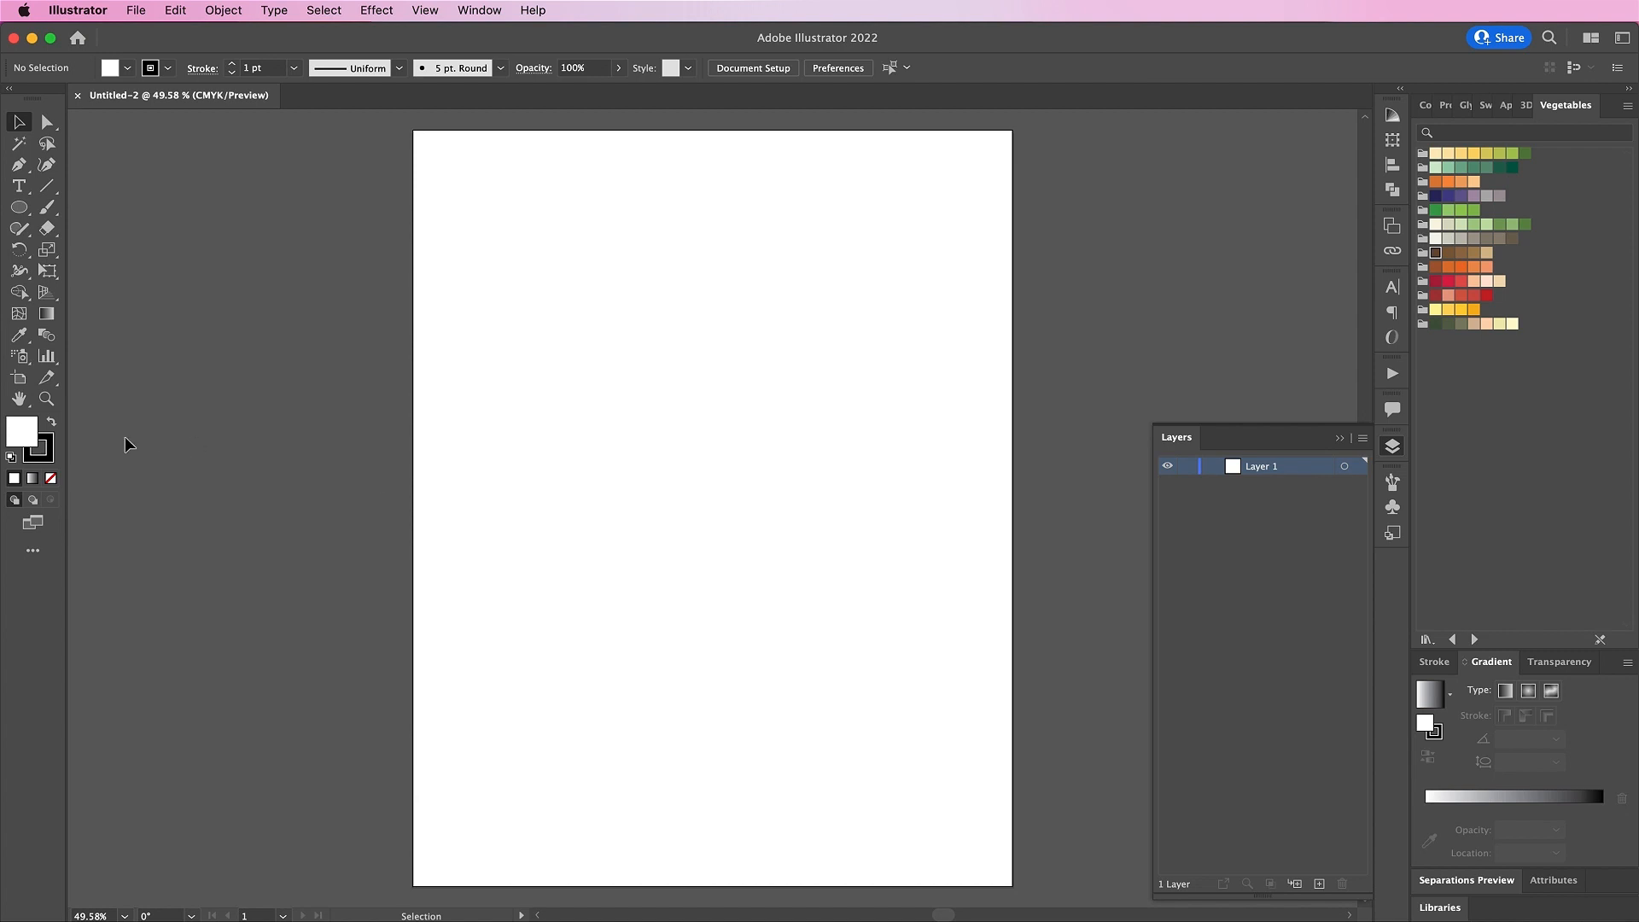
Rename the document's only layer as BG
double_click(1260, 465)
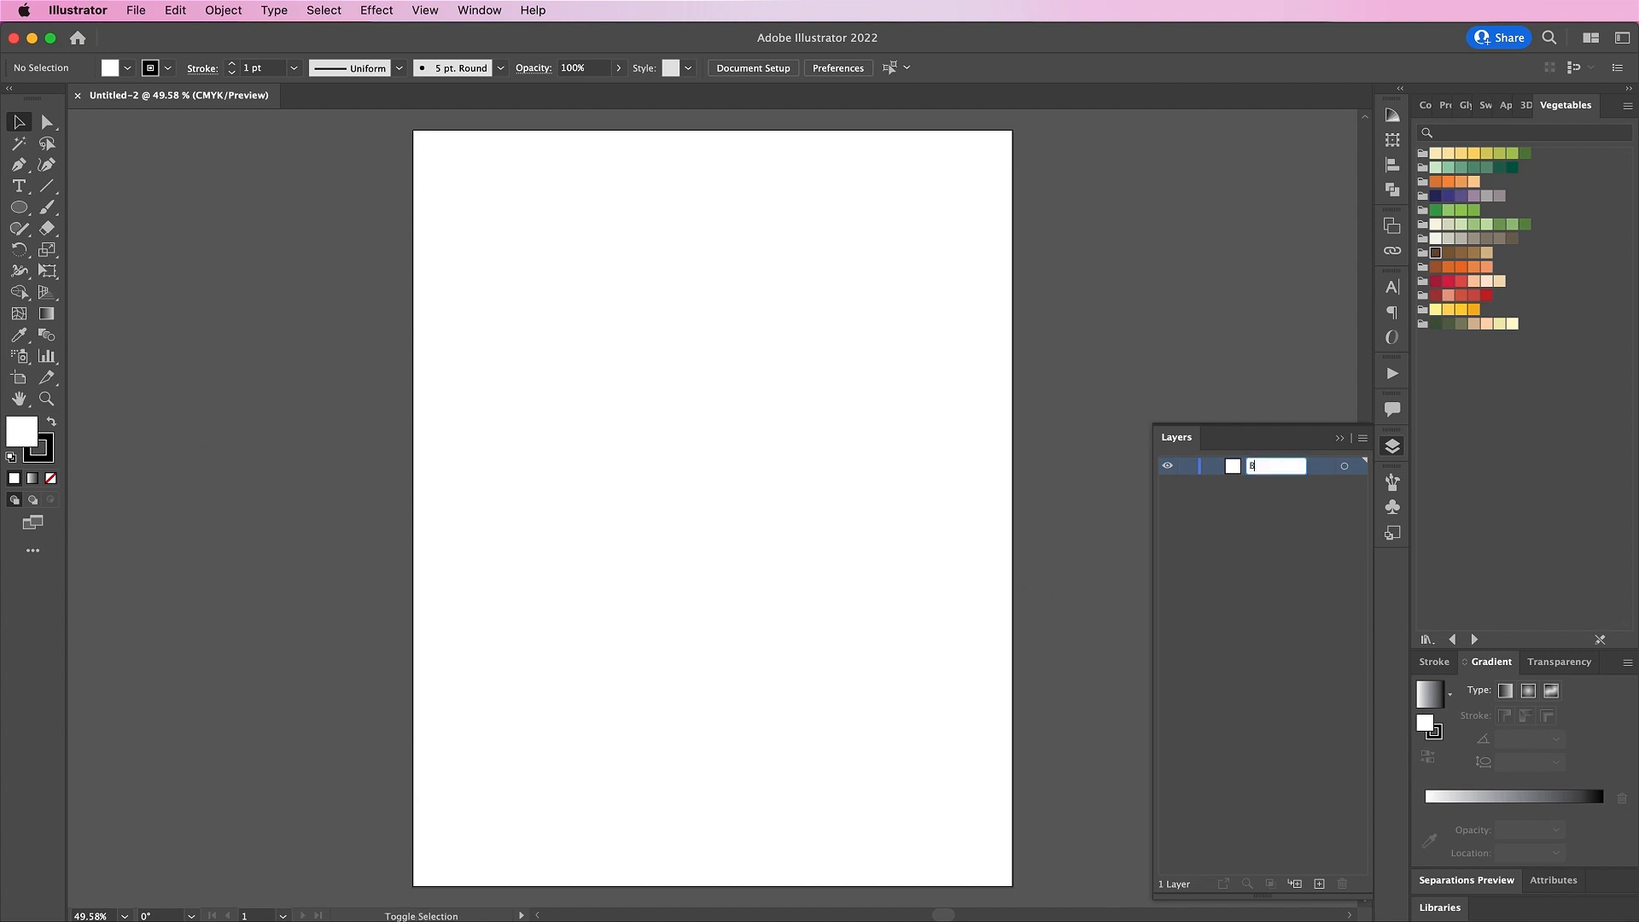
text(BG)
key(Return)
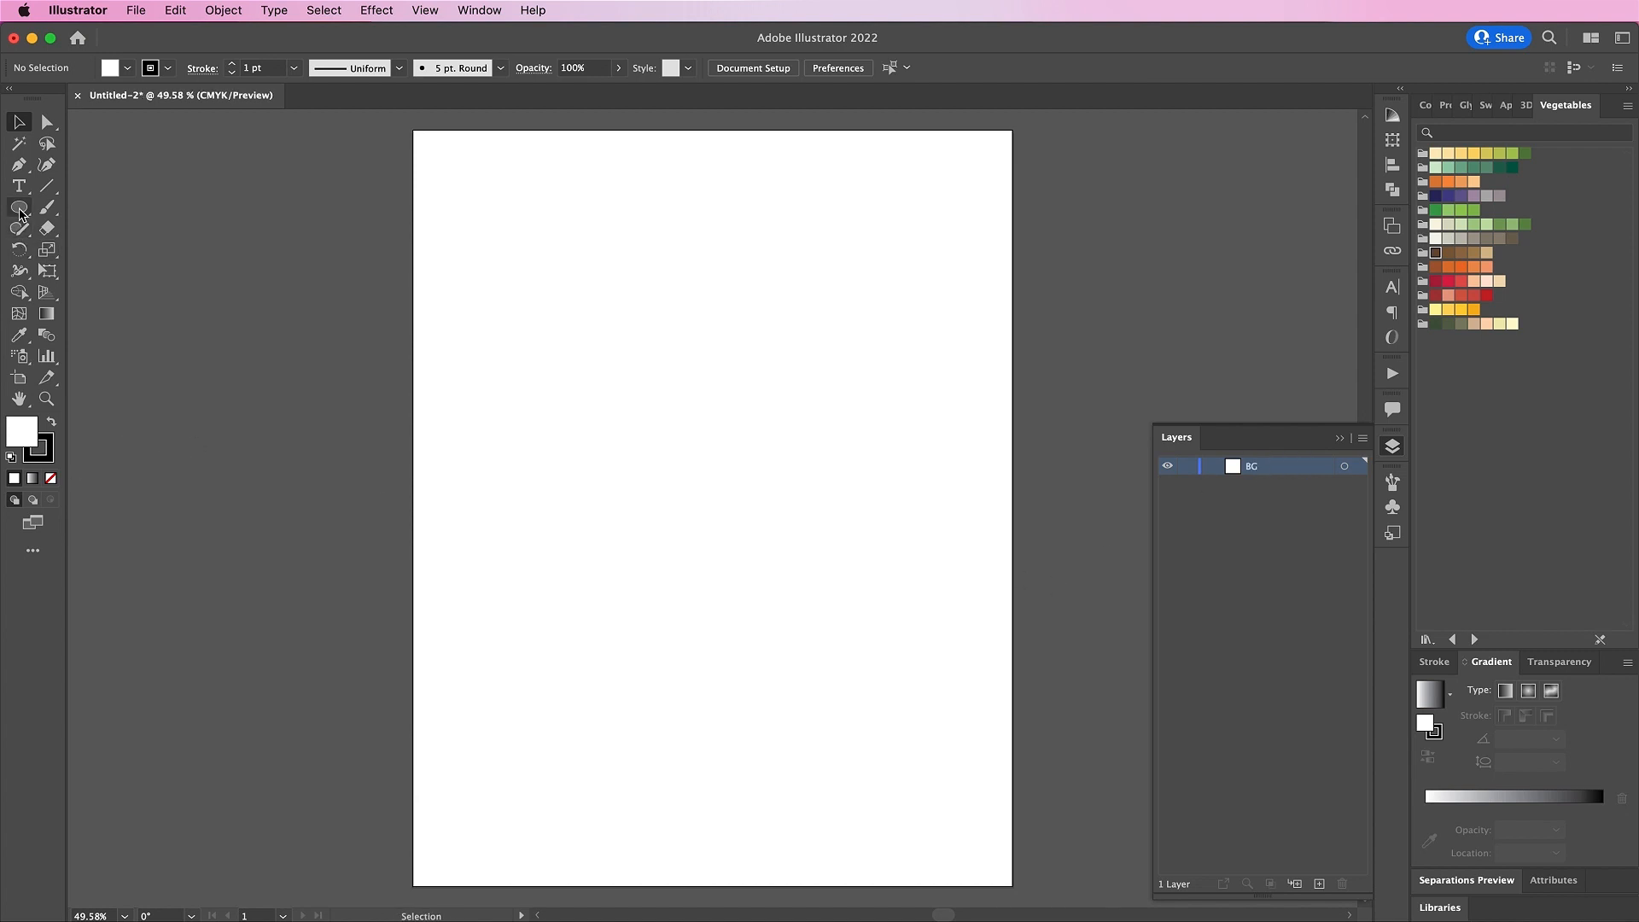
Draw a rectangle covering the whole artboard and remove its stroke
drag(21, 213, 98, 208)
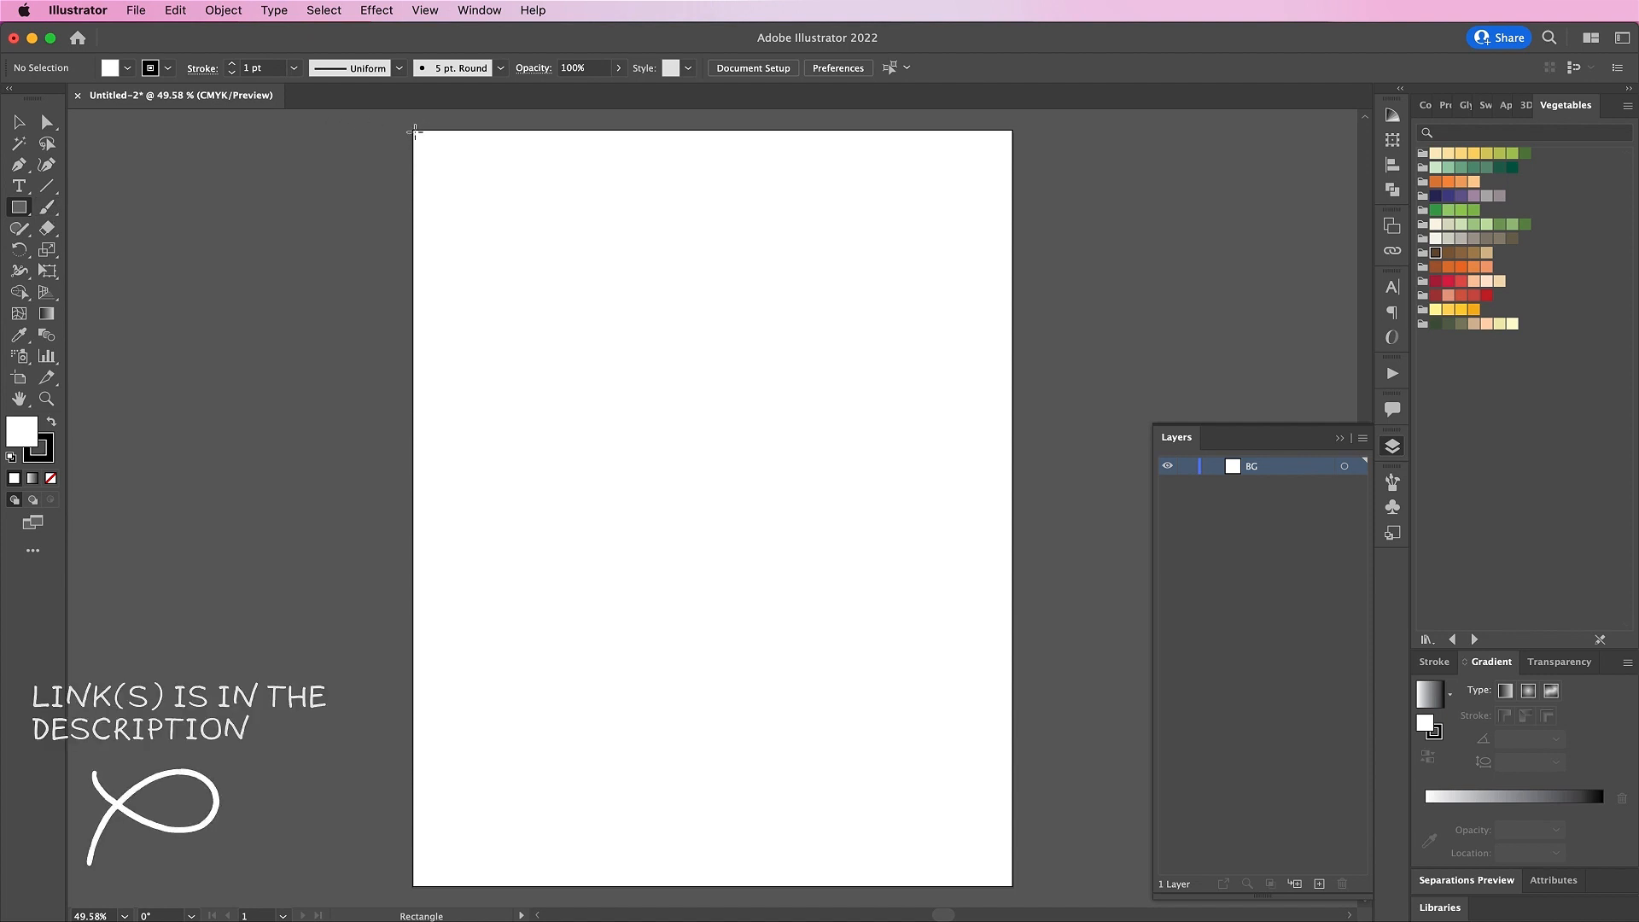
mouse_move(415, 129)
mouse_down()
mouse_move(666, 465)
mouse_move(988, 823)
mouse_move(1012, 887)
mouse_up()
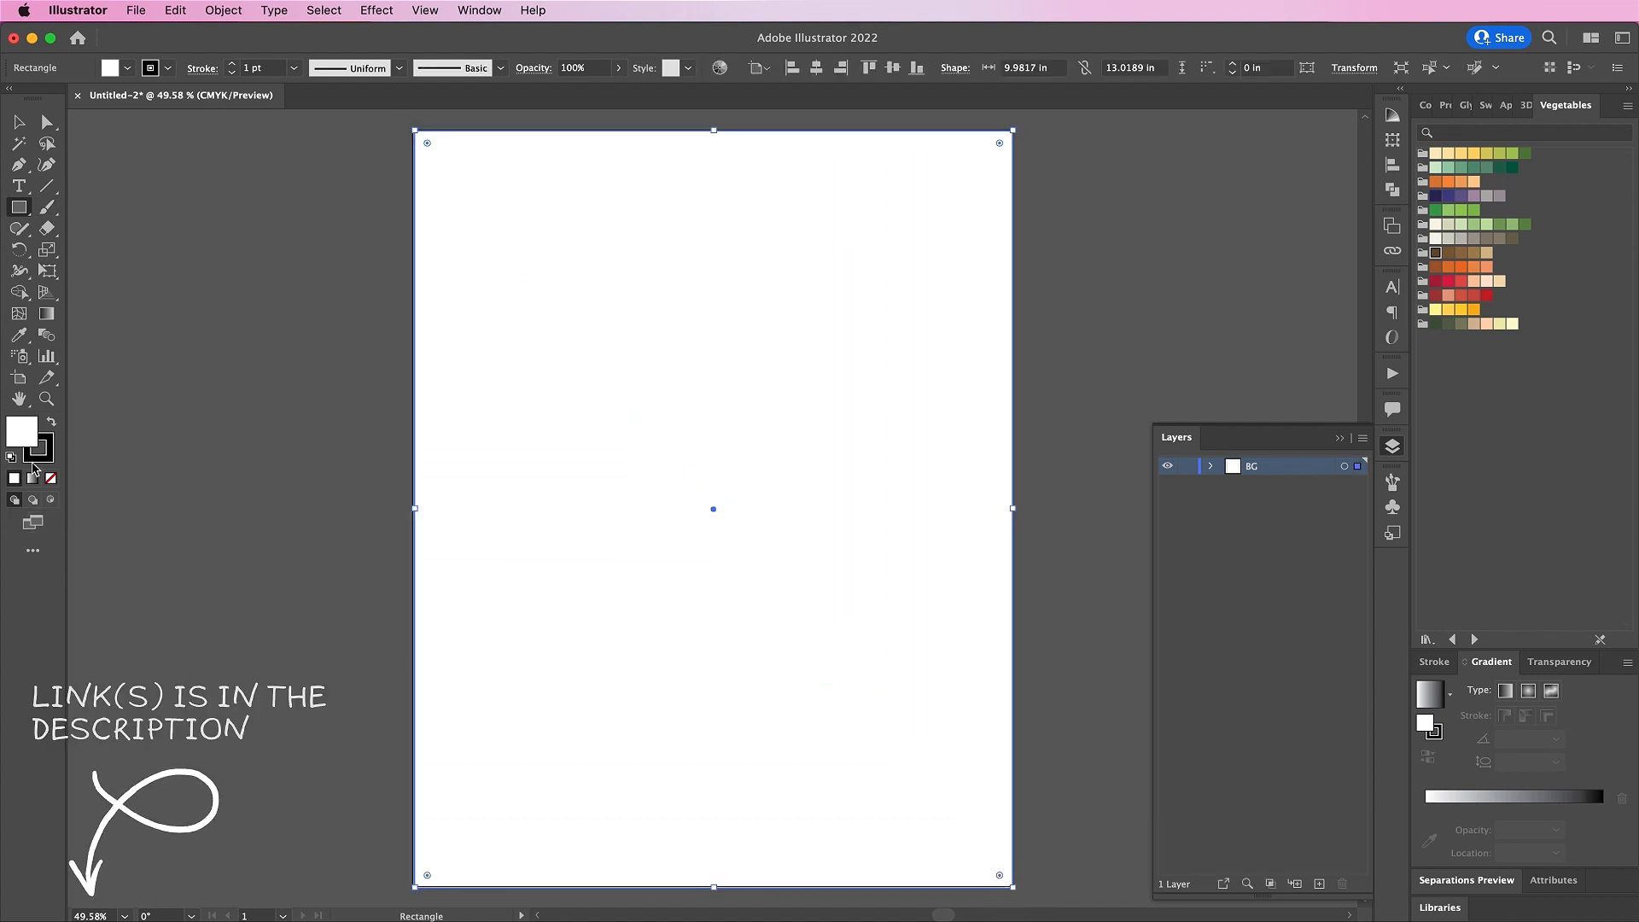
click(34, 457)
click(50, 478)
Fill the background rectangle with the CMYK colour C 4, M 15, Y 25, K 0
click(14, 436)
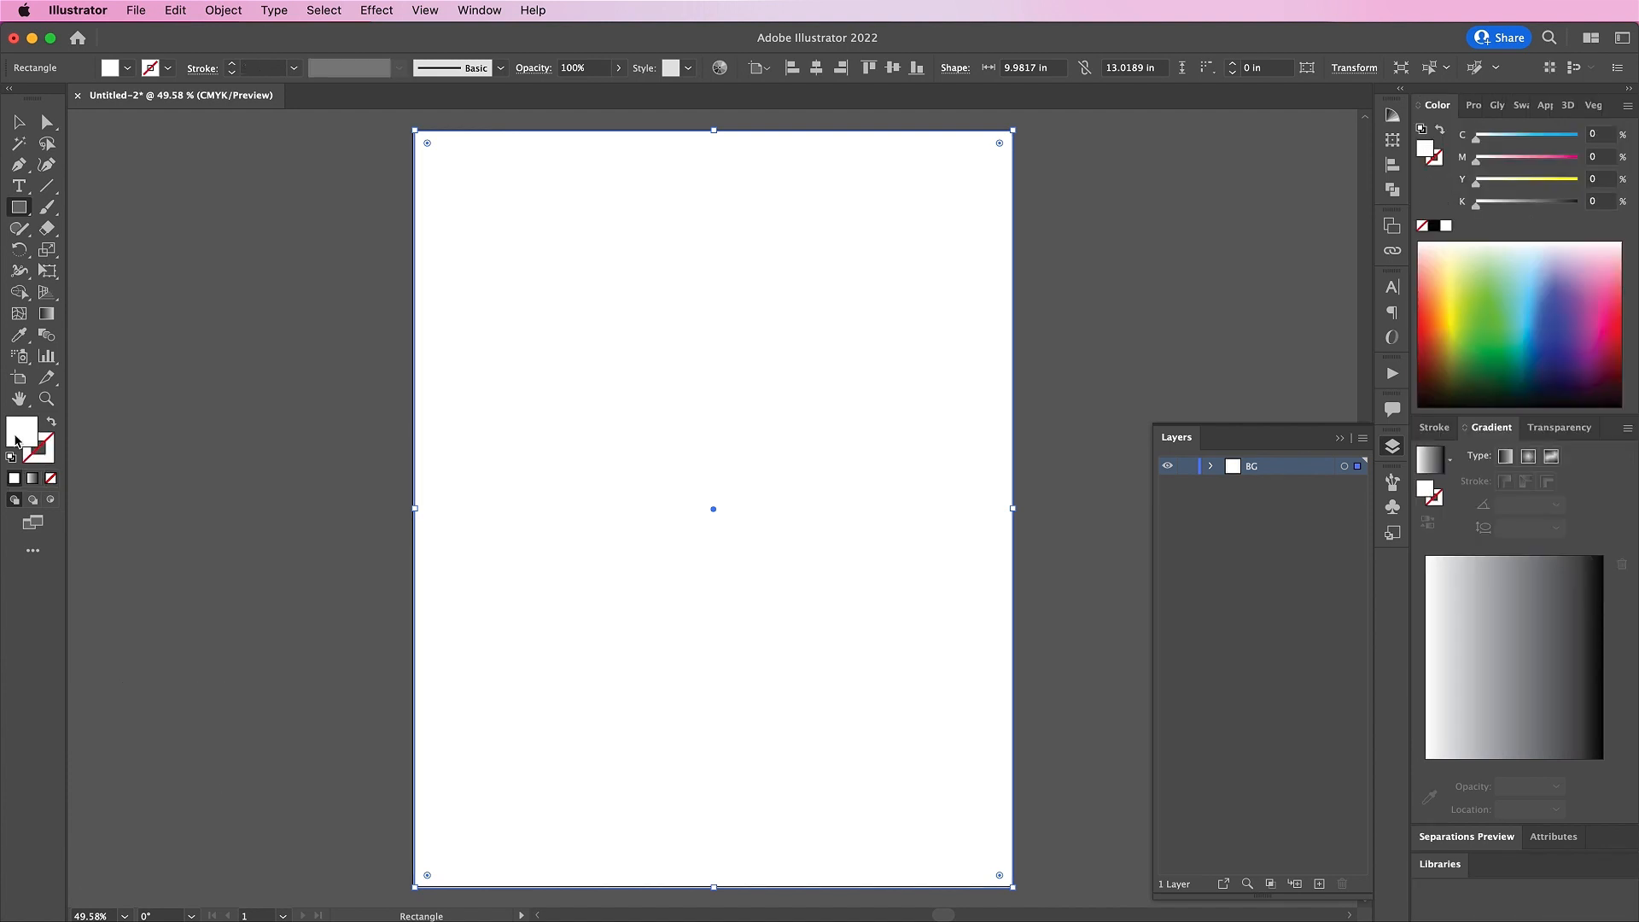
double_click(16, 441)
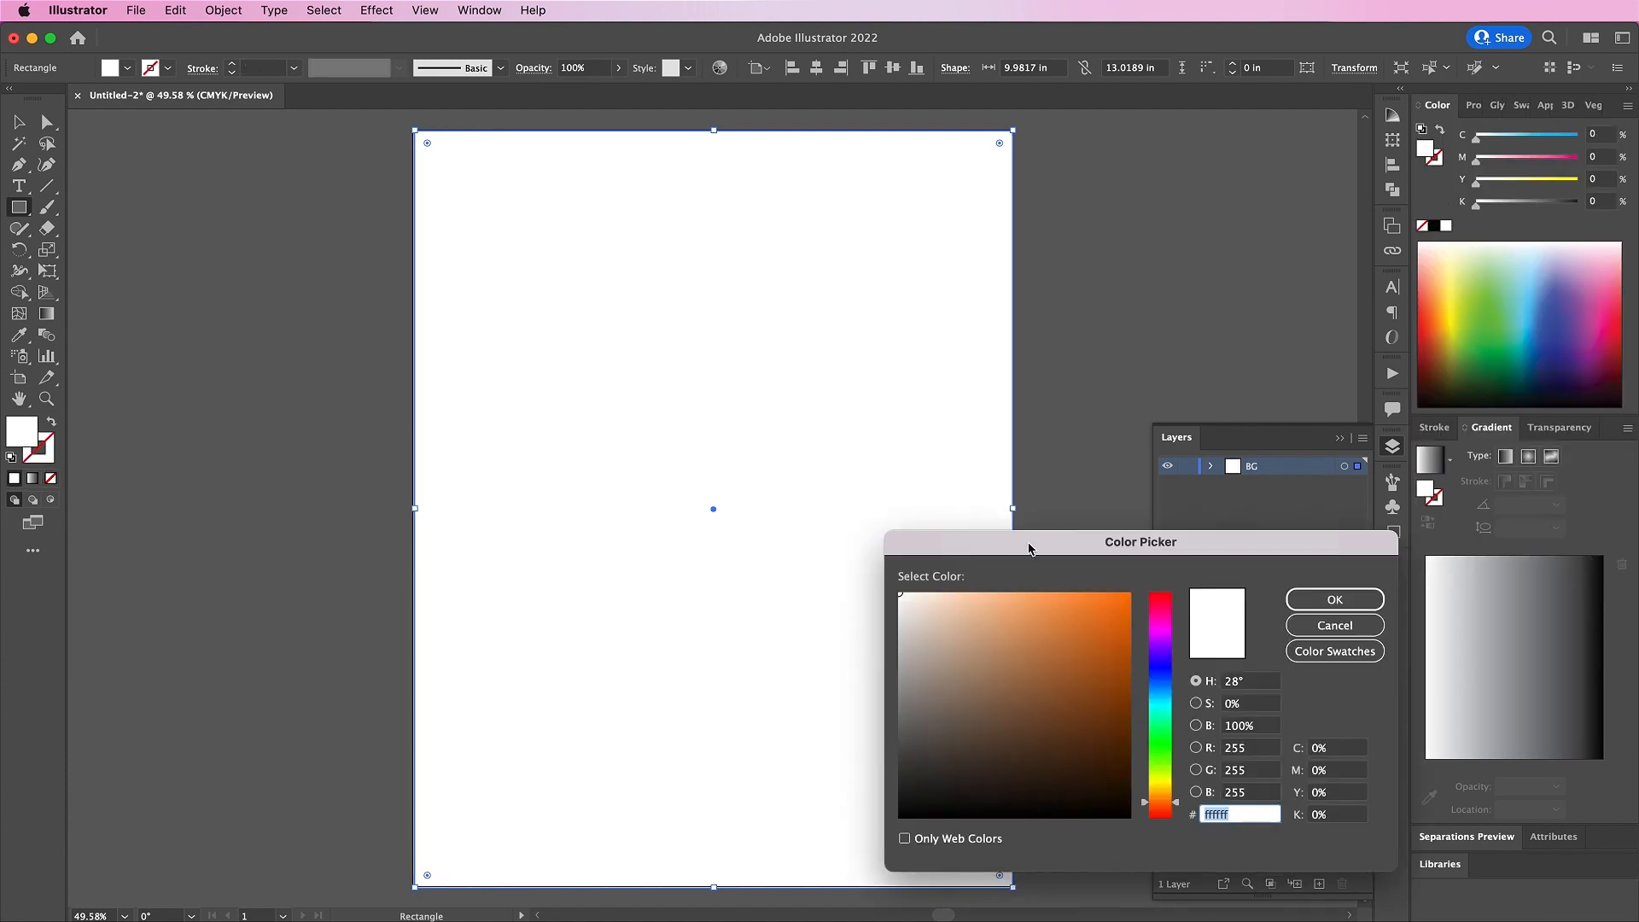
drag(1028, 549, 596, 552)
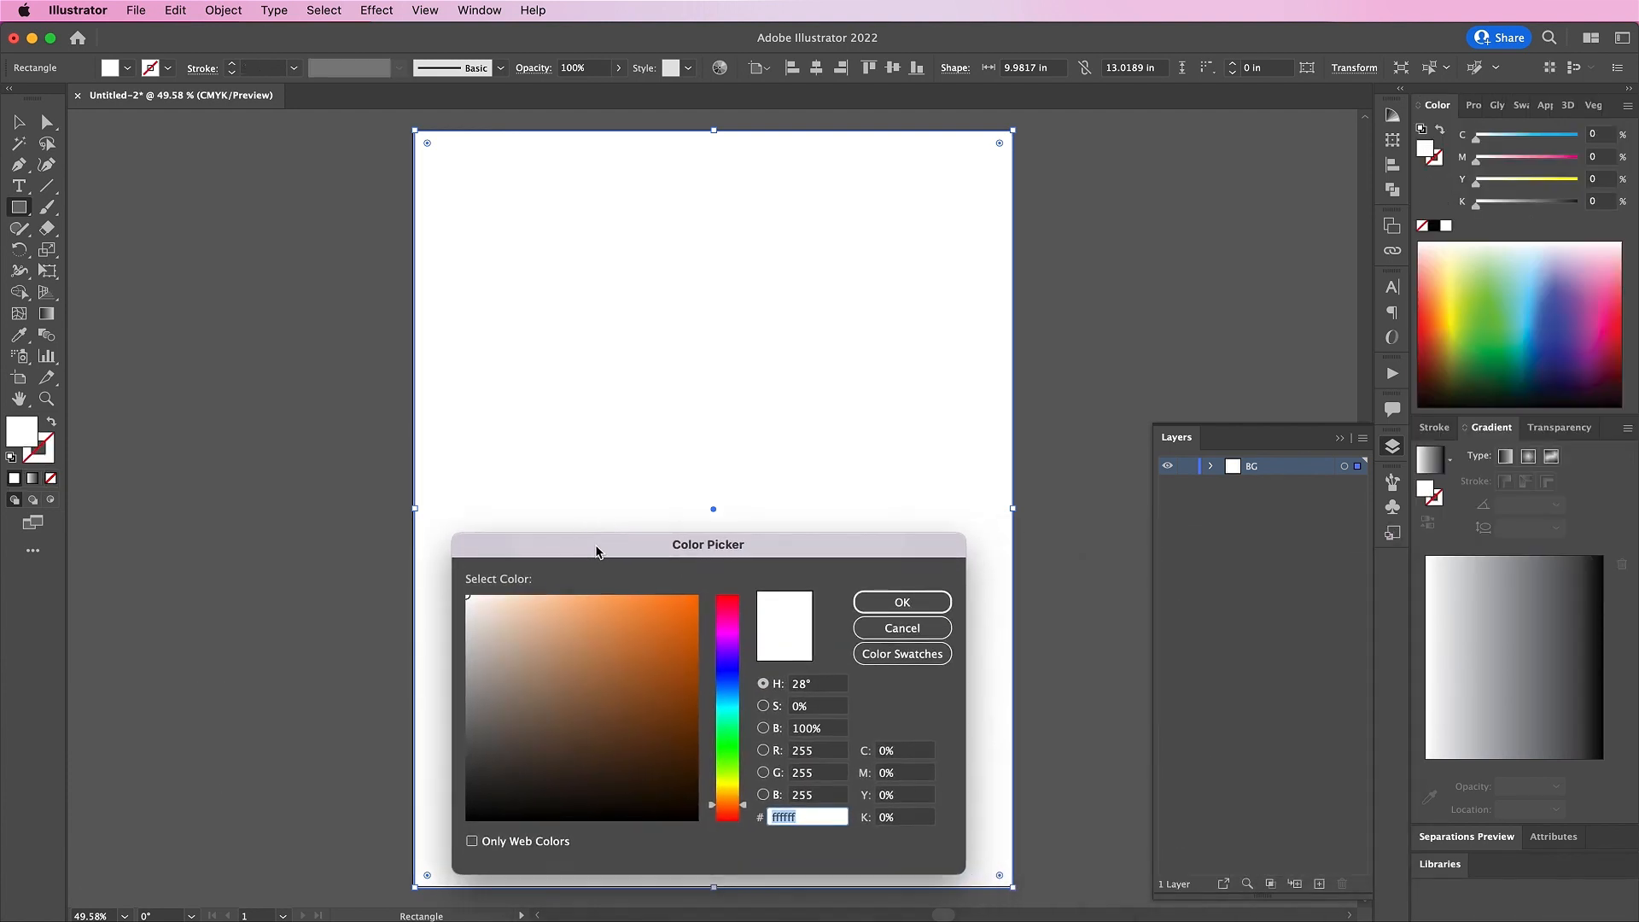
click(888, 751)
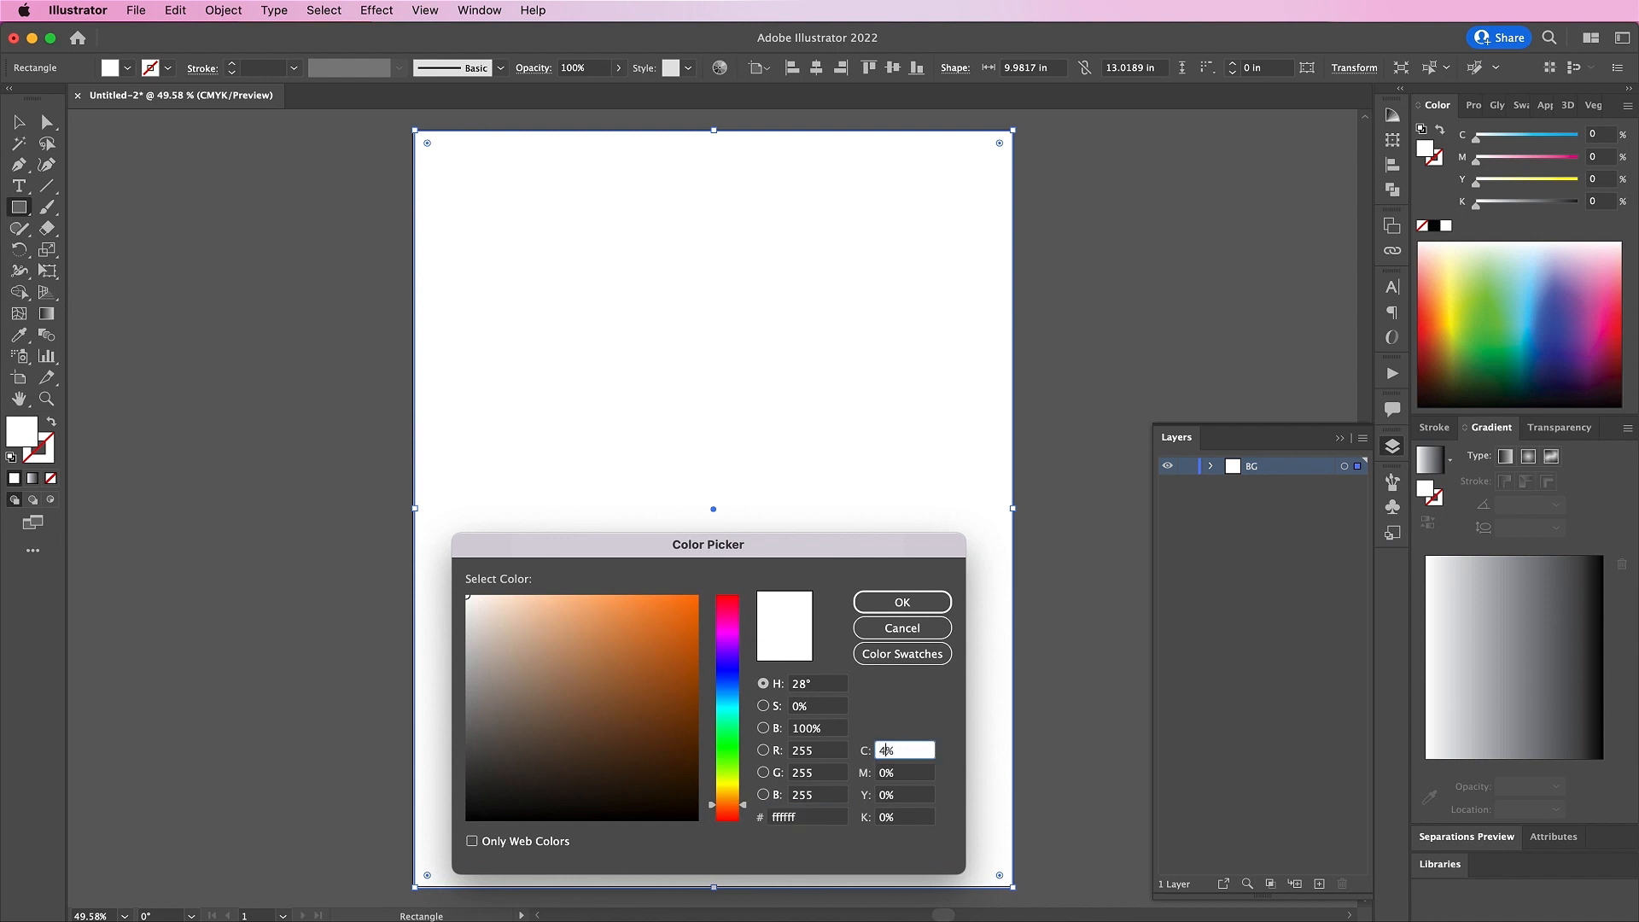
key(Tab)
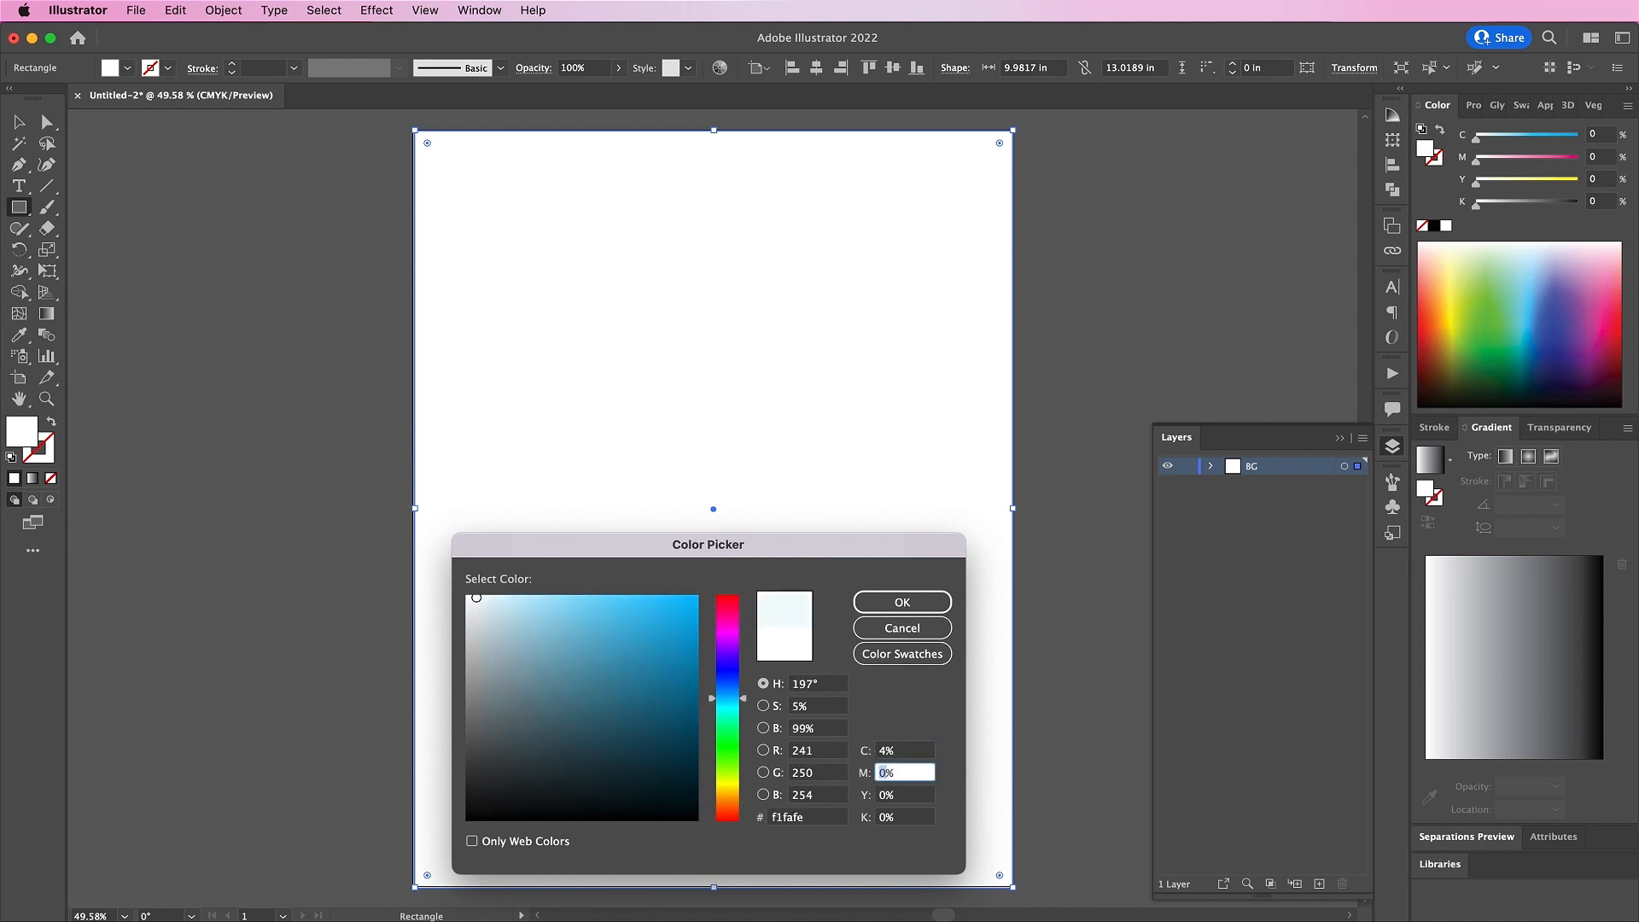
text(15)
key(Tab)
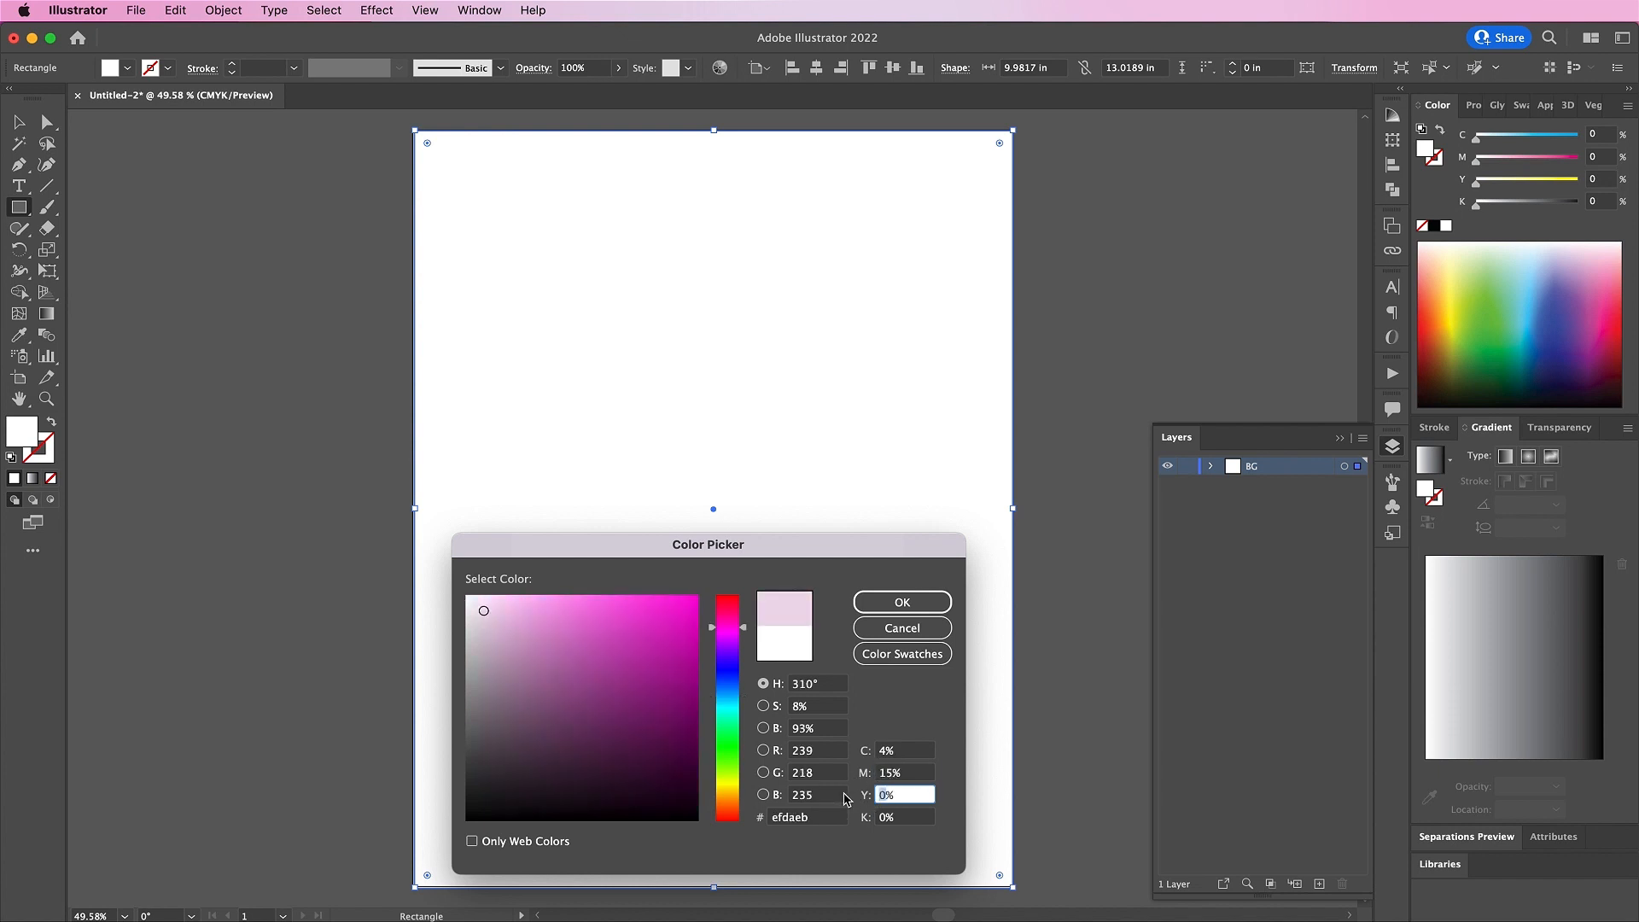
text(25)
click(896, 602)
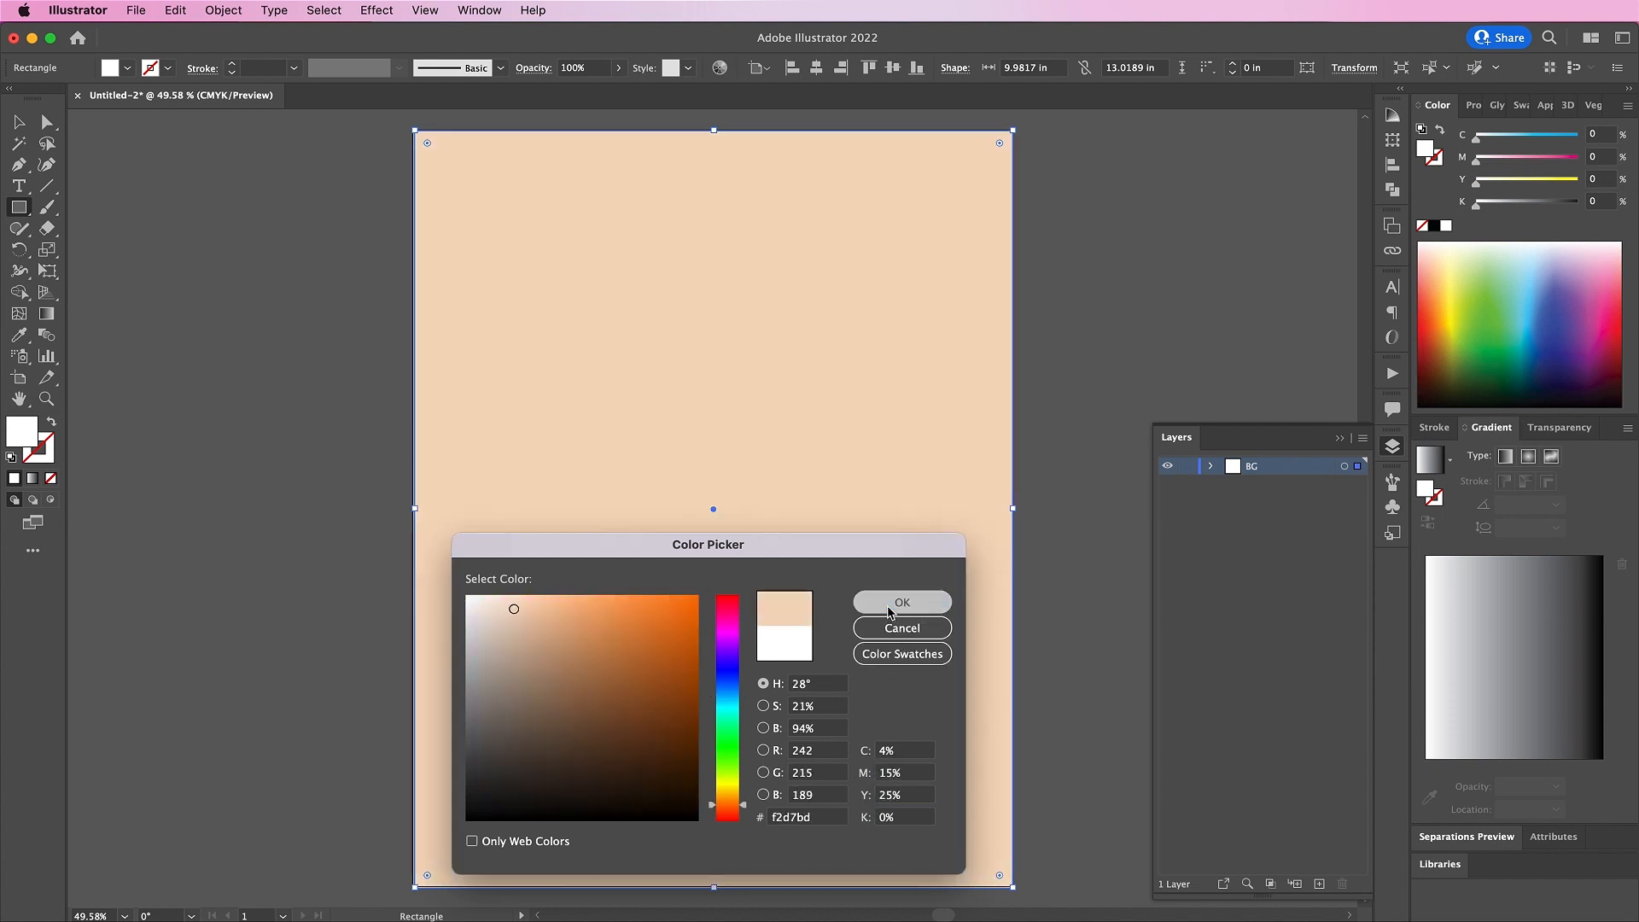
Lock the BG layer and draw a circle about 6.7 in across on a new layer
click(1187, 467)
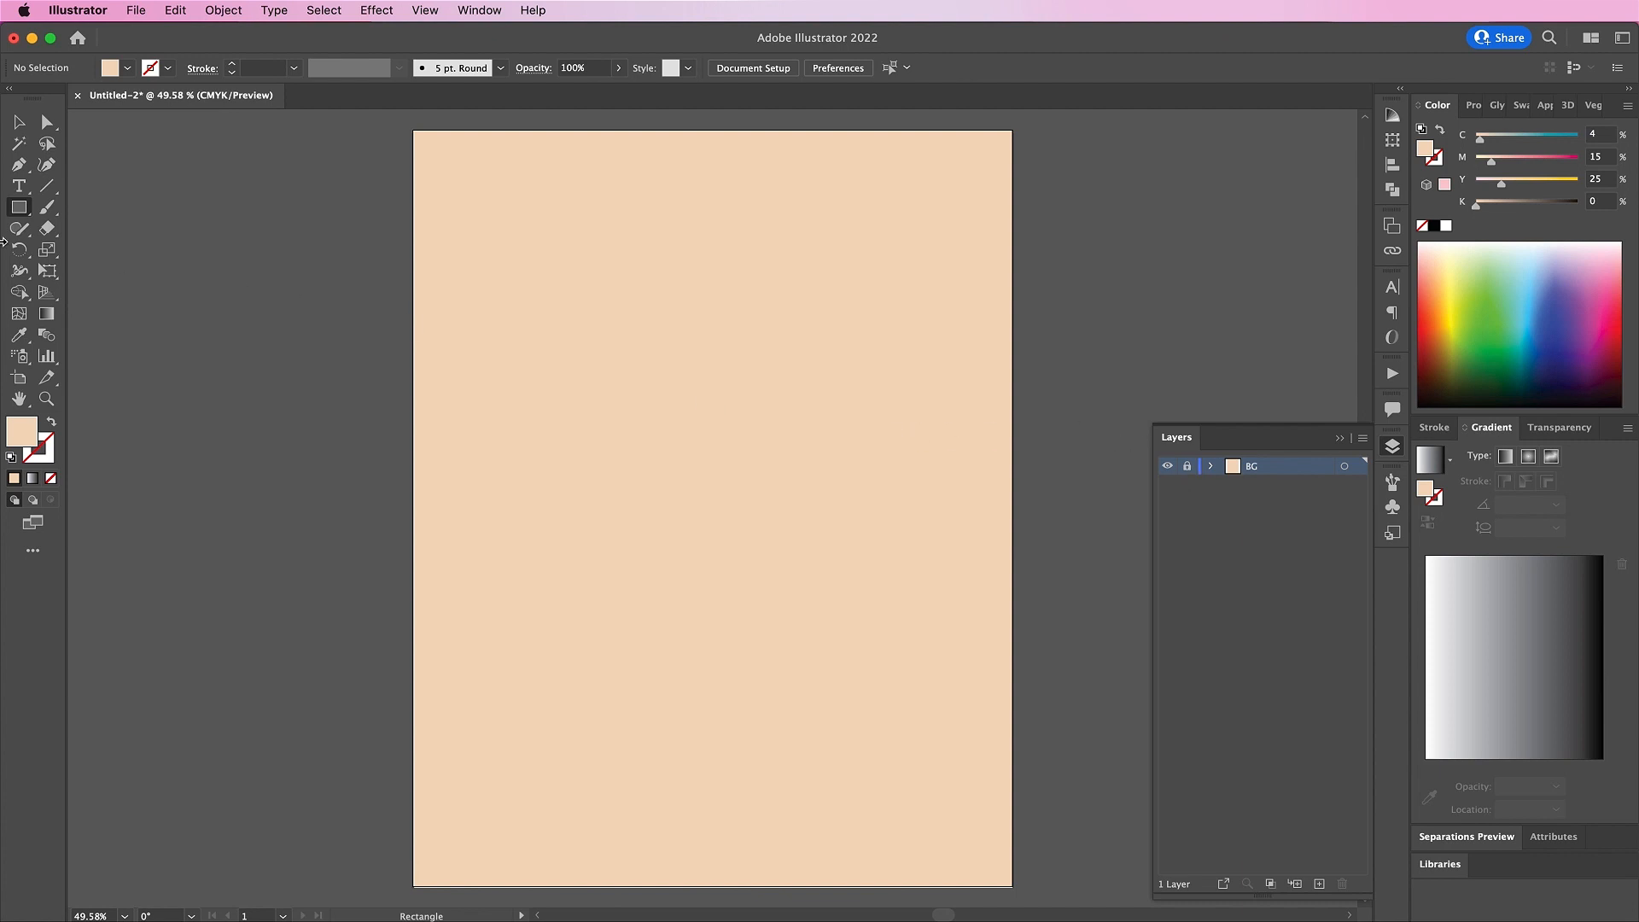
drag(23, 208, 81, 248)
click(1319, 883)
drag(548, 324, 948, 648)
key(v)
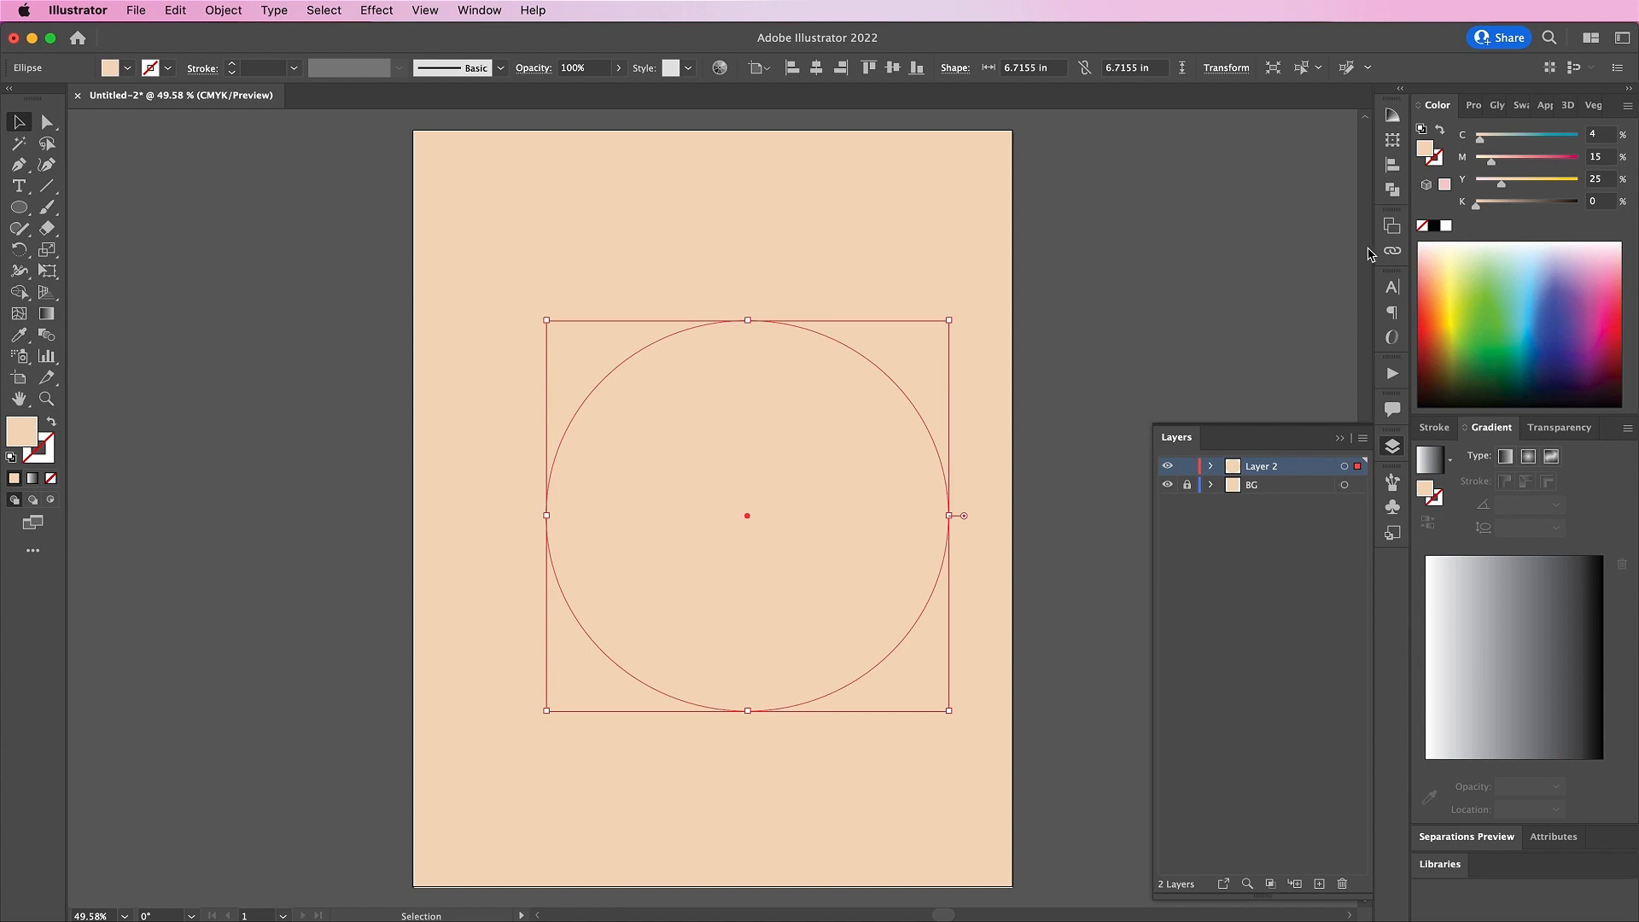
Centre the circle horizontally and vertically on the artboard and remove its fill
click(1392, 164)
click(1198, 153)
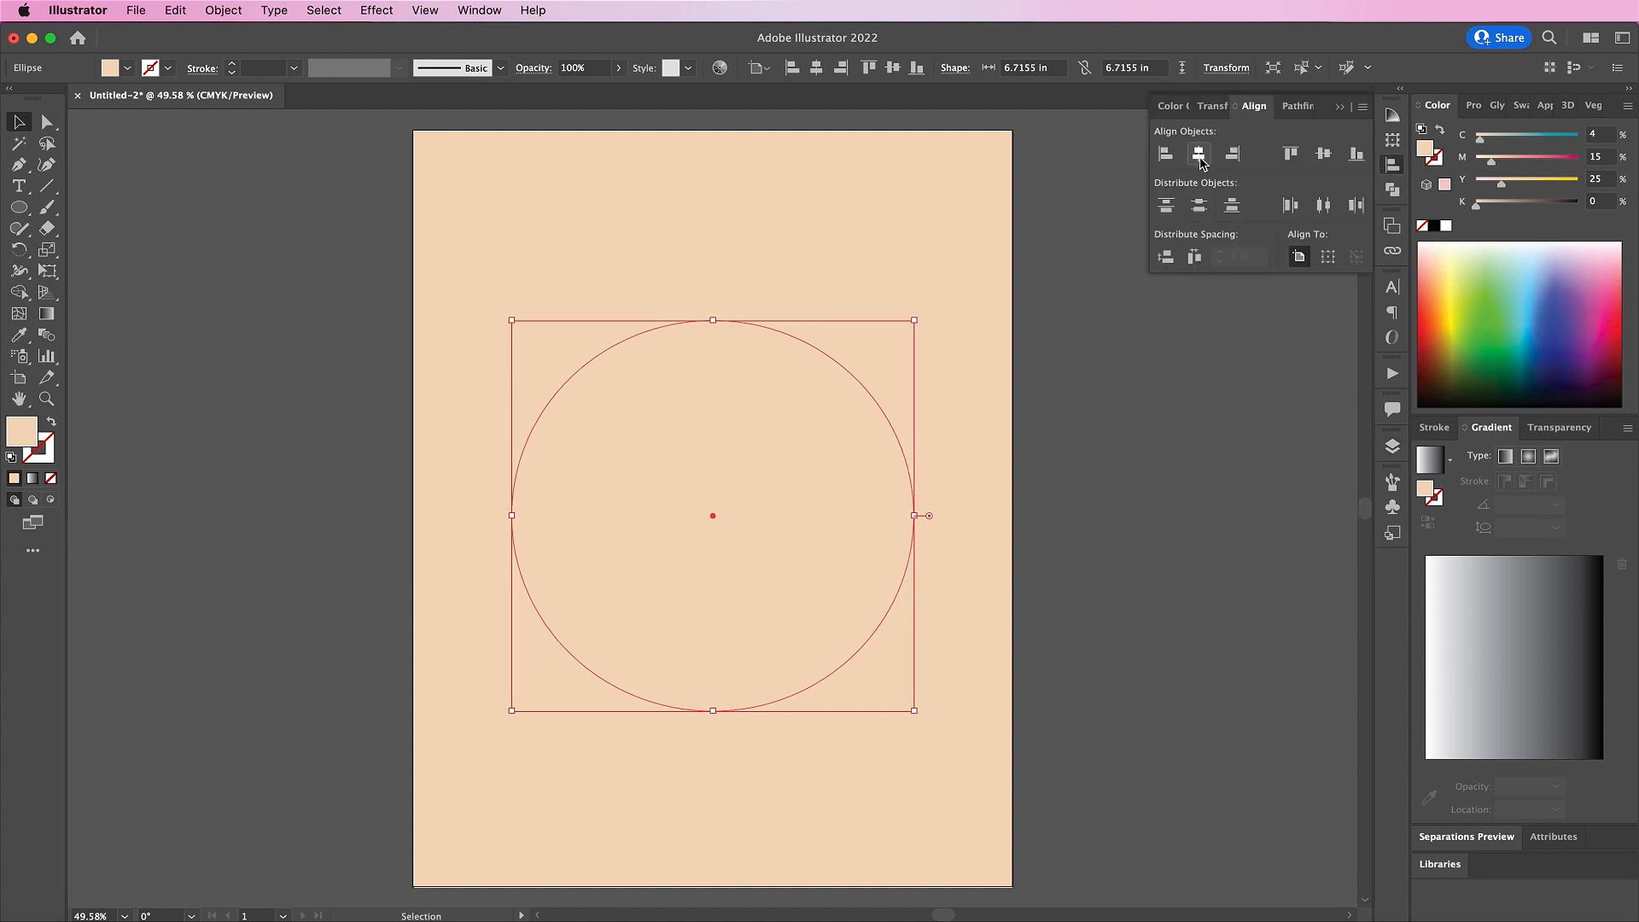
click(1322, 153)
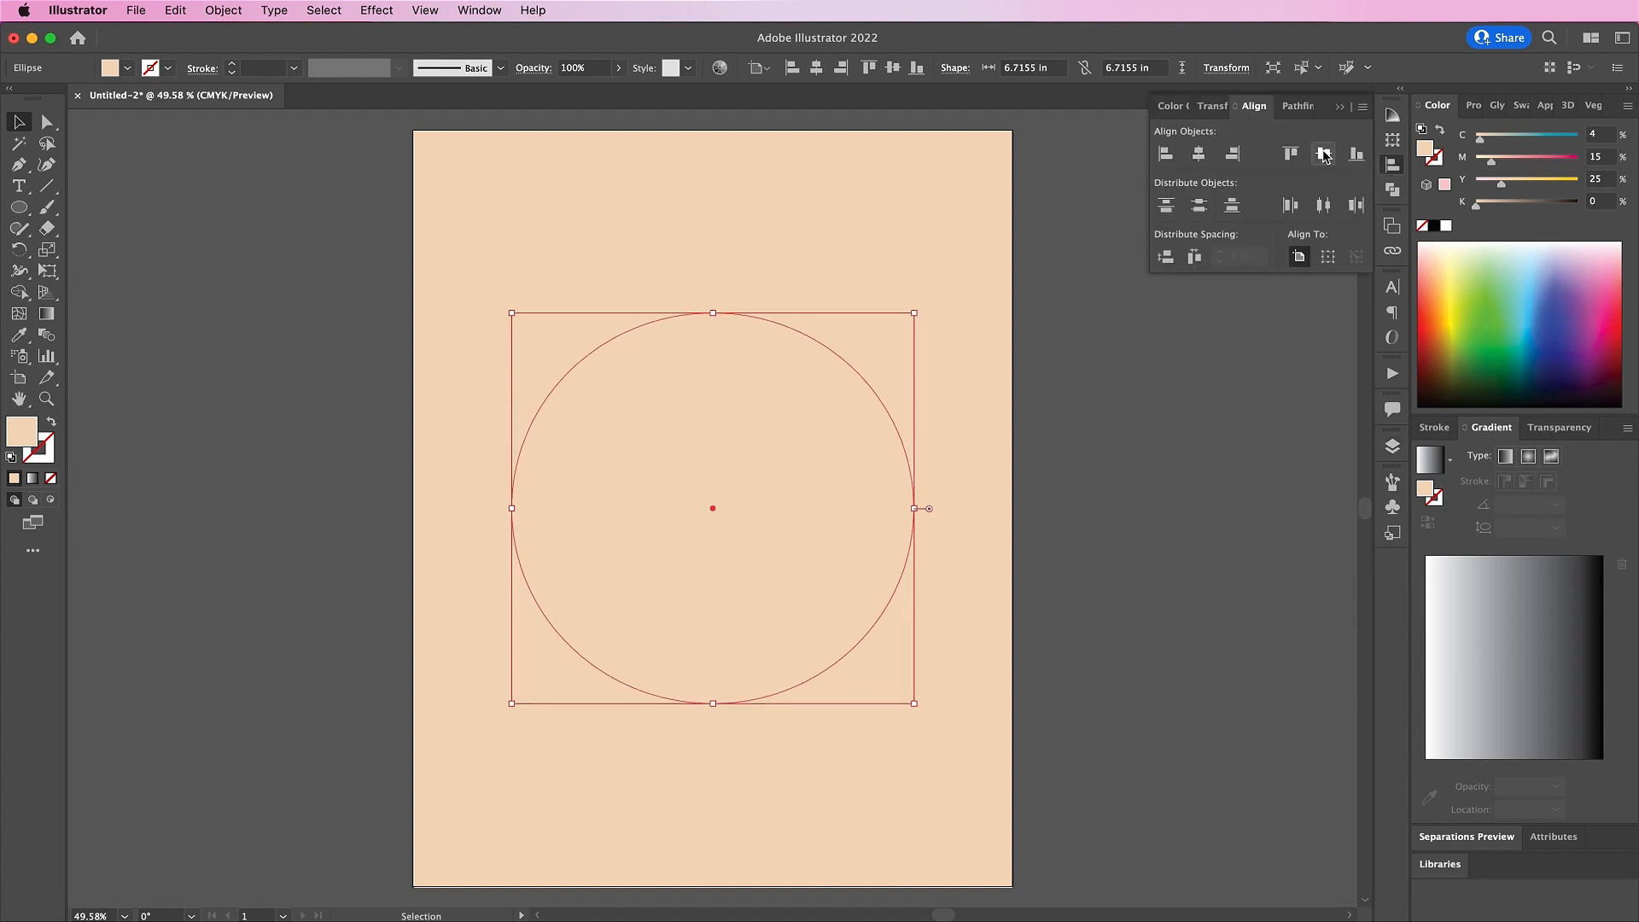
click(50, 478)
Use Type on a Path to add the text WOODSTOCK along the circle, starting on its upper-left arc
click(19, 187)
drag(19, 187, 81, 226)
click(525, 440)
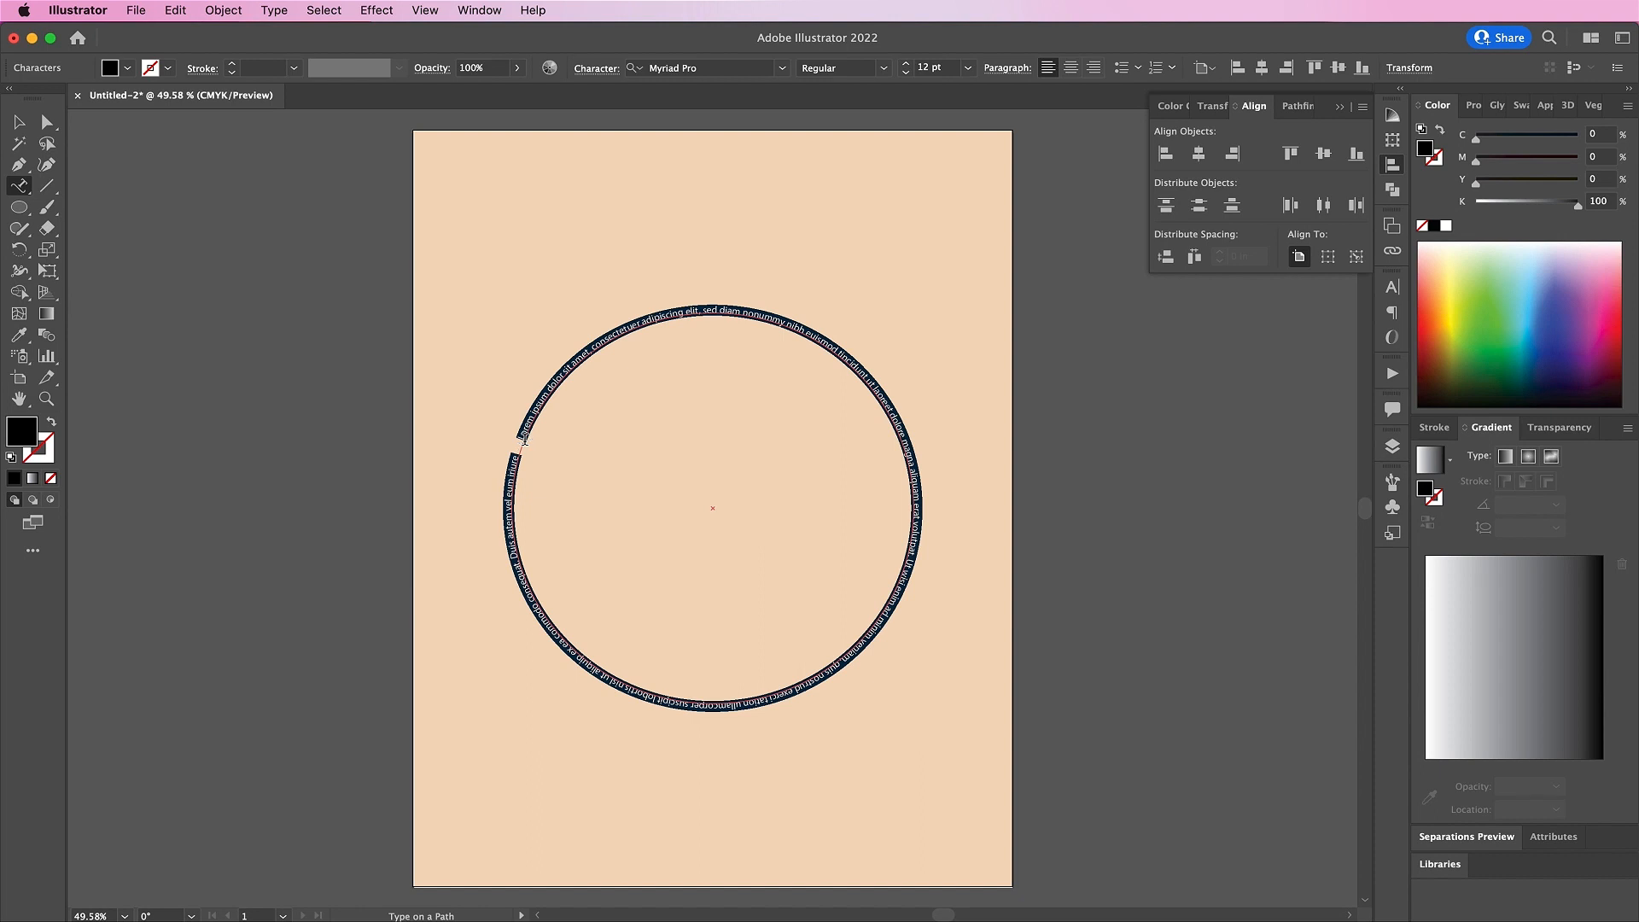
key(BackSpace)
text(WOODSTOC)
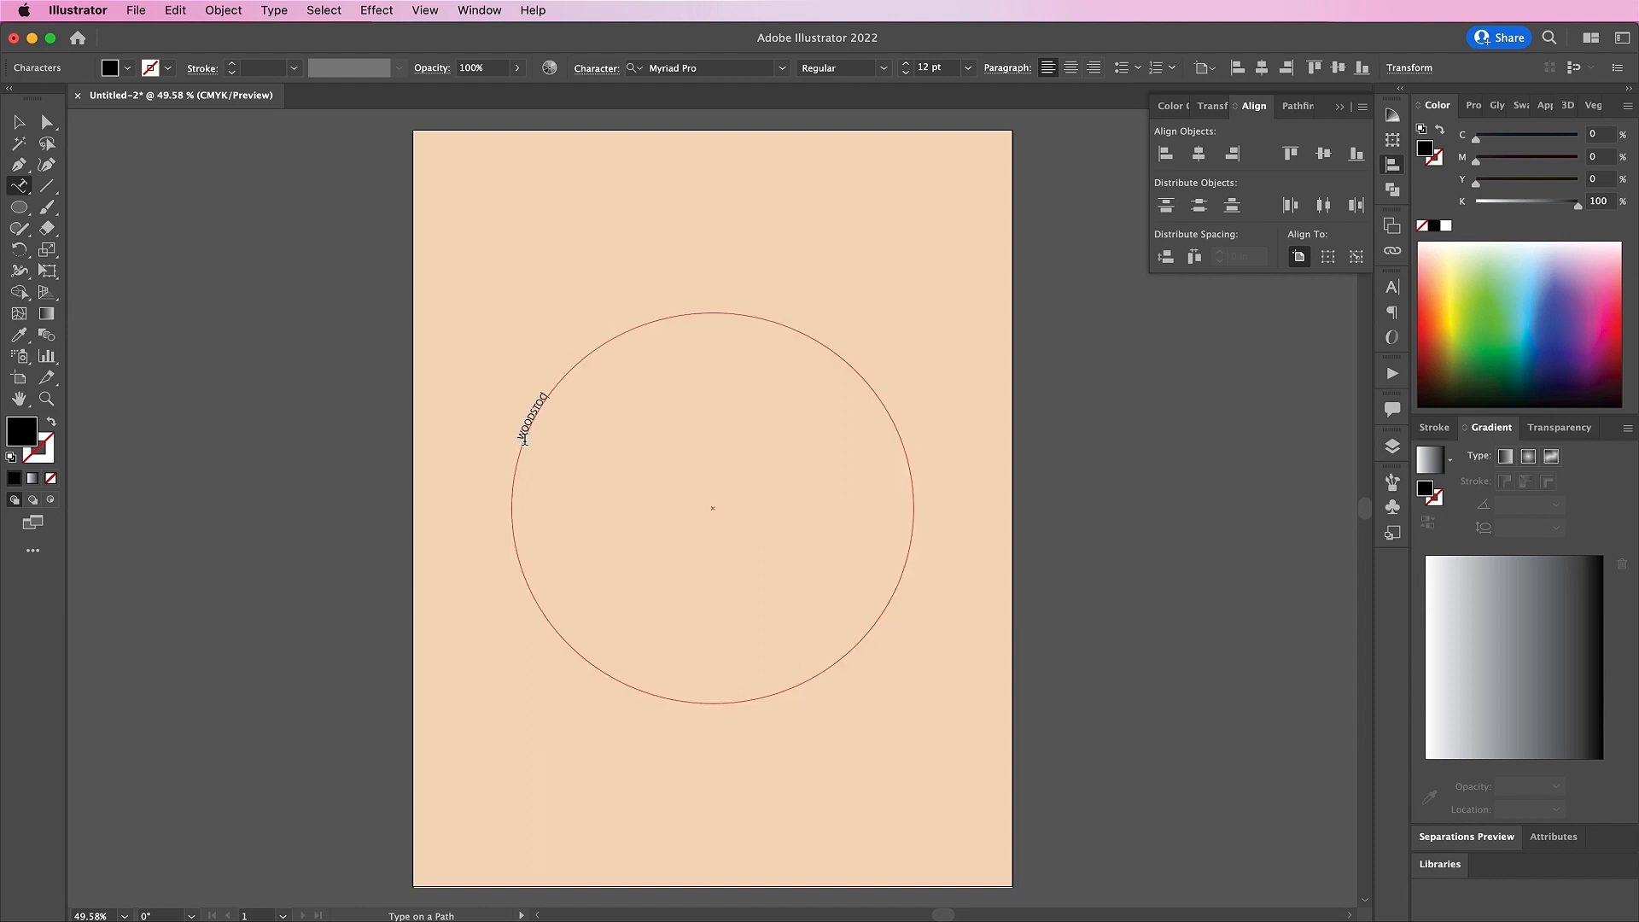
text(K)
Set all of the circle's text in Shagadelic Bold at 150 pt
key(super+a)
click(1392, 292)
click(1216, 306)
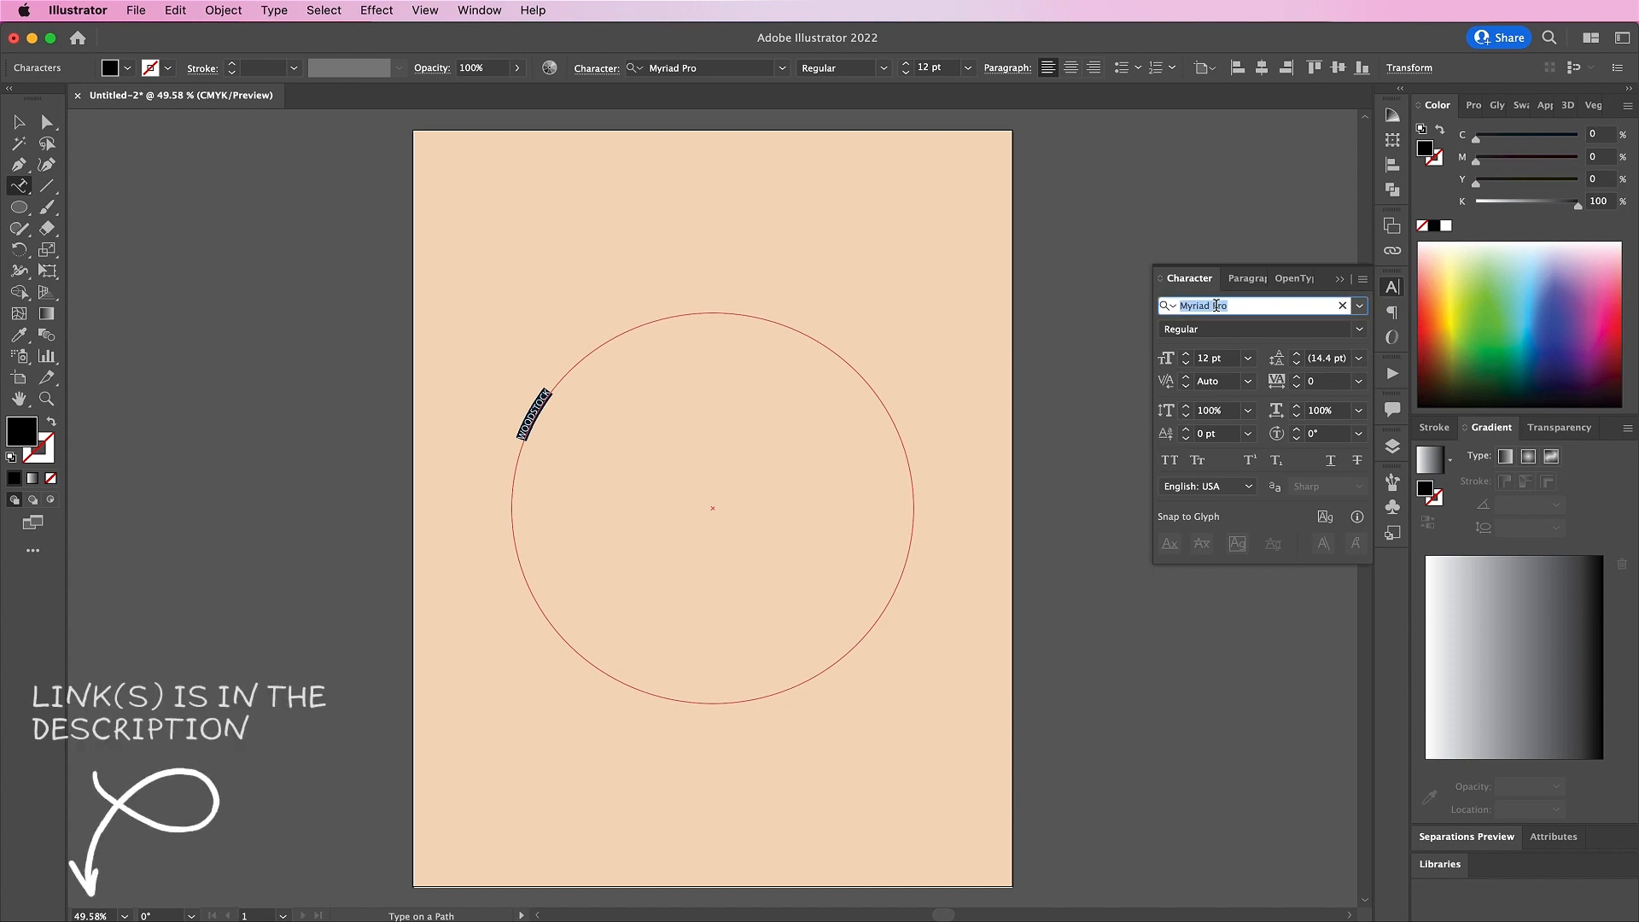
text(SHAG)
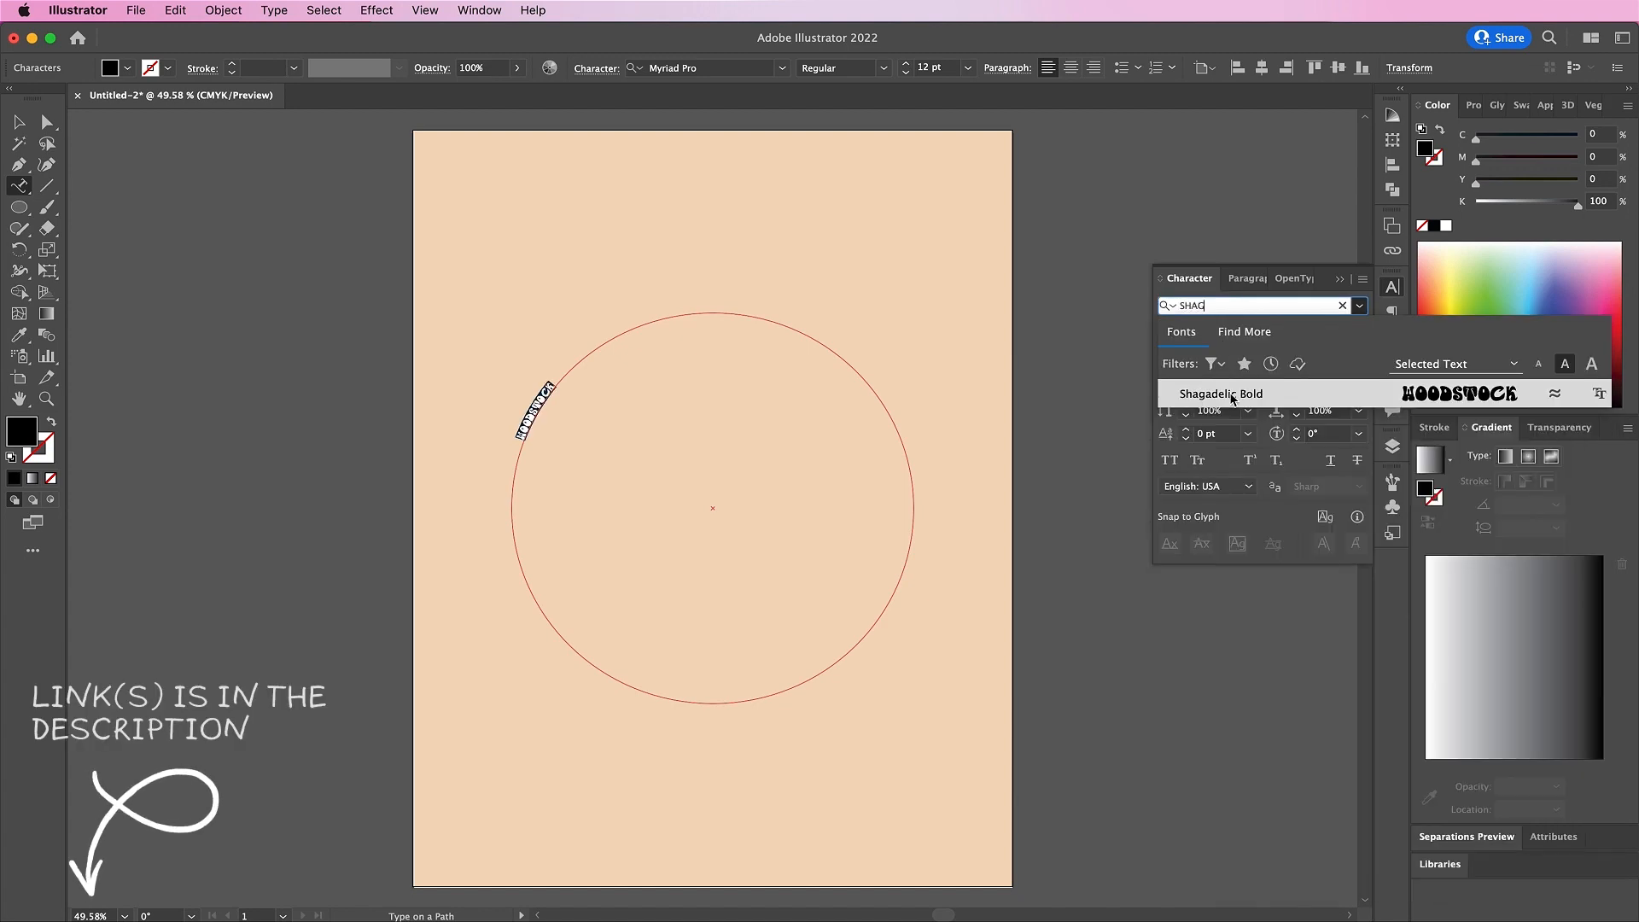
click(1232, 394)
click(1171, 360)
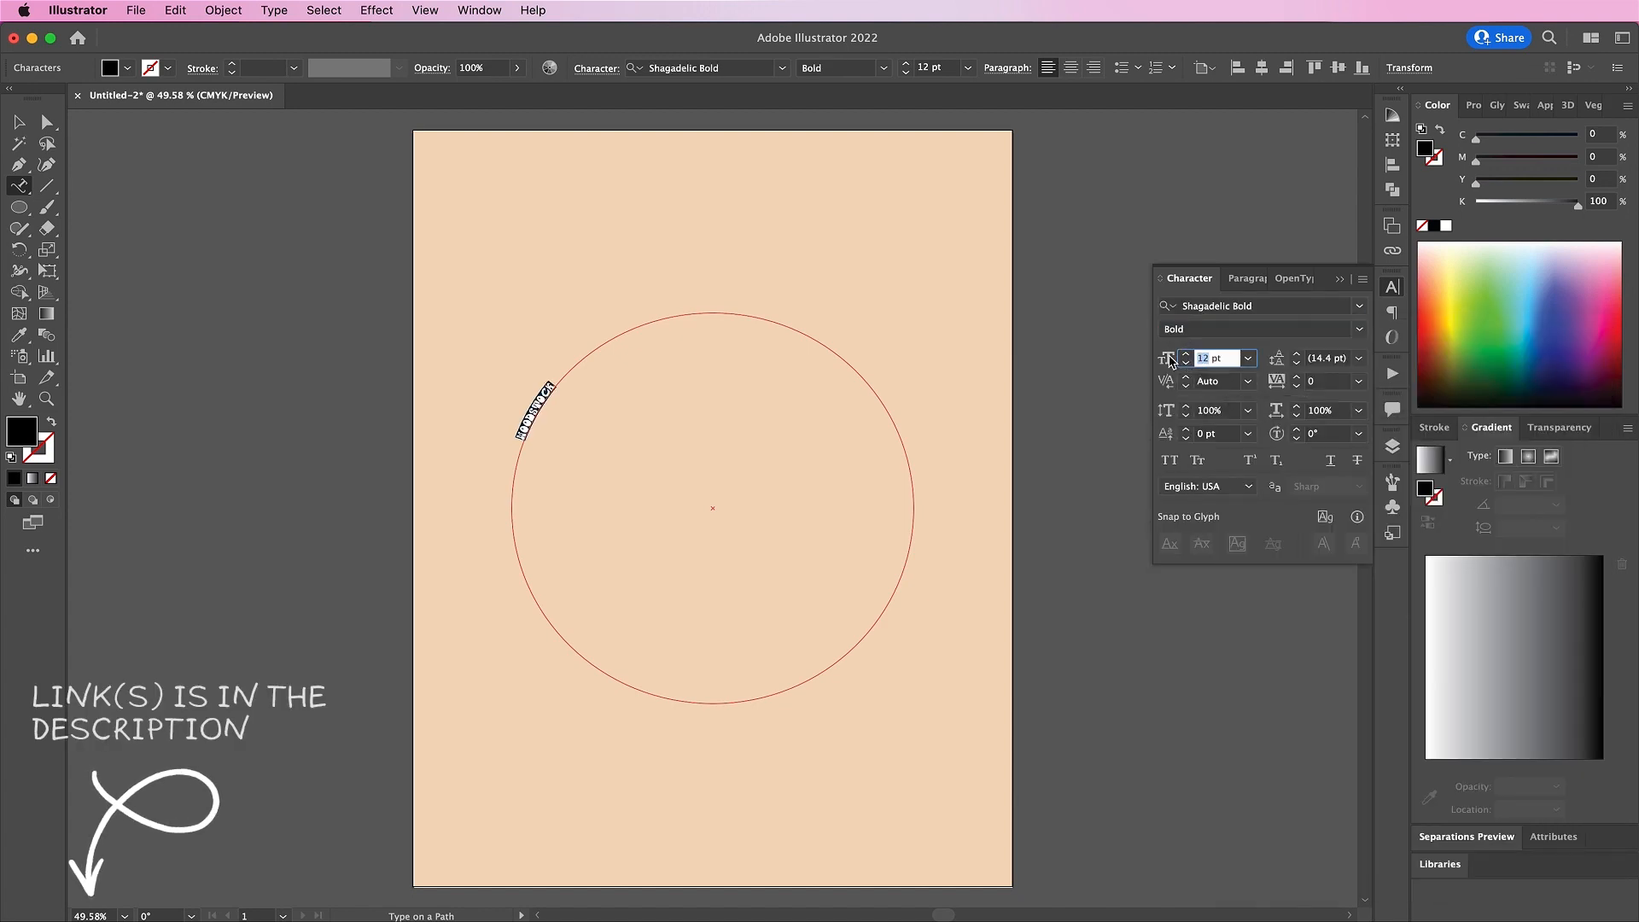
text(150)
key(Return)
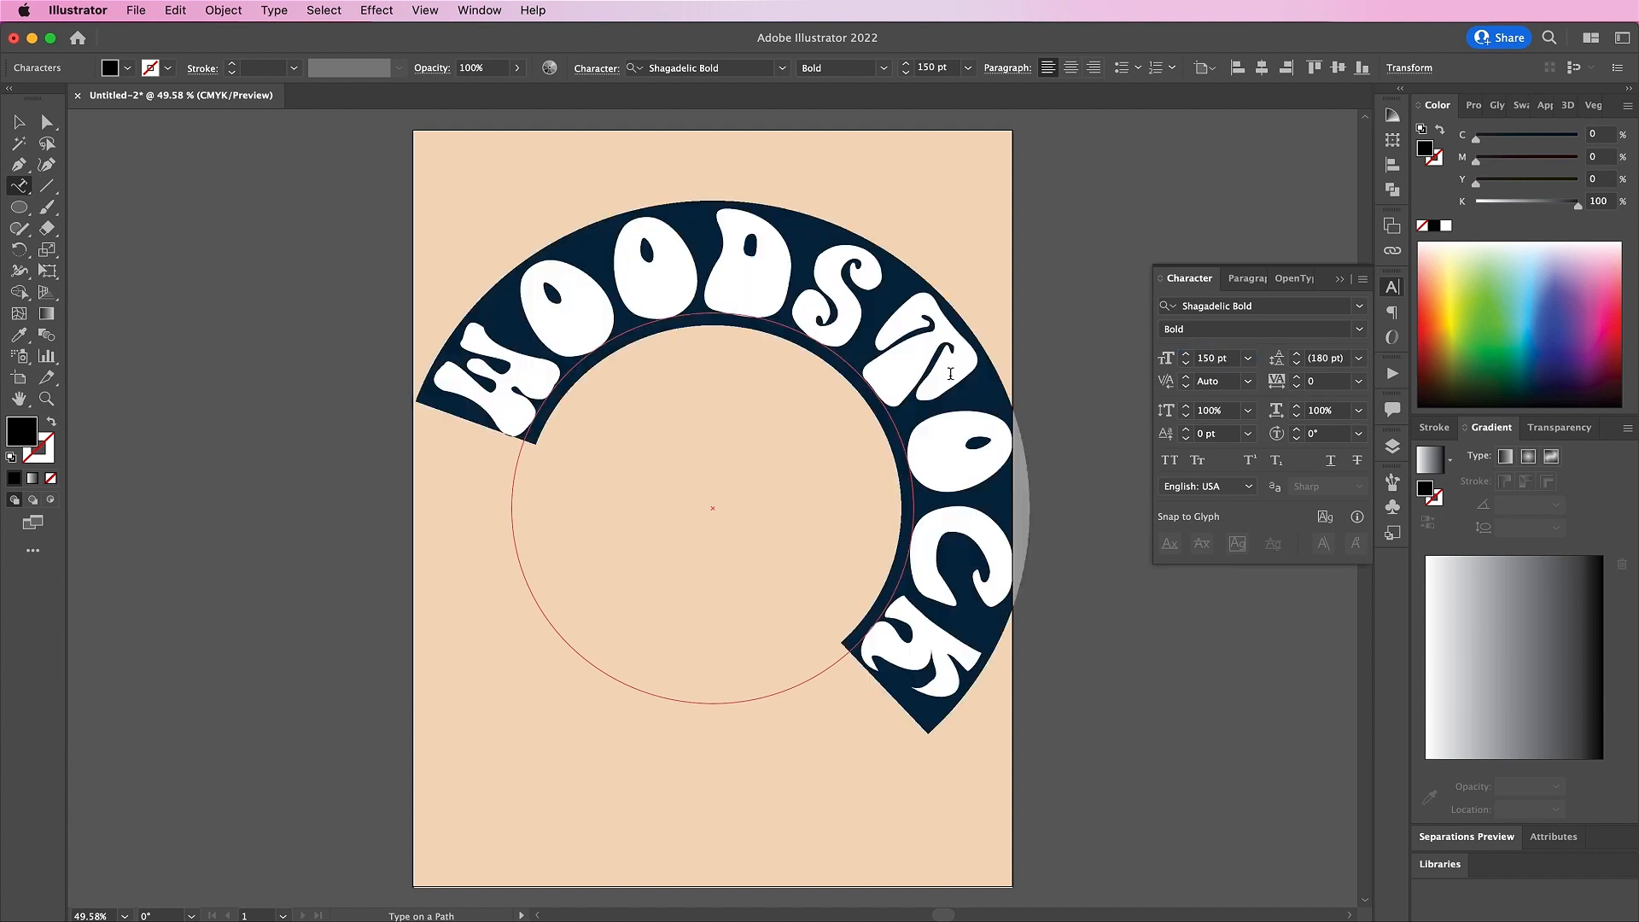
Replace the circle's text with "Woodstock", keeping only the first letter in uppercase
text(WOODS)
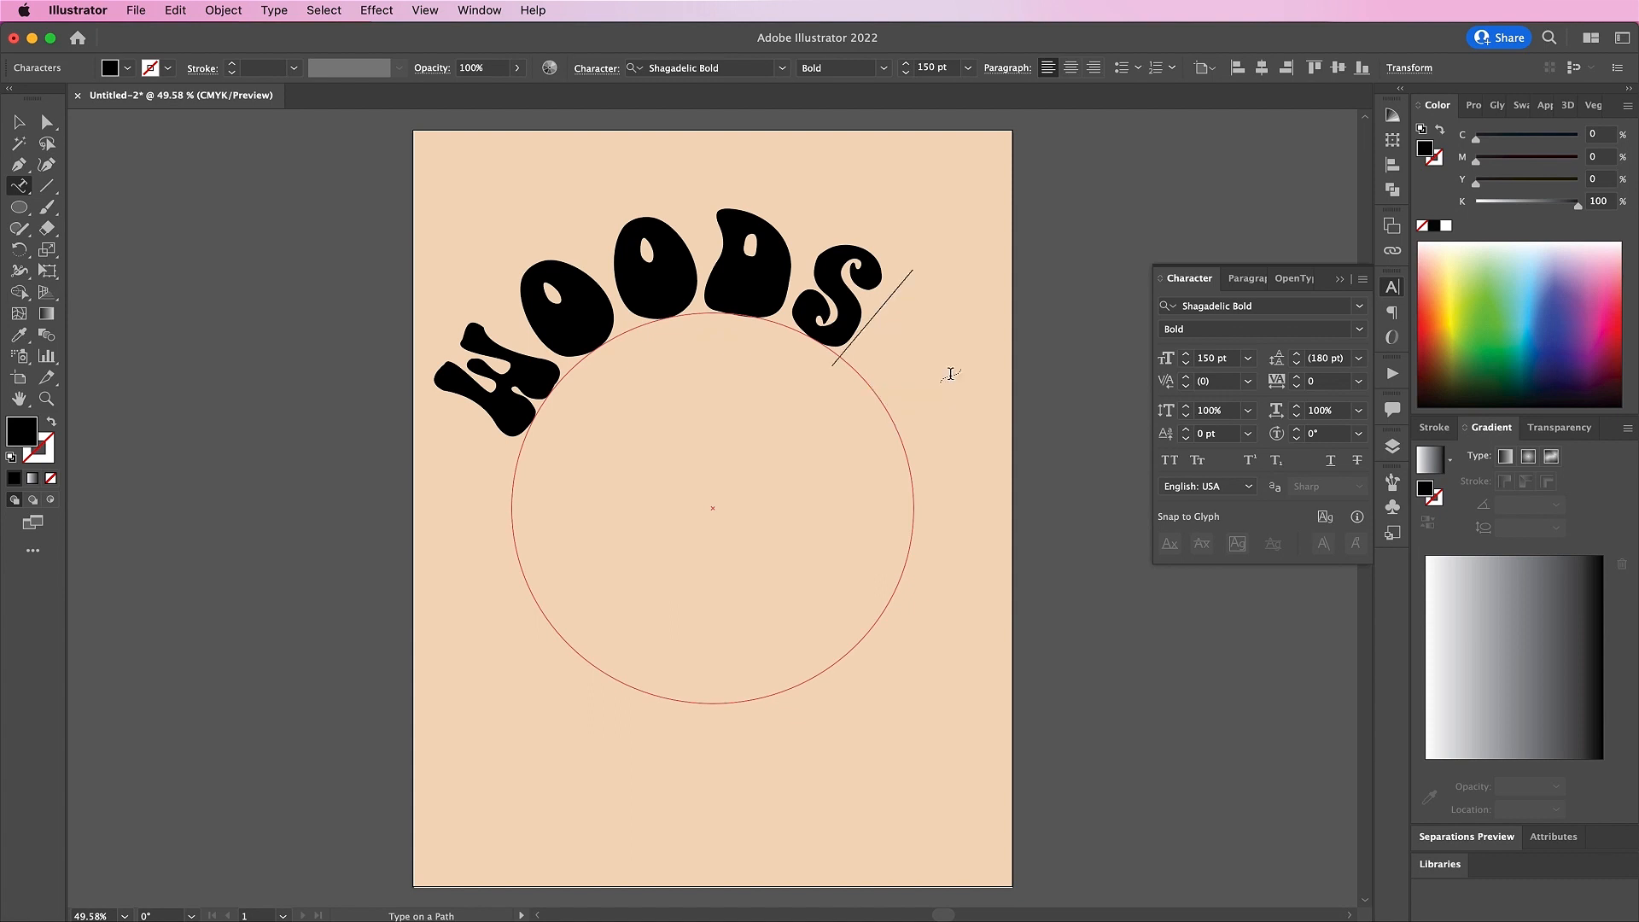
key(BackSpace)
key(BackSpace)
key(BackSpace)
key(BackSpace)
text(oodst)
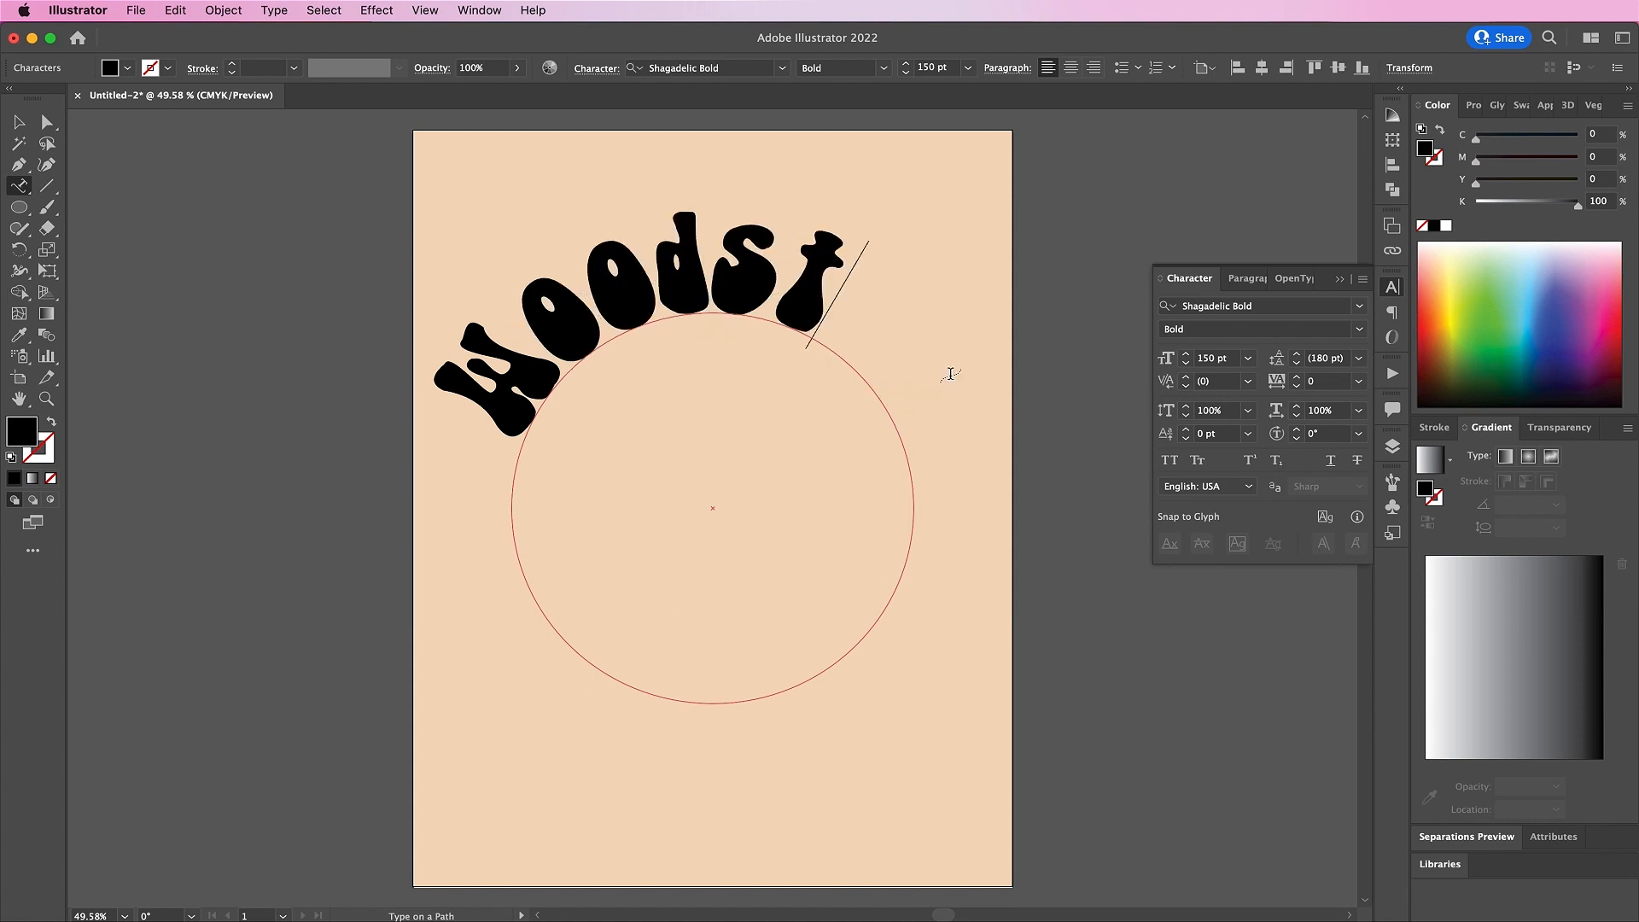
text(ock)
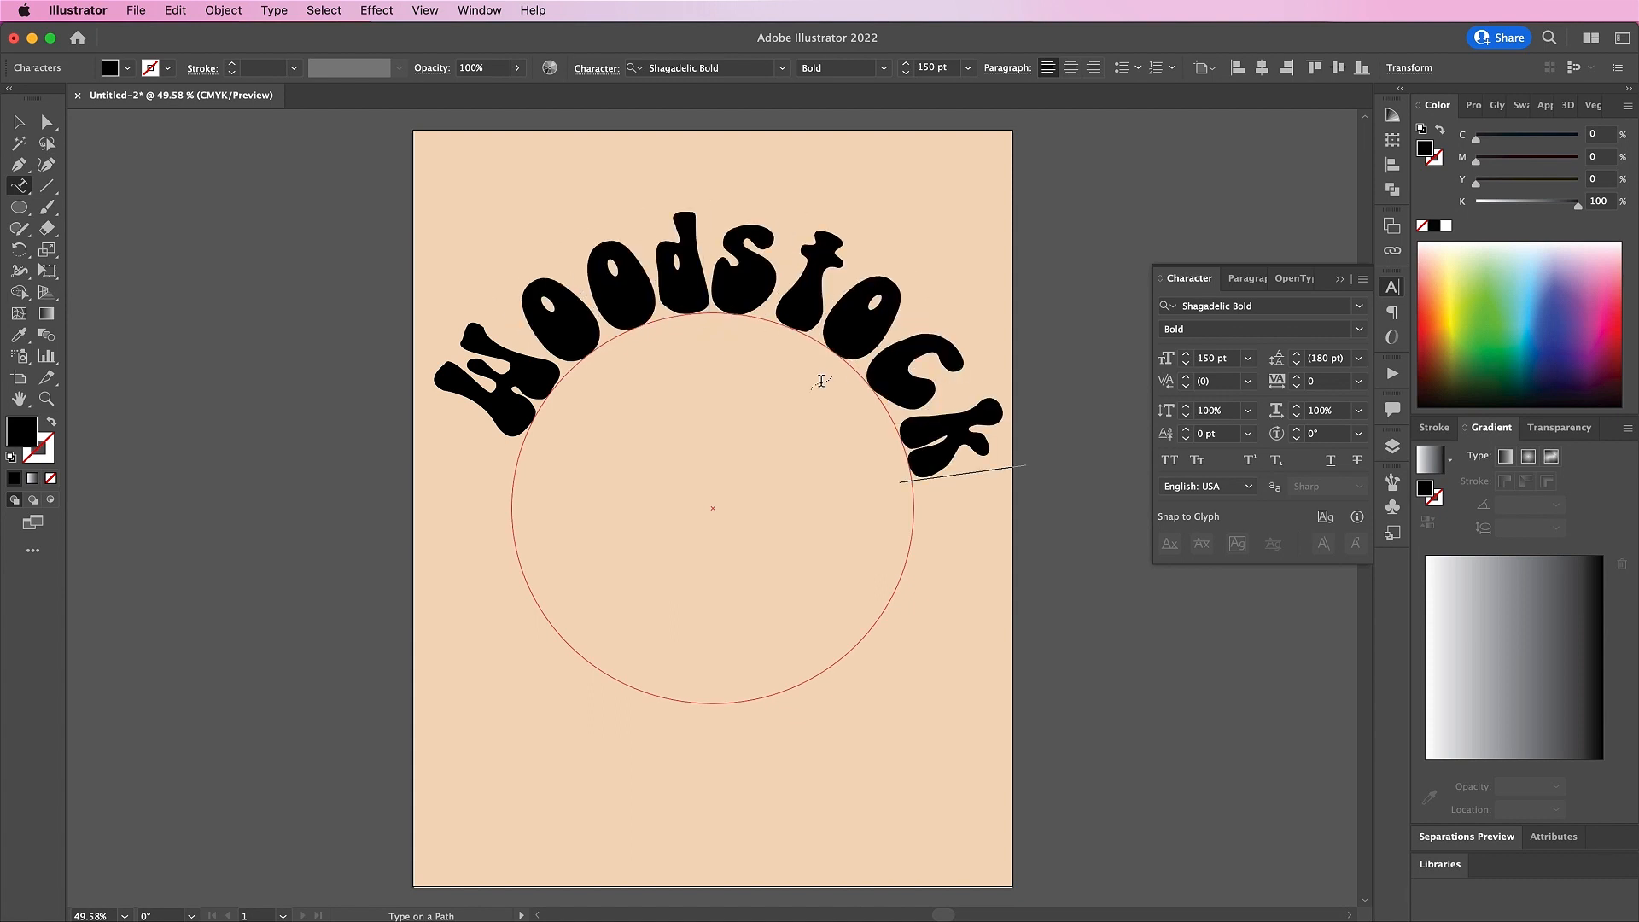
Change the fill of the curved Woodstock text to white
click(17, 126)
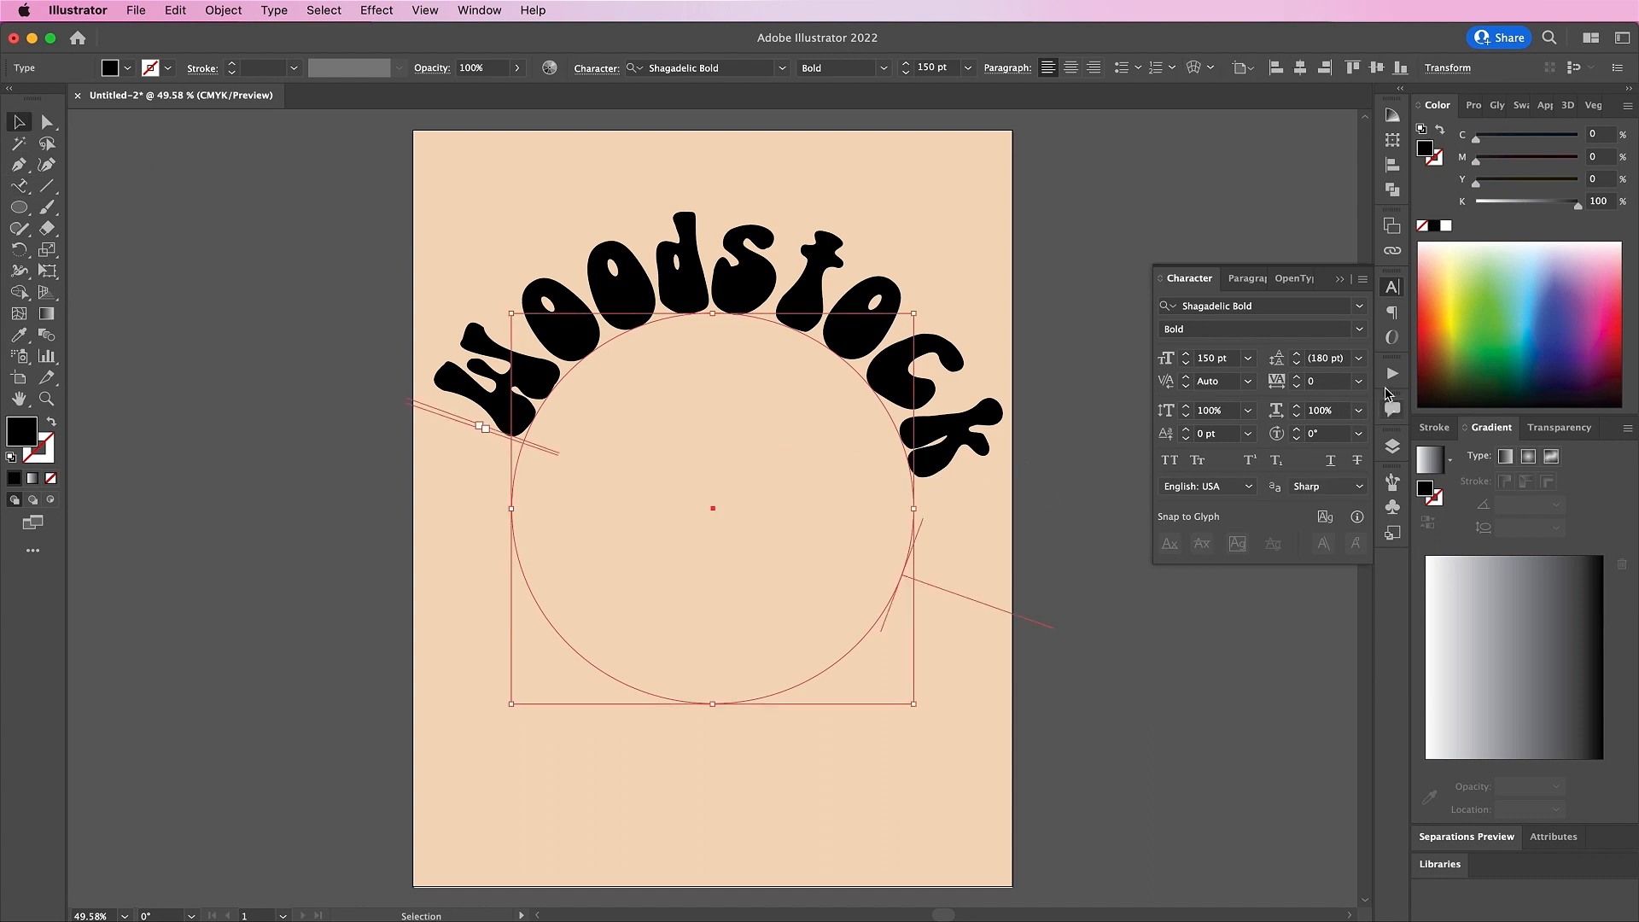
click(1520, 105)
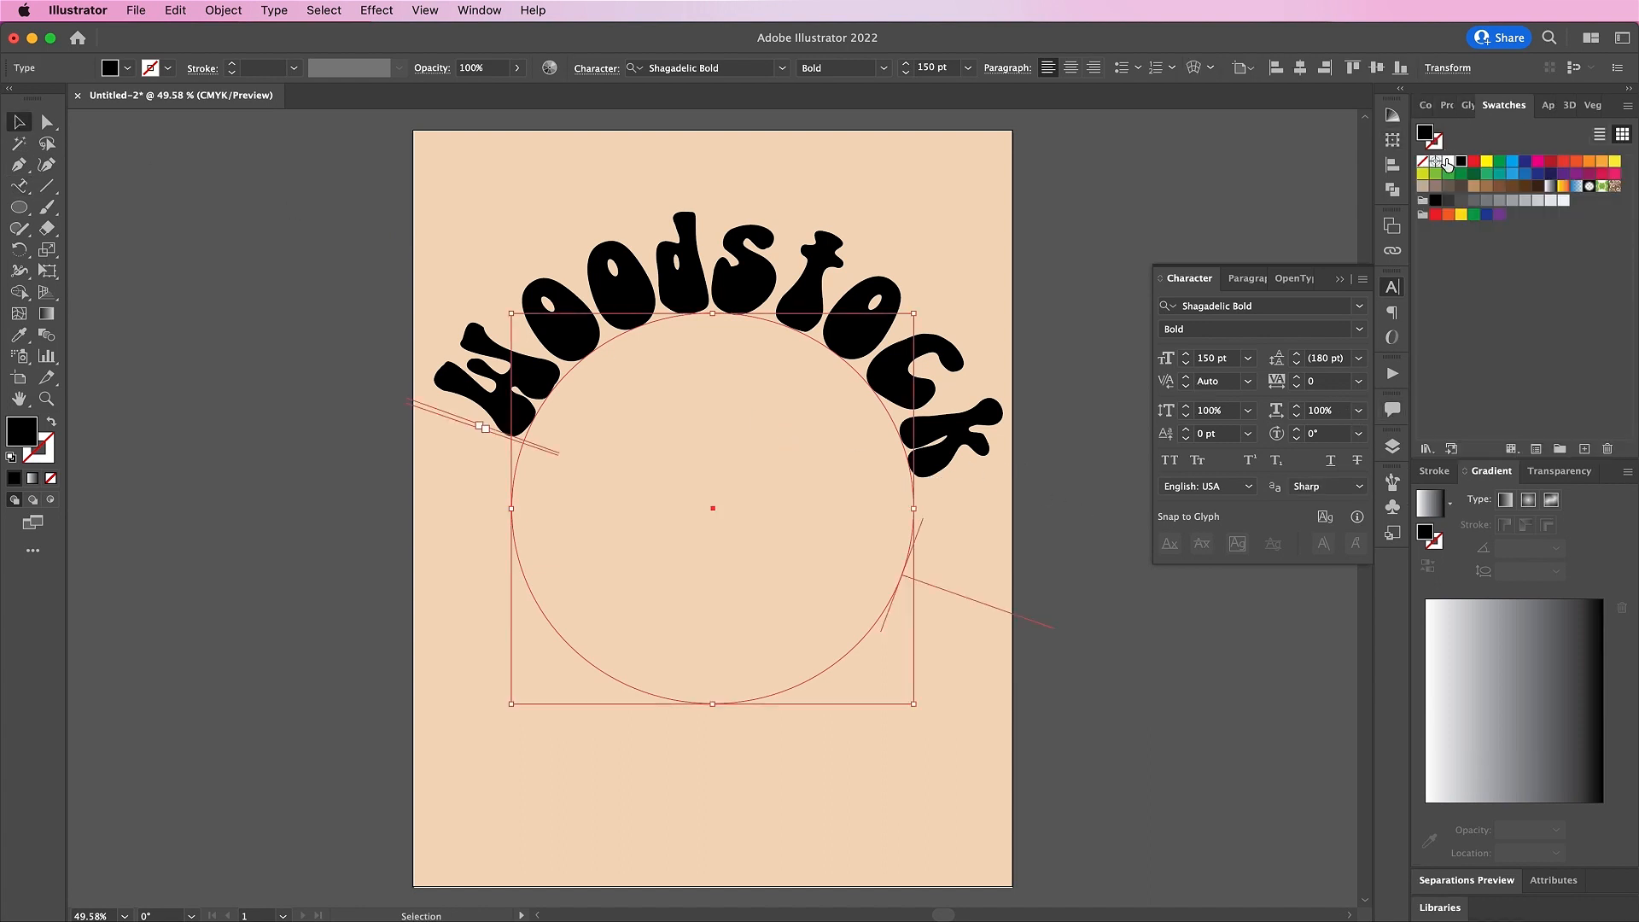
click(1448, 161)
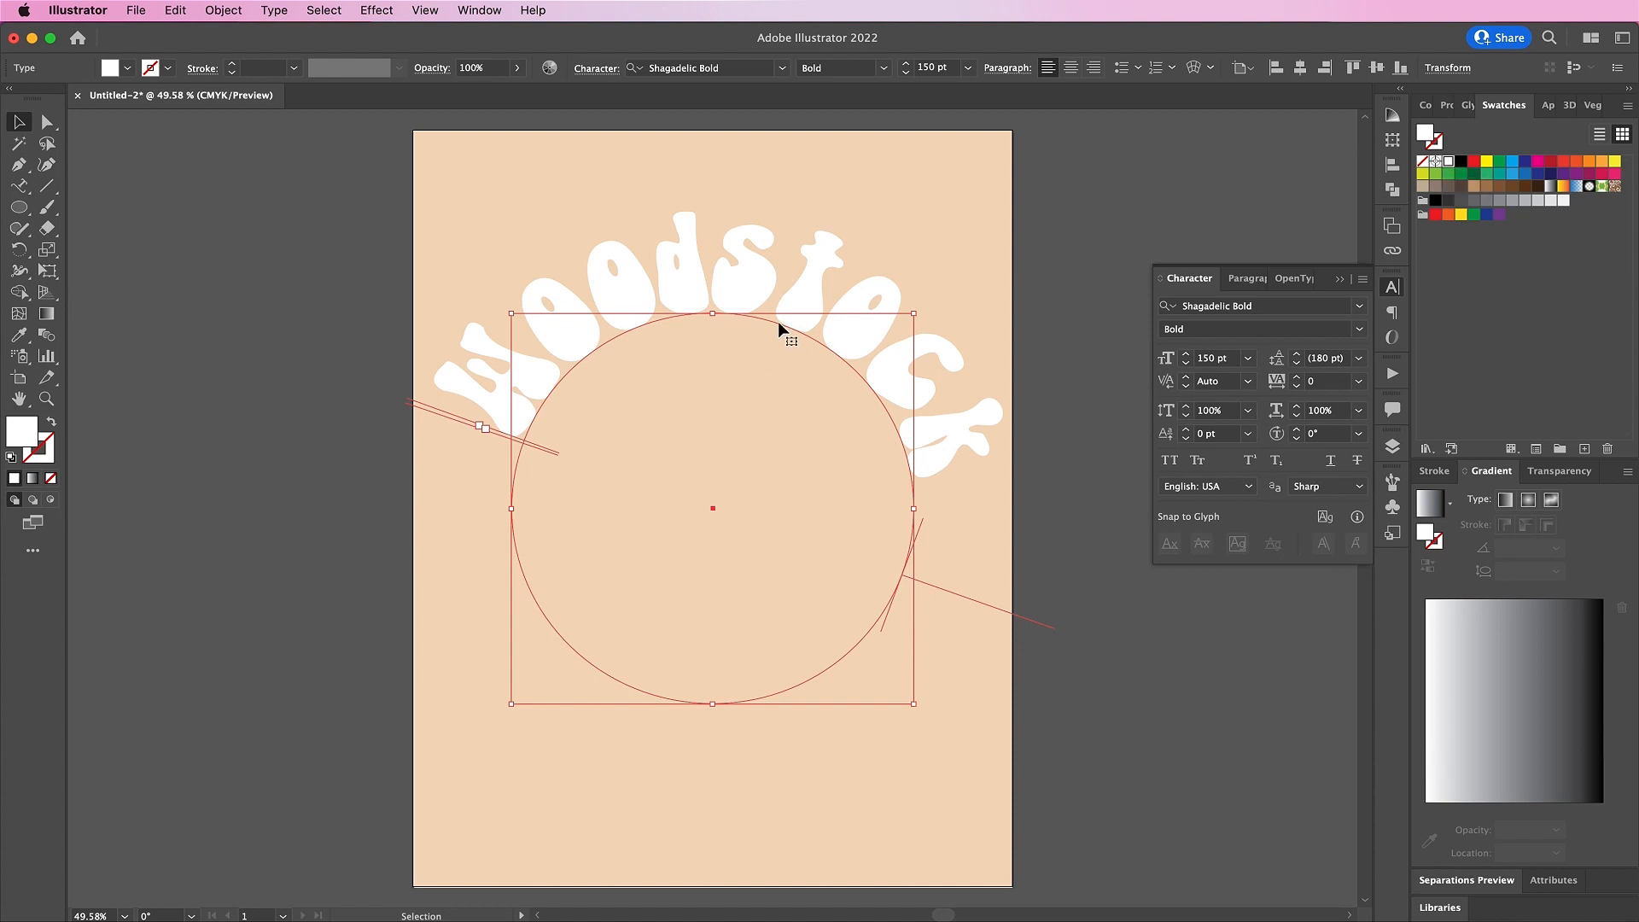
Rotate the curved text slightly clockwise and scale it down about its centre to a type size of about 135 pt
drag(929, 312, 970, 360)
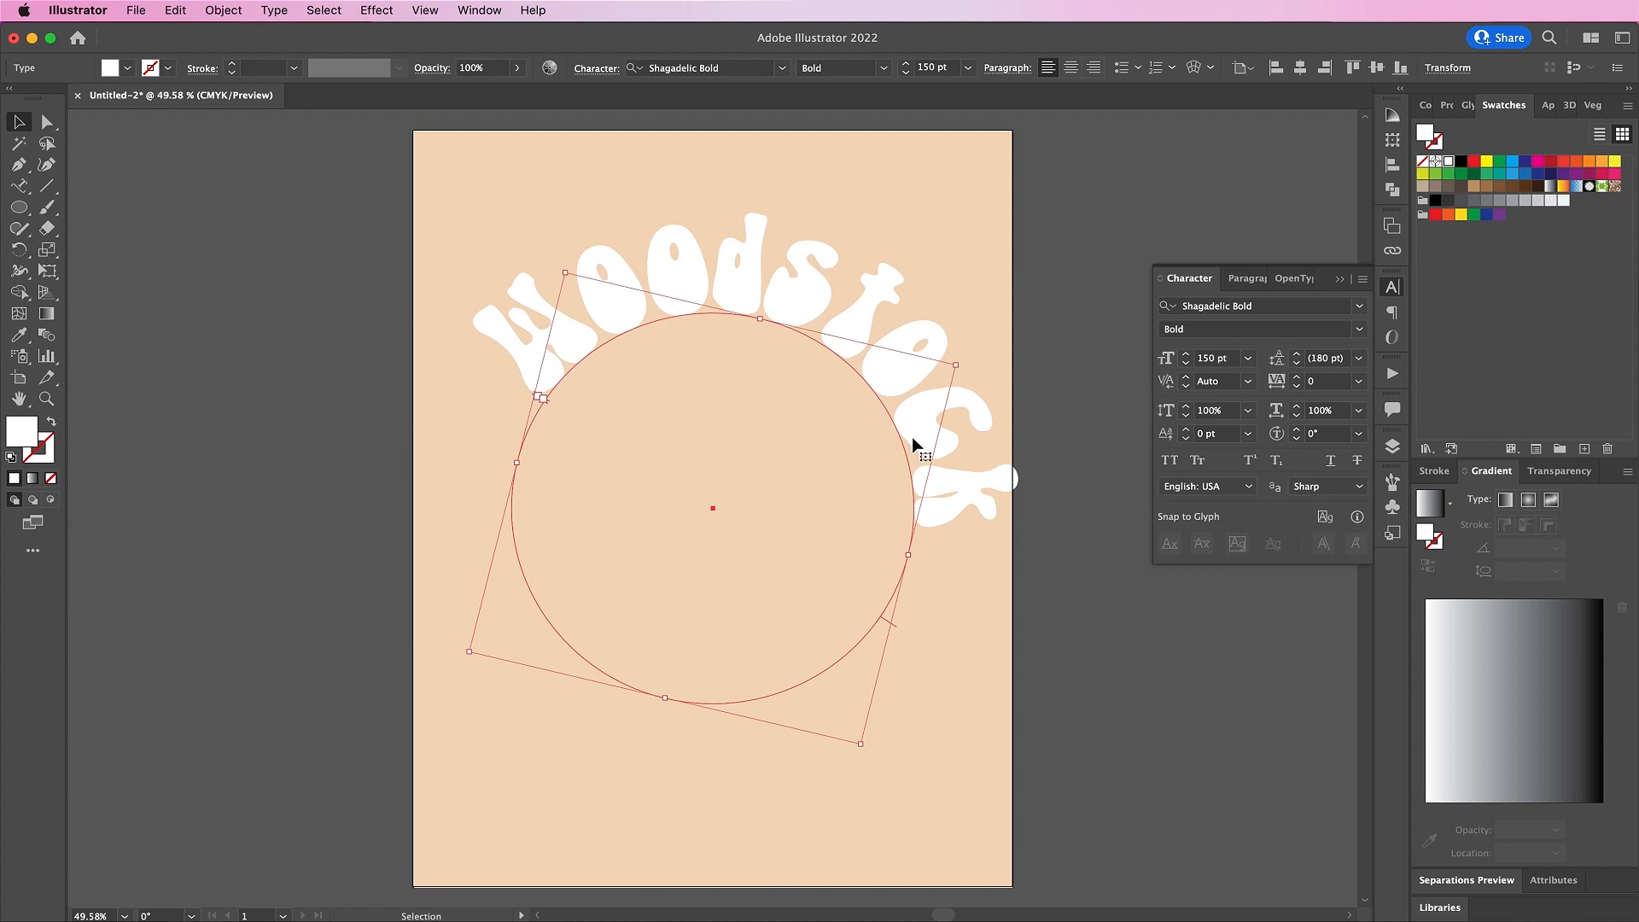
drag(955, 364, 934, 369)
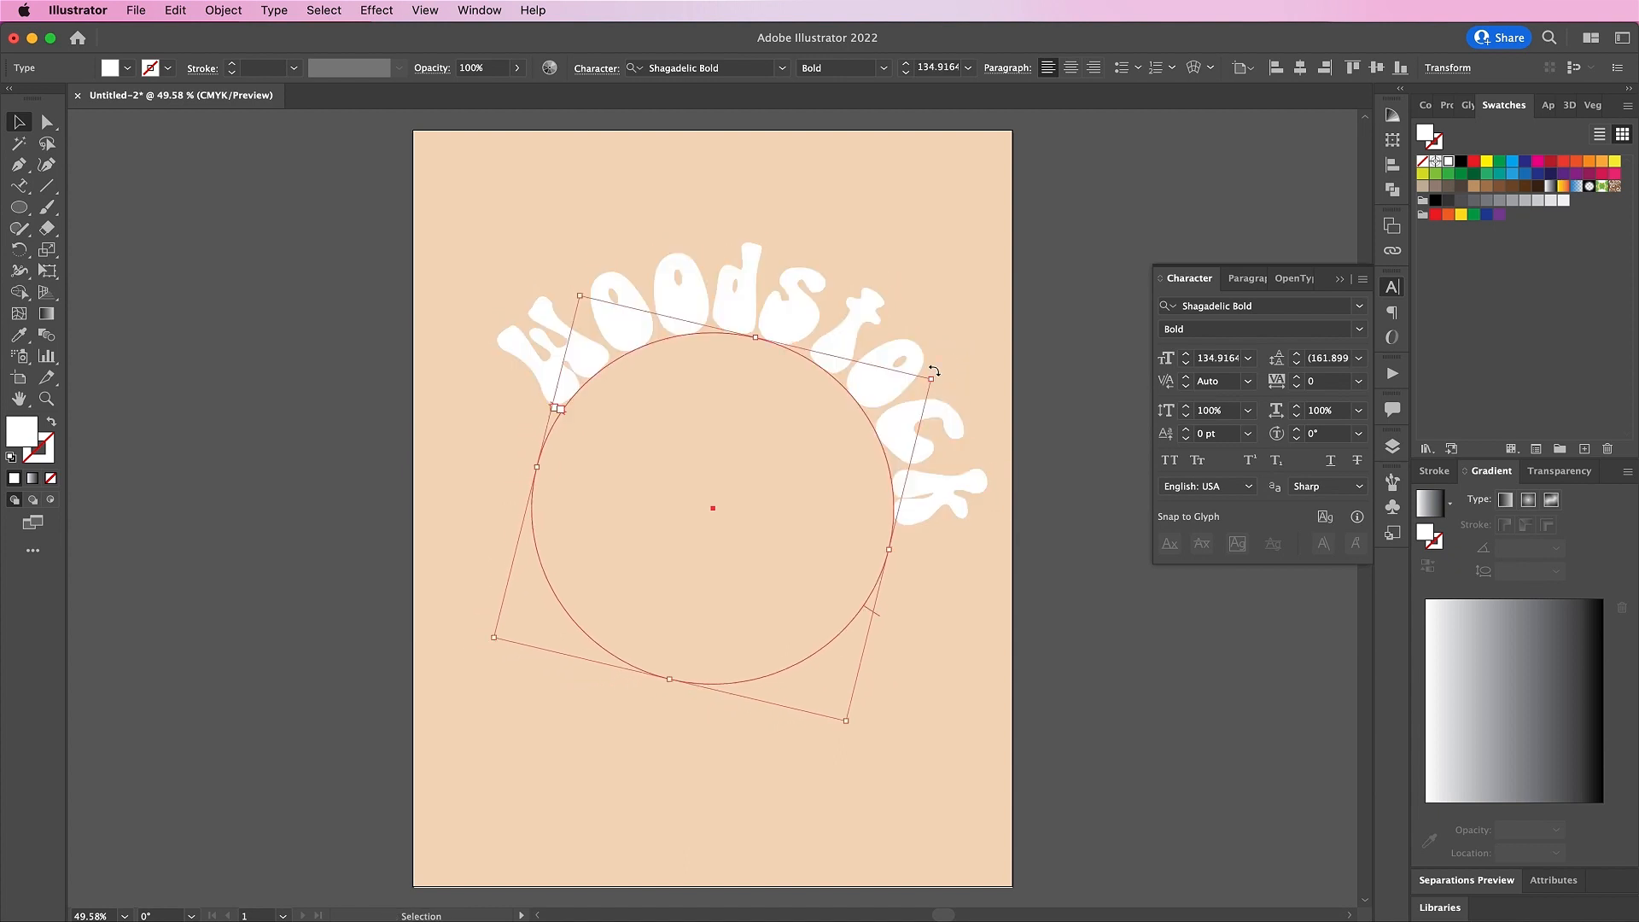
Set the curved text's font size to 150 pt and rotate it slightly counterclockwise to balance it over the circle
click(1202, 362)
text(142)
key(Return)
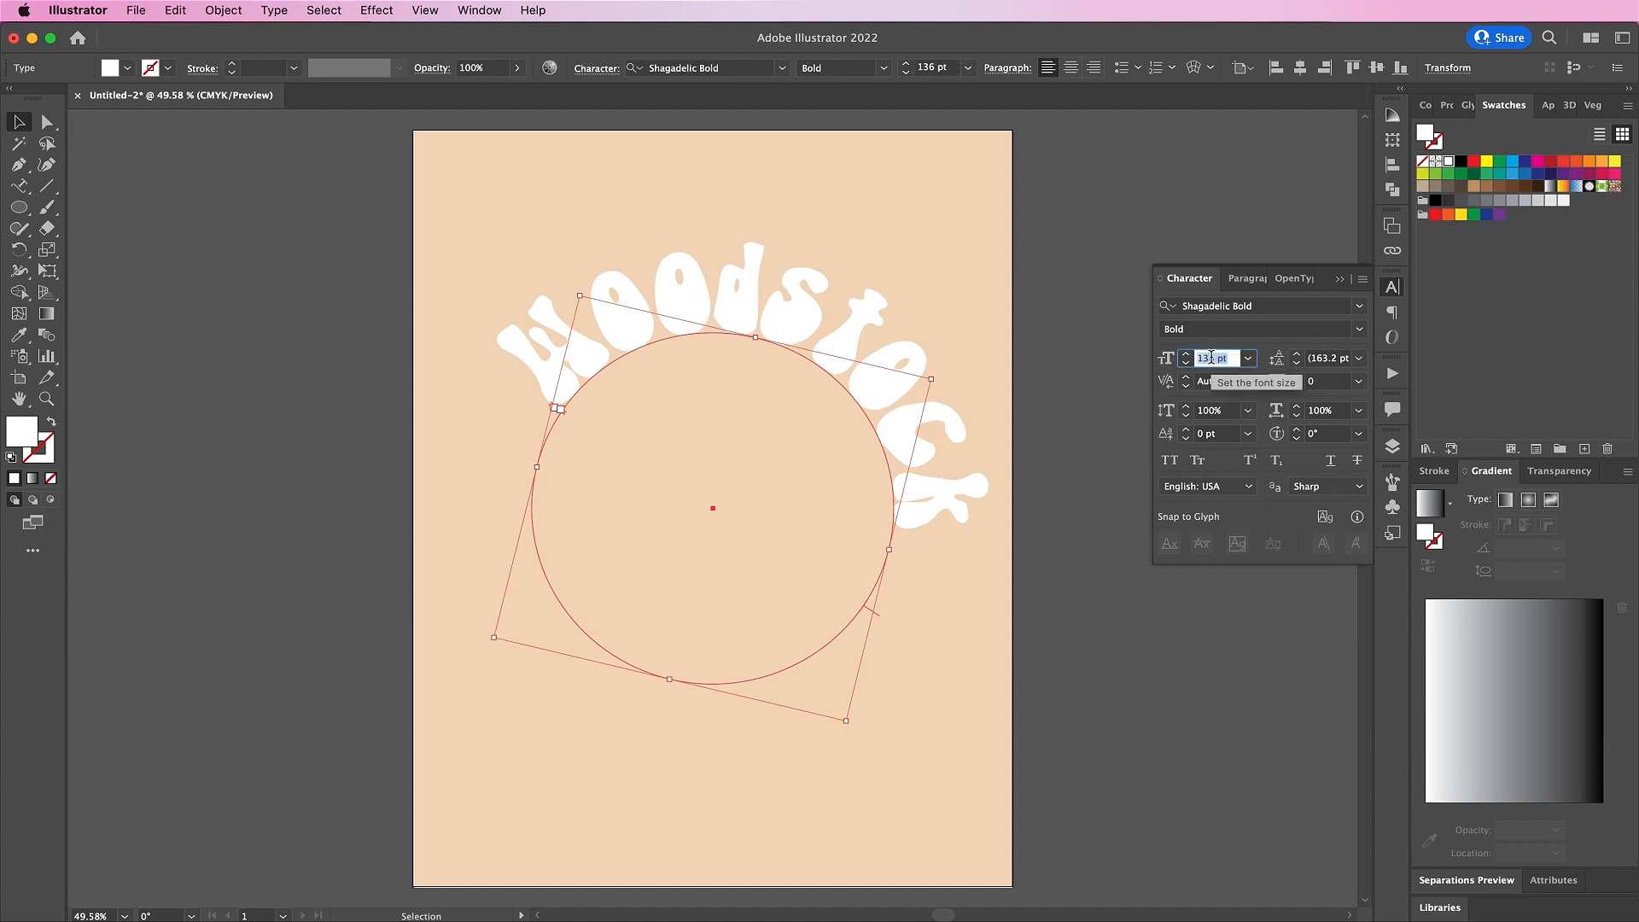
key(Up)
key(Up)
key(Up)
key(Up)
key(Up)
key(Up)
key(Up)
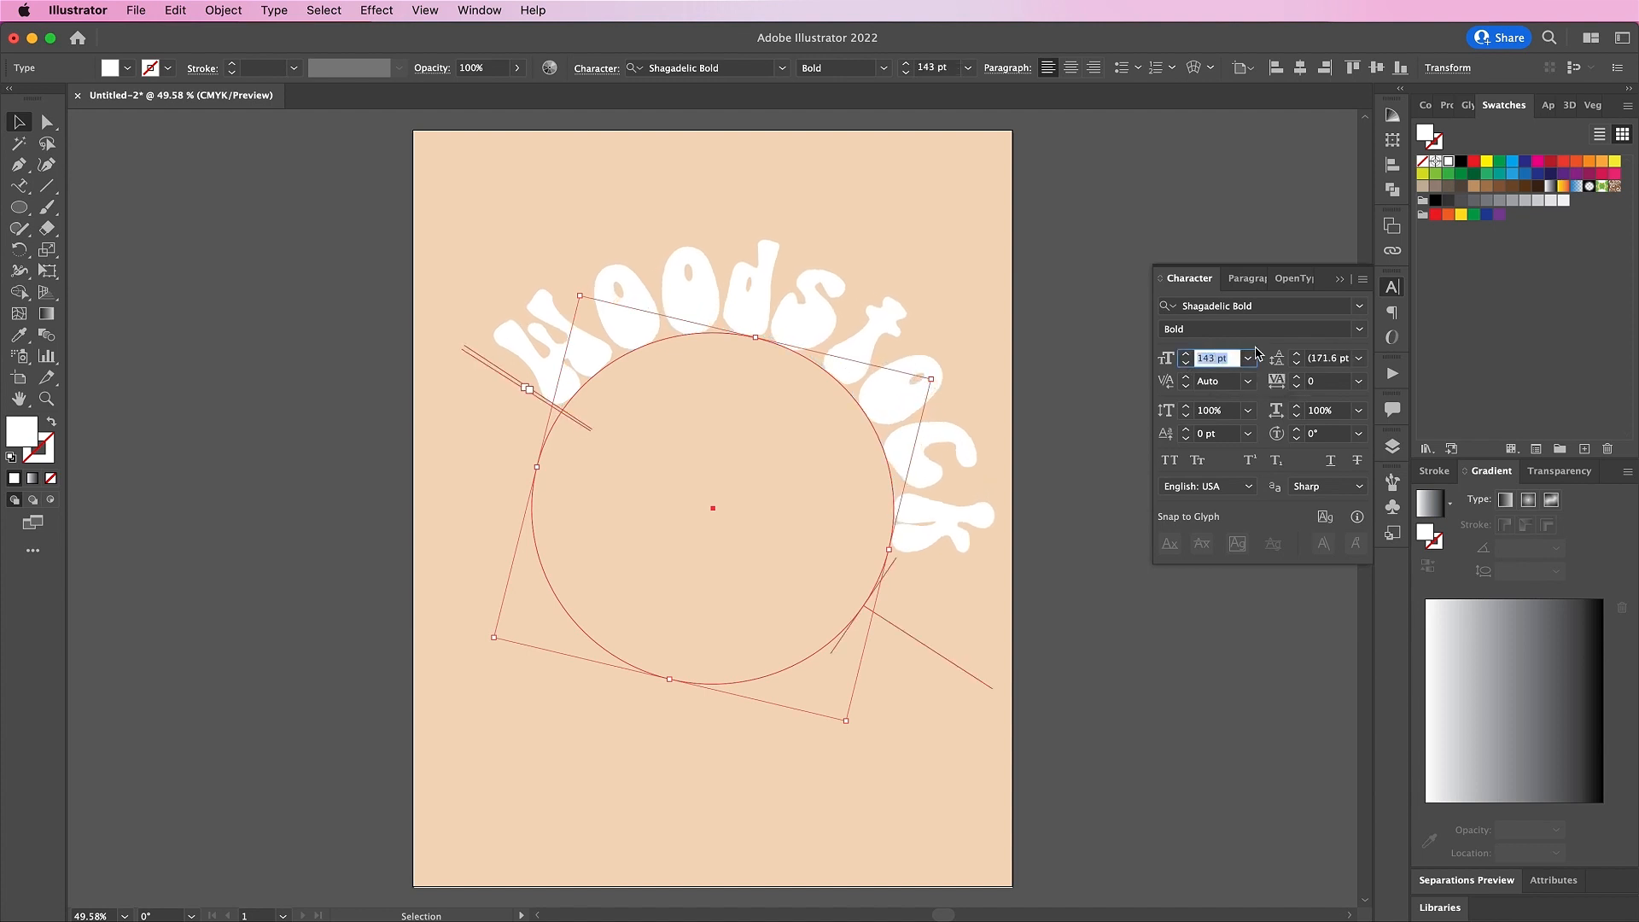
key(Up)
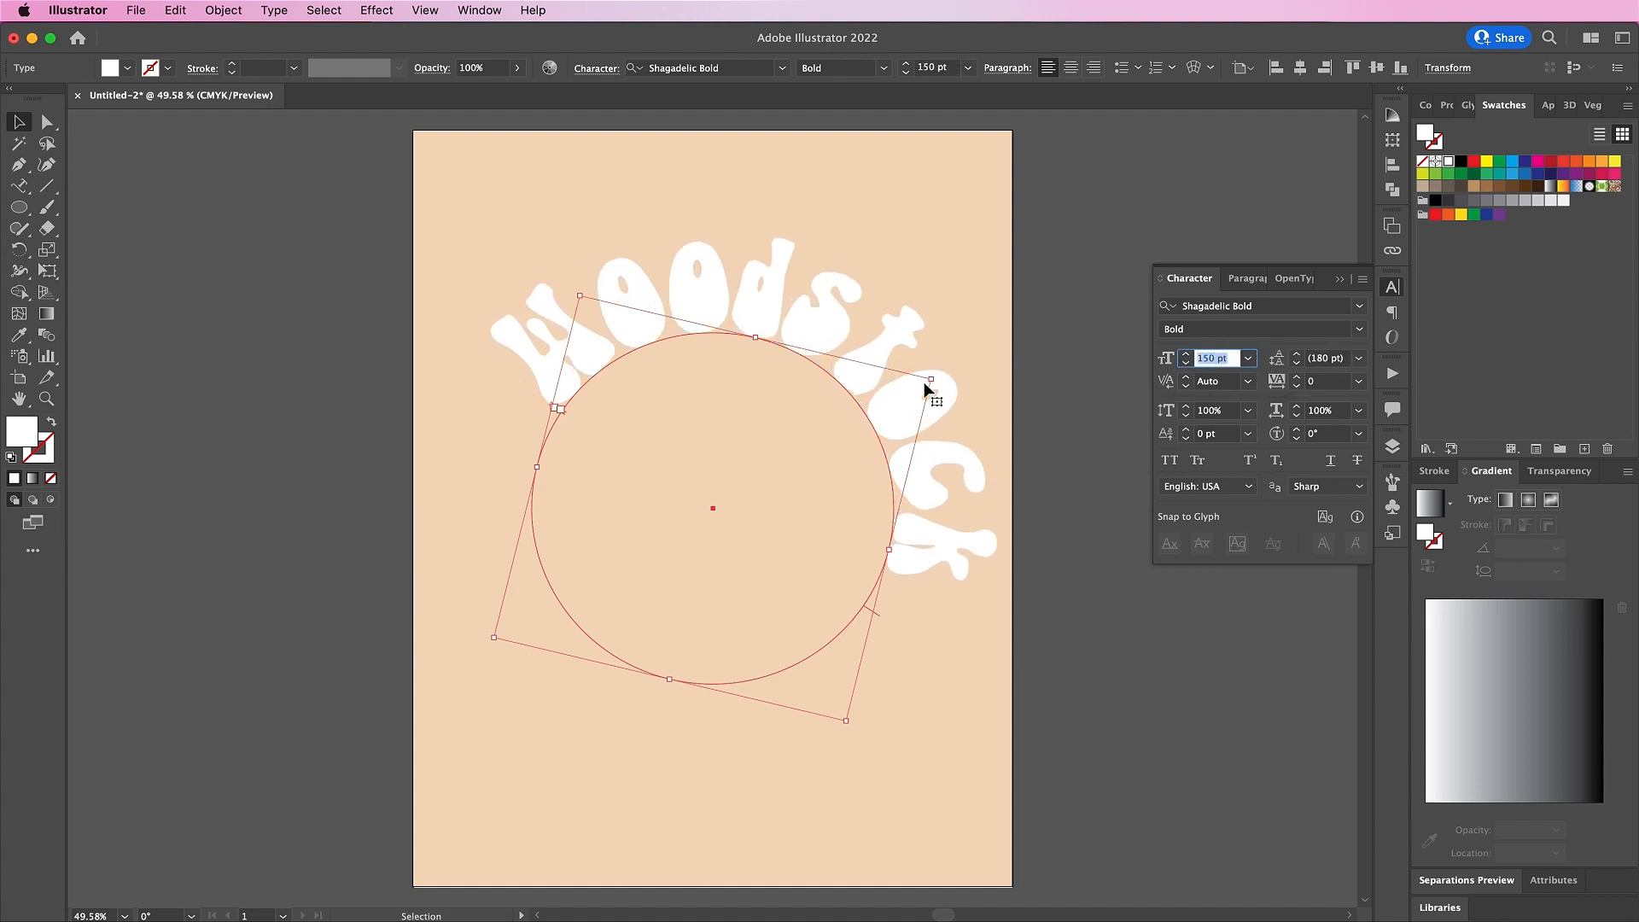
drag(942, 374, 914, 333)
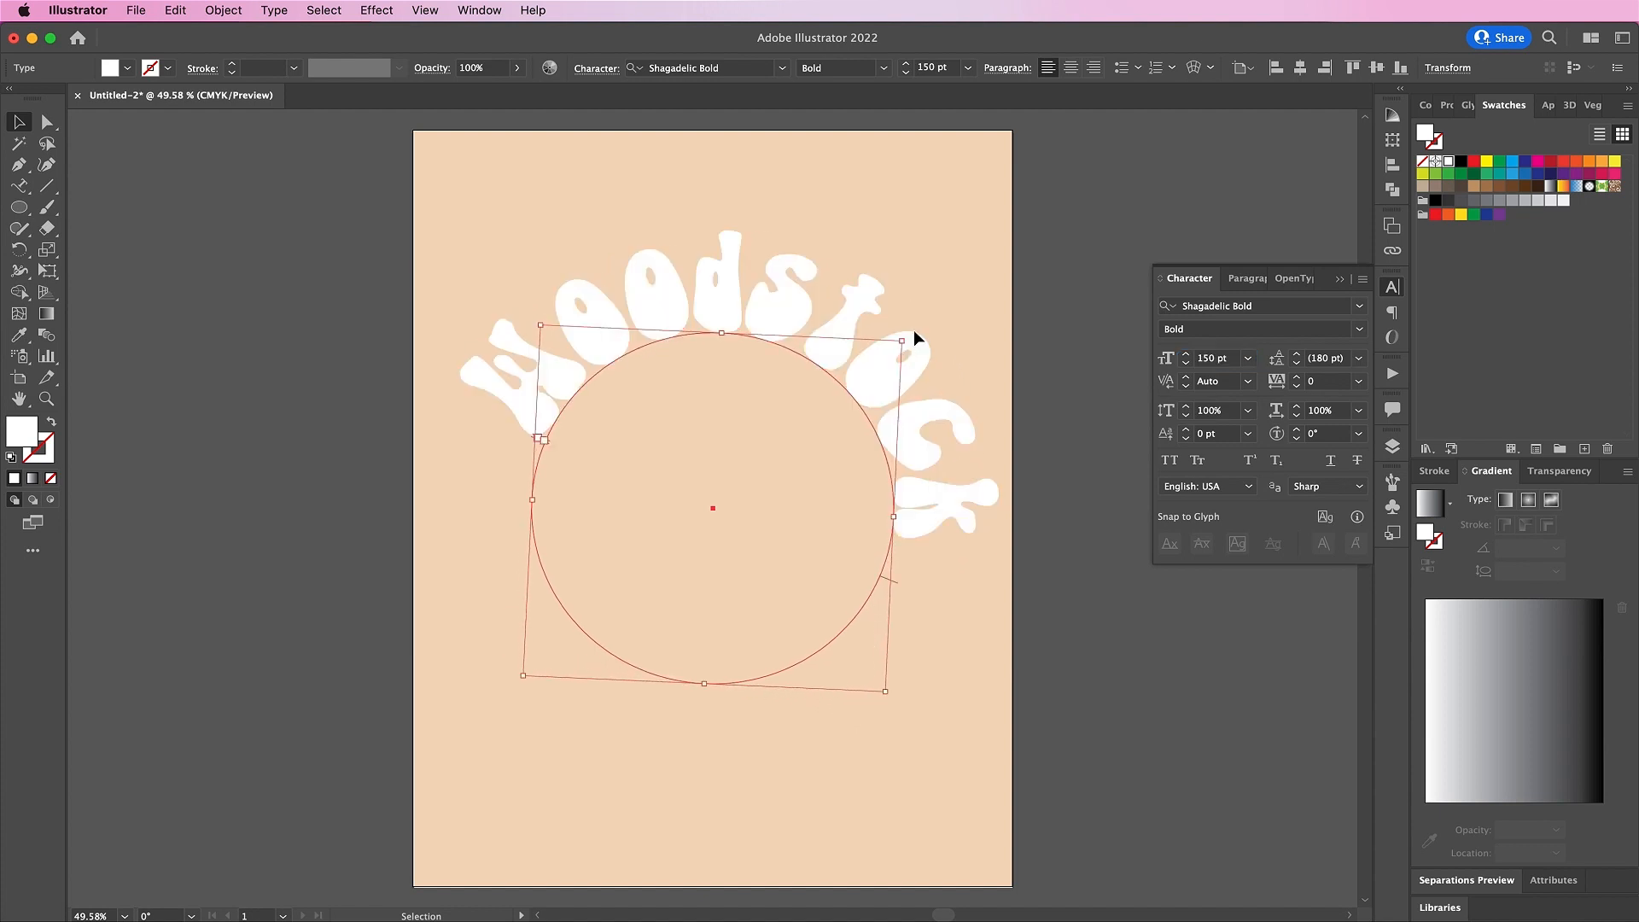
Duplicate the curved Woodstock text in place
click(169, 10)
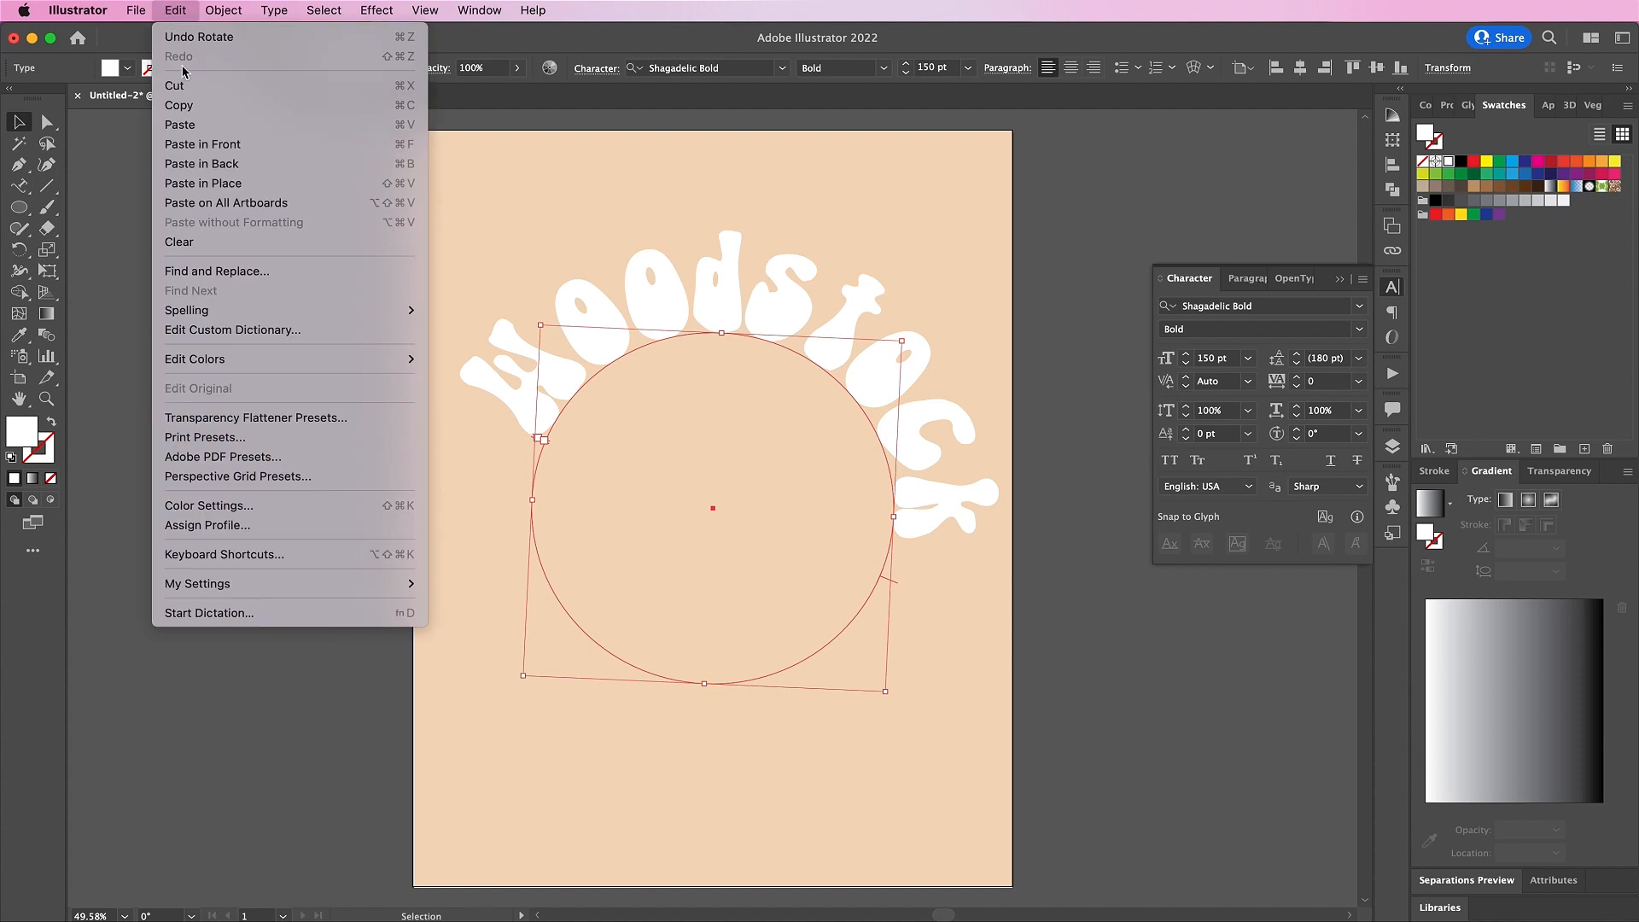
click(183, 105)
click(176, 10)
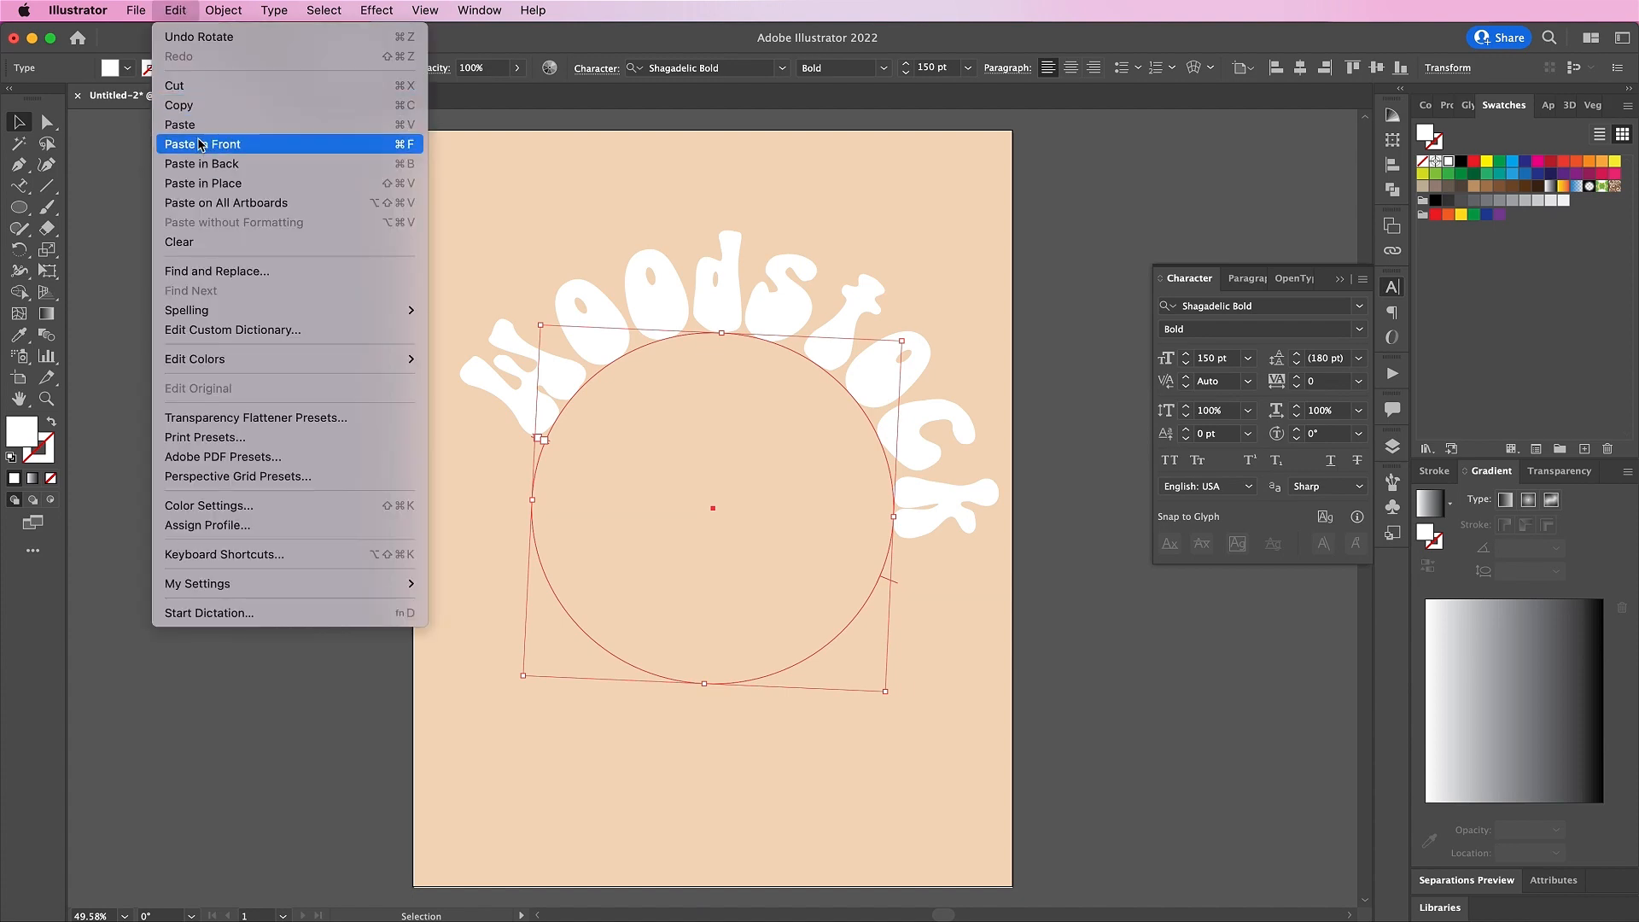
click(203, 182)
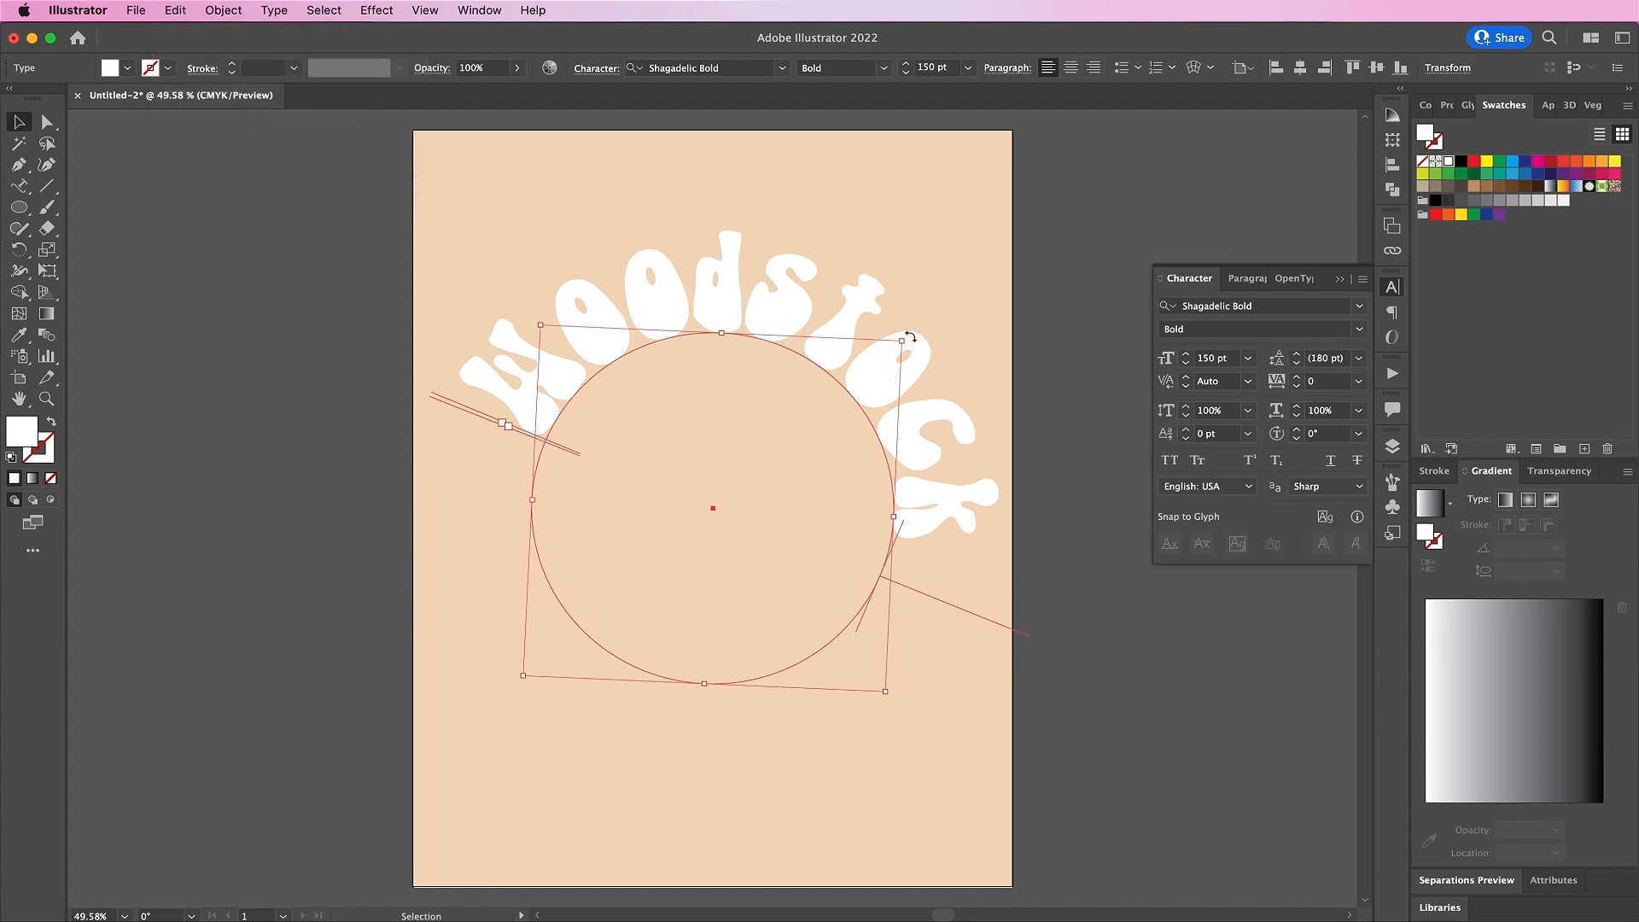
Rotate the copied text, flip its lettering to the inside of the circle, and enlarge it about its centre to about 188 pt
drag(910, 338, 548, 612)
drag(556, 421, 566, 421)
drag(933, 365, 1000, 345)
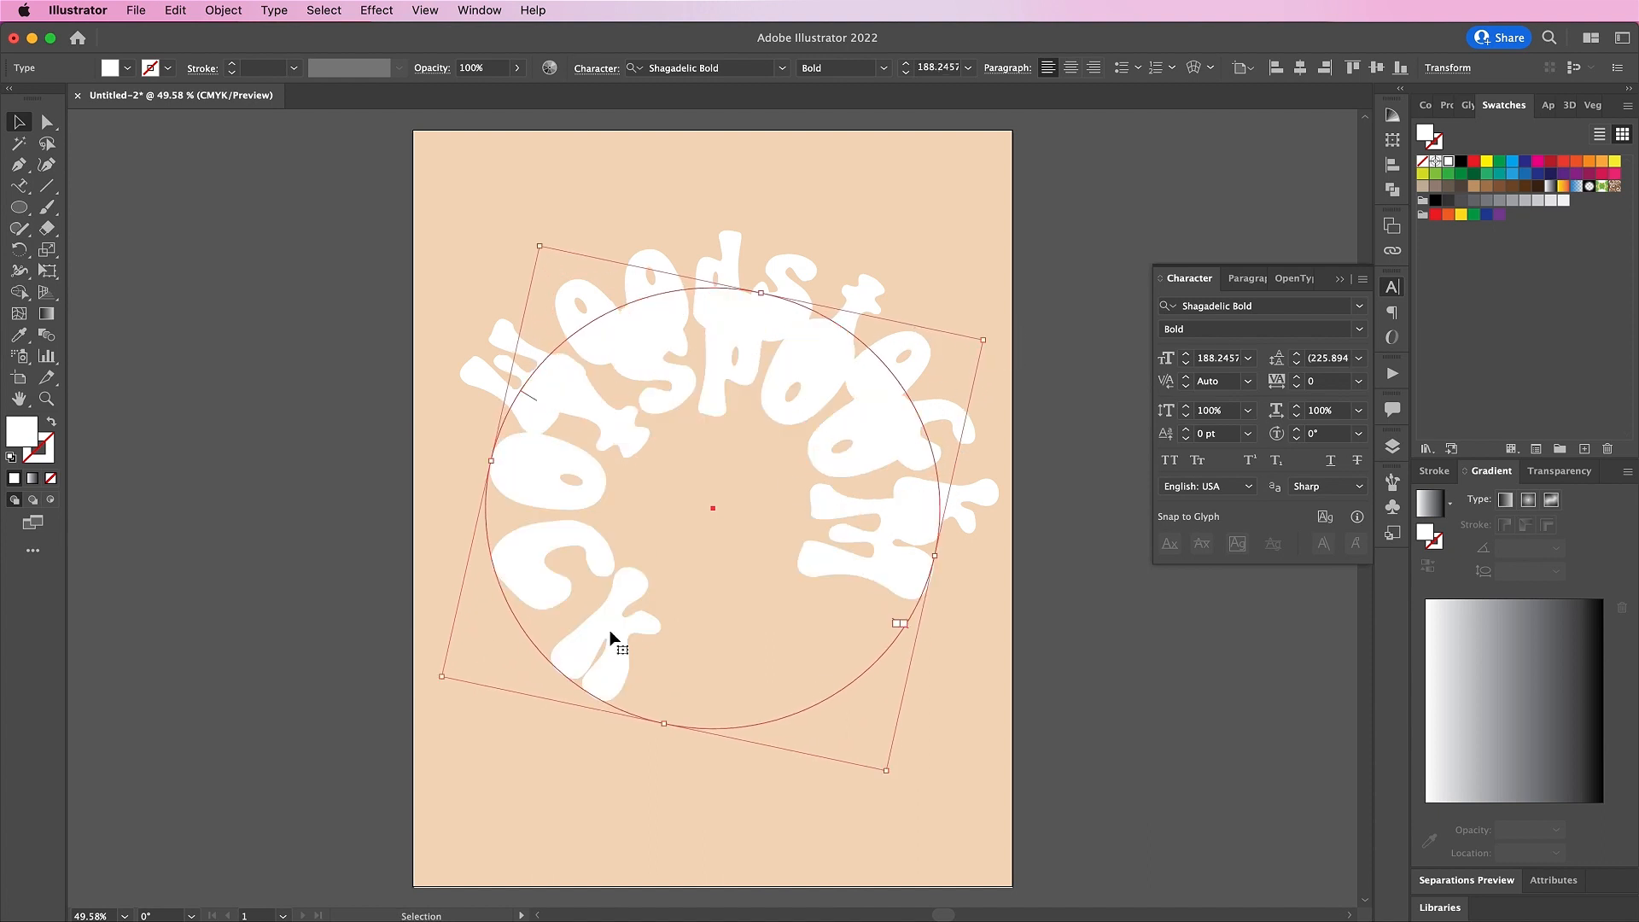
Replace the wording of the inner curved text with "Peace Love"
double_click(551, 634)
key(super+a)
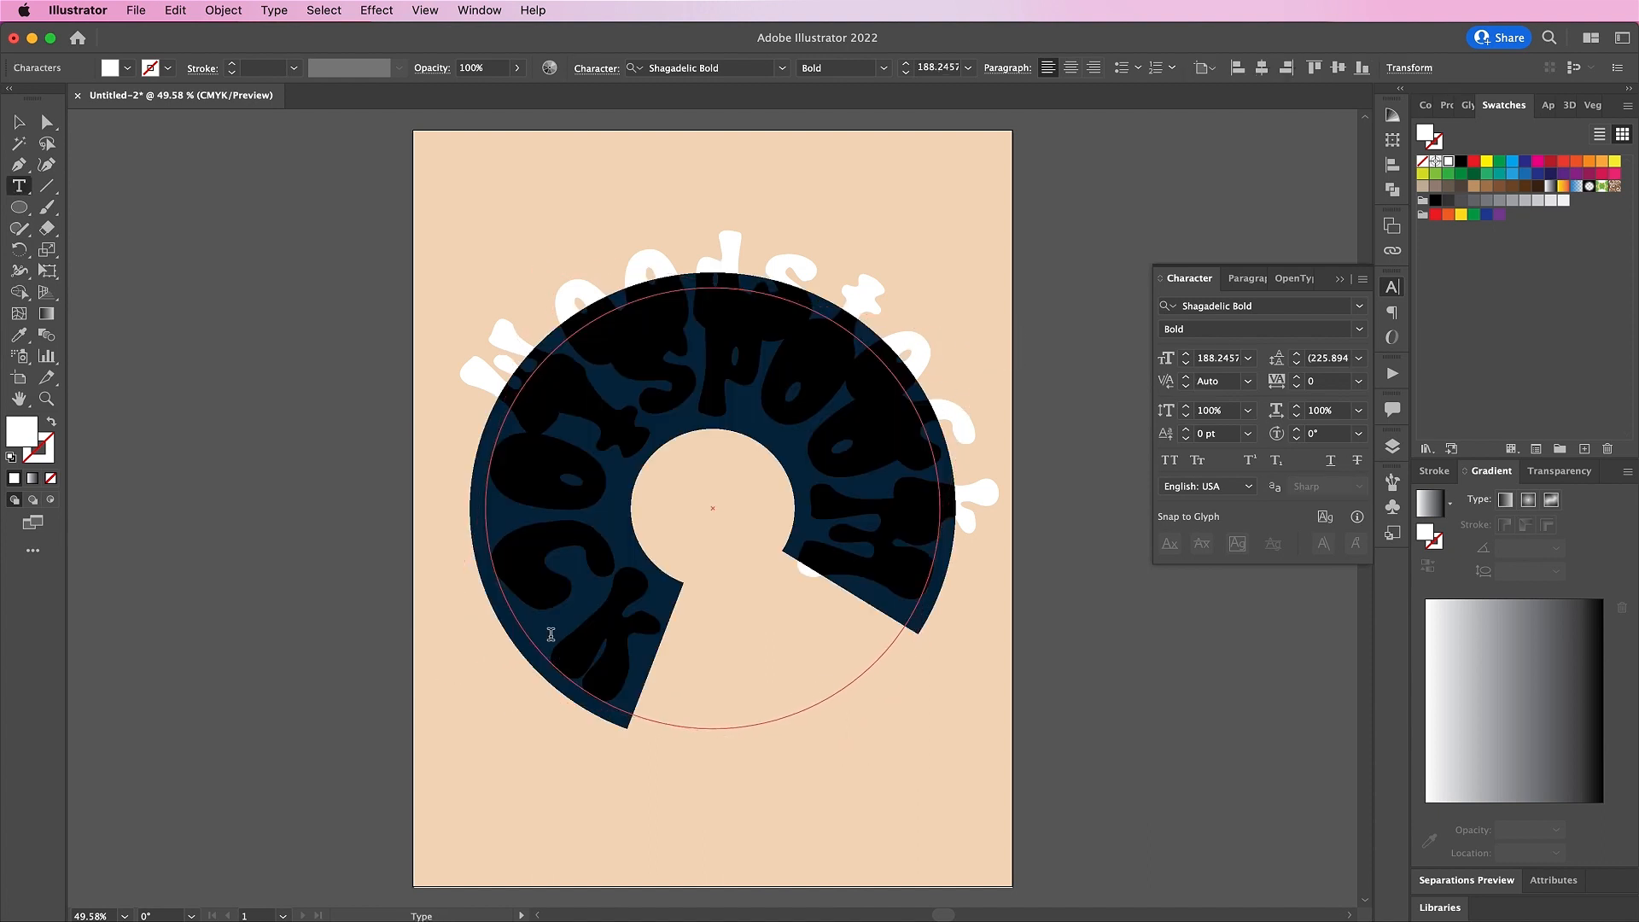
key(BackSpace)
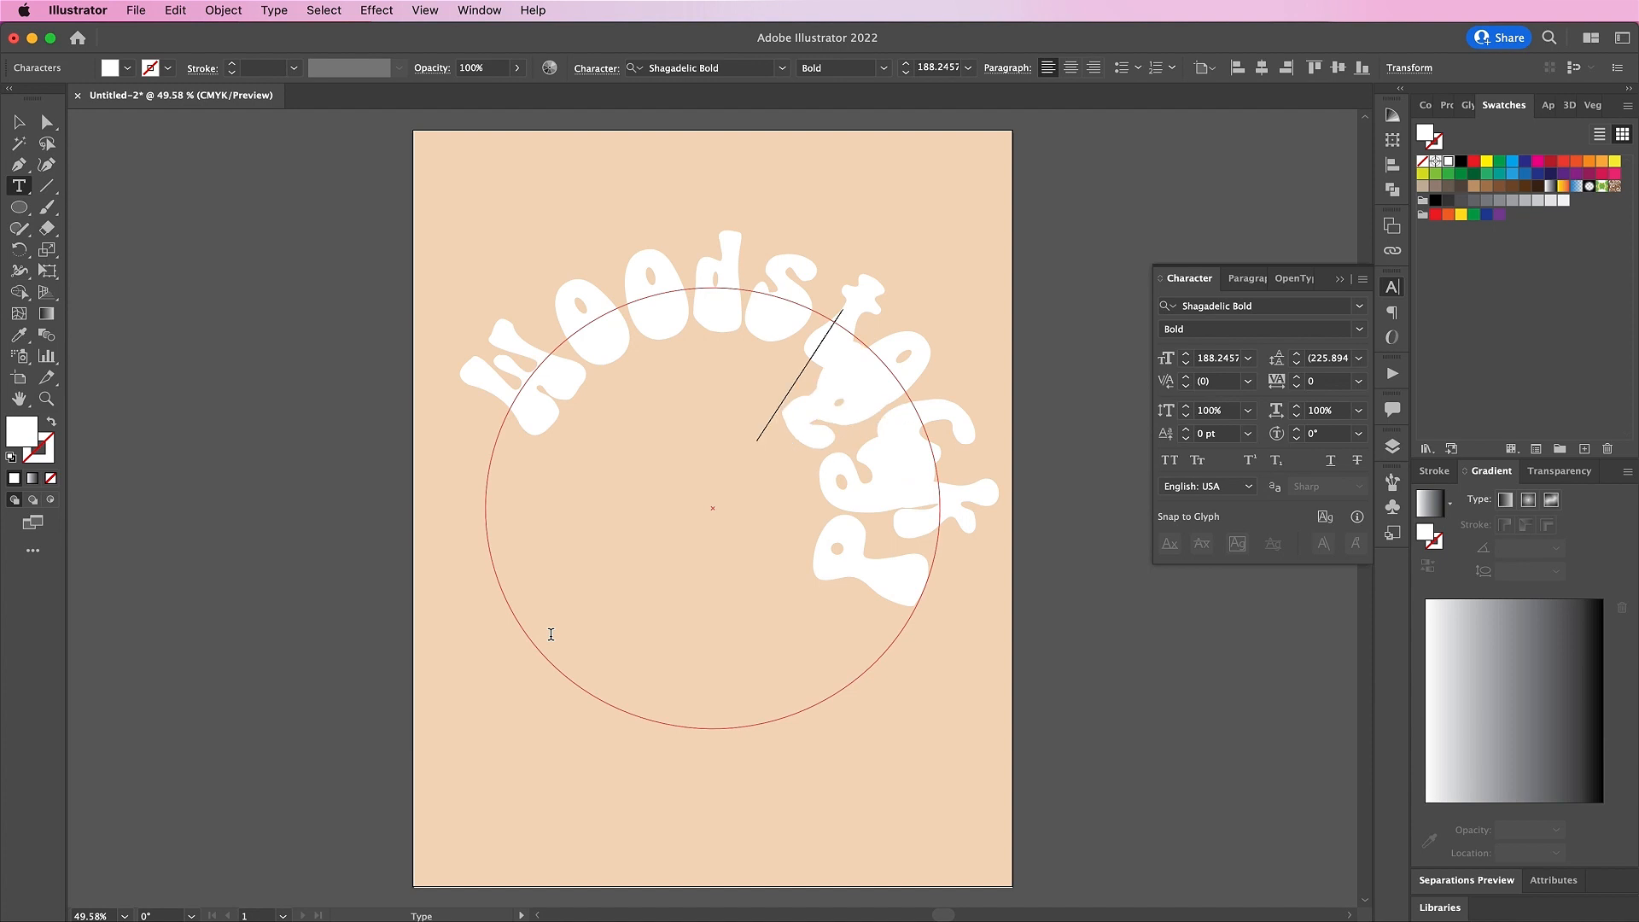
text(Peace)
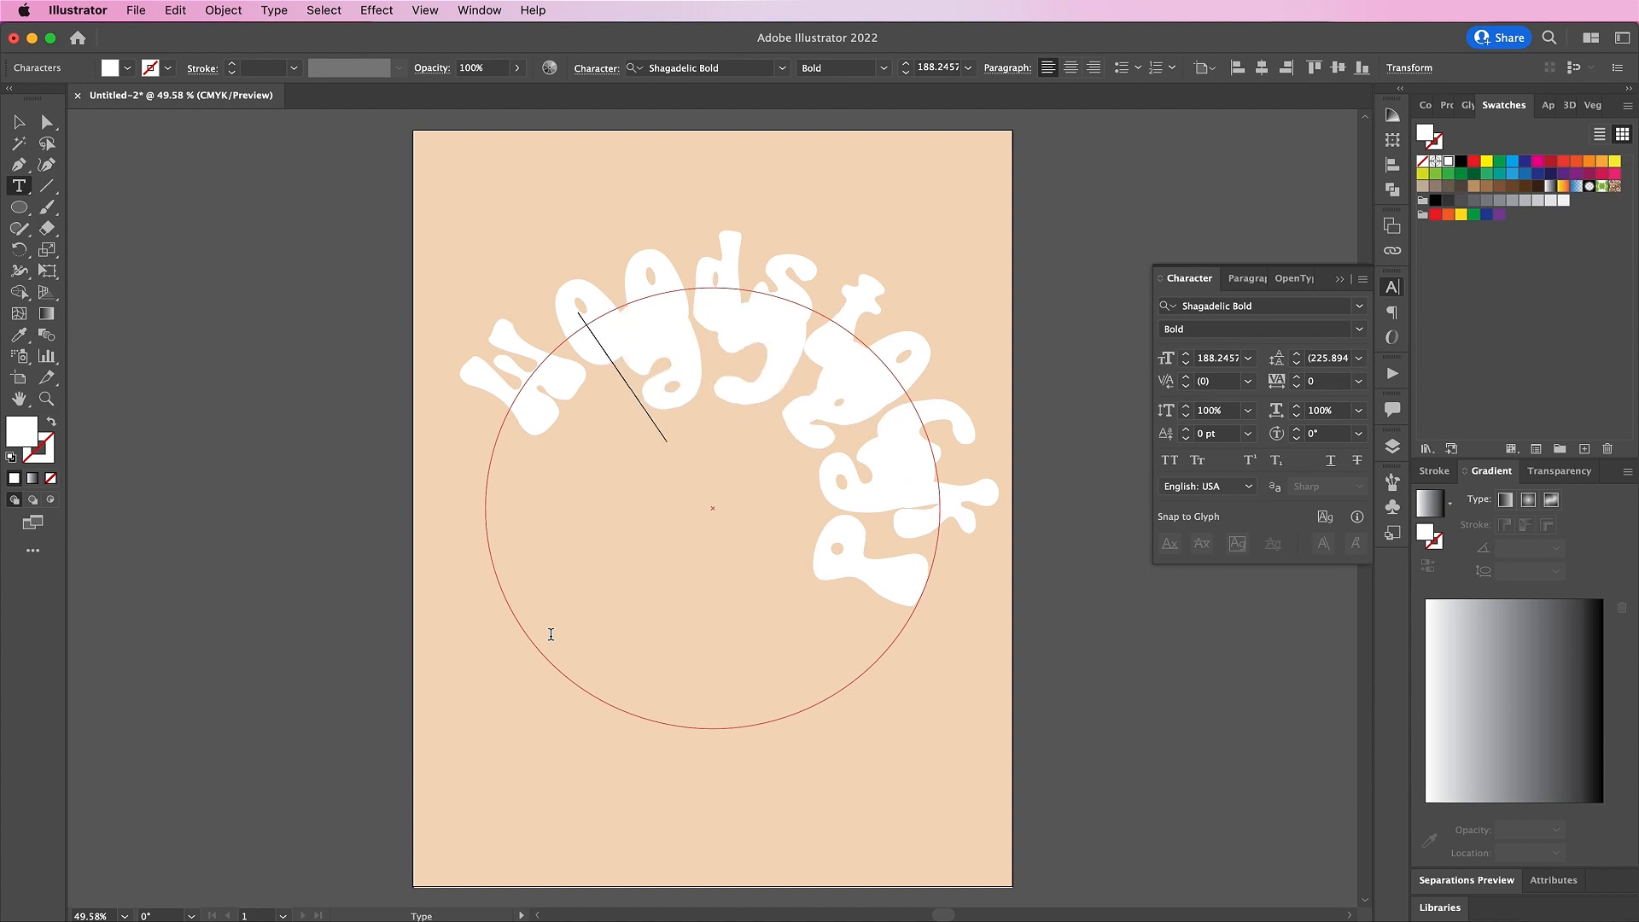
text( Love)
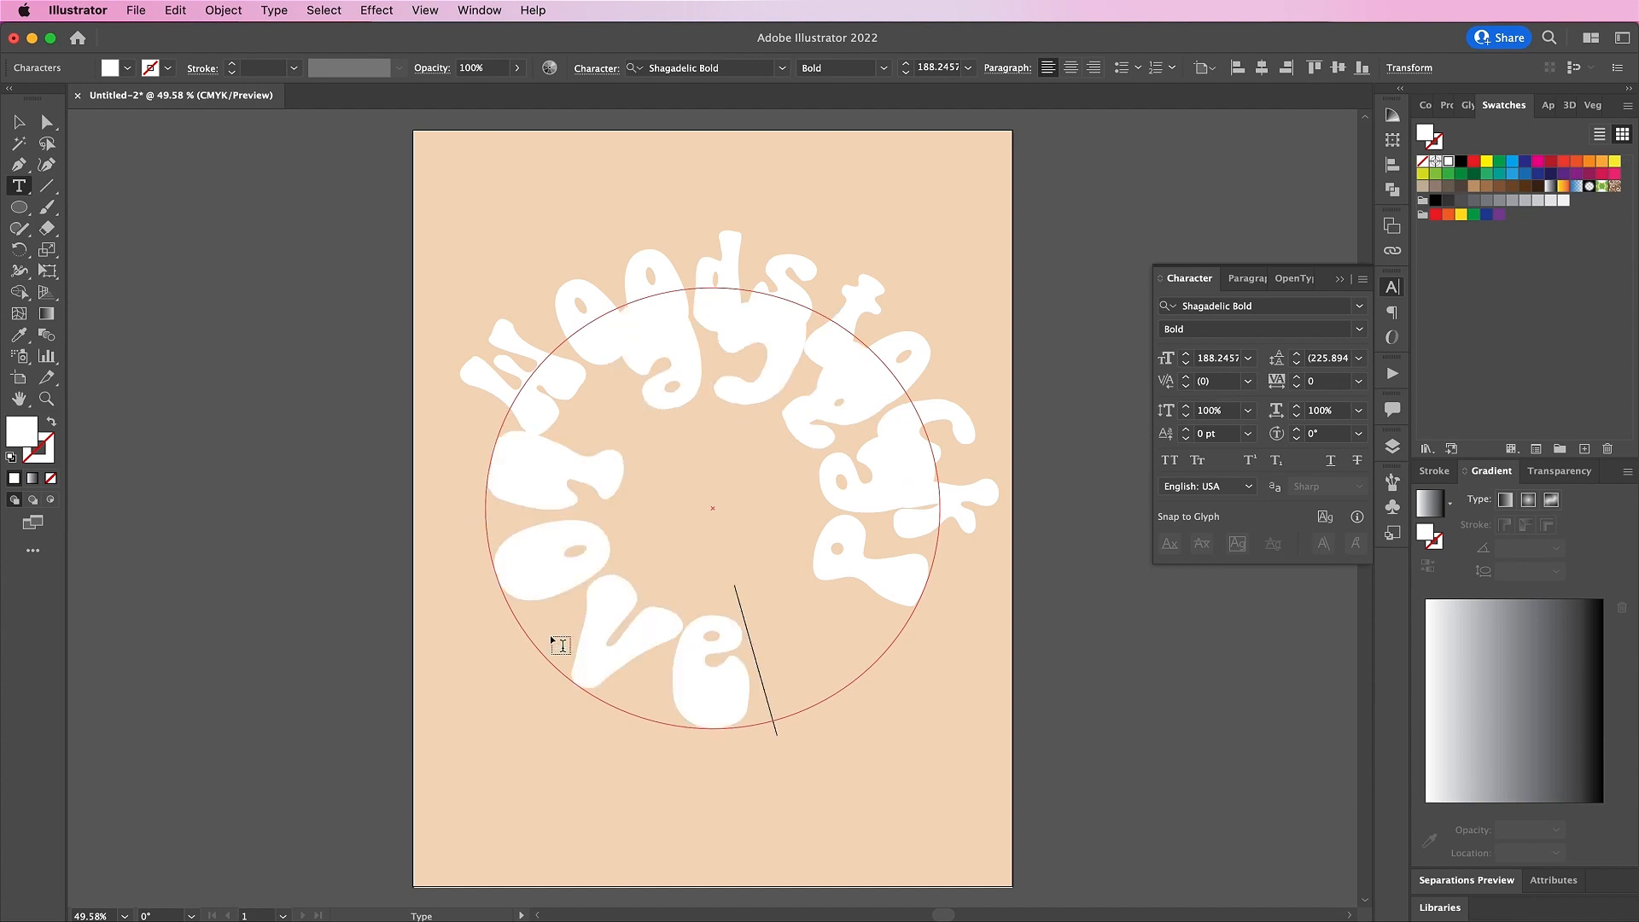
Set the font size of the whole inner curved text to 54 pt
key(super+a)
click(1212, 359)
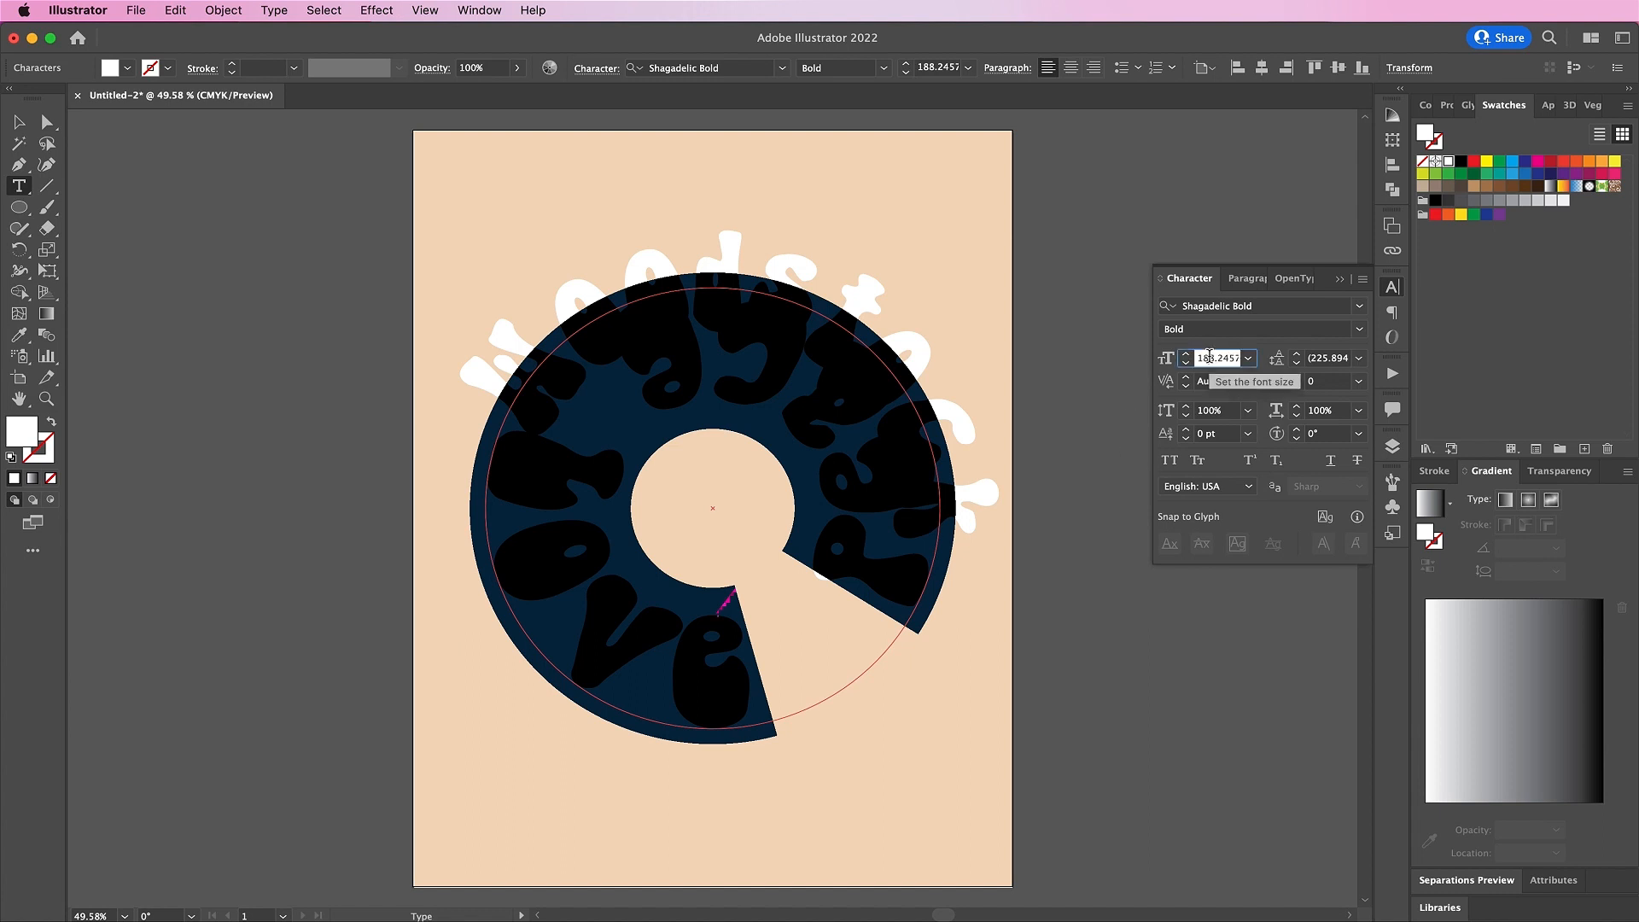
click(1236, 358)
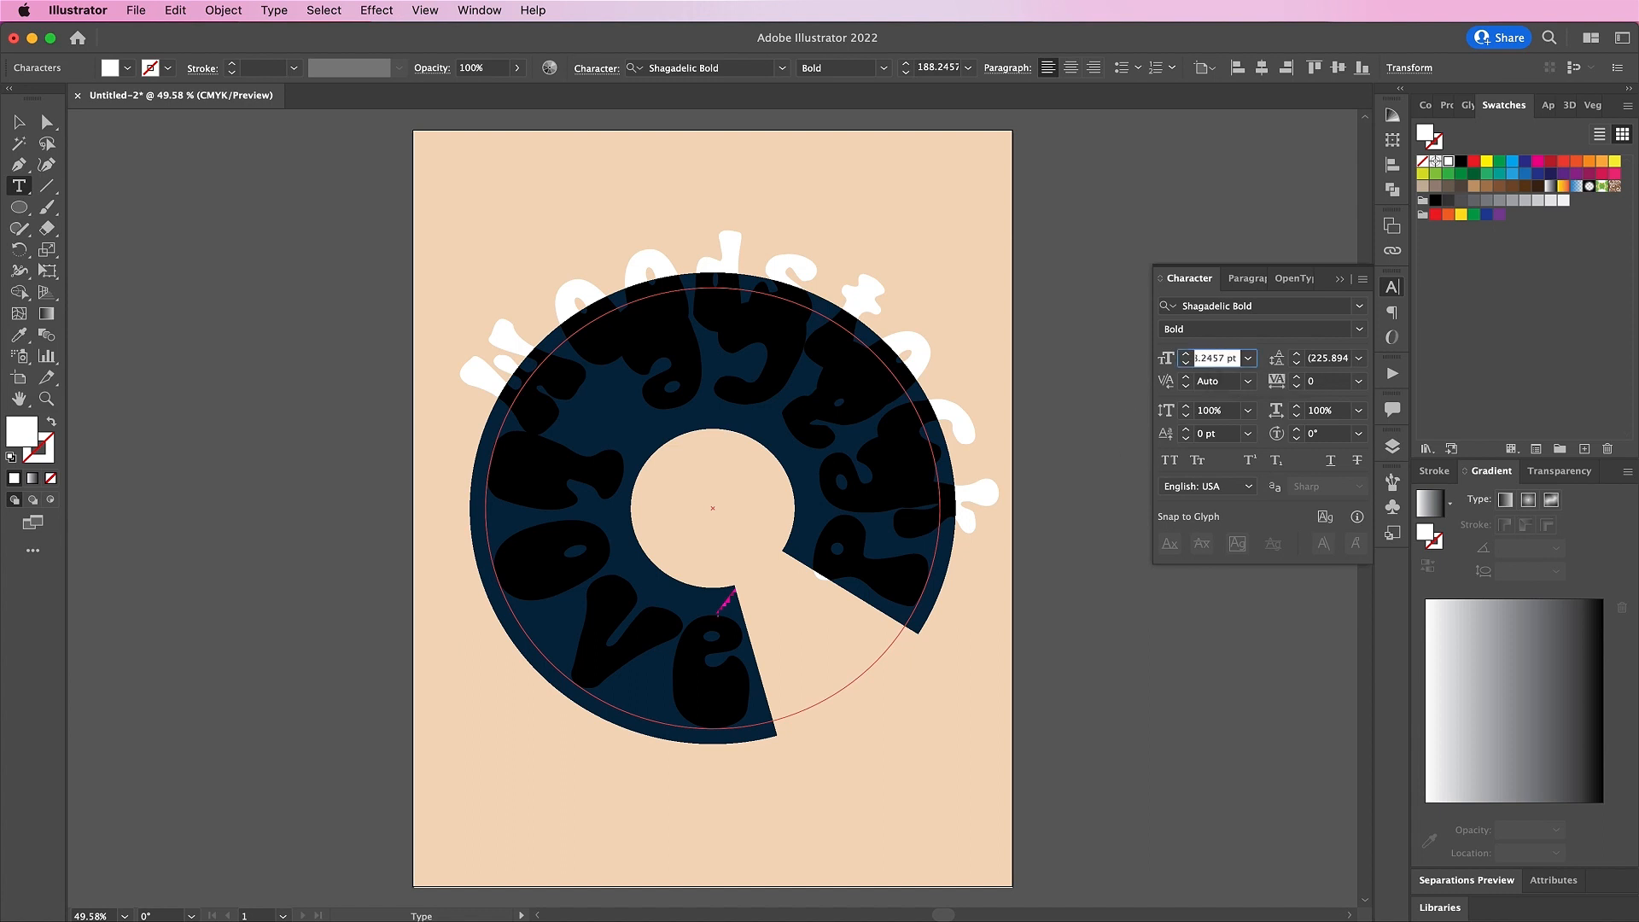
key(BackSpace)
key(BackSpace)
key(BackSpace)
key(BackSpace)
text(54)
key(Return)
key(Escape)
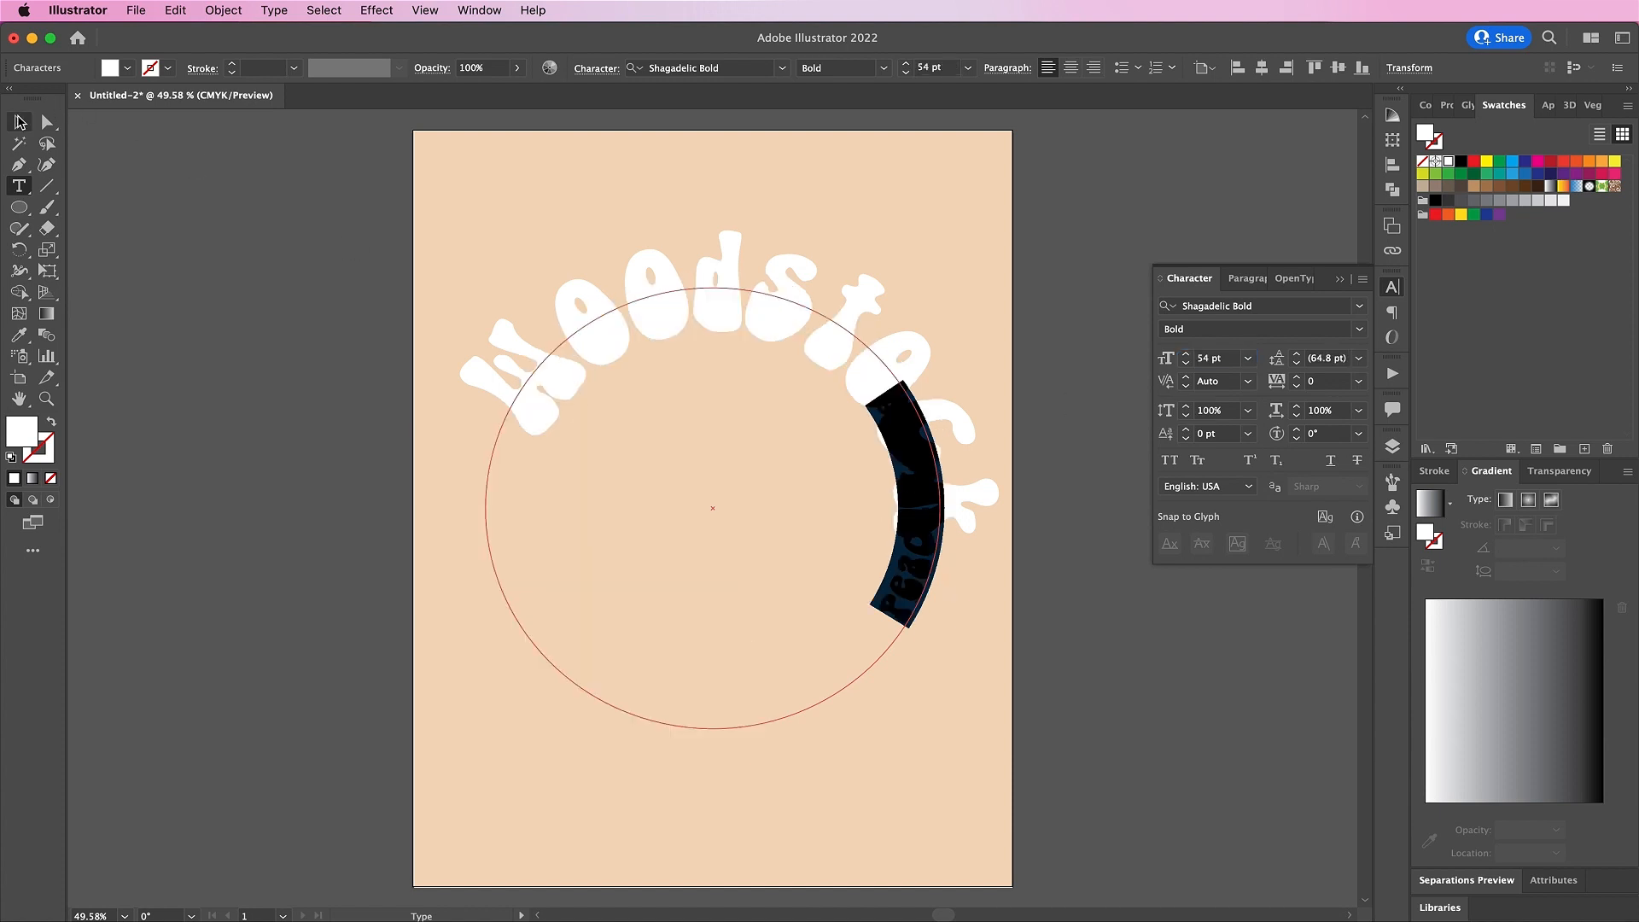
Rotate the inner text so it starts at the circle's left side, and append the word "Music" after "Love"
drag(988, 333, 622, 643)
double_click(598, 675)
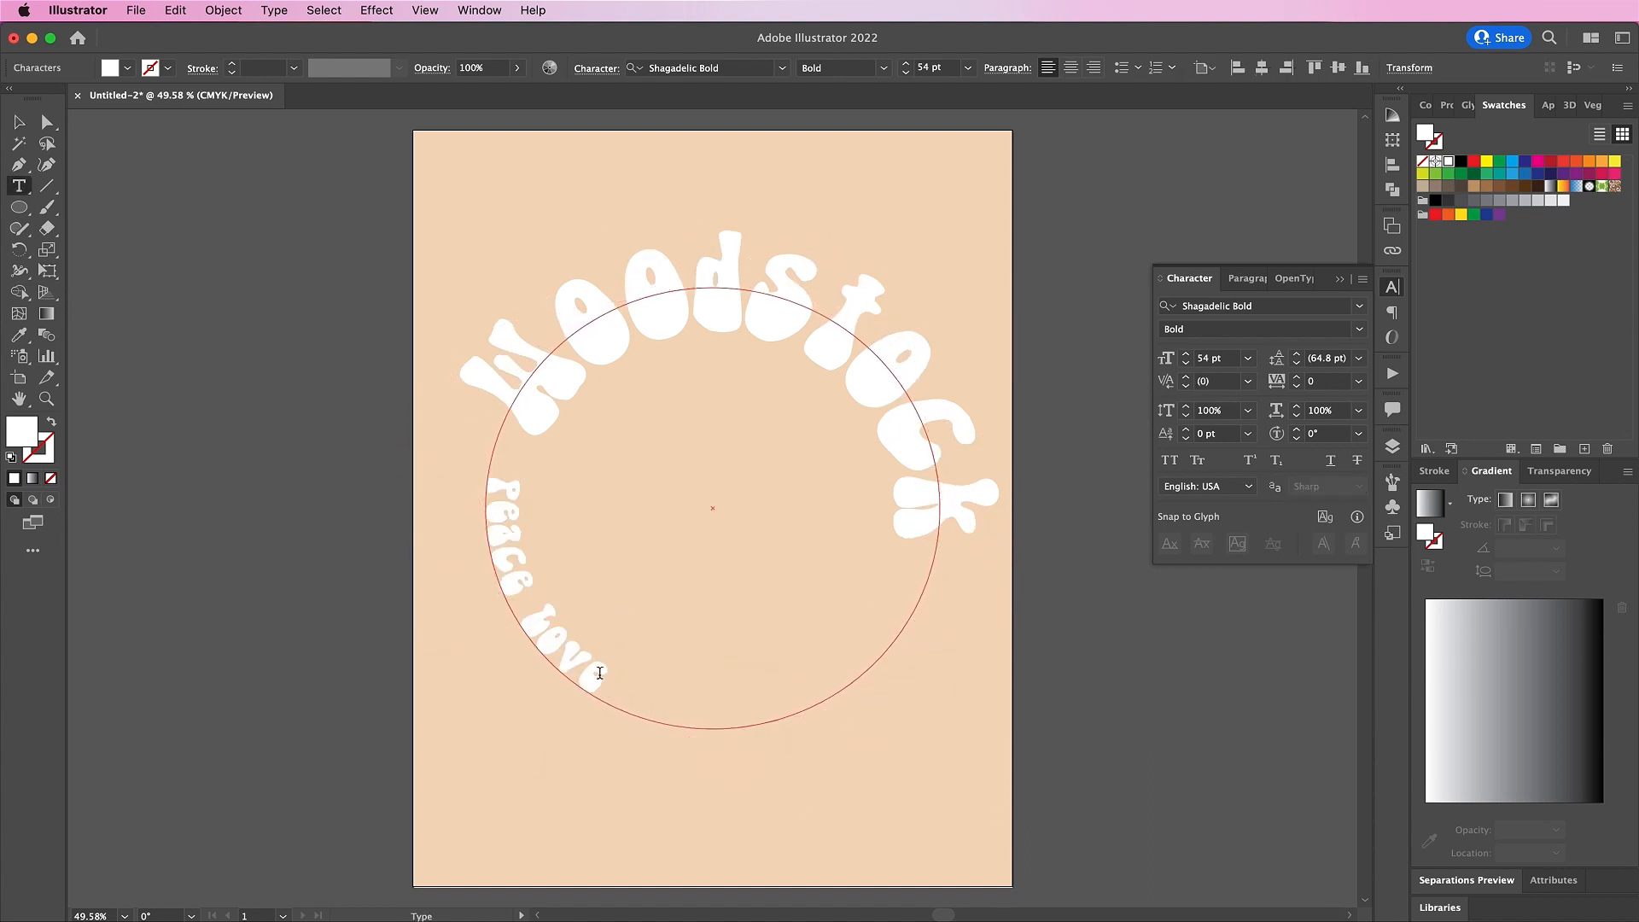
text(Music)
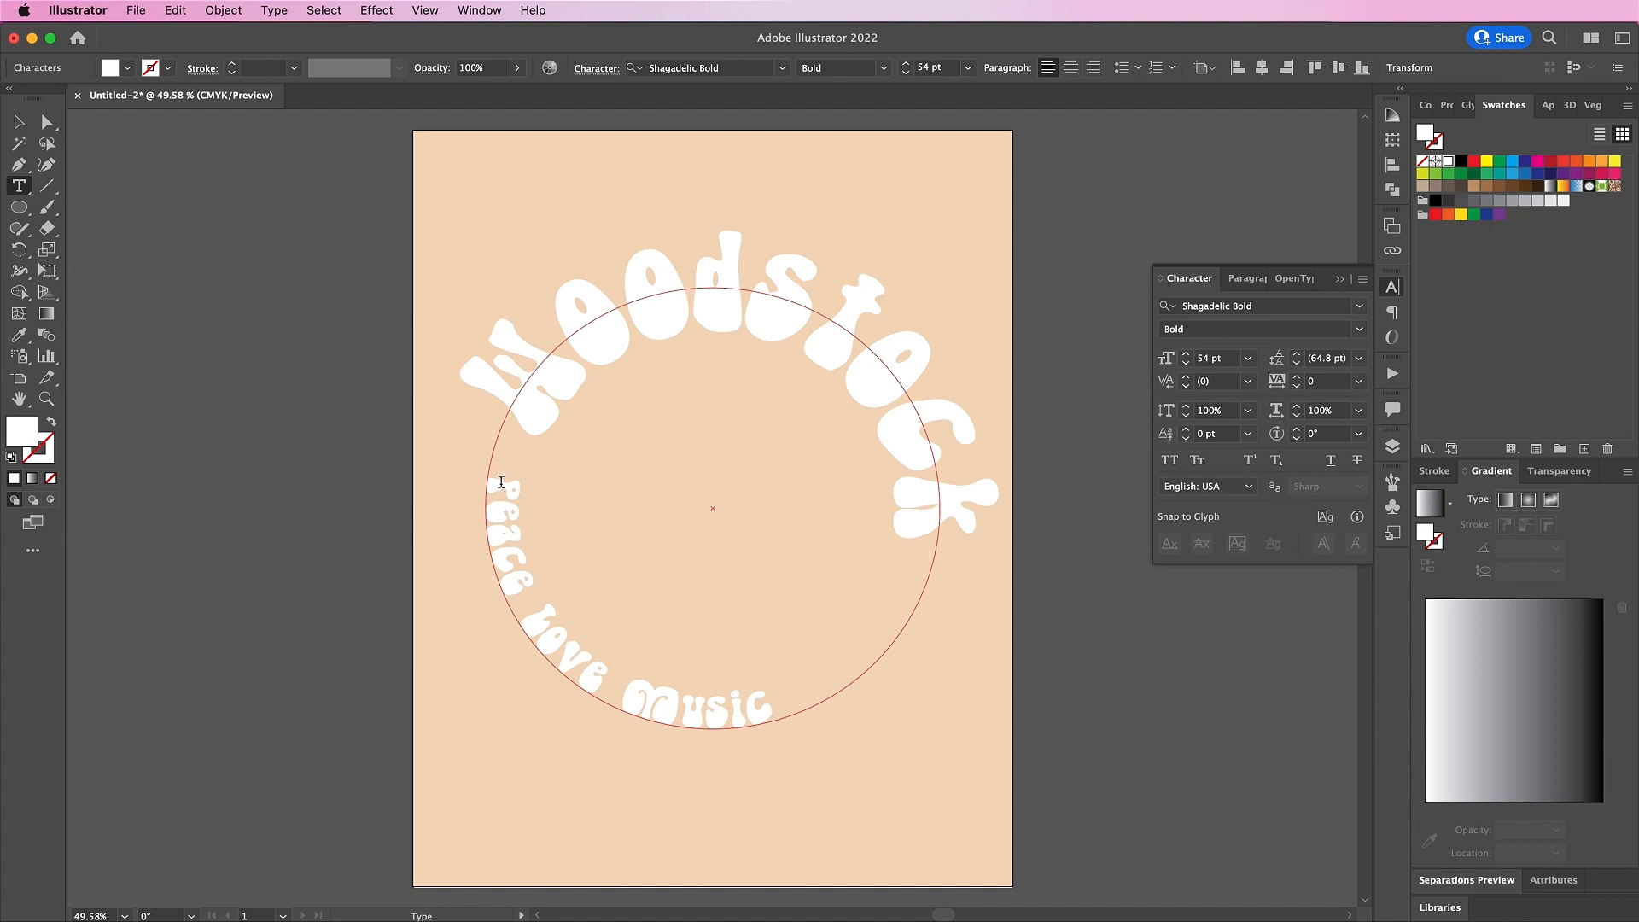
Capitalize the first letter of "Peace" and add extra spaces to widen the gaps between Peace, Love and Music
drag(501, 482, 499, 495)
text(P)
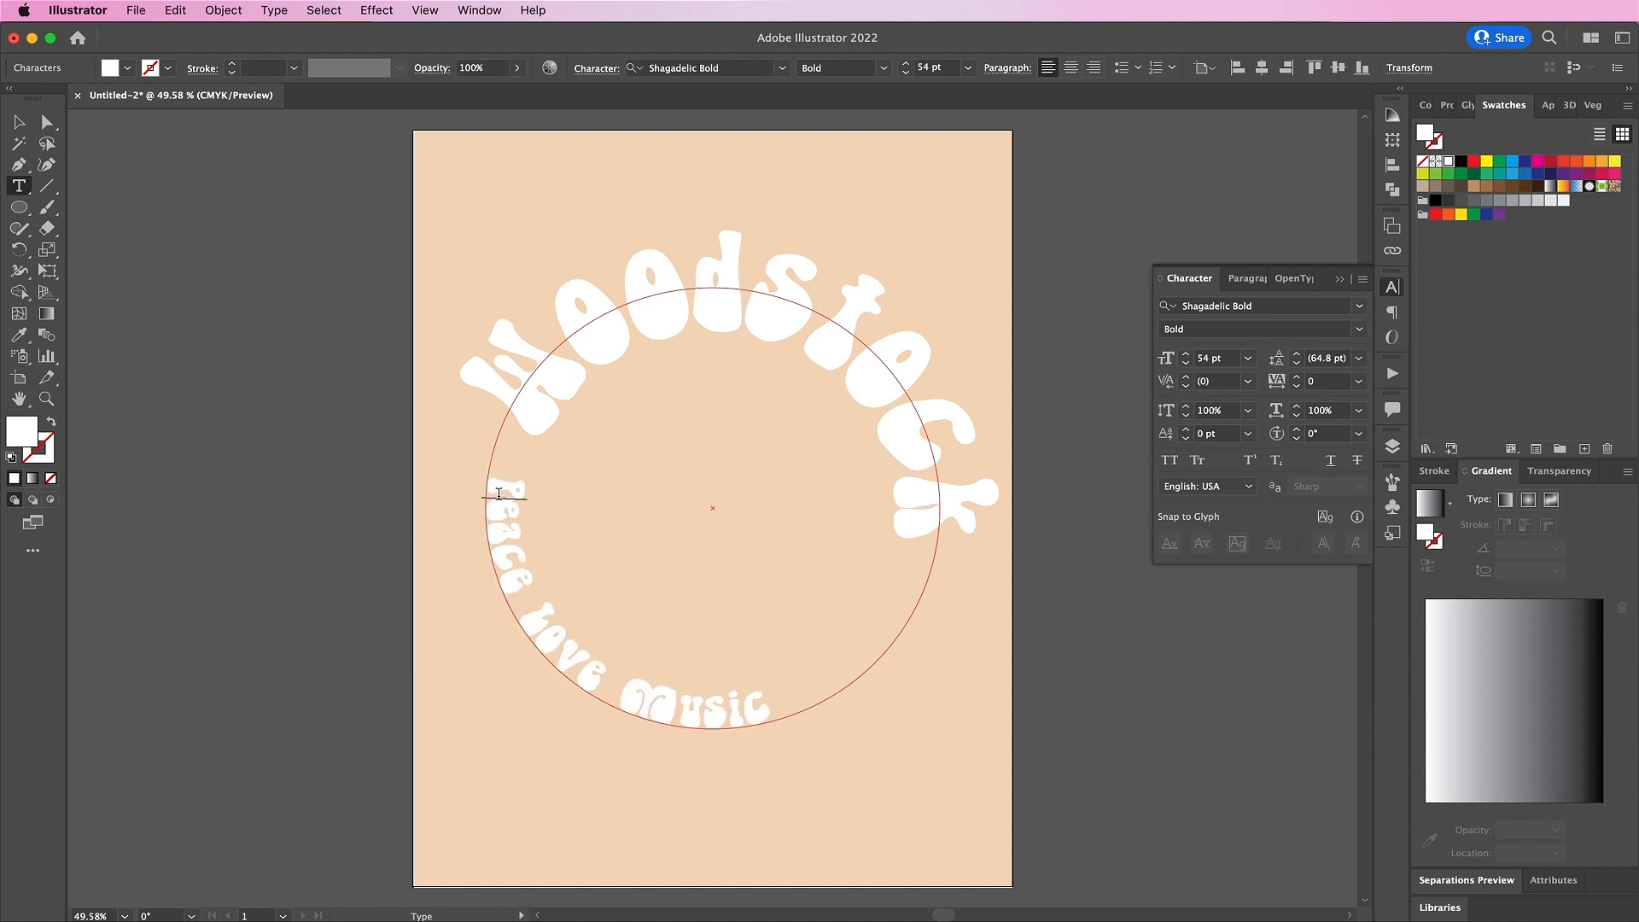
click(528, 601)
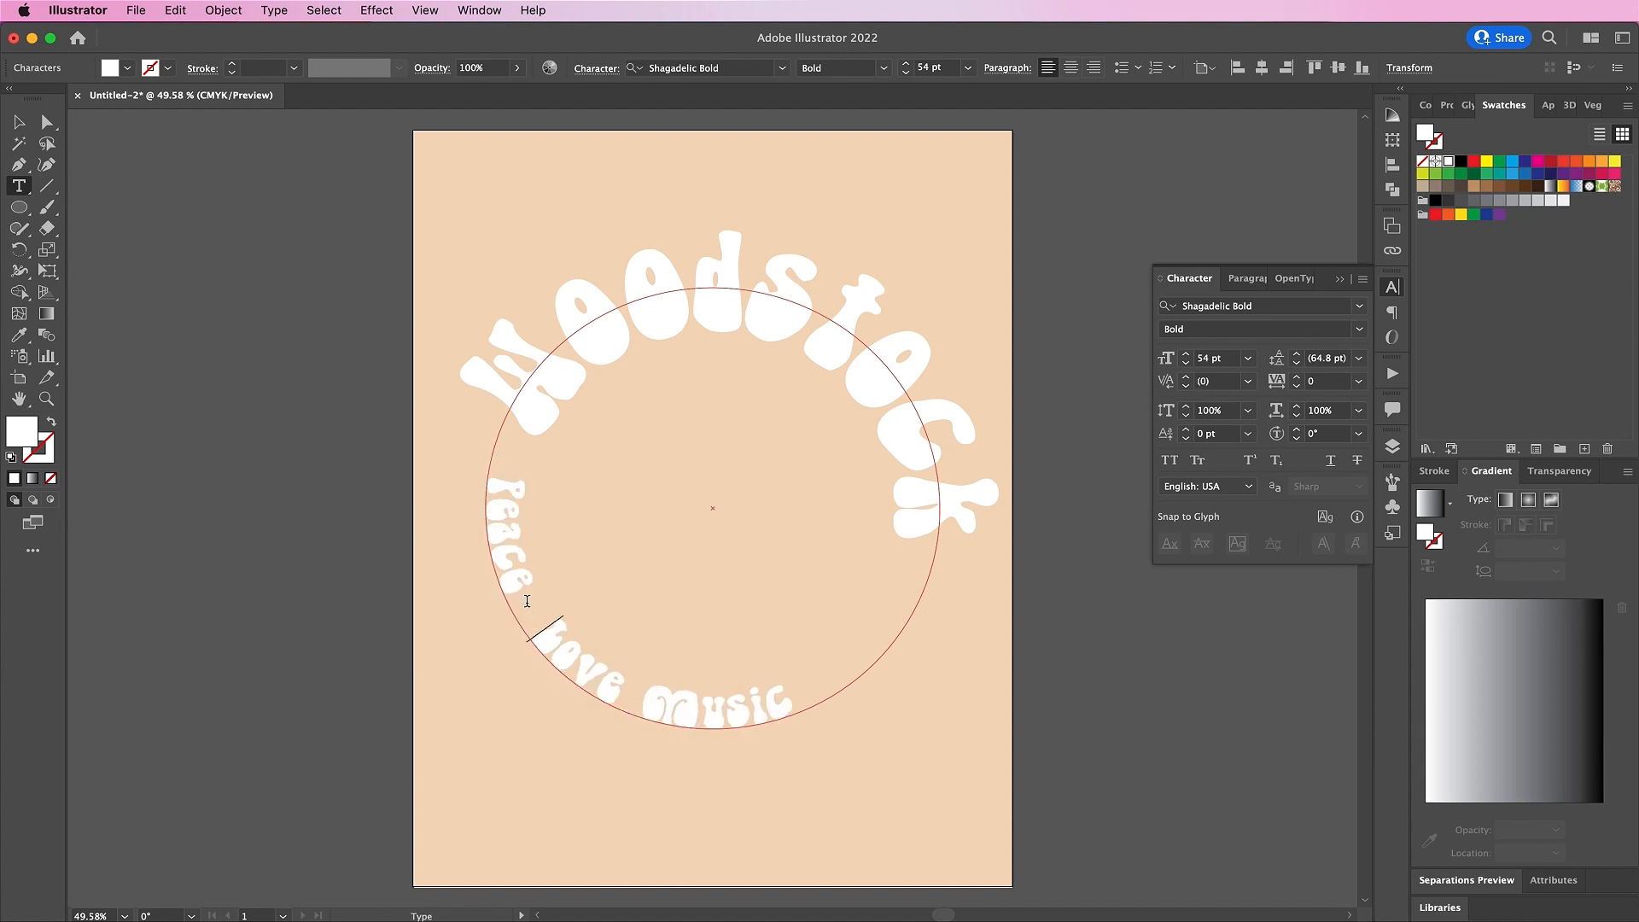
click(653, 700)
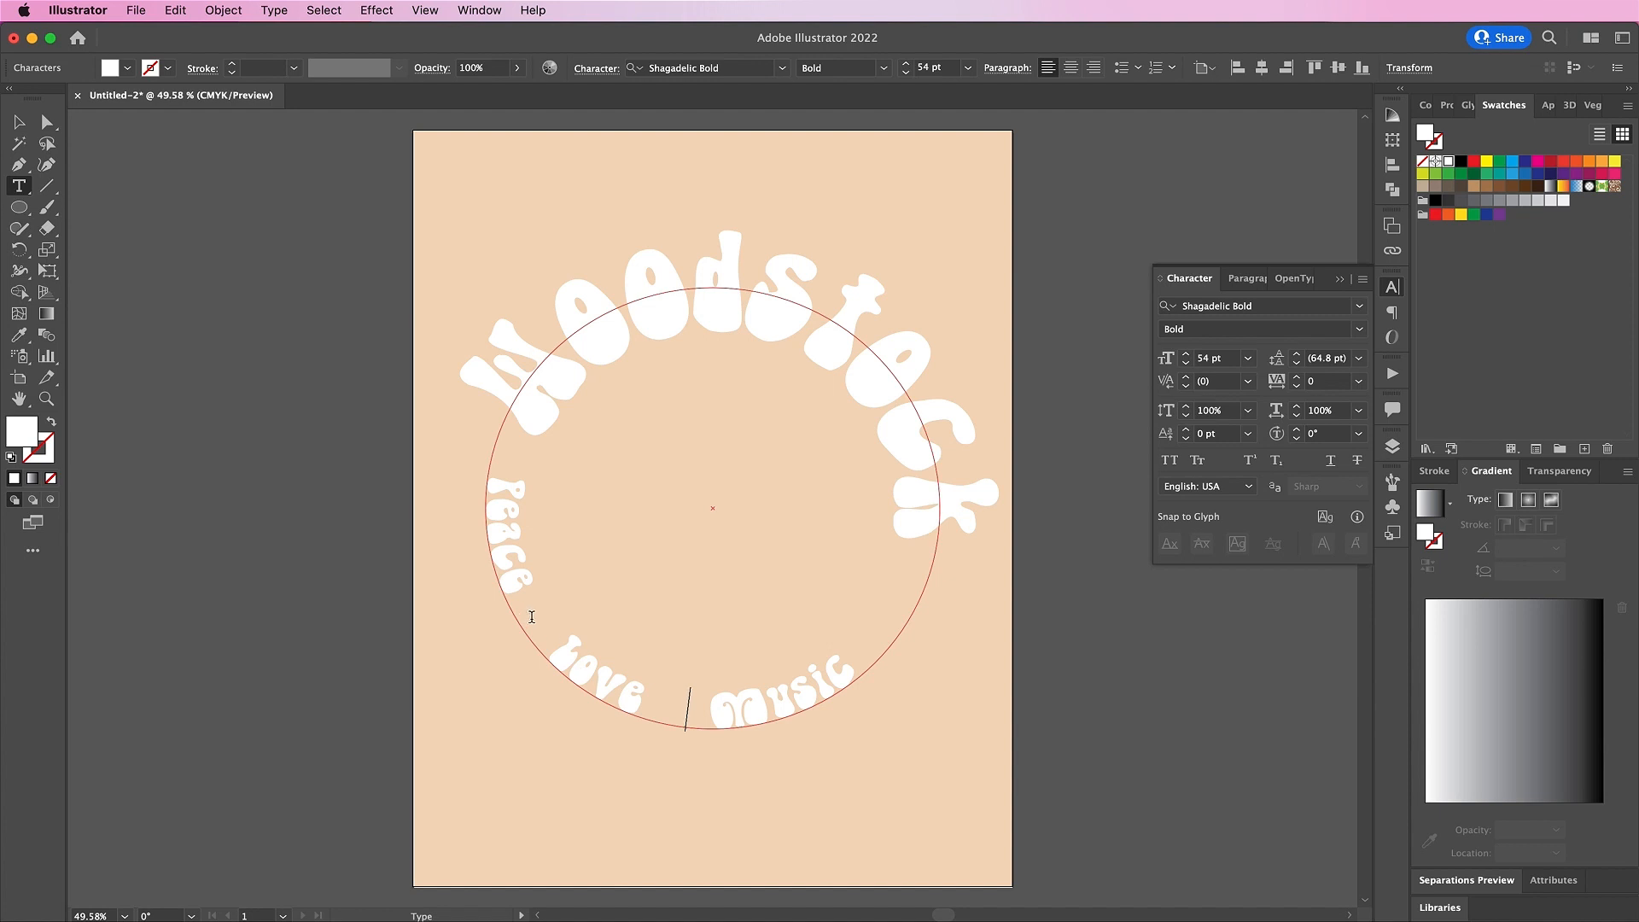
Increase the font size of the Peace Love Music text to 62 pt and deselect it
key(super+a)
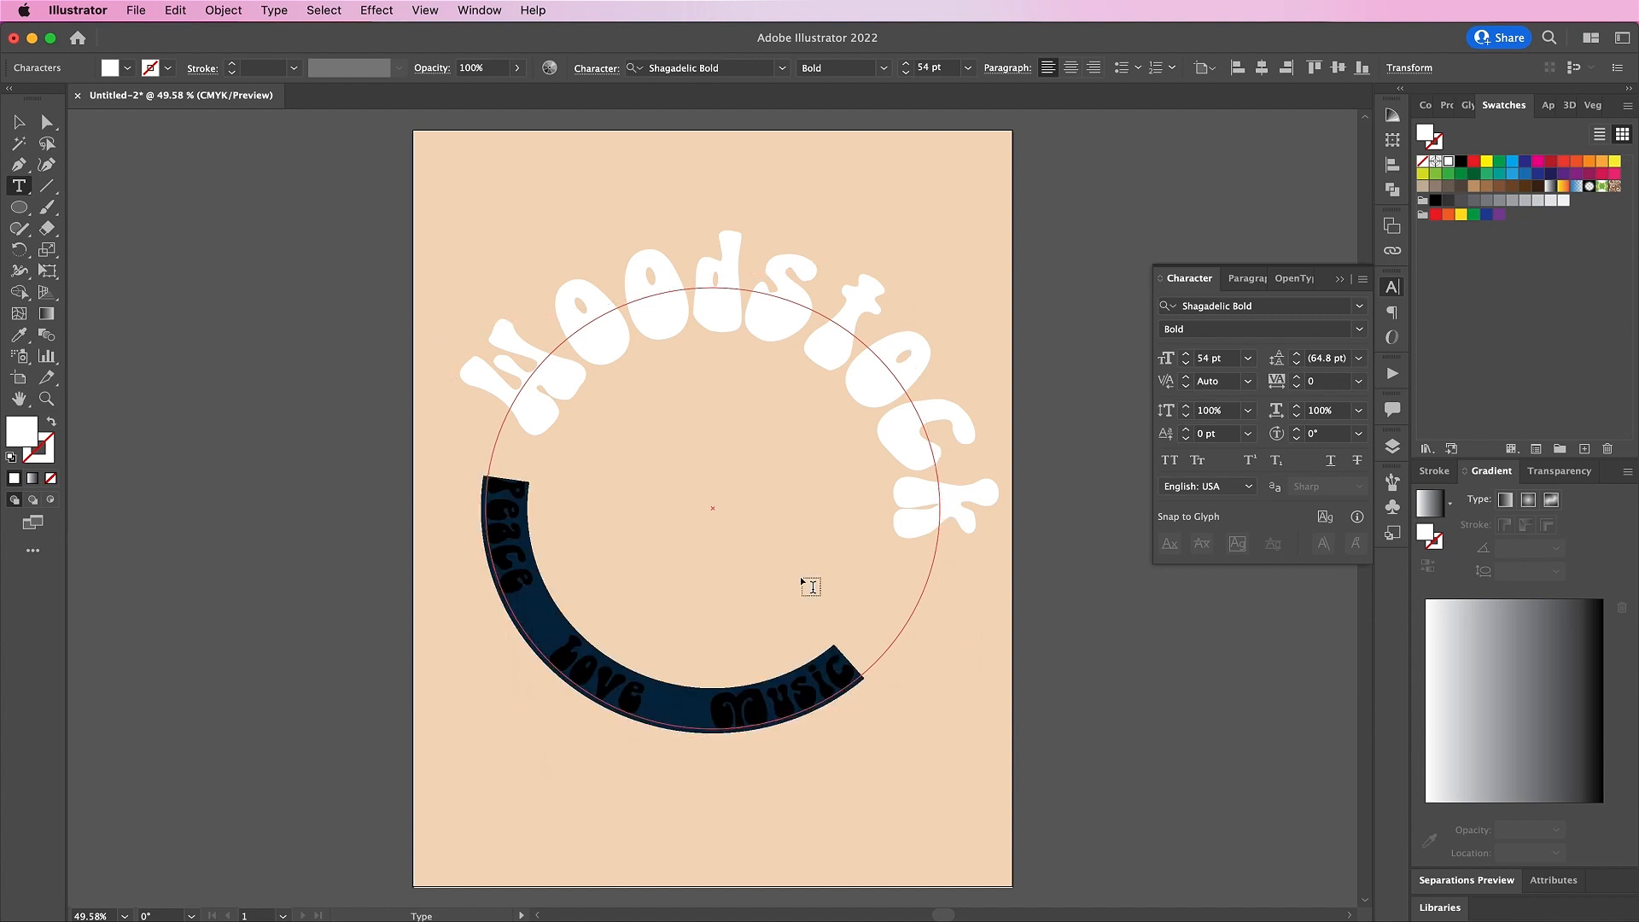
click(1212, 357)
key(Up)
key(Up)
key(Up)
key(Up)
key(Up)
key(Up)
key(Up)
key(Up)
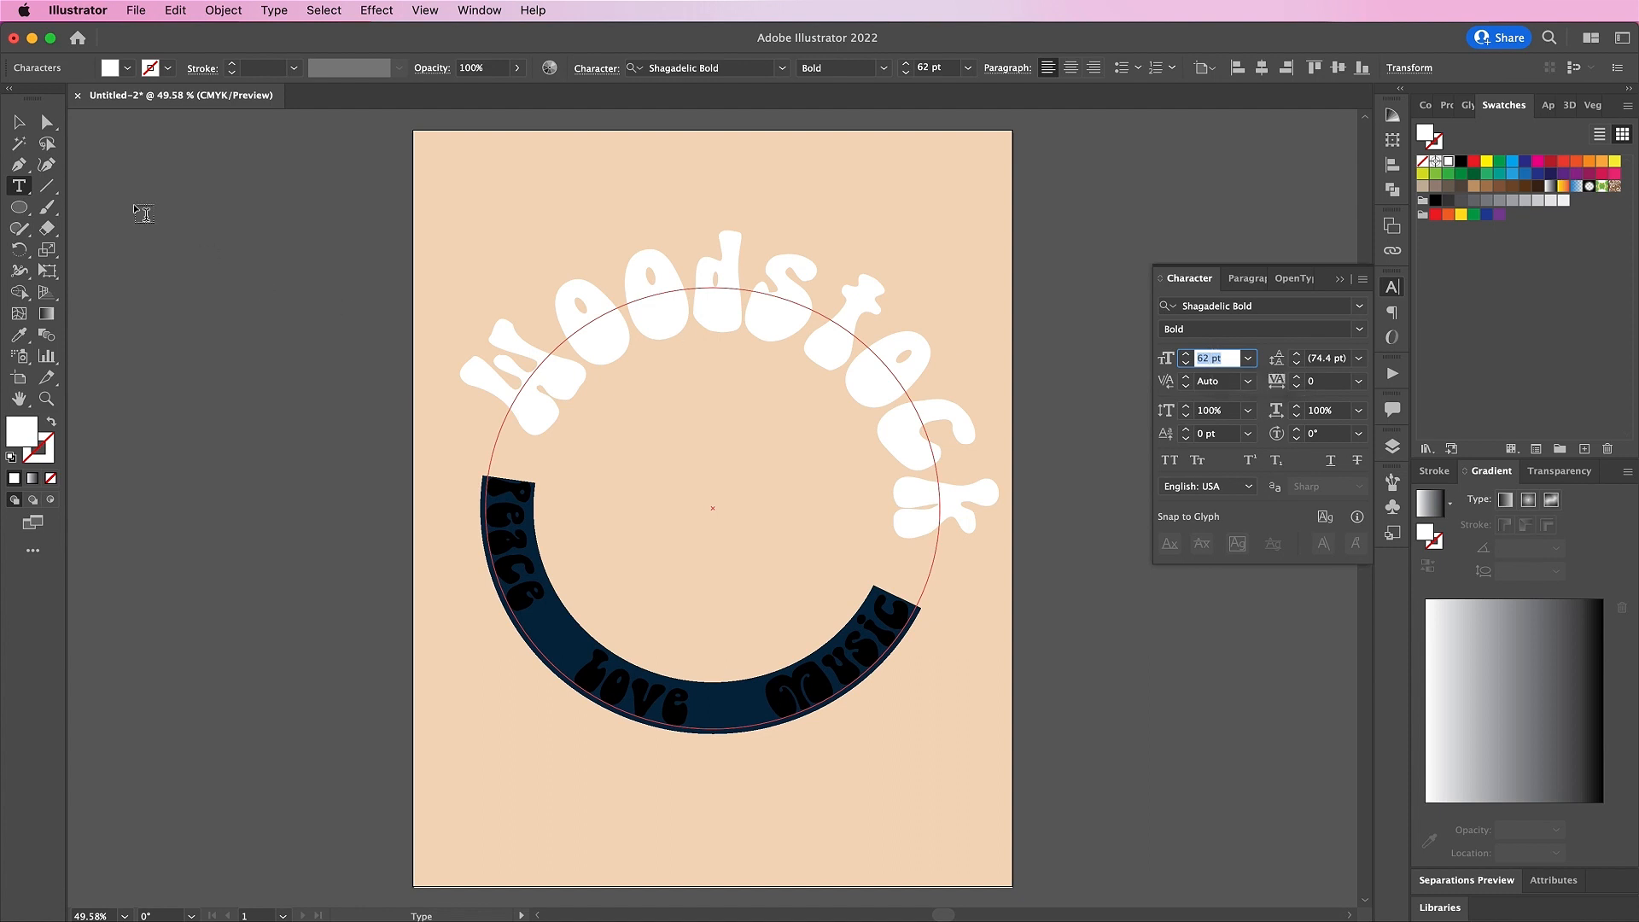
click(18, 121)
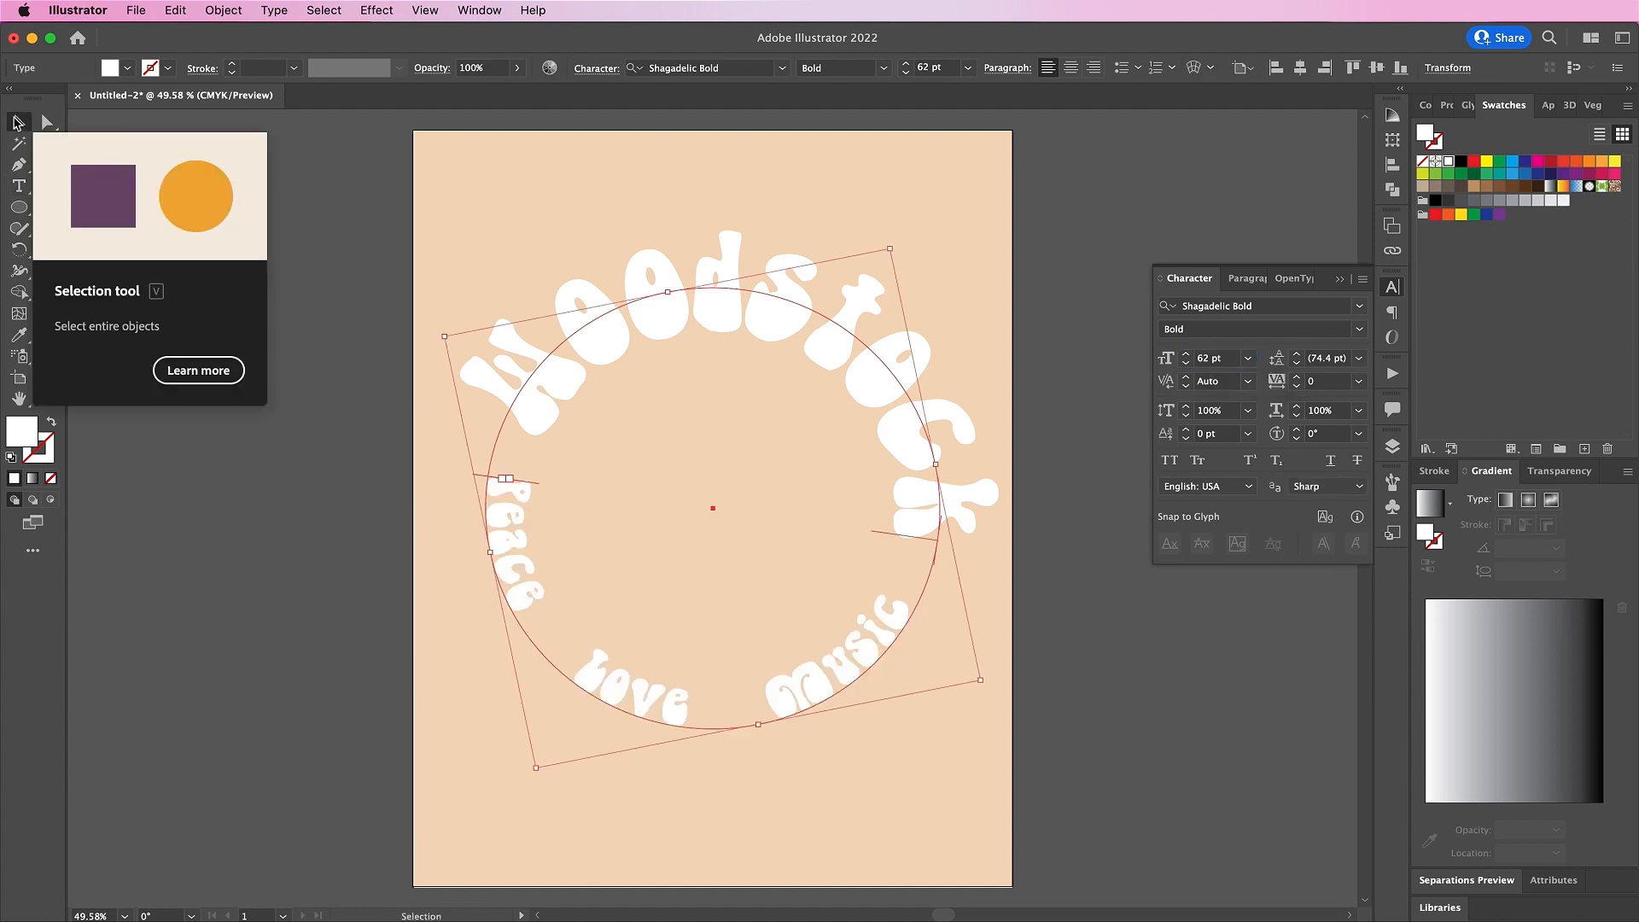
click(359, 642)
Add the point text "1969" on the poster below the circle of lettering
key(t)
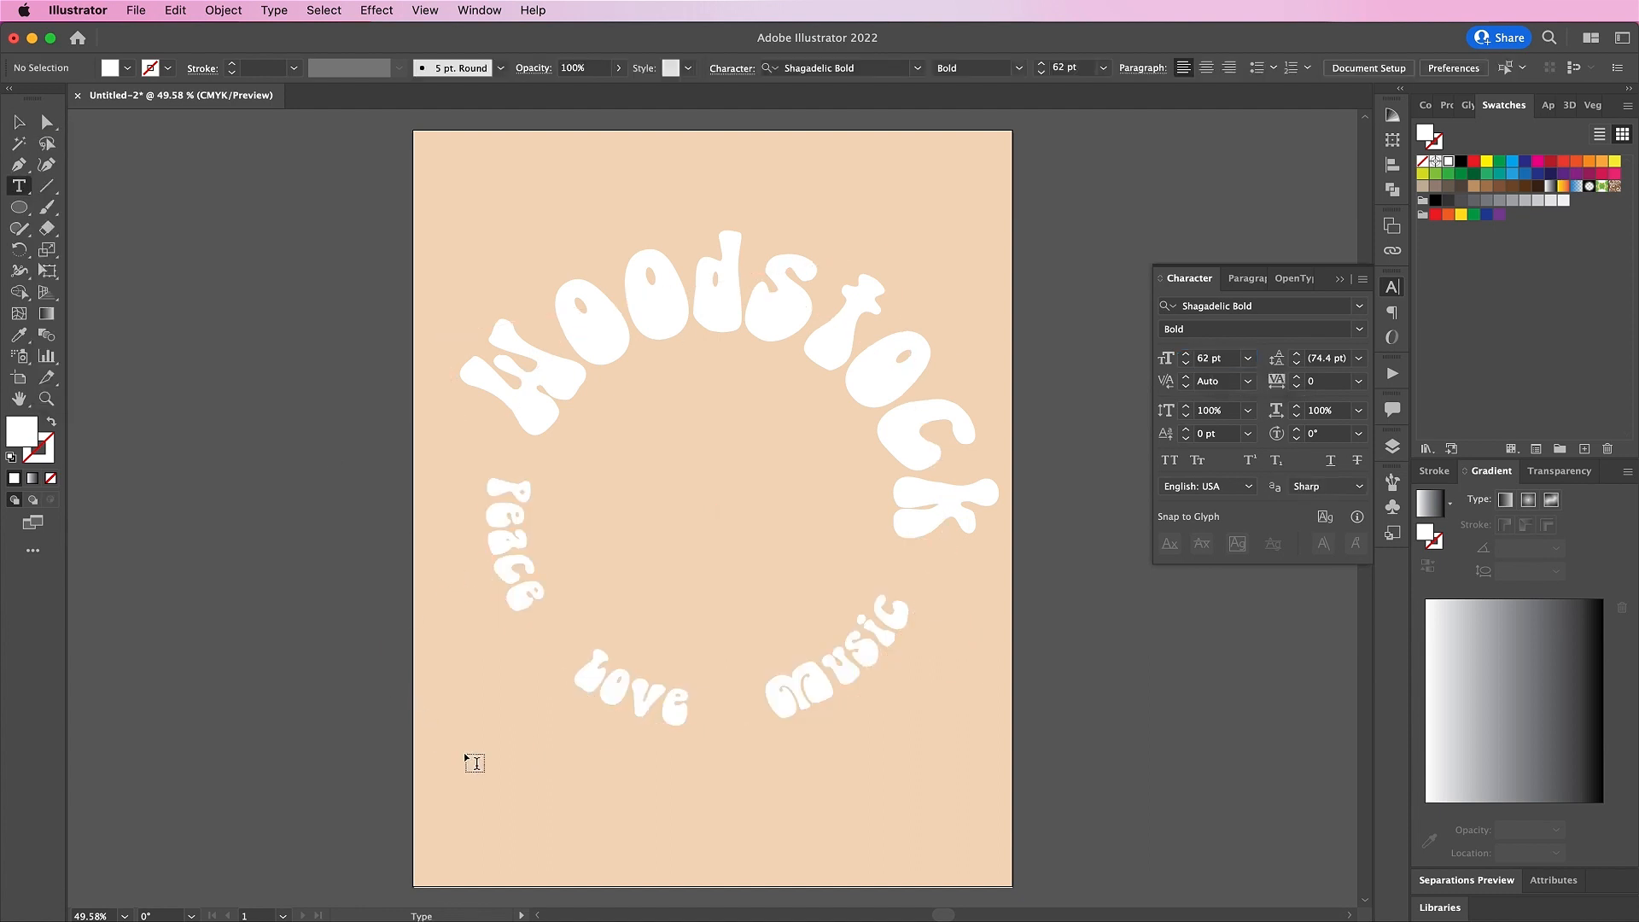
click(546, 823)
text(1969)
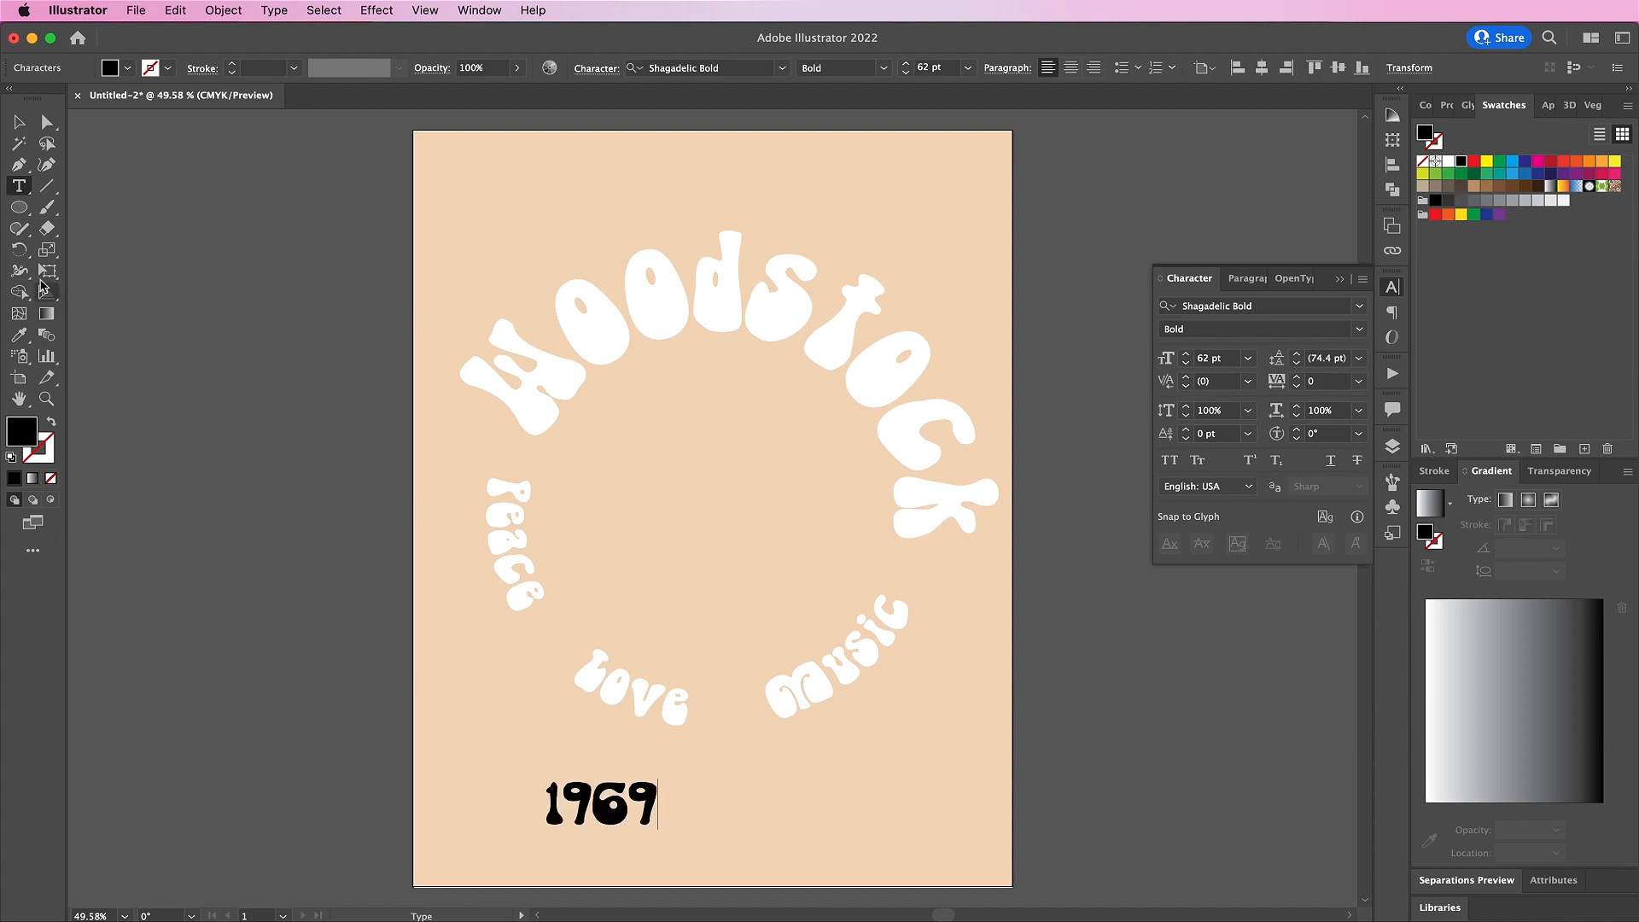
click(20, 126)
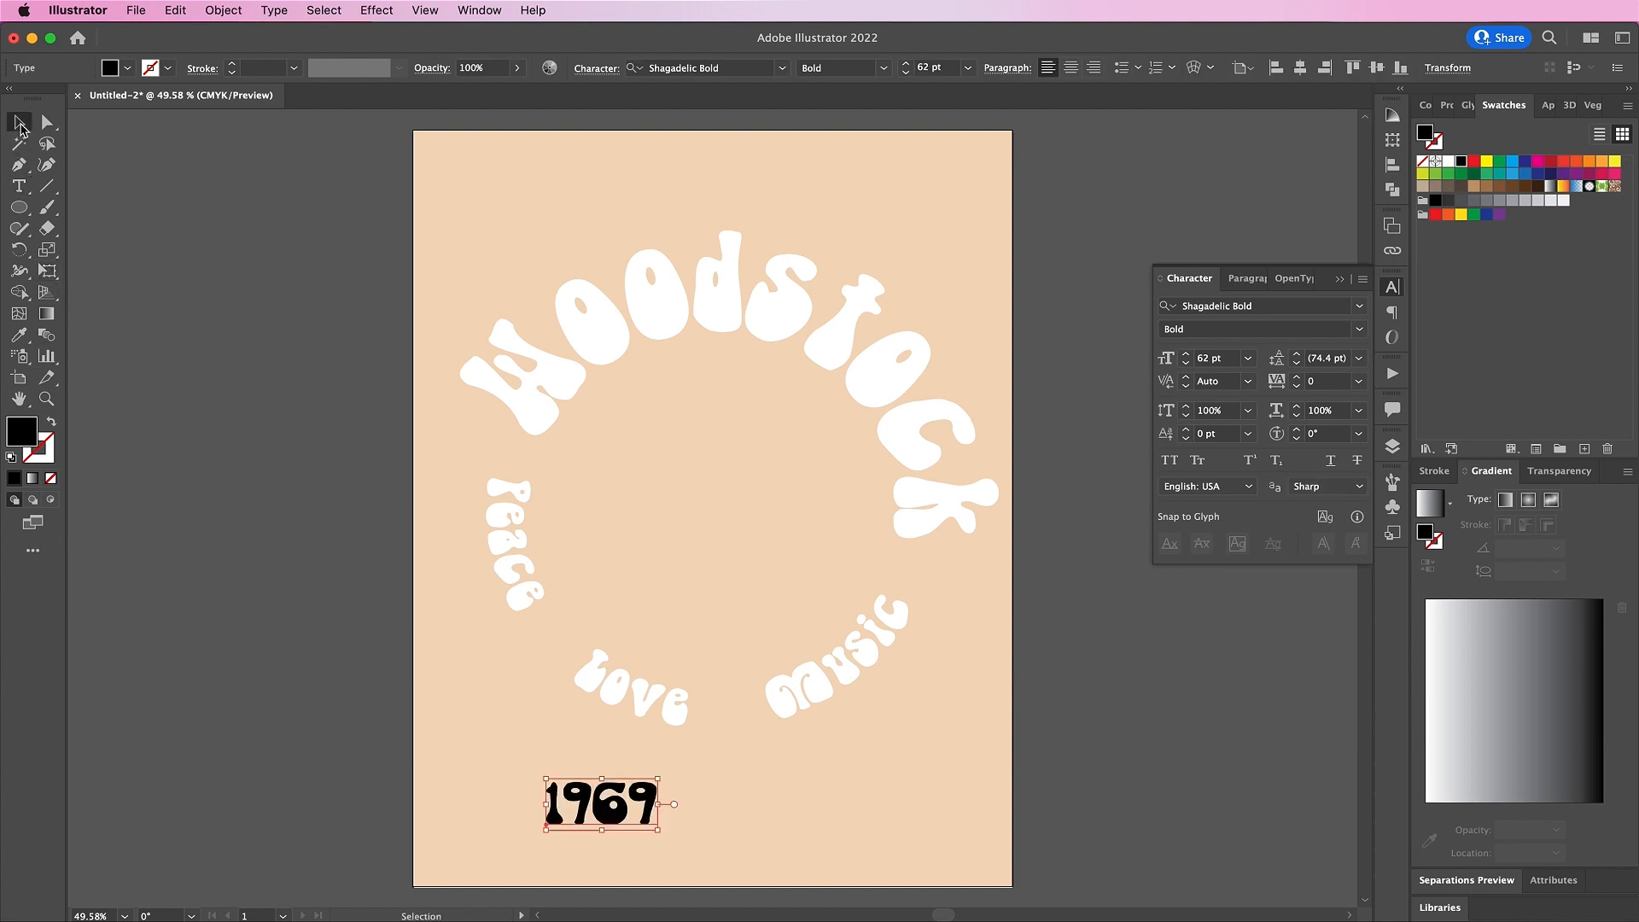
Set the 1969 text to 89 pt and fill it with white
click(1211, 358)
text(89)
key(Return)
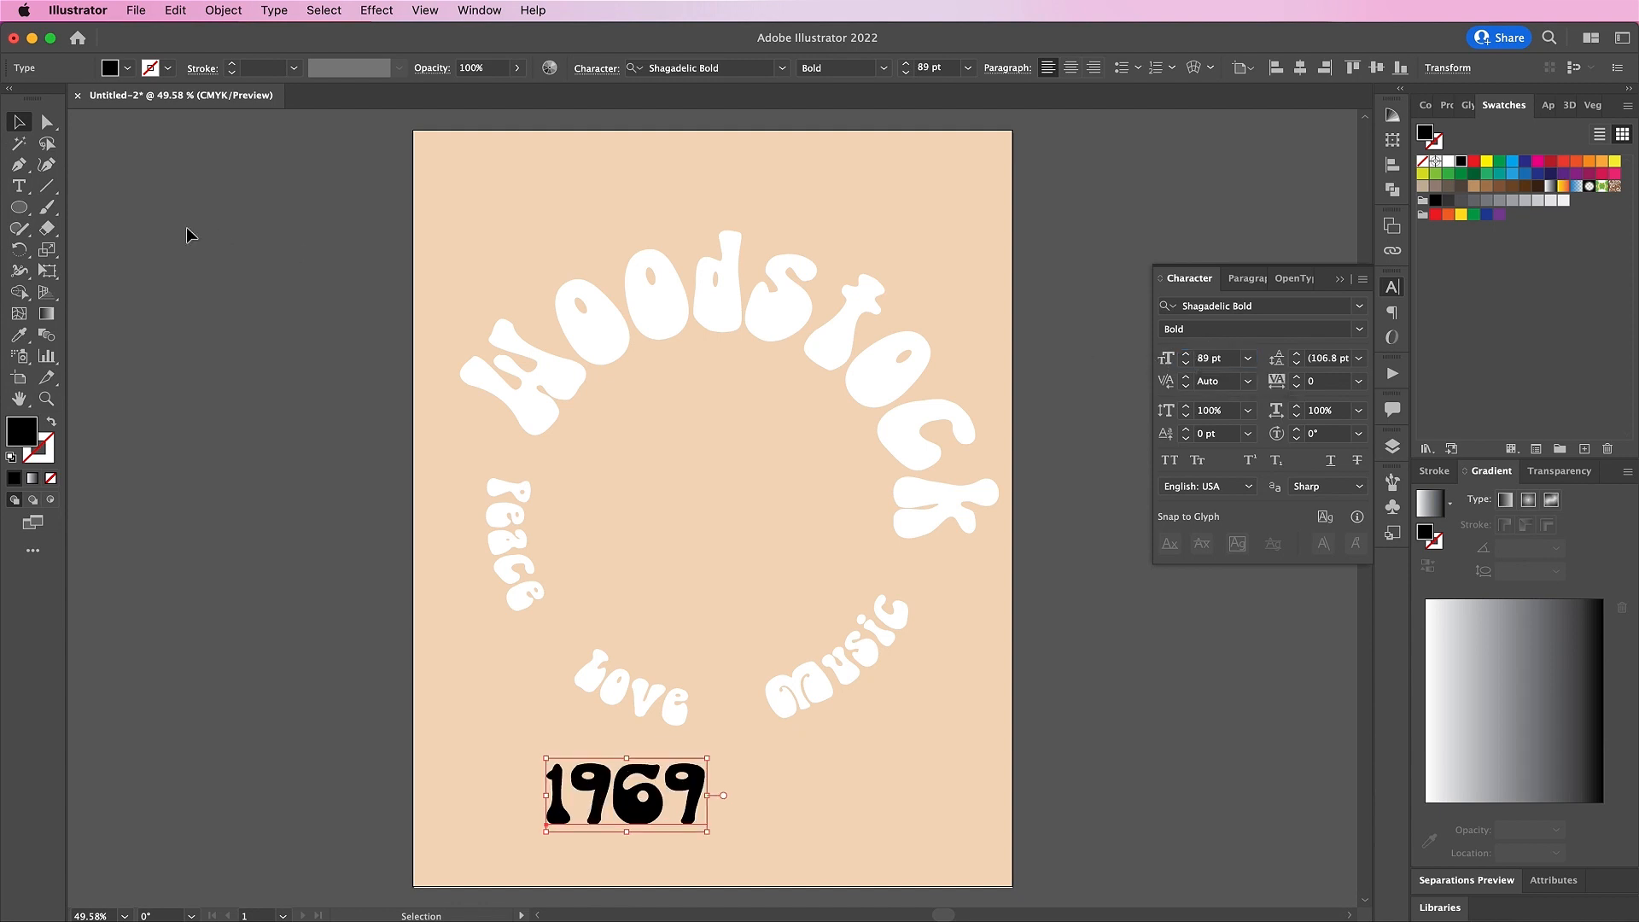
click(1448, 161)
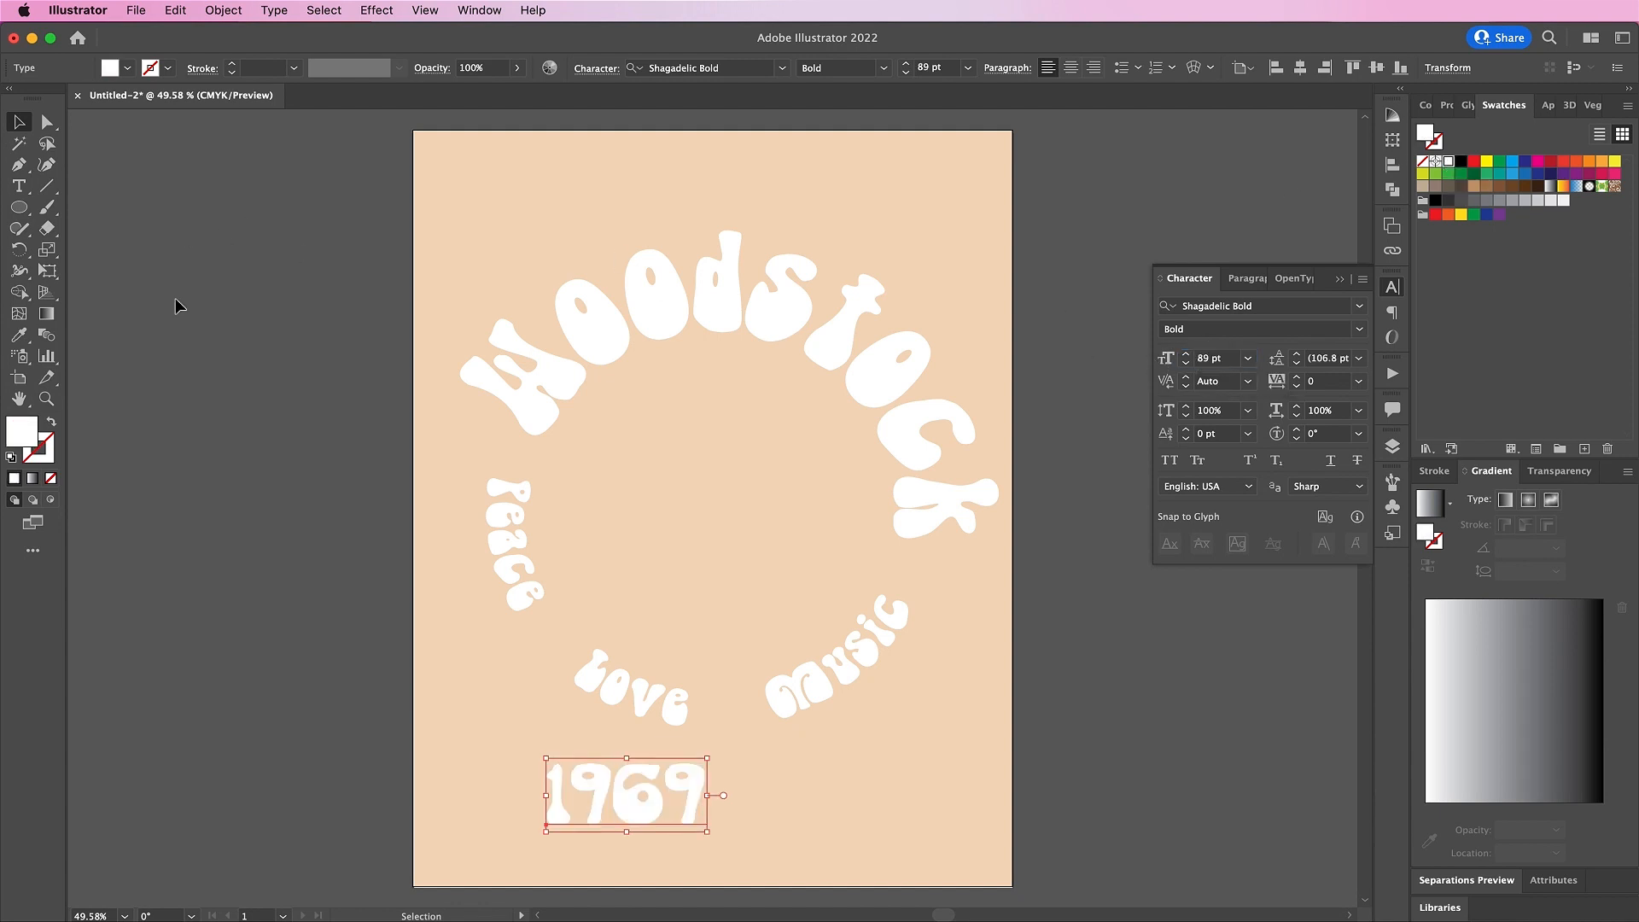
Move 1969 inside the circle above Love and Music, and warp it with a horizontal Arc Lower at 27% bend
drag(632, 791, 718, 630)
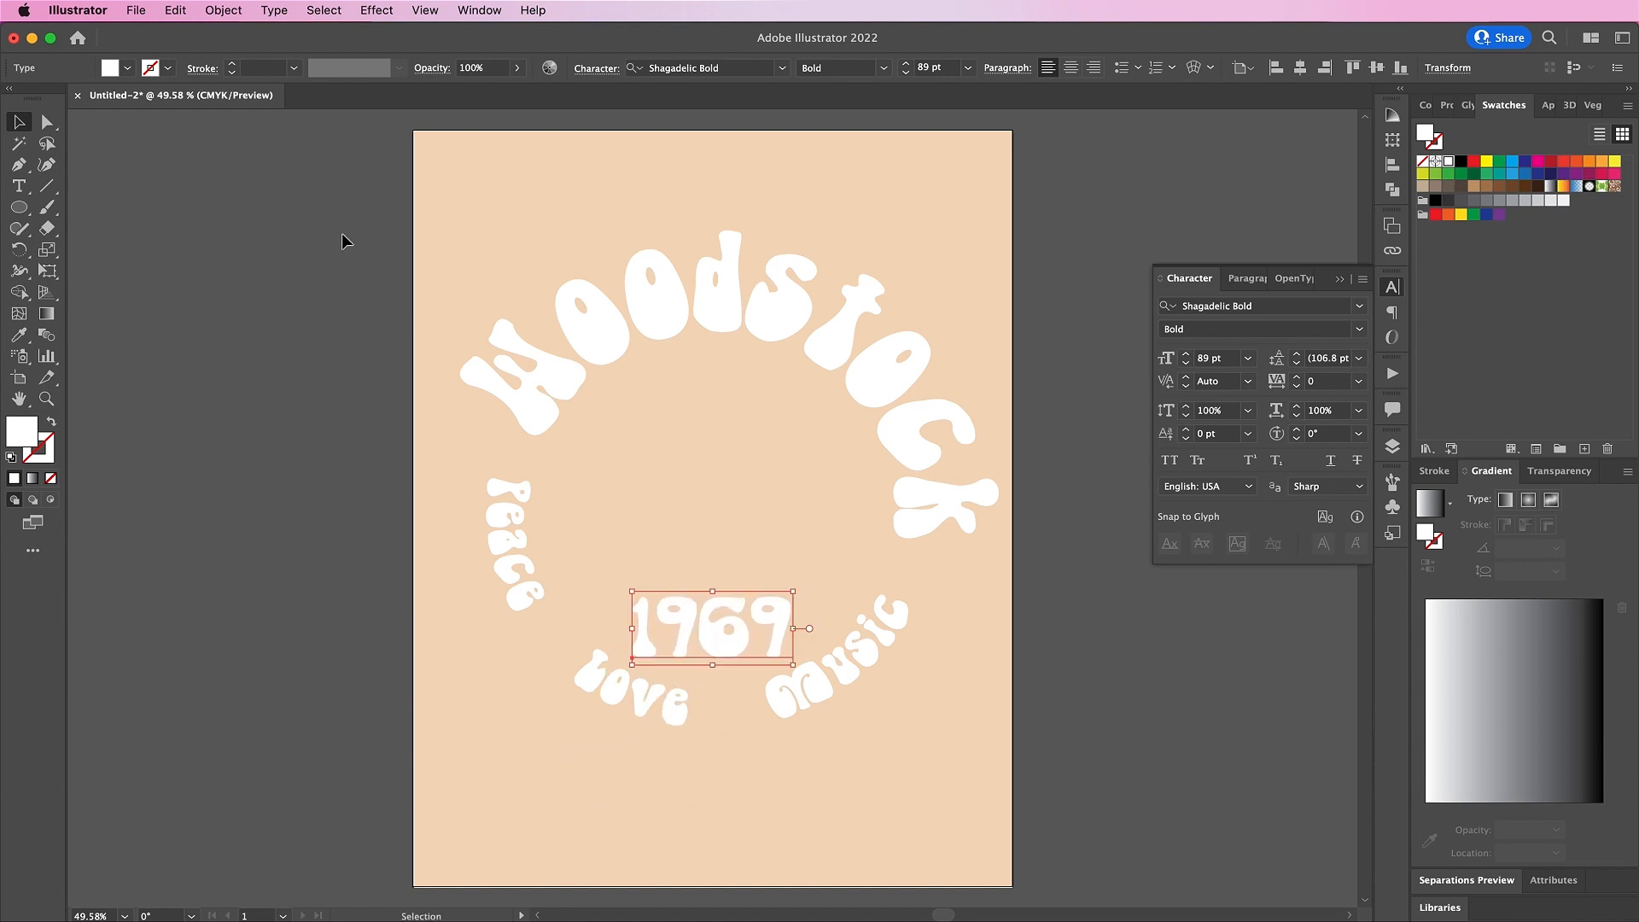
click(1193, 68)
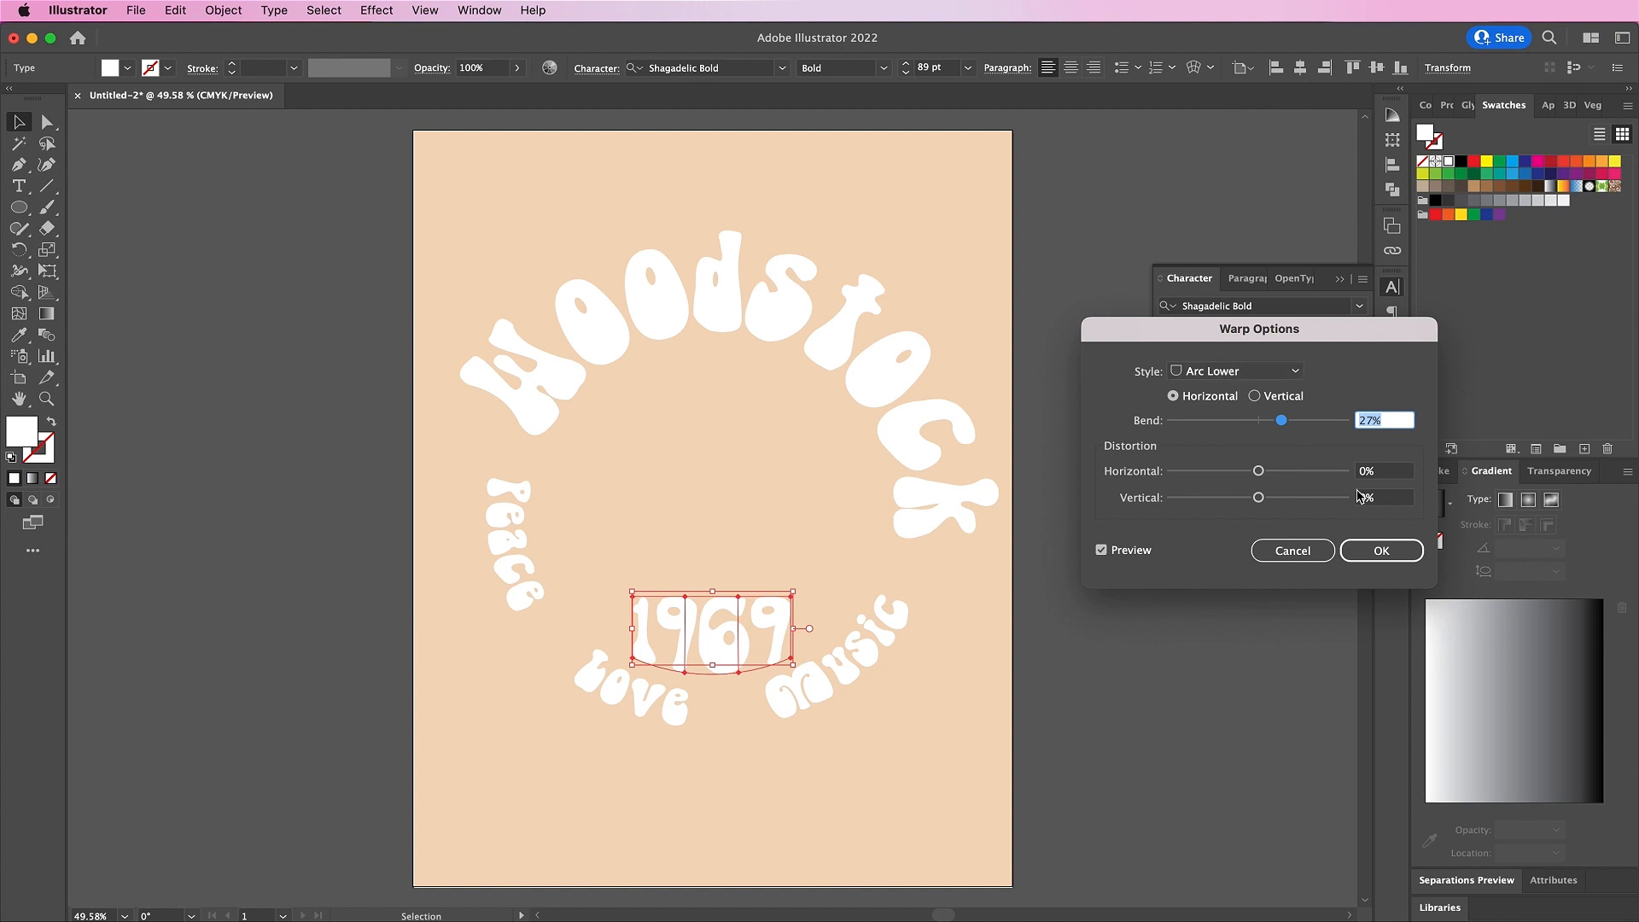
click(1381, 553)
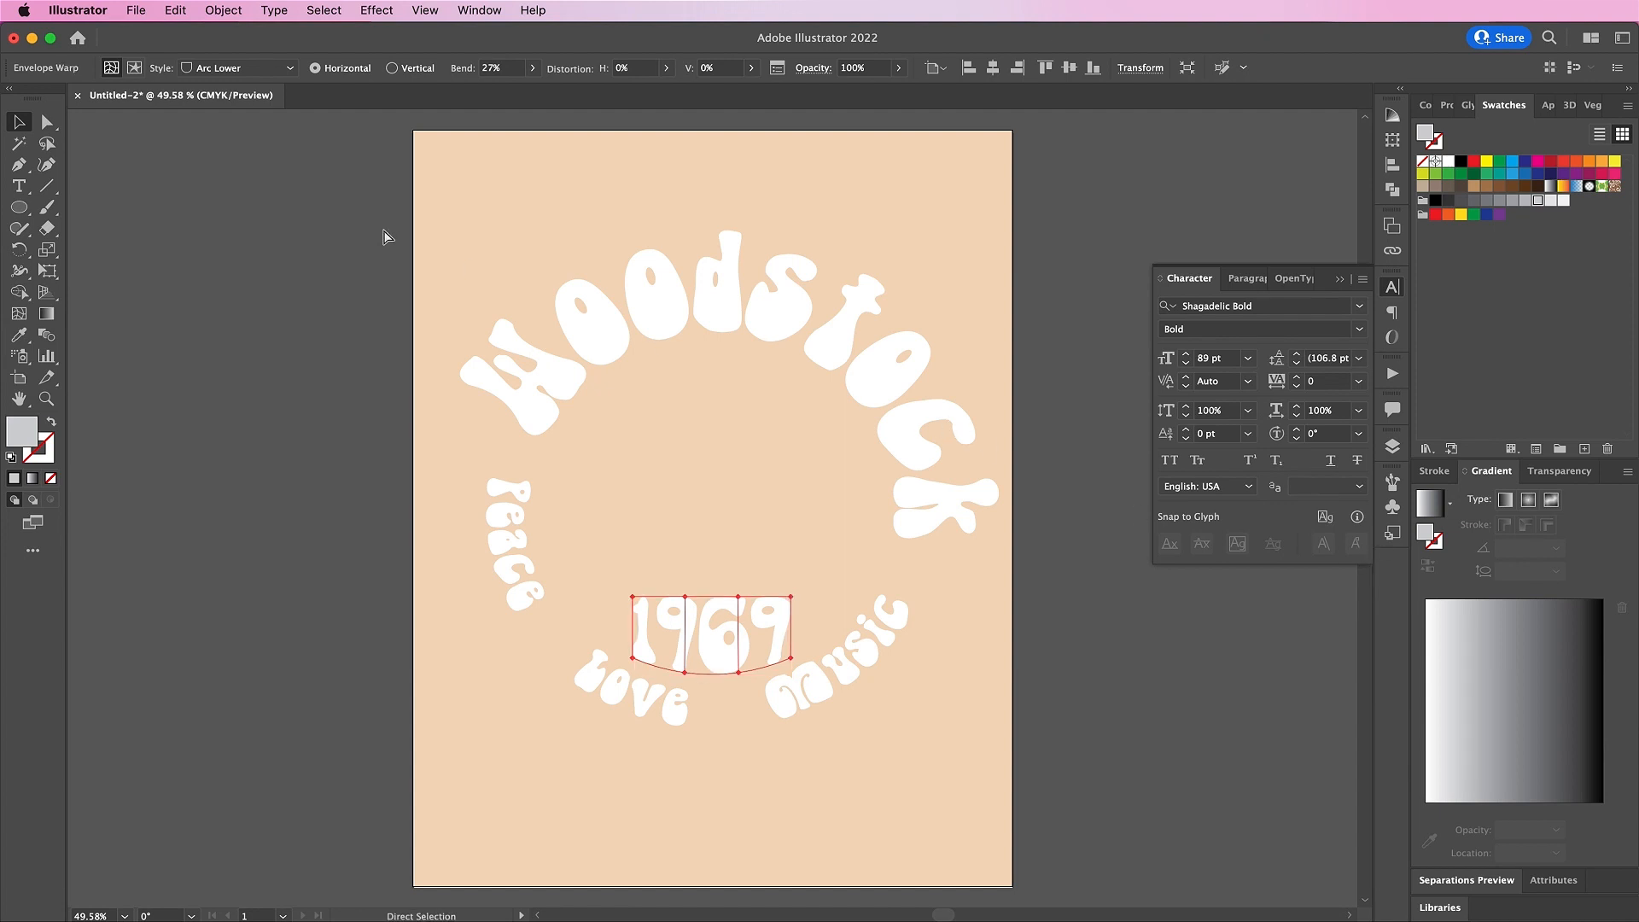
Open Woodstock.jpeg and trace its image with the High Fidelity Photo preset
key(super+o)
double_click(657, 268)
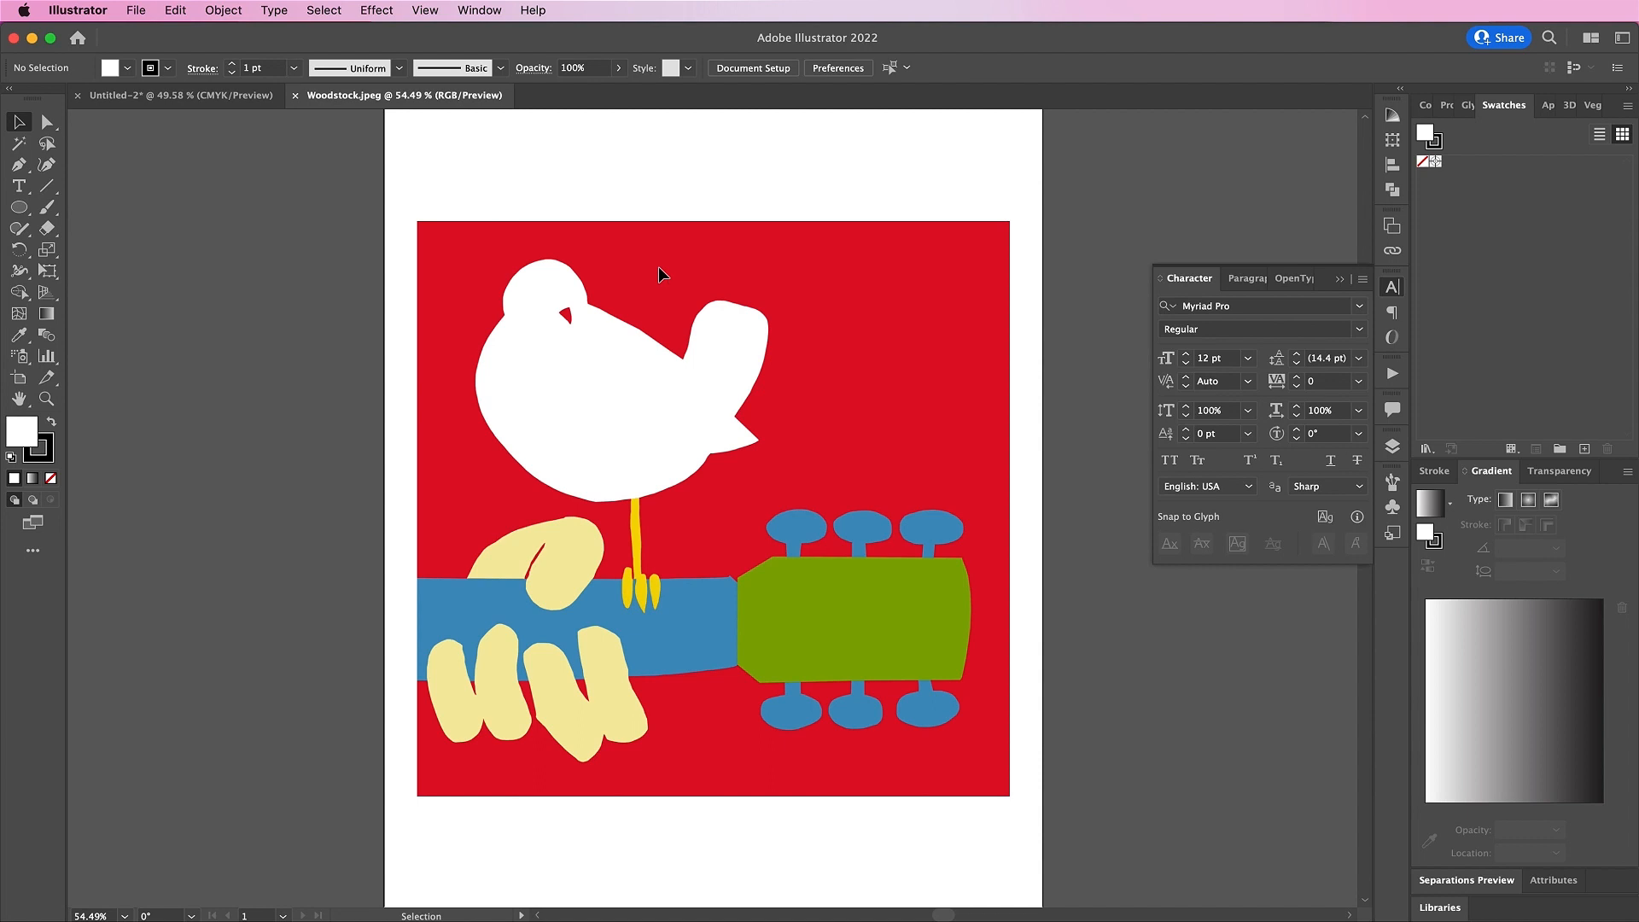
click(658, 269)
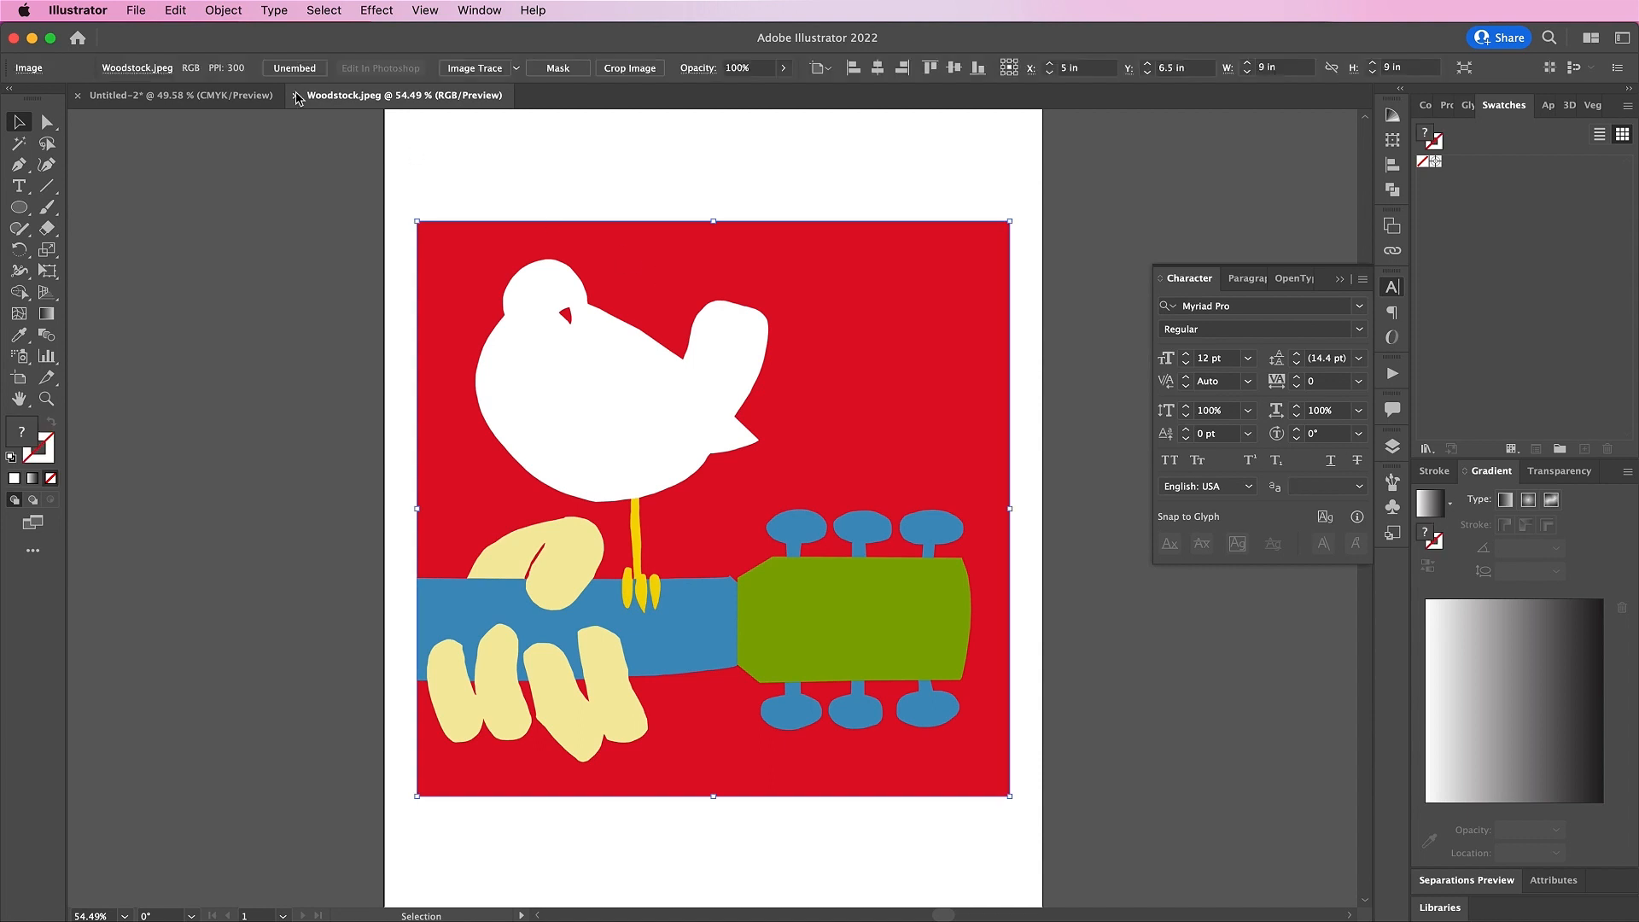
click(517, 69)
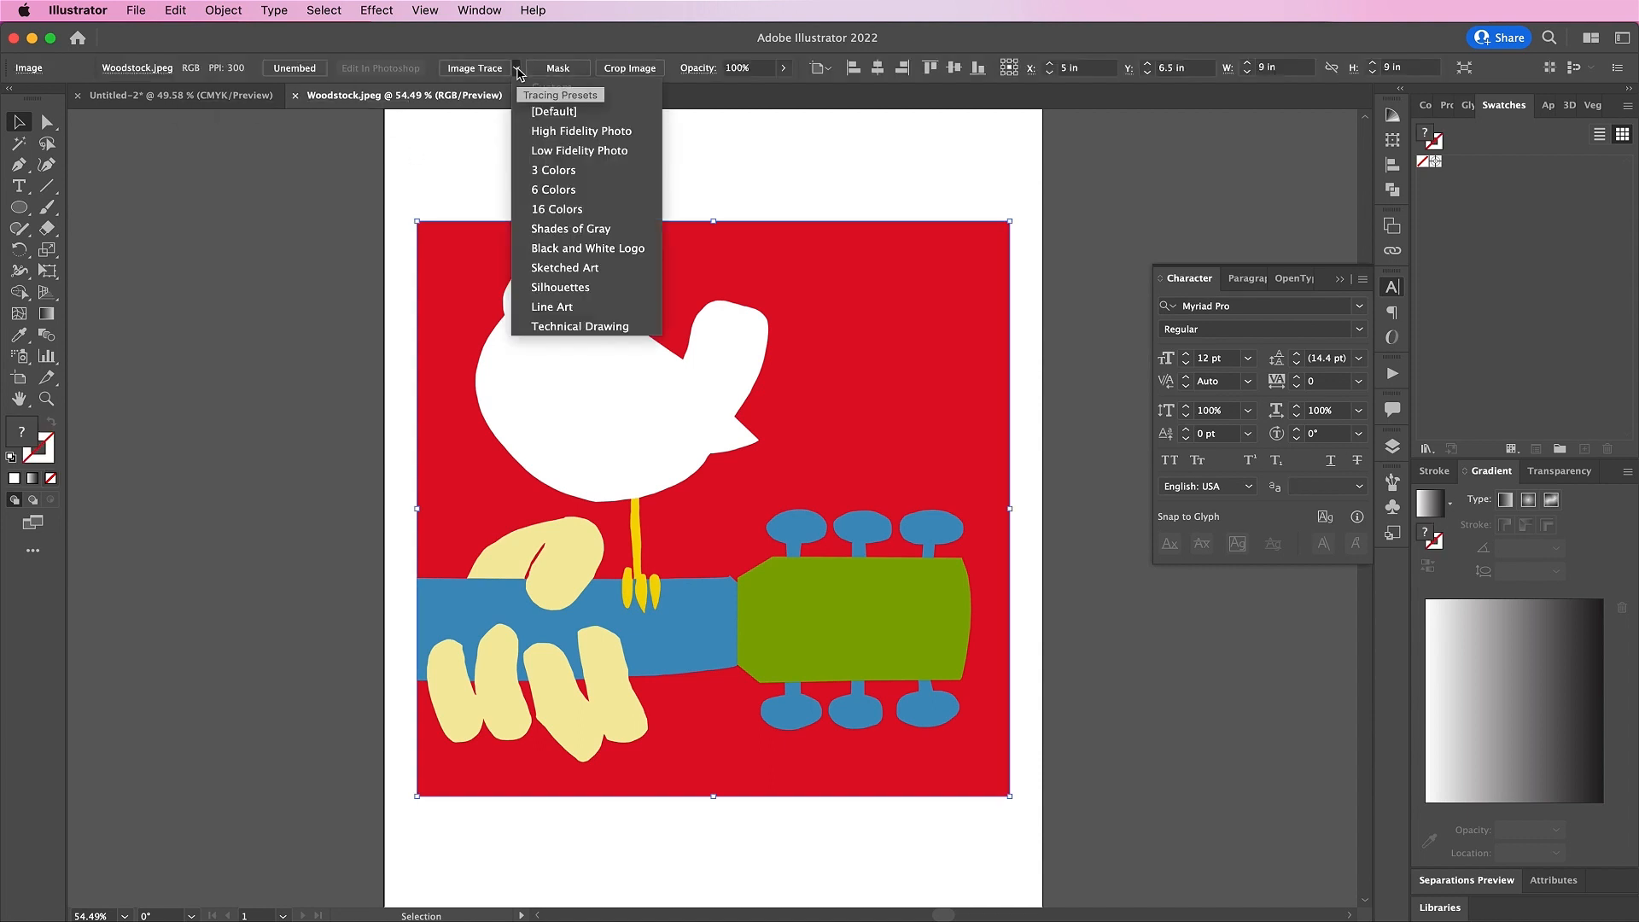
click(543, 132)
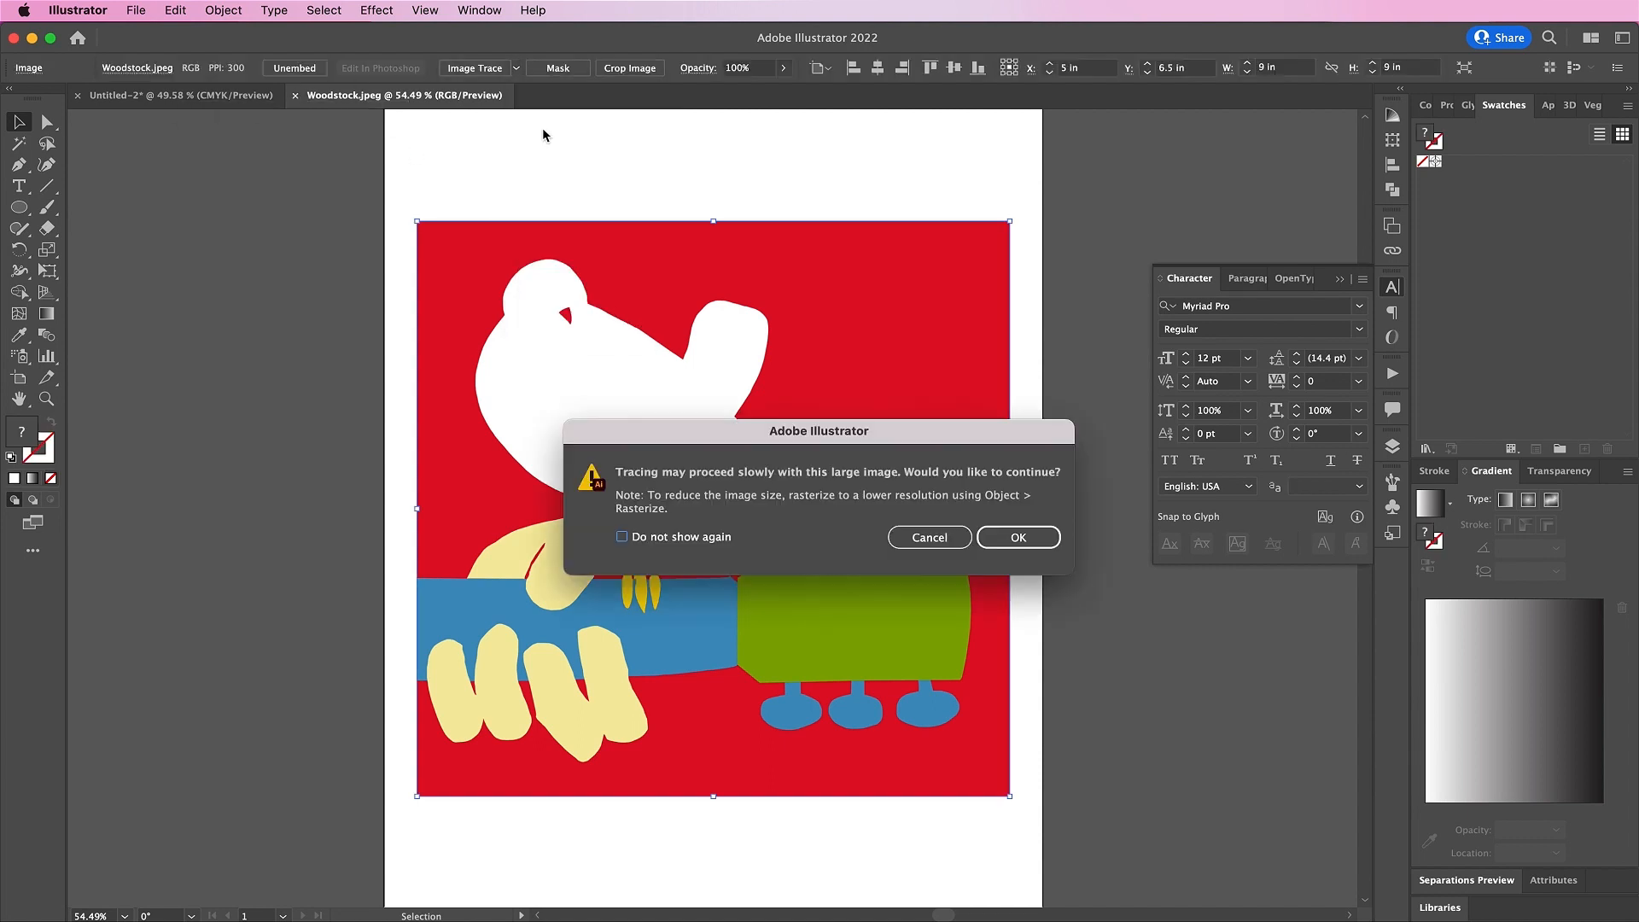
click(1016, 544)
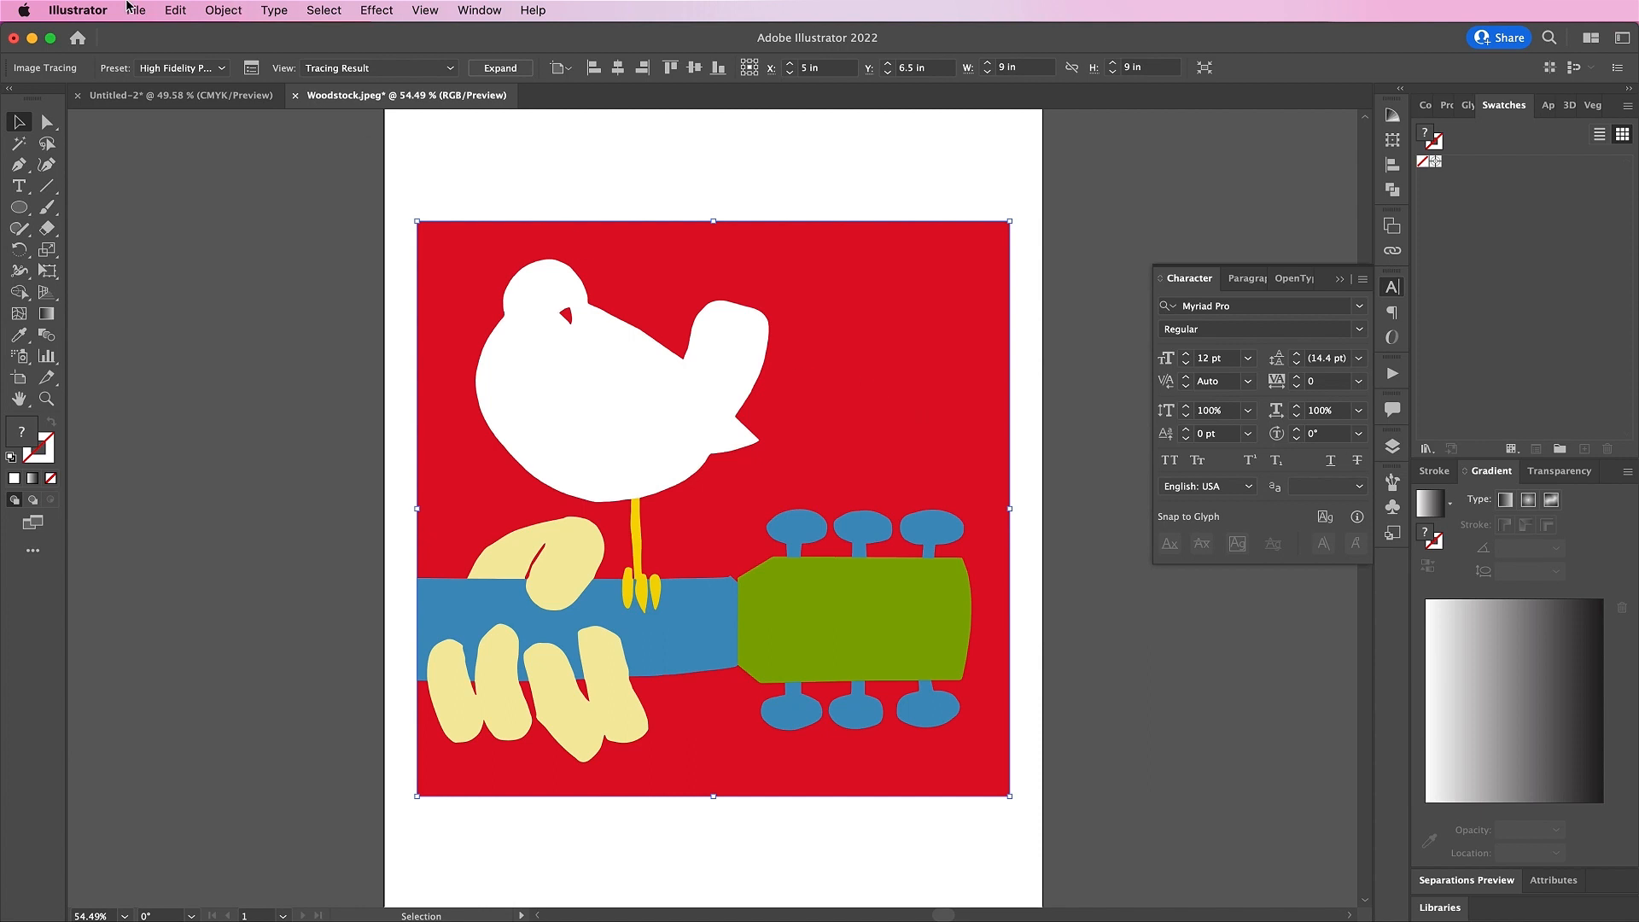
Convert the Woodstock.jpeg document to CMYK color mode and select the traced image
click(98, 9)
mouse_move(136, 10)
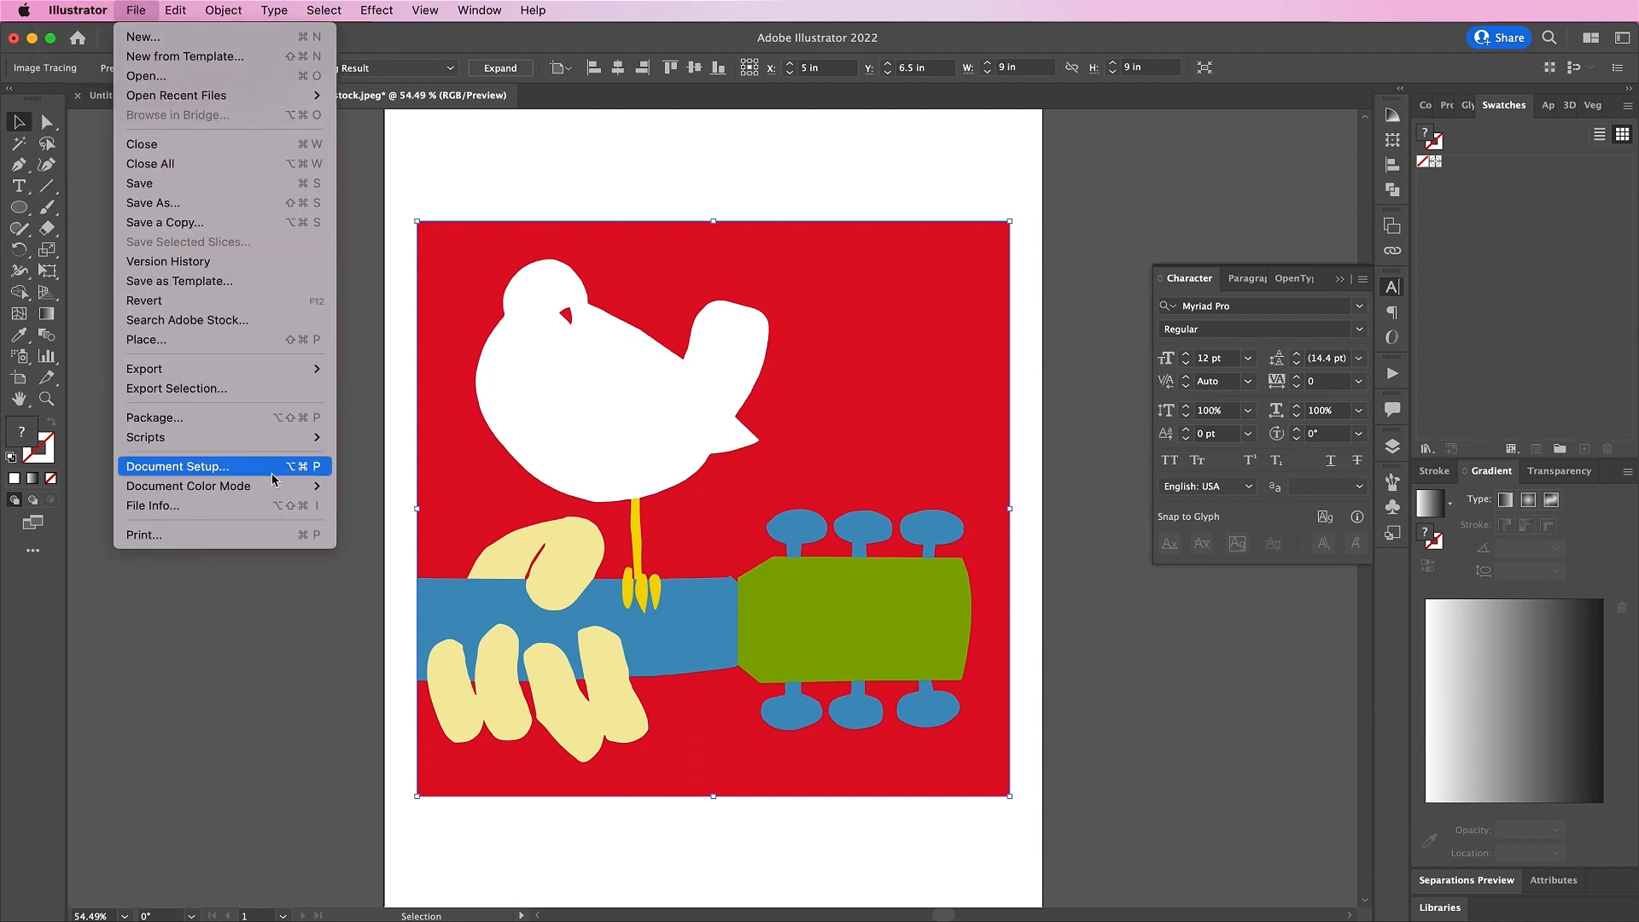
mouse_move(282, 486)
click(384, 486)
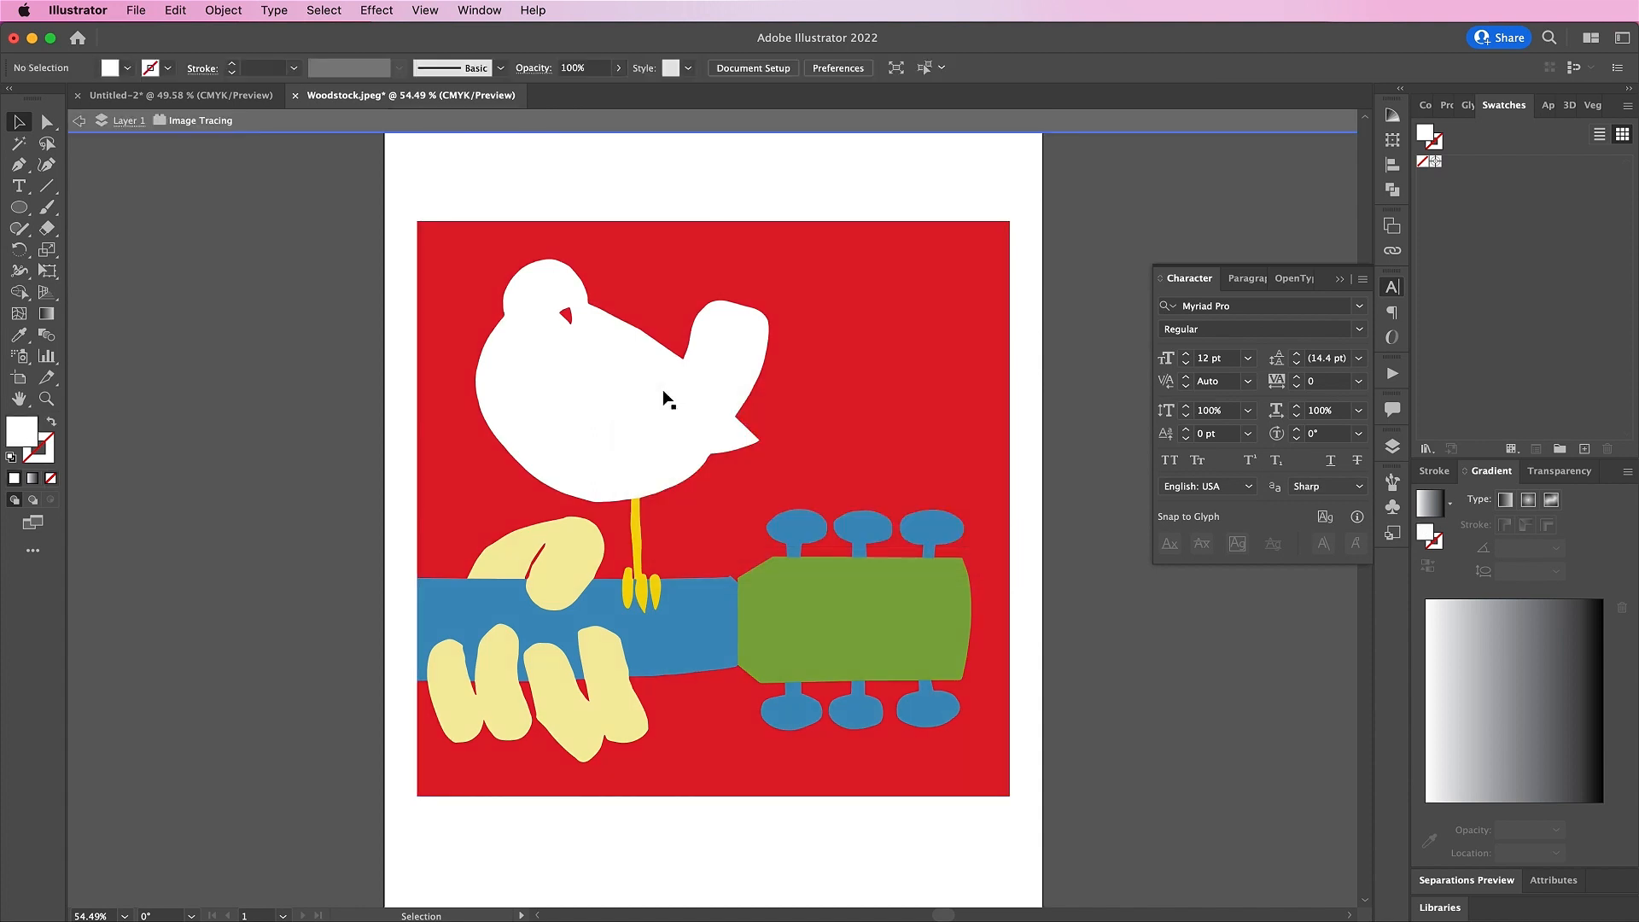
click(642, 403)
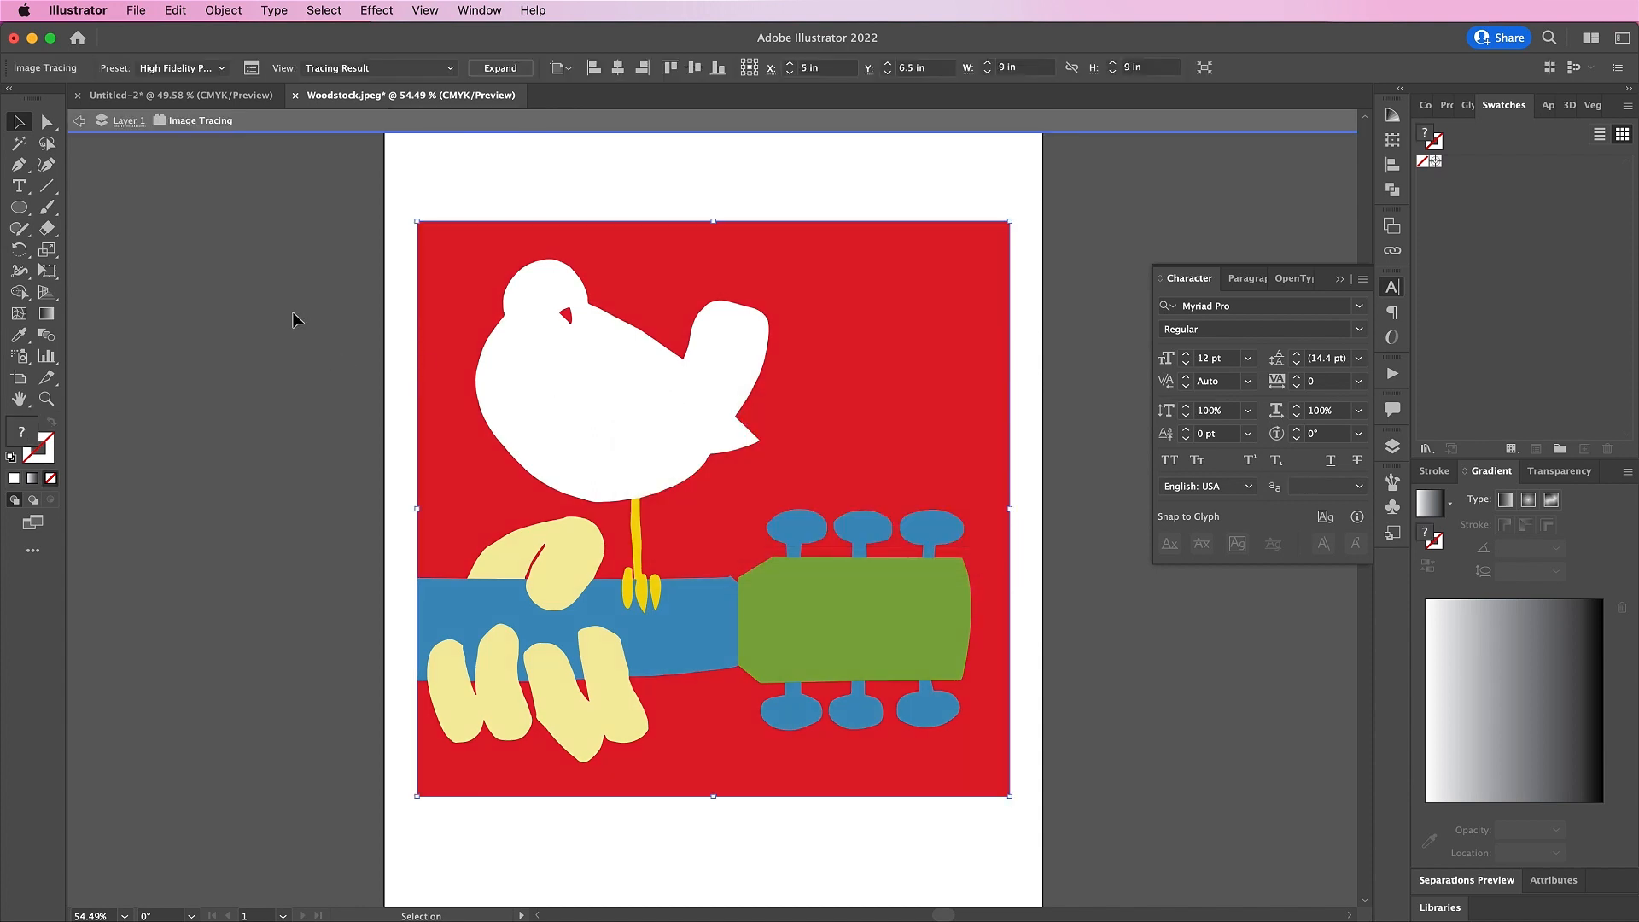
Expand the traced Woodstock image into vector paths and enter the resulting group for editing
double_click(356, 233)
click(543, 337)
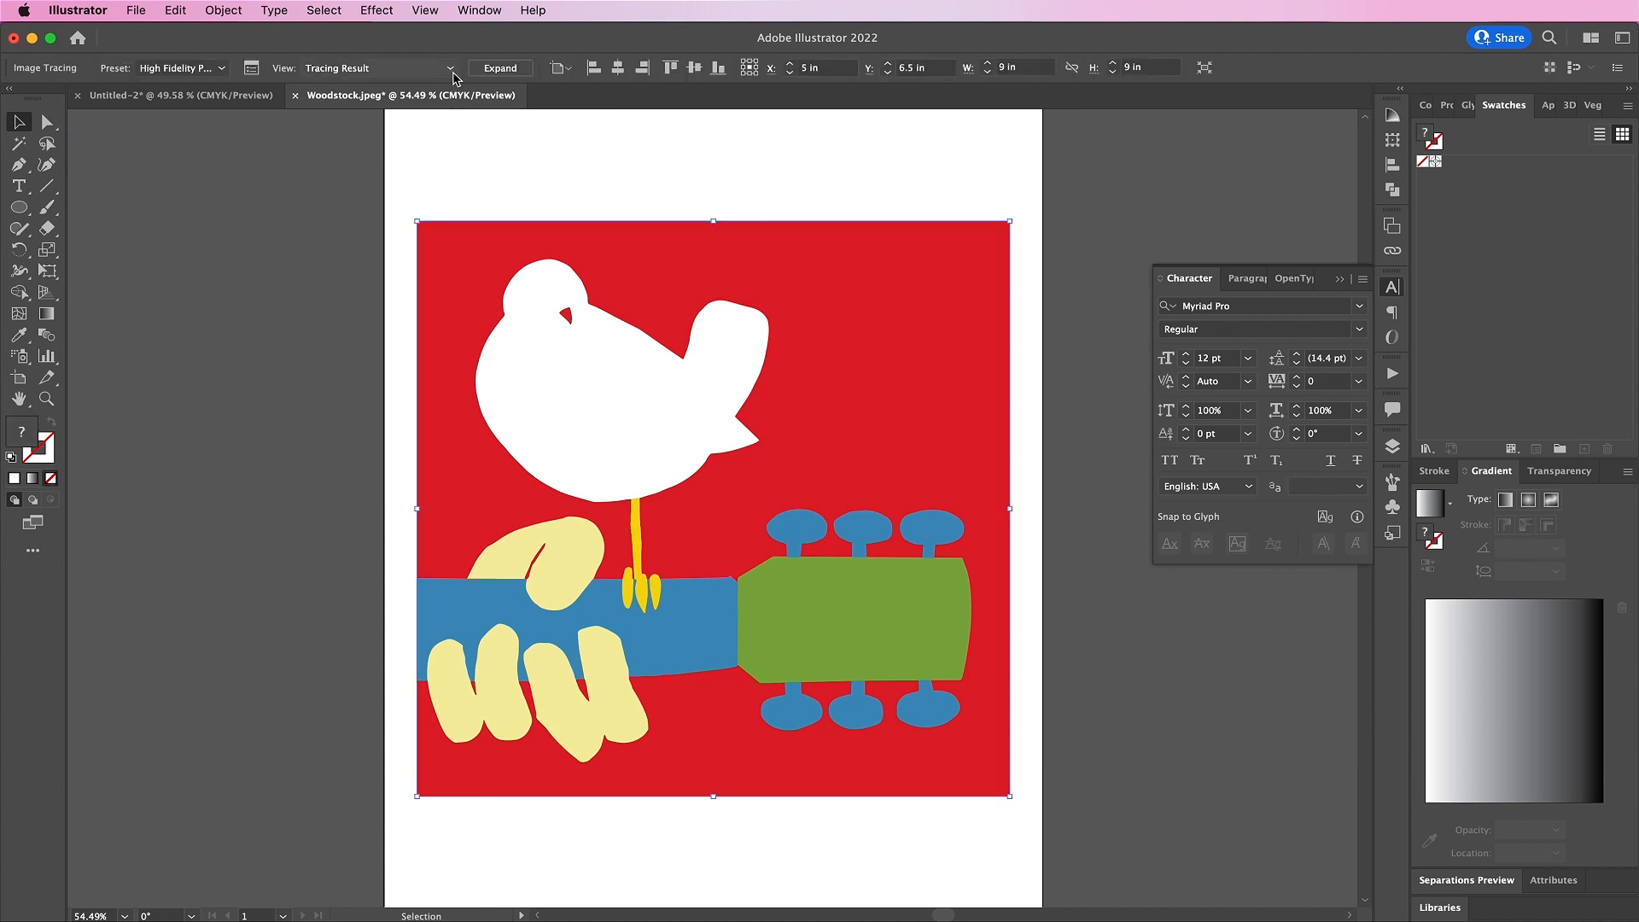
click(501, 70)
double_click(547, 403)
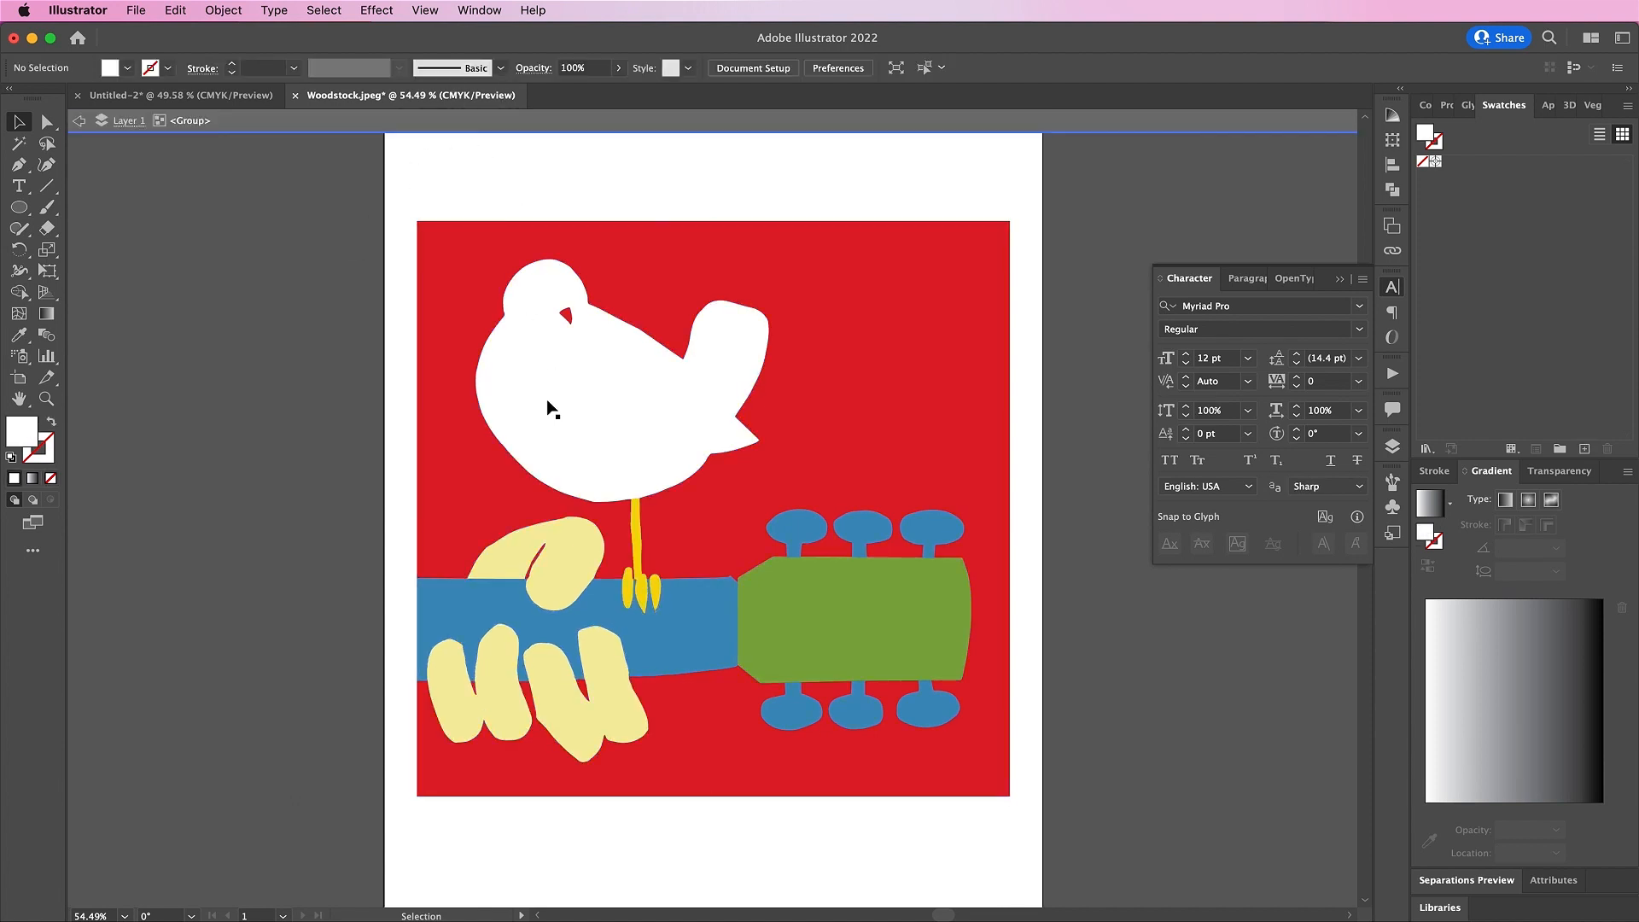
Select the bird, its leg and toes, the guitar headstock and the hand, and fill them with C 0%, M 52%, Y 99%, K 0%
click(547, 403)
shift+click(636, 541)
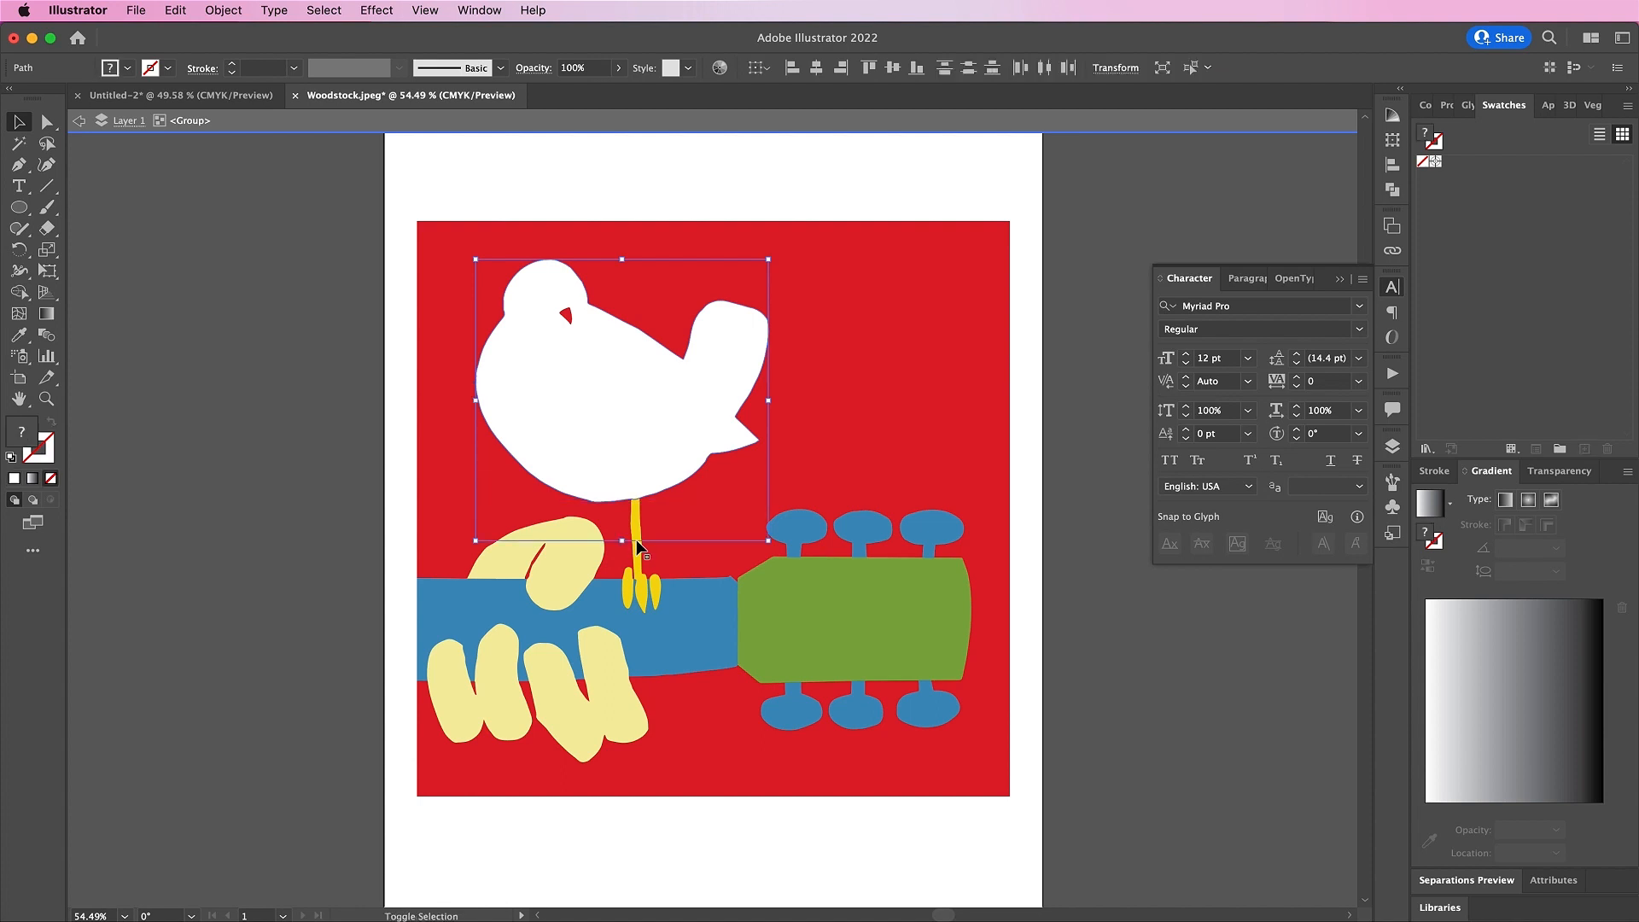
shift+click(638, 567)
shift+click(628, 589)
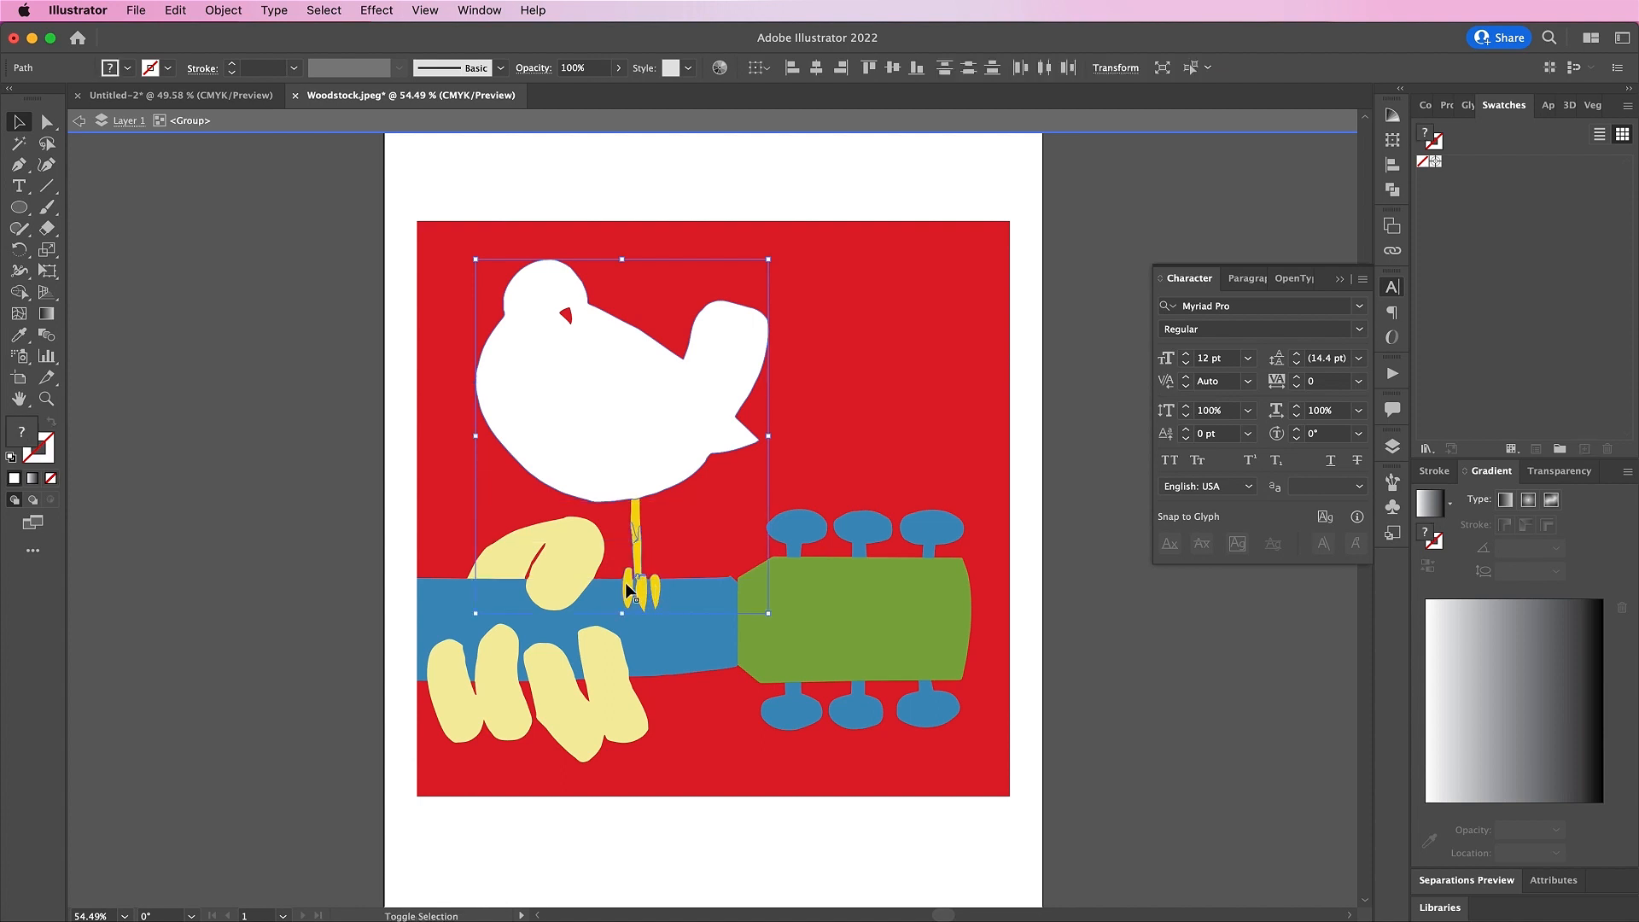
shift+click(883, 653)
shift+click(498, 702)
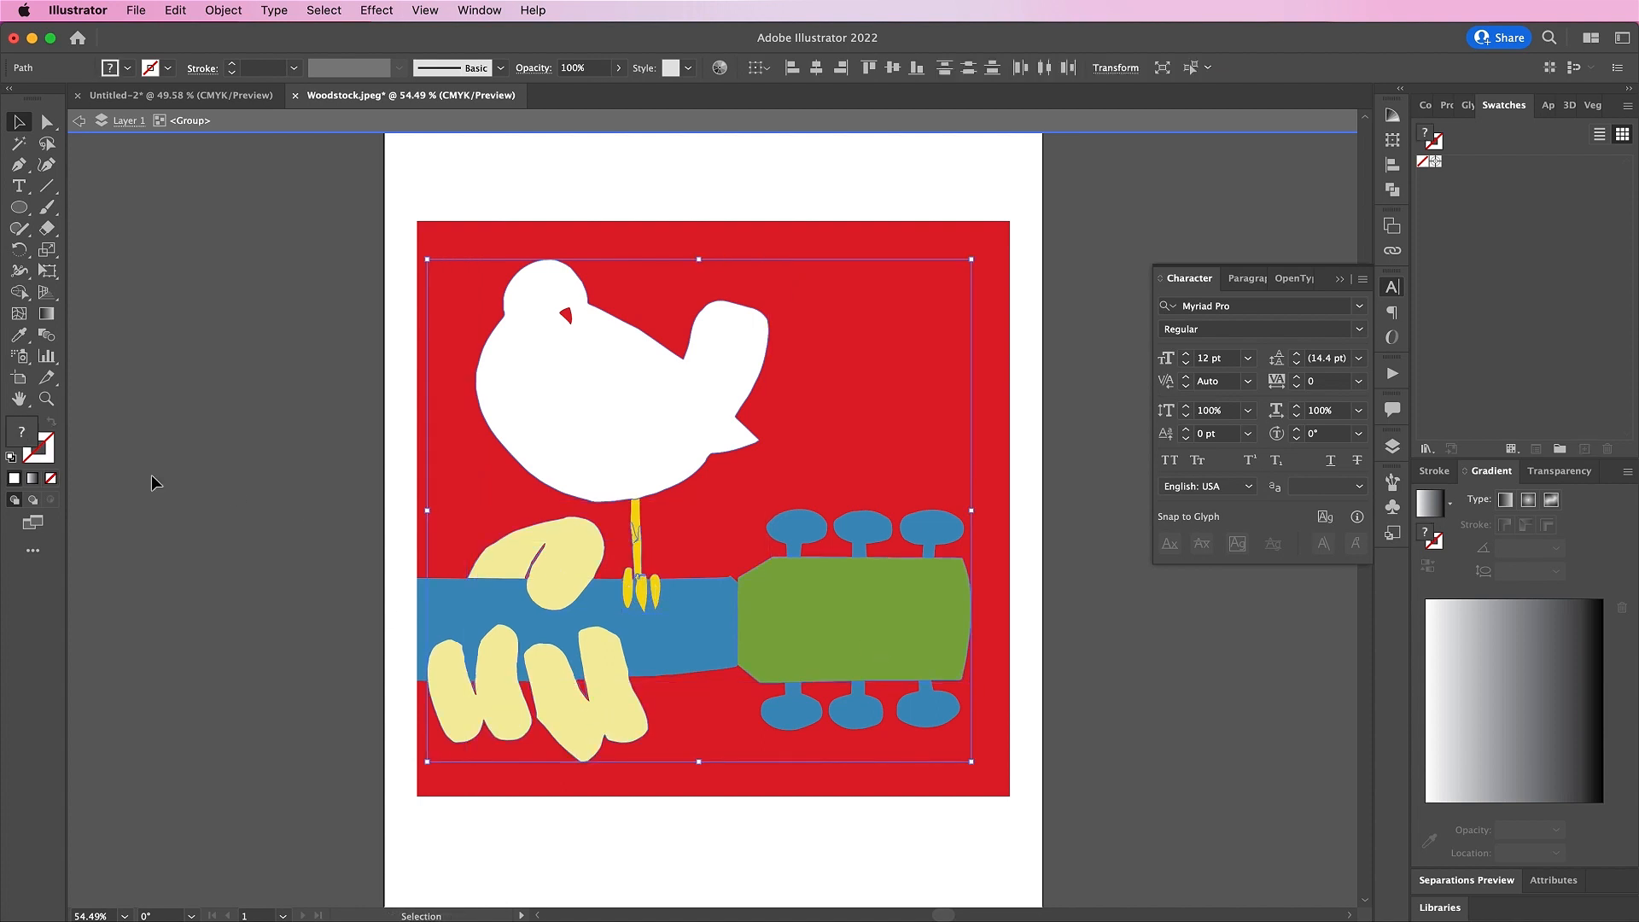
double_click(25, 435)
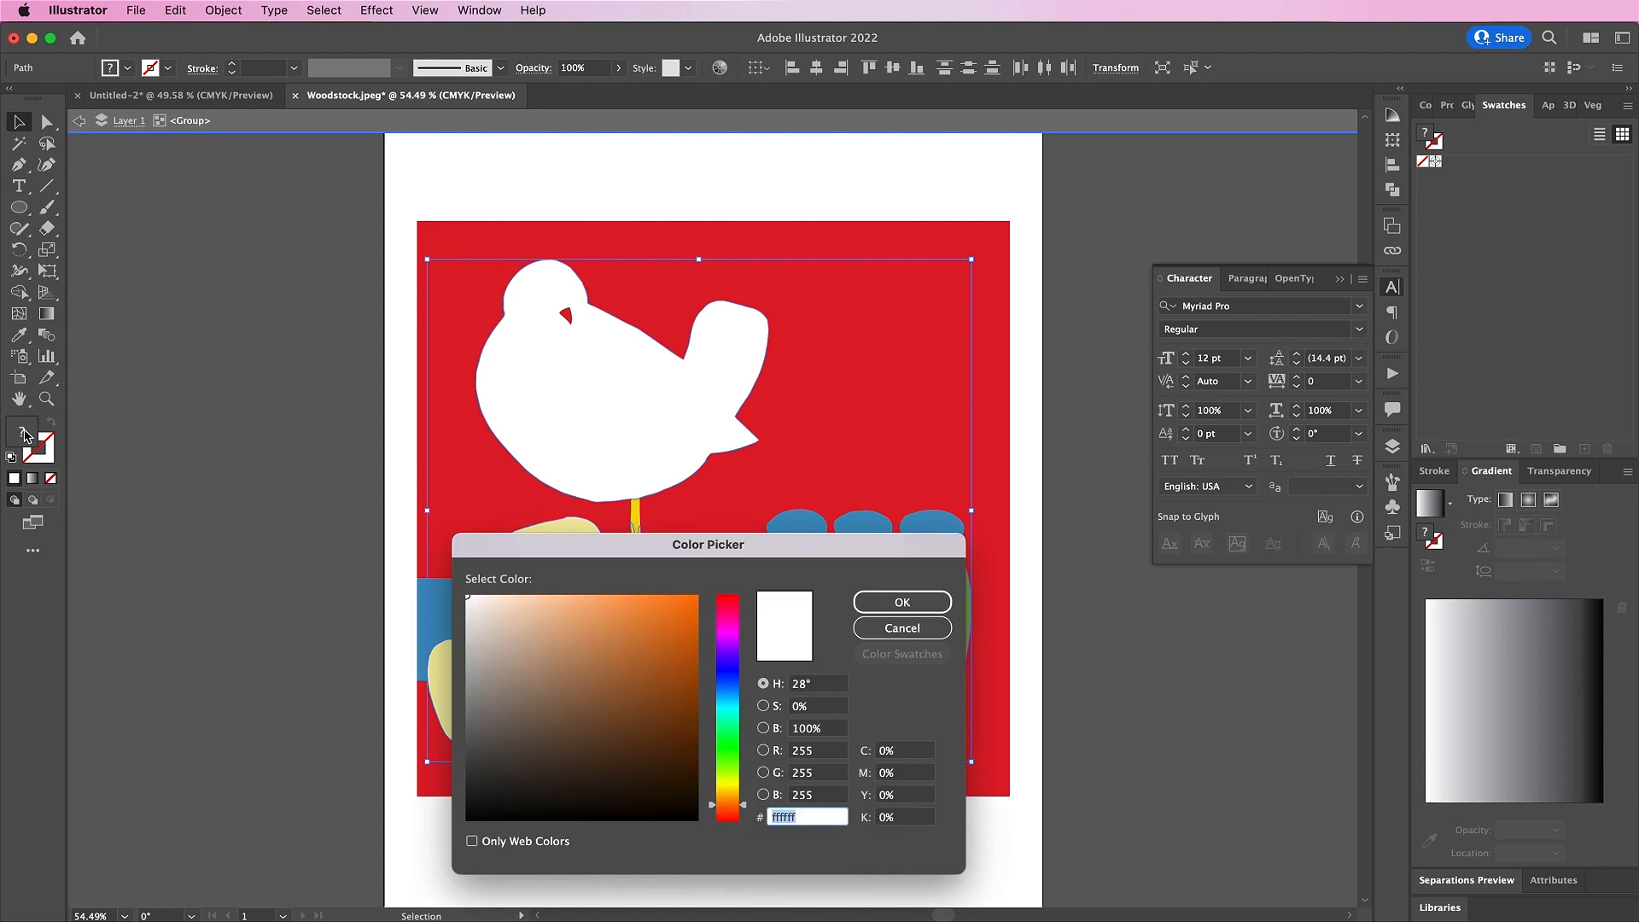
click(888, 751)
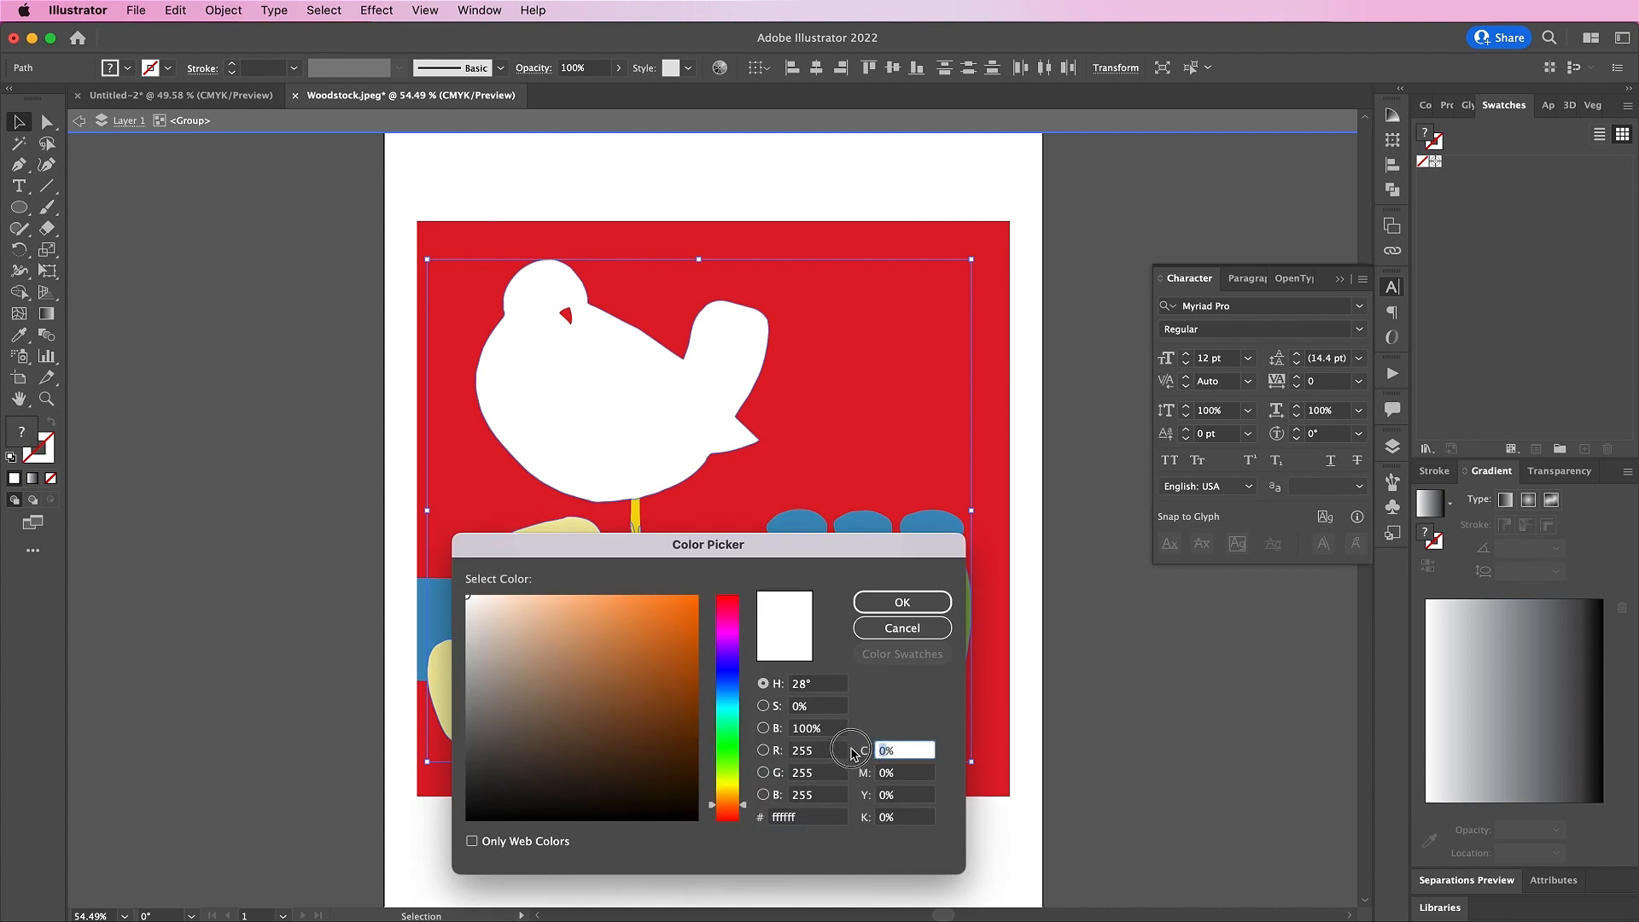
click(887, 773)
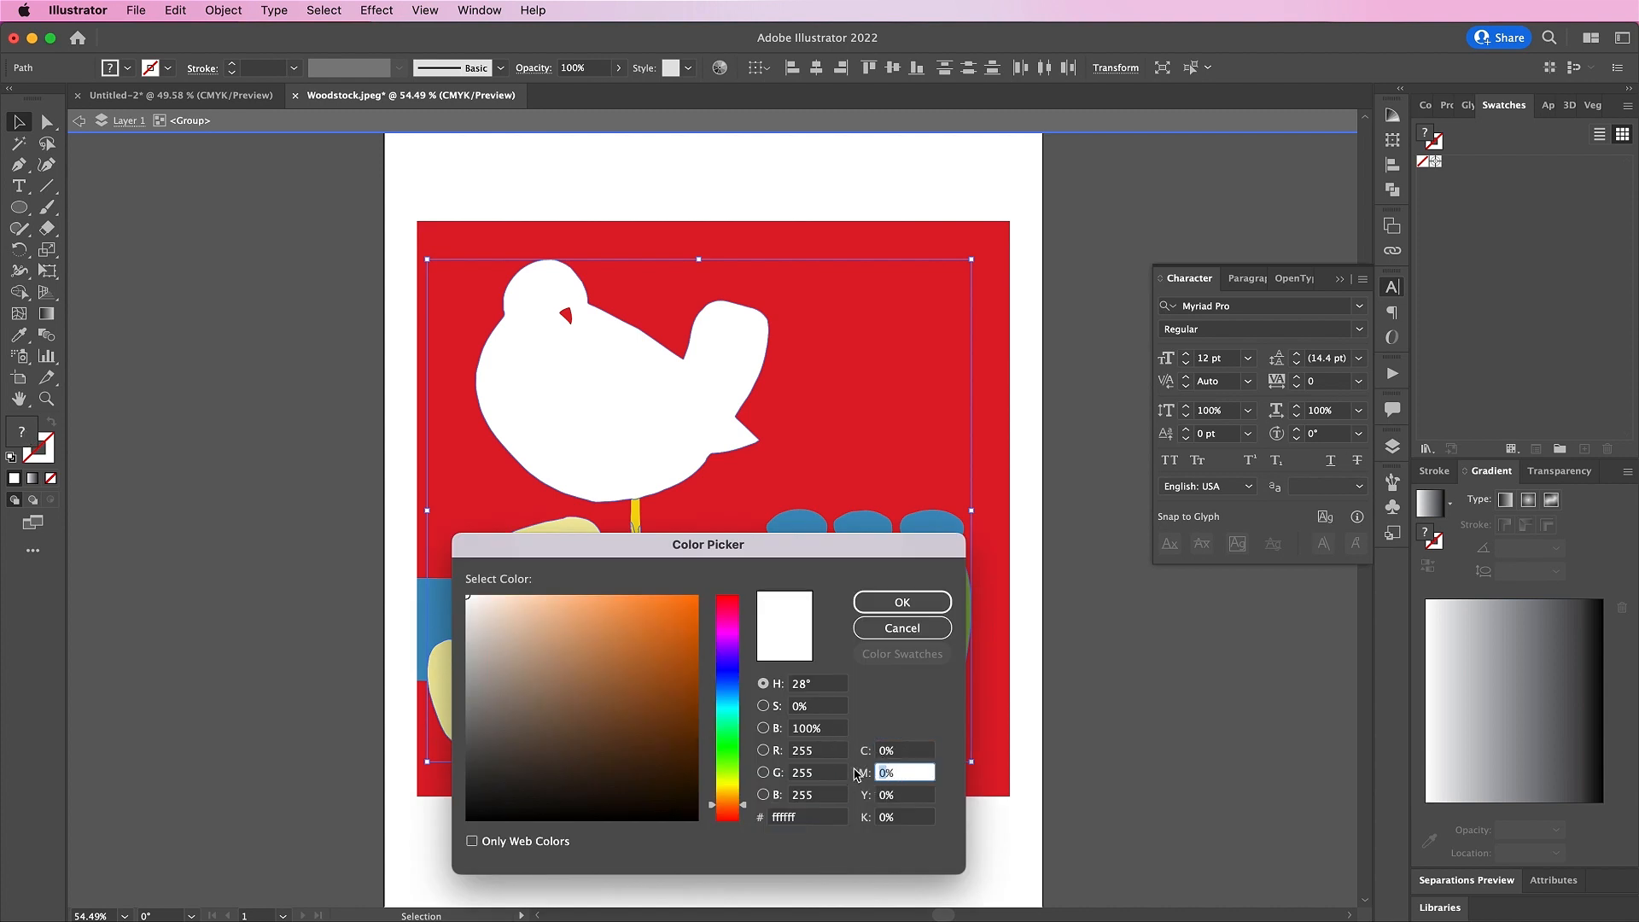
text(52)
click(888, 796)
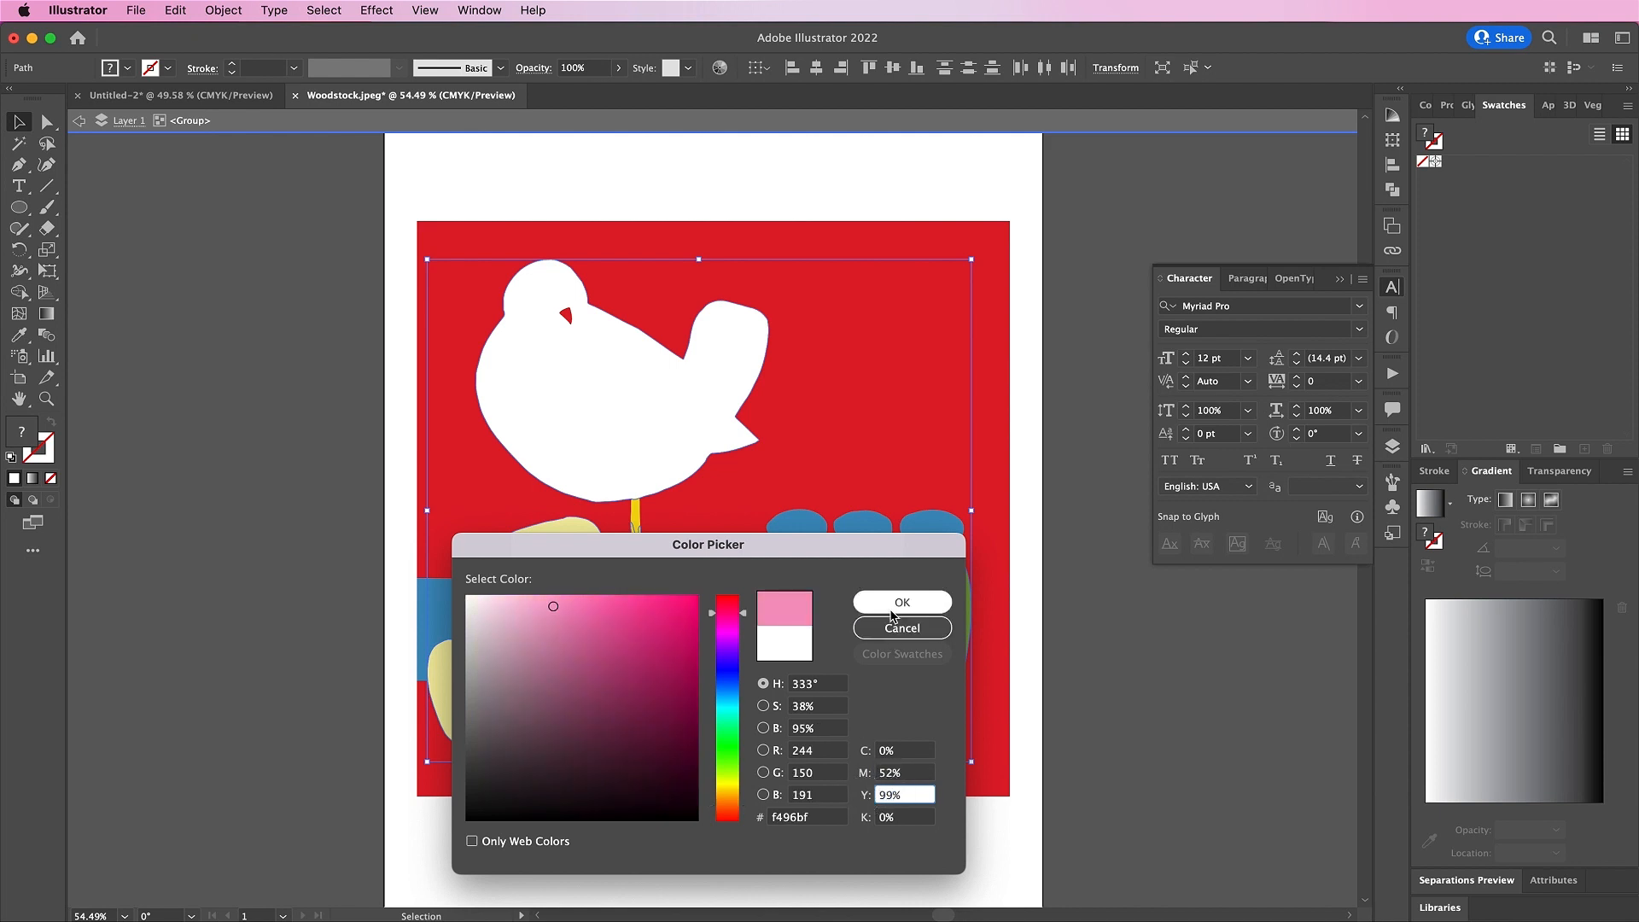
click(856, 597)
Recolor the remaining yellow upper leg piece by sampling the bird's orange with the Eyedropper
click(636, 512)
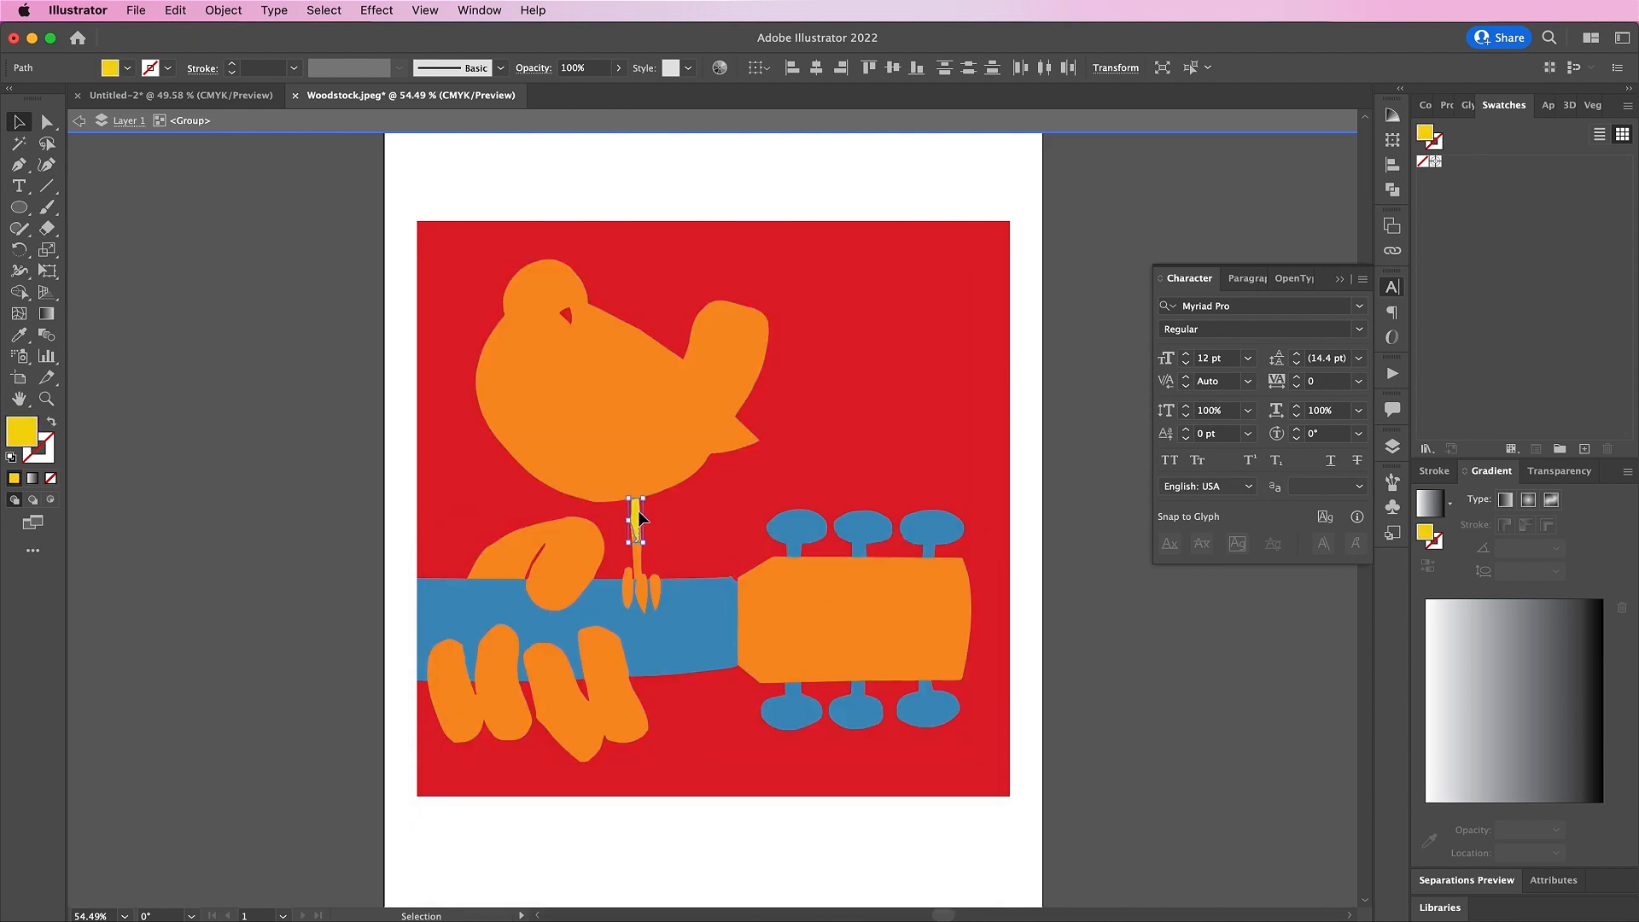
click(16, 341)
click(611, 425)
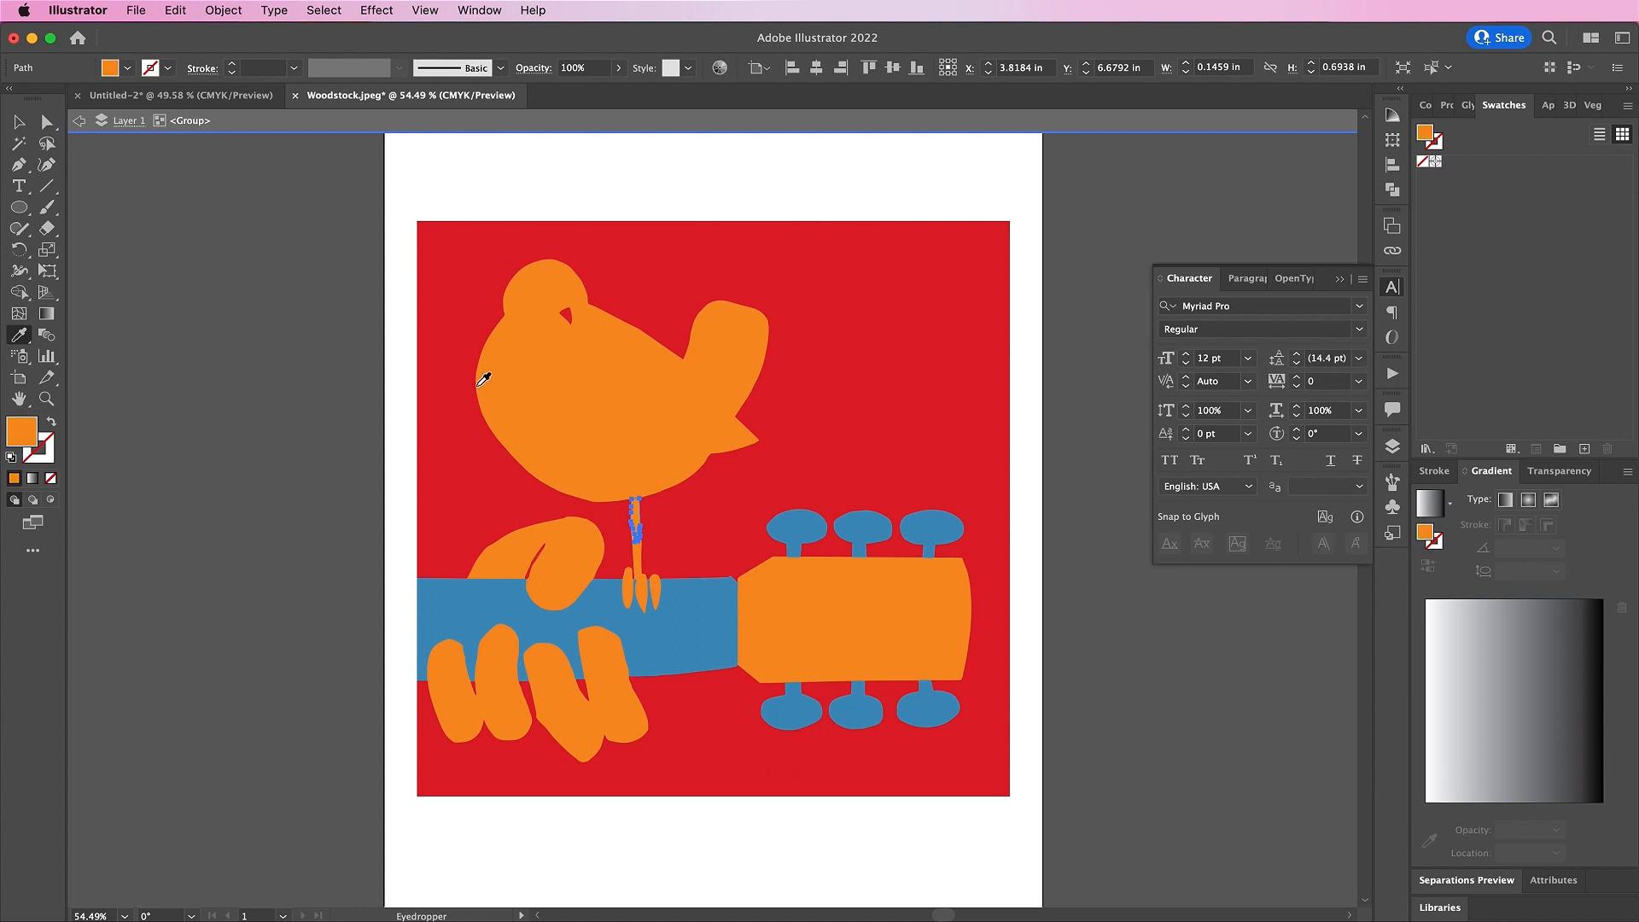
click(19, 123)
click(258, 392)
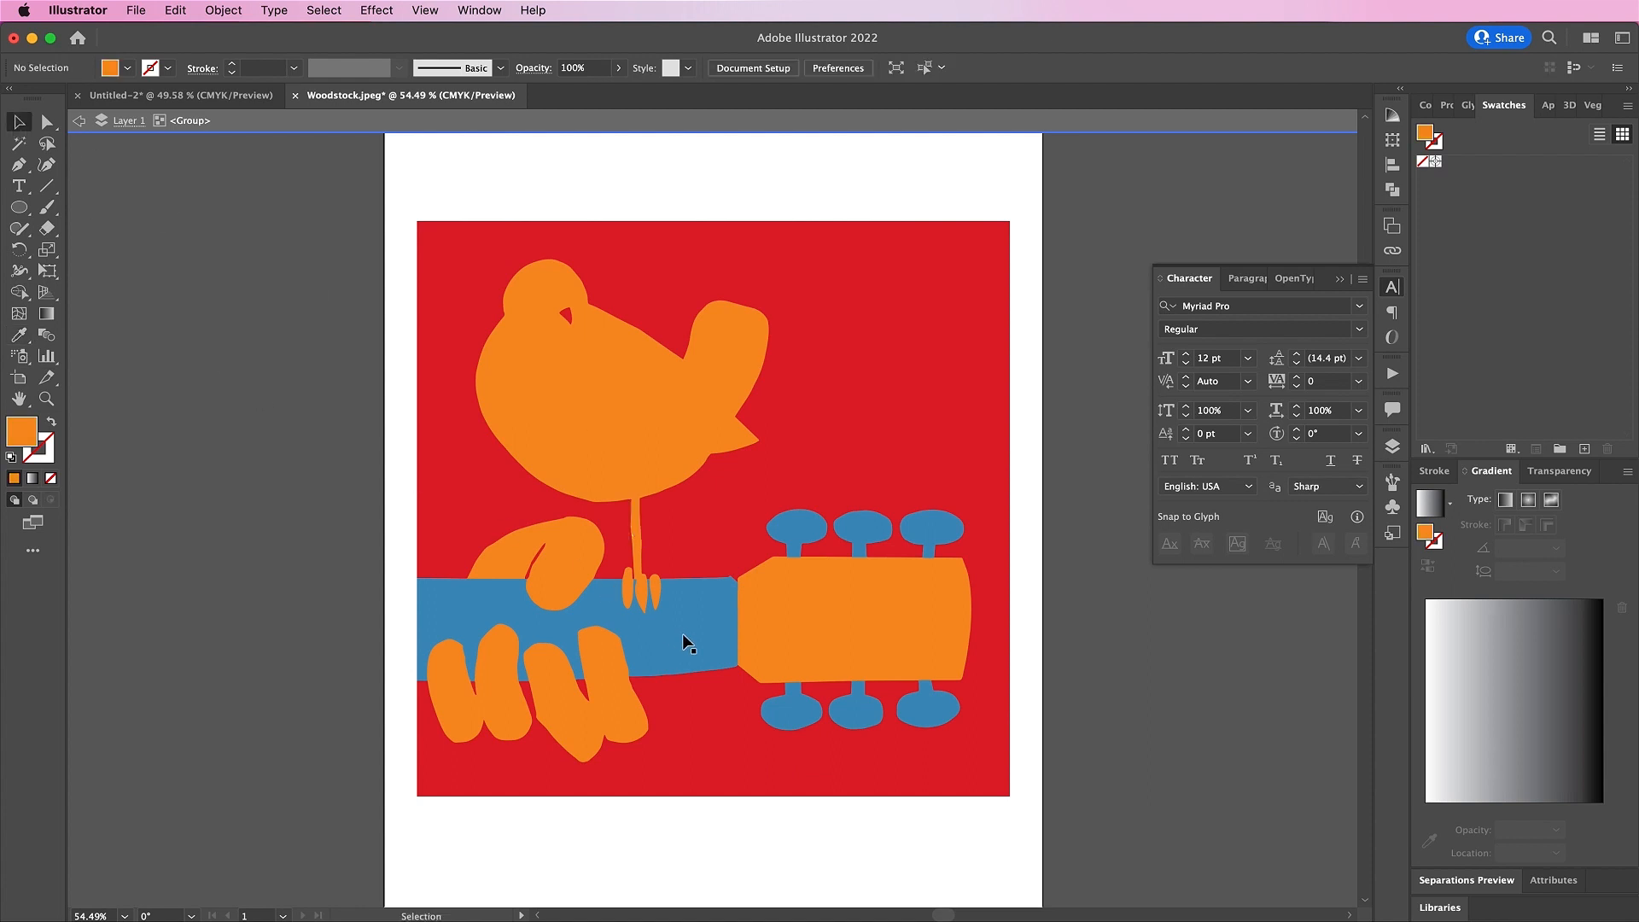
Select a yellow speck on the bird's leg and everything with the same fill color, and recolor them with the sampled orange
click(637, 561)
key(super+=)
key(super+=)
key(super+=)
key(super+=)
key(super+=)
key(super+=)
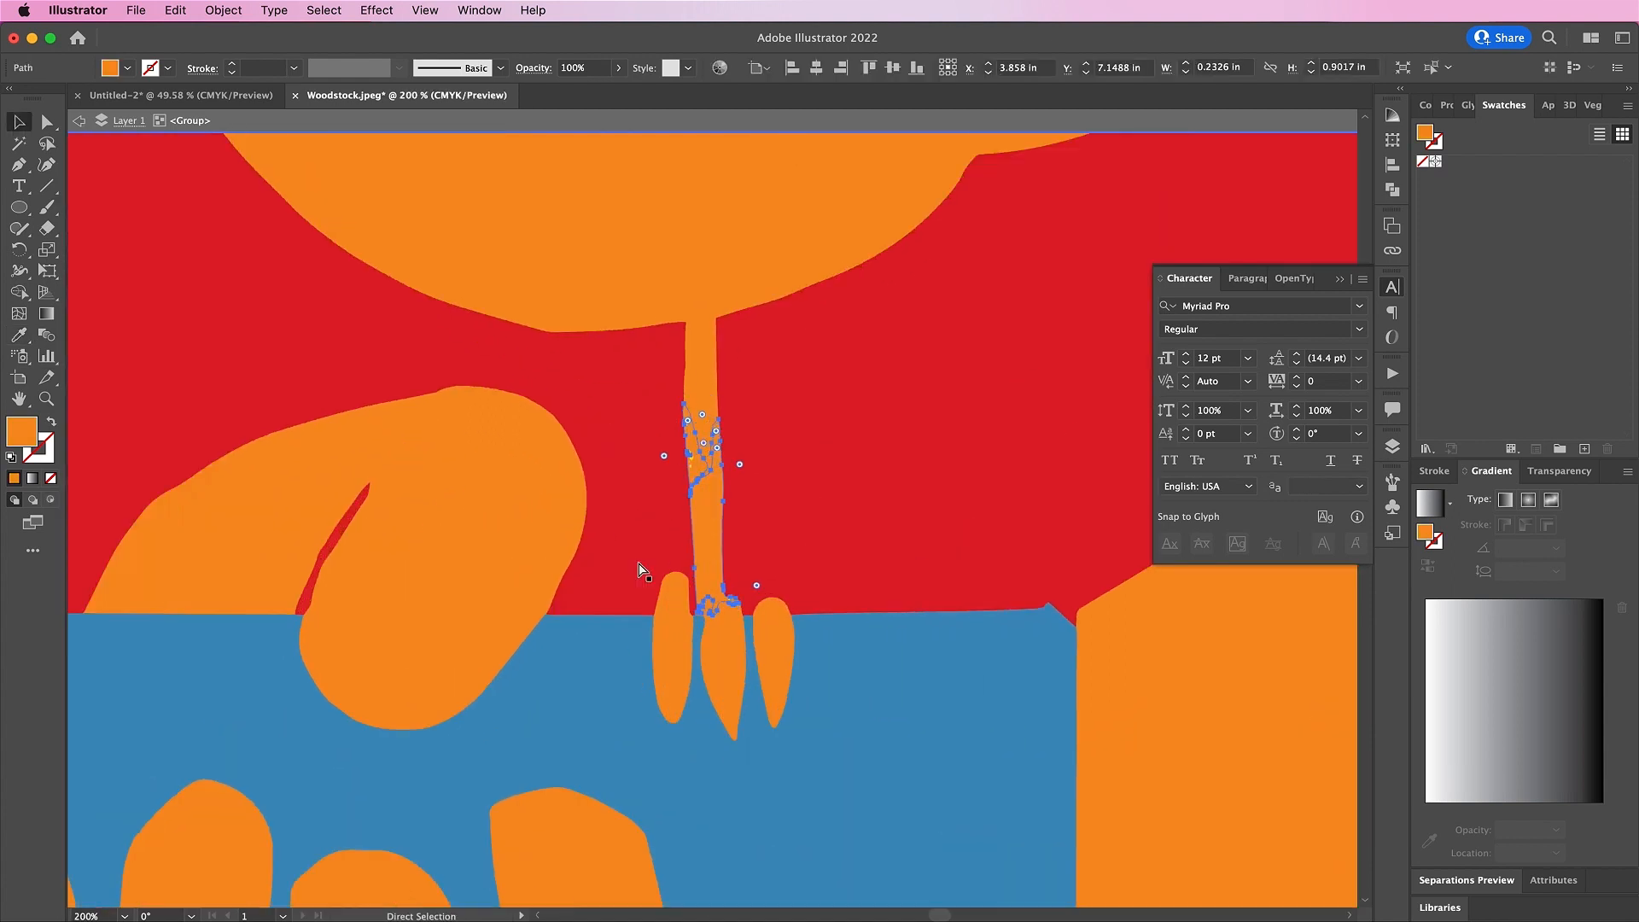
click(672, 402)
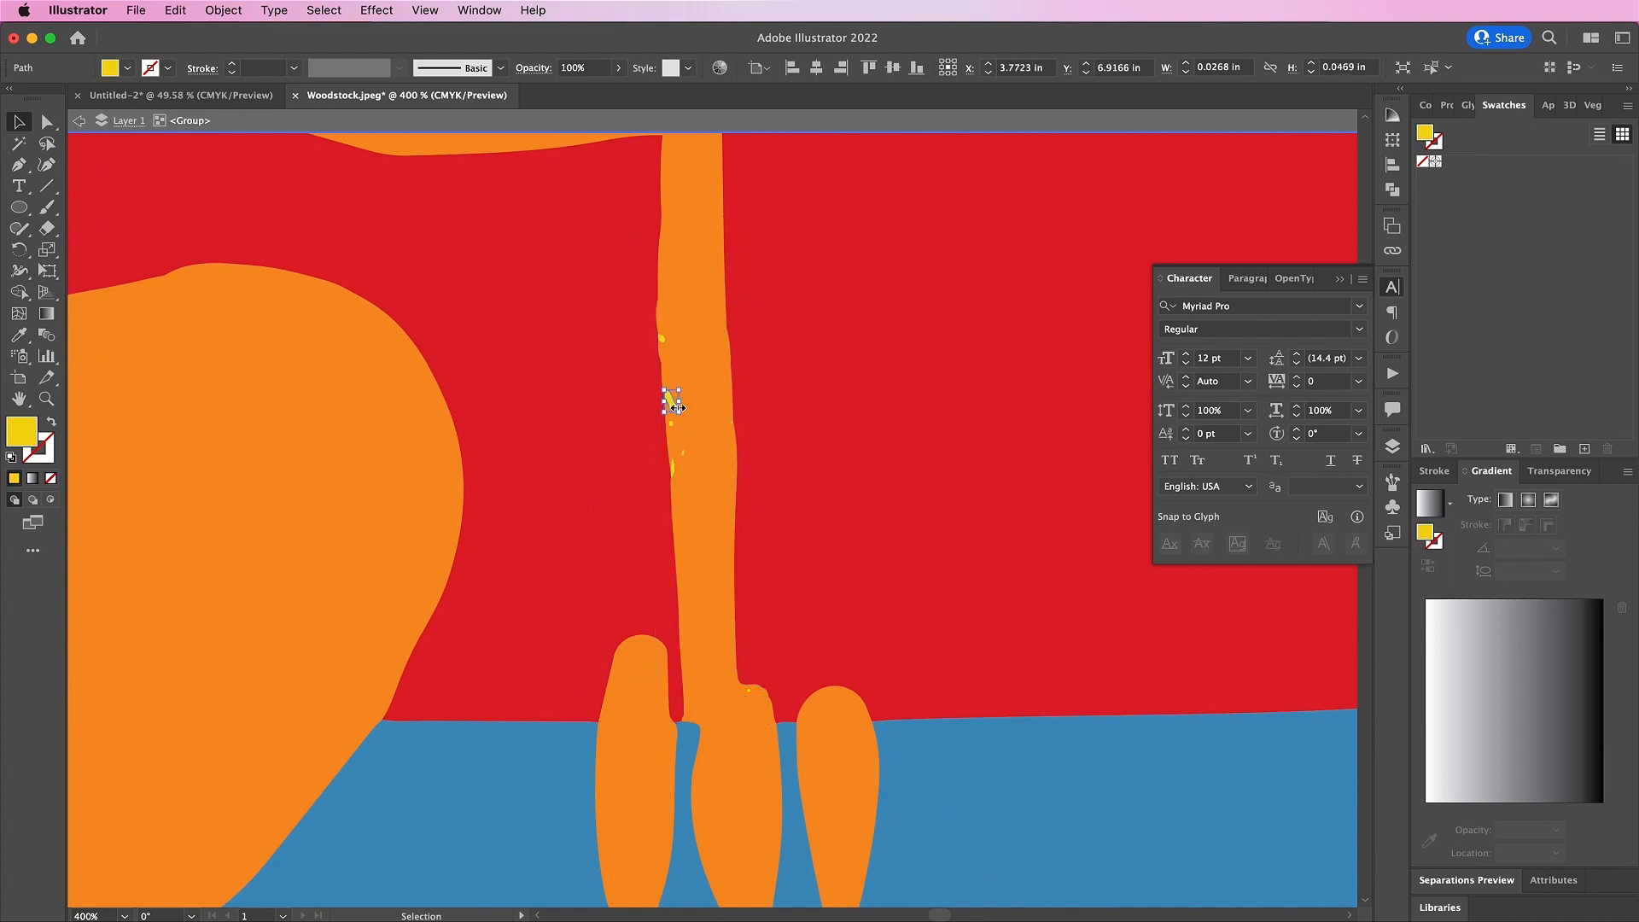
click(325, 9)
mouse_move(359, 193)
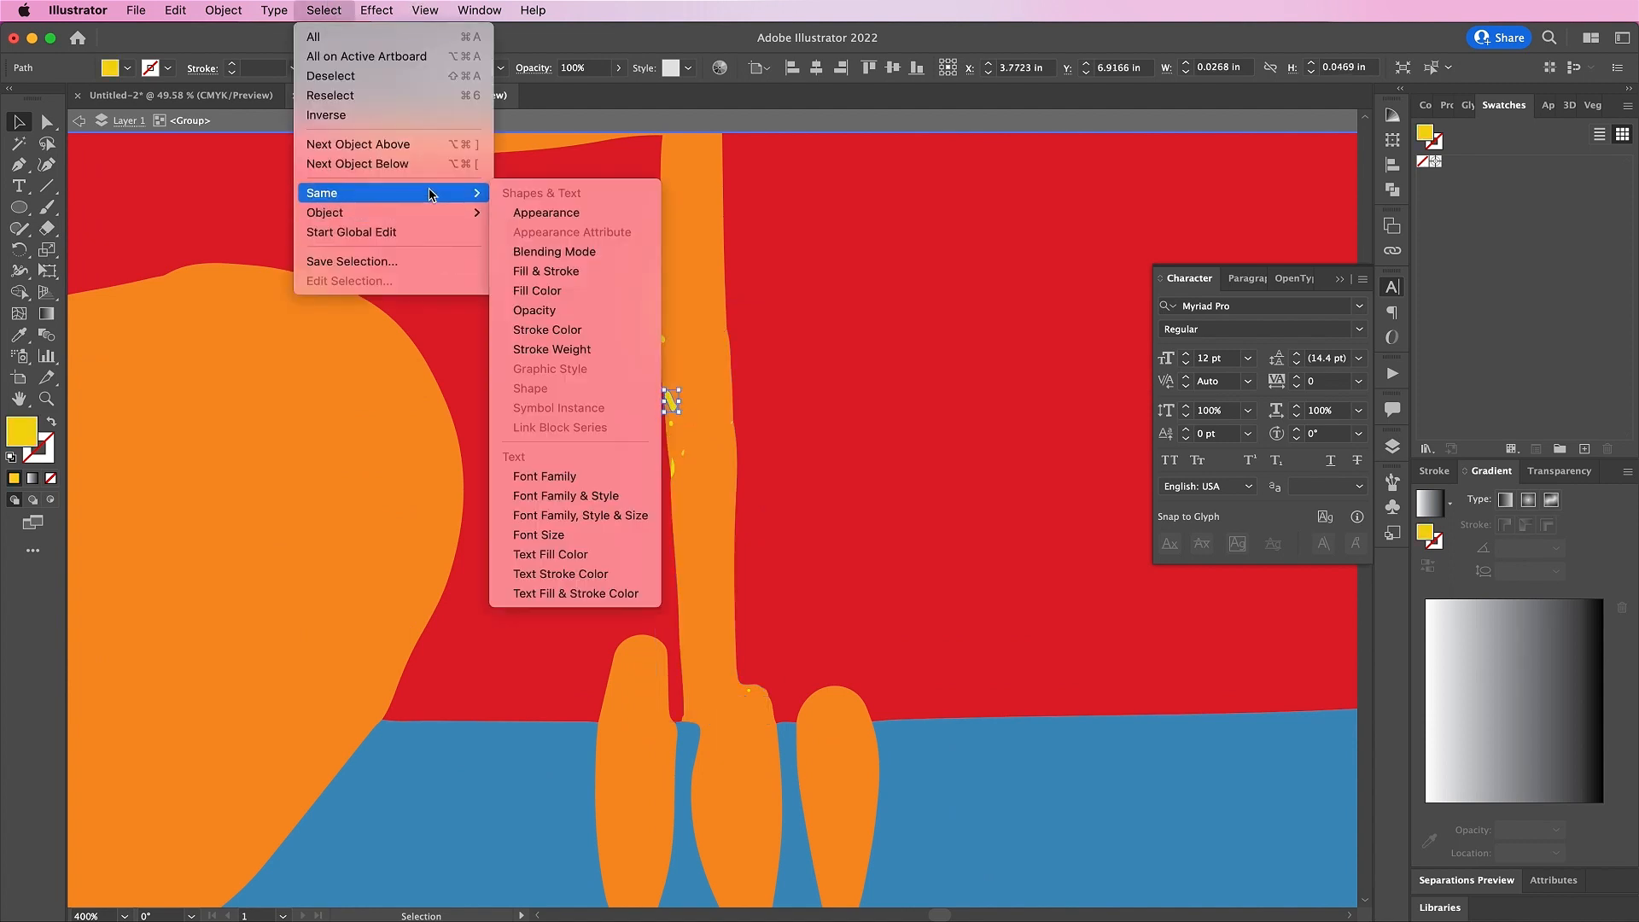
click(563, 282)
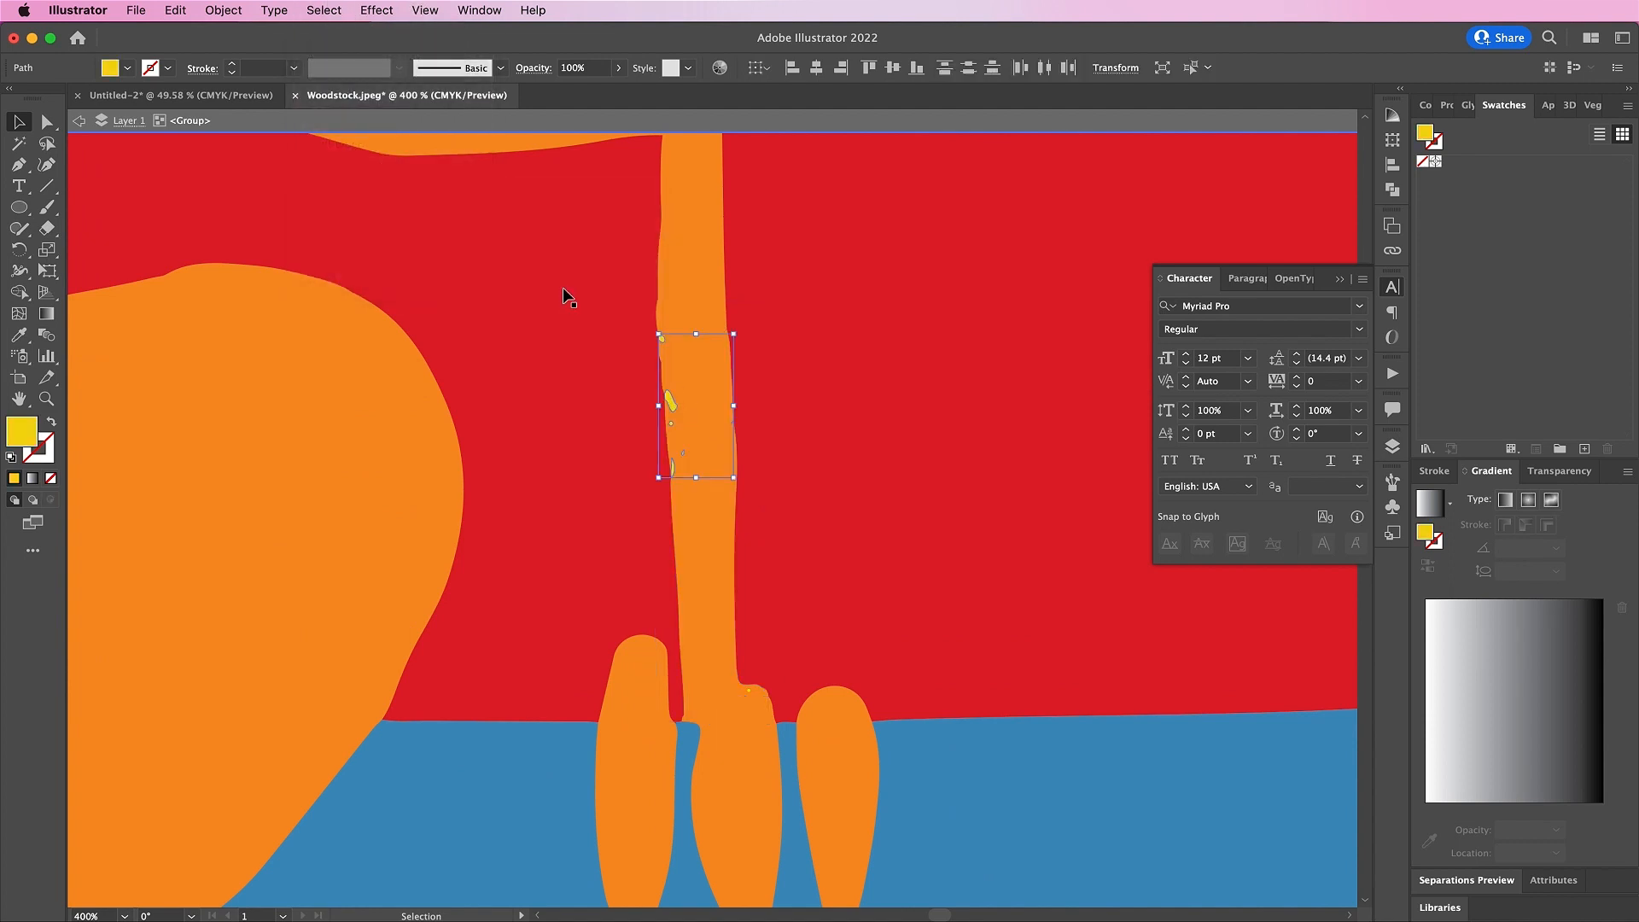
click(19, 335)
click(160, 358)
click(19, 121)
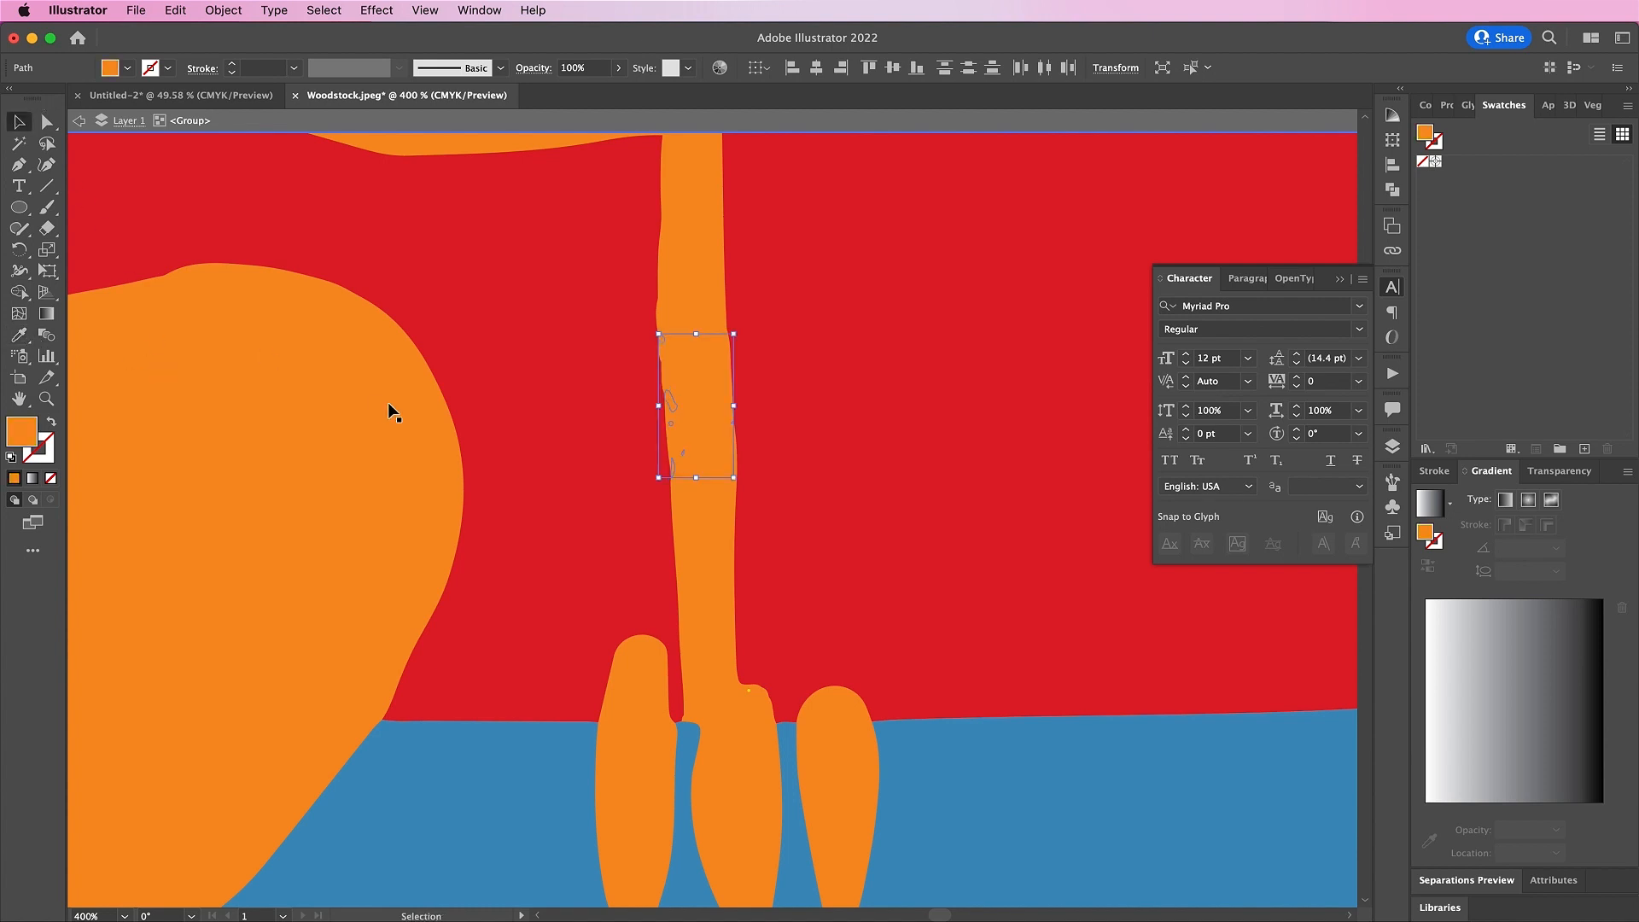
Select the blue guitar neck and all six tuning pegs, fill them with white, and exit the group
key(super+minus)
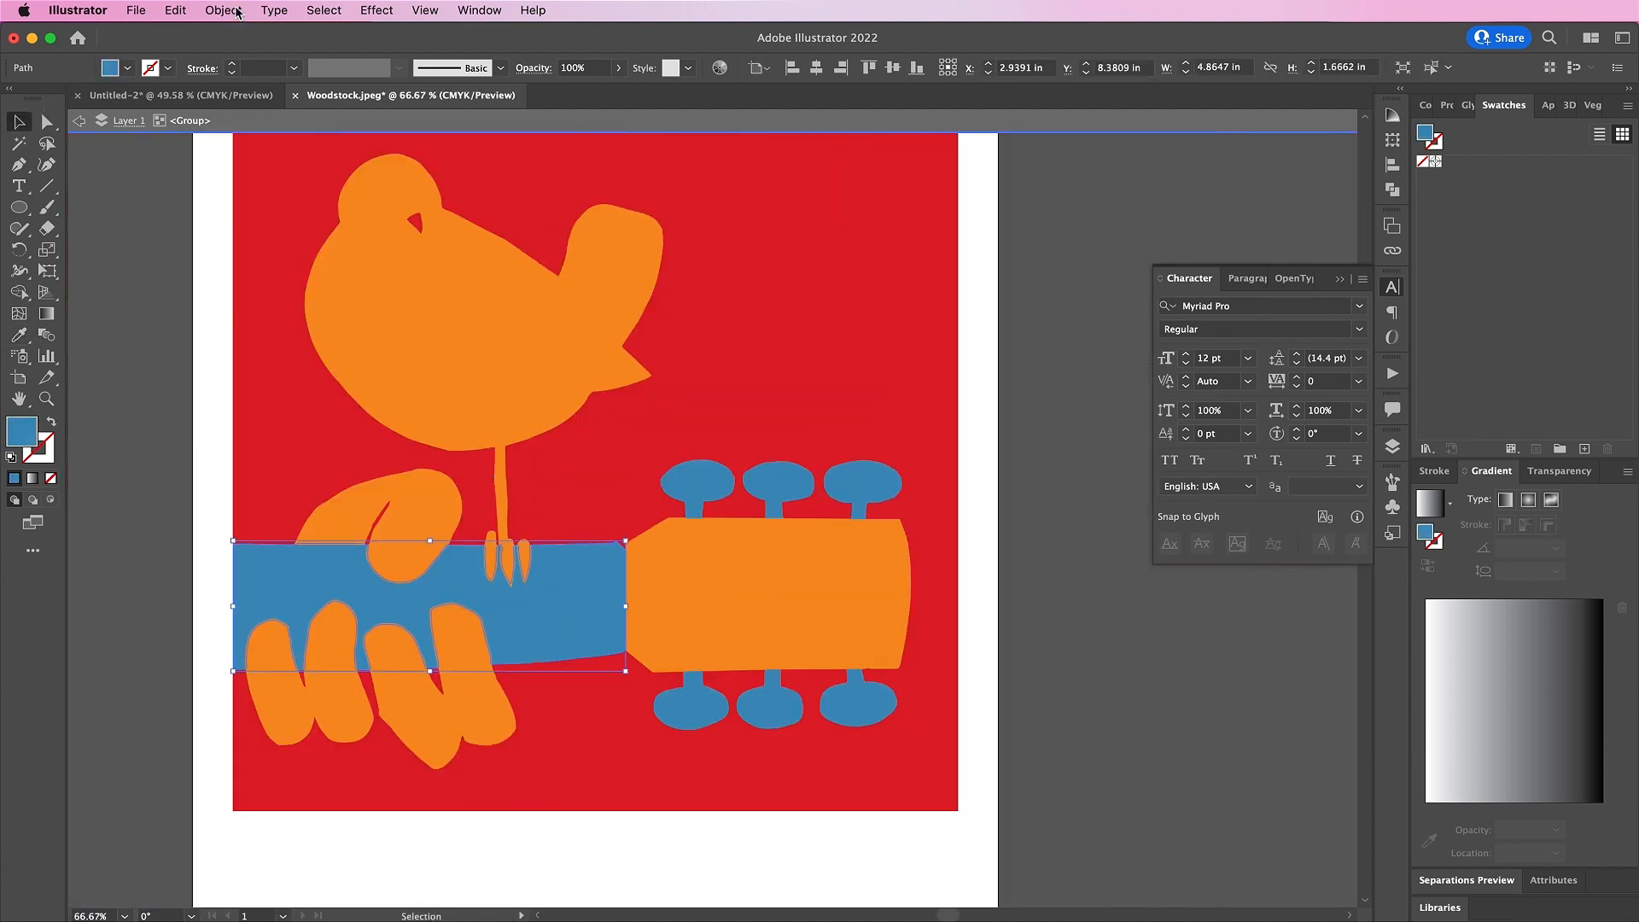
shift+click(697, 490)
shift+click(775, 488)
shift+click(859, 489)
shift+click(857, 702)
shift+click(760, 702)
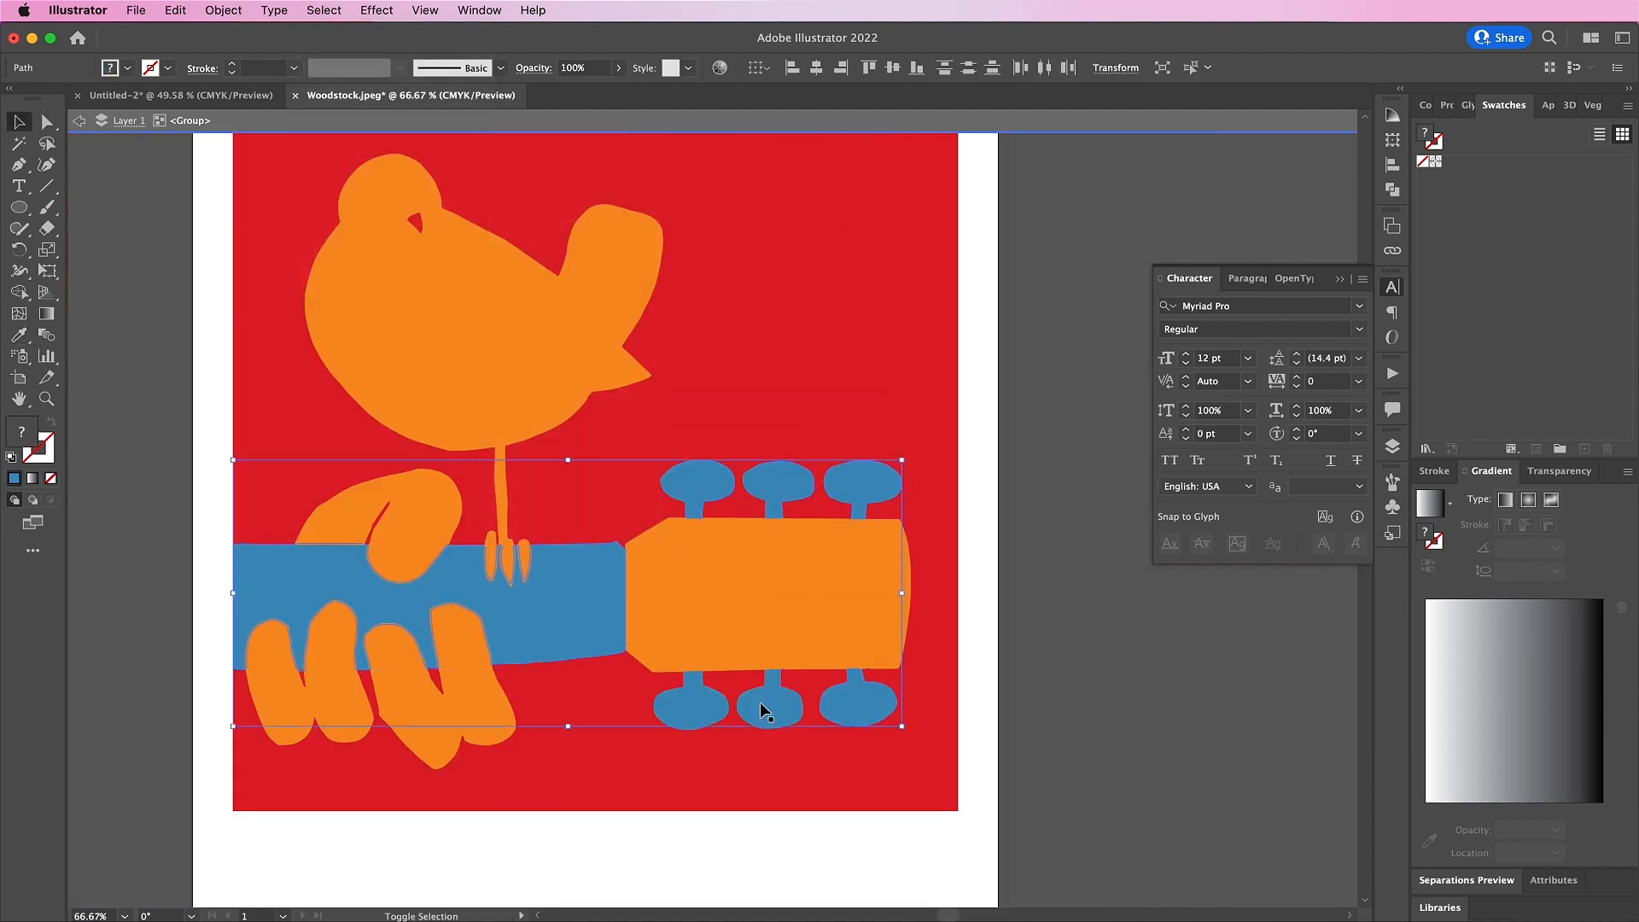
shift+click(690, 705)
double_click(21, 432)
drag(501, 633, 193, 444)
double_click(172, 431)
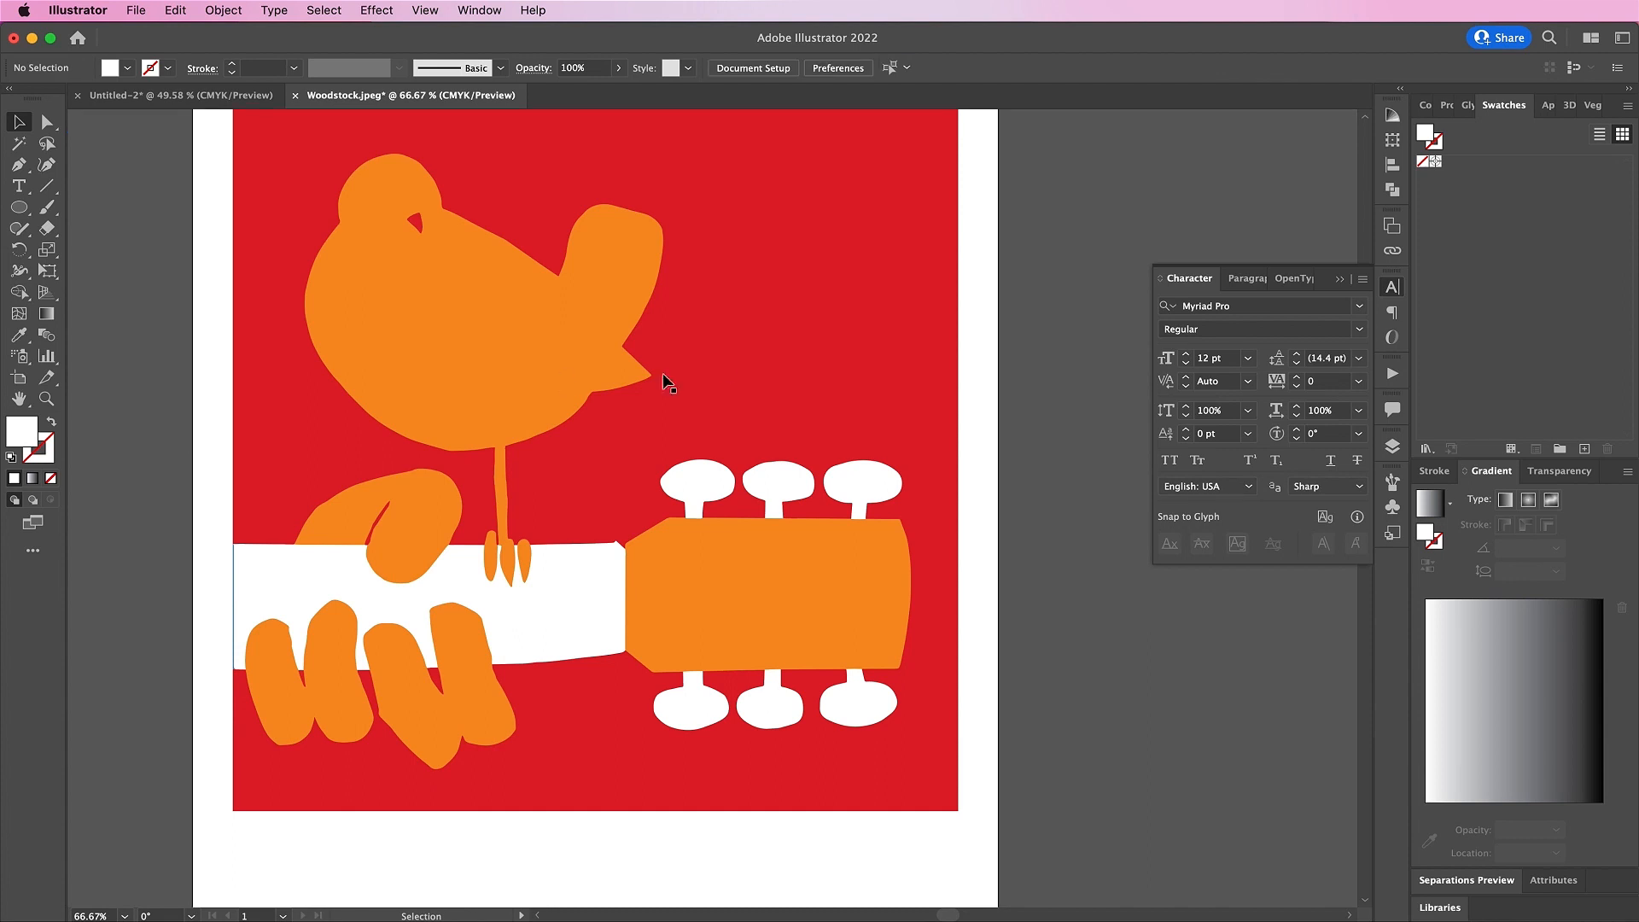
Delete the red background square inside the traced group, together with shapes matching its fill color
click(720, 367)
double_click(719, 360)
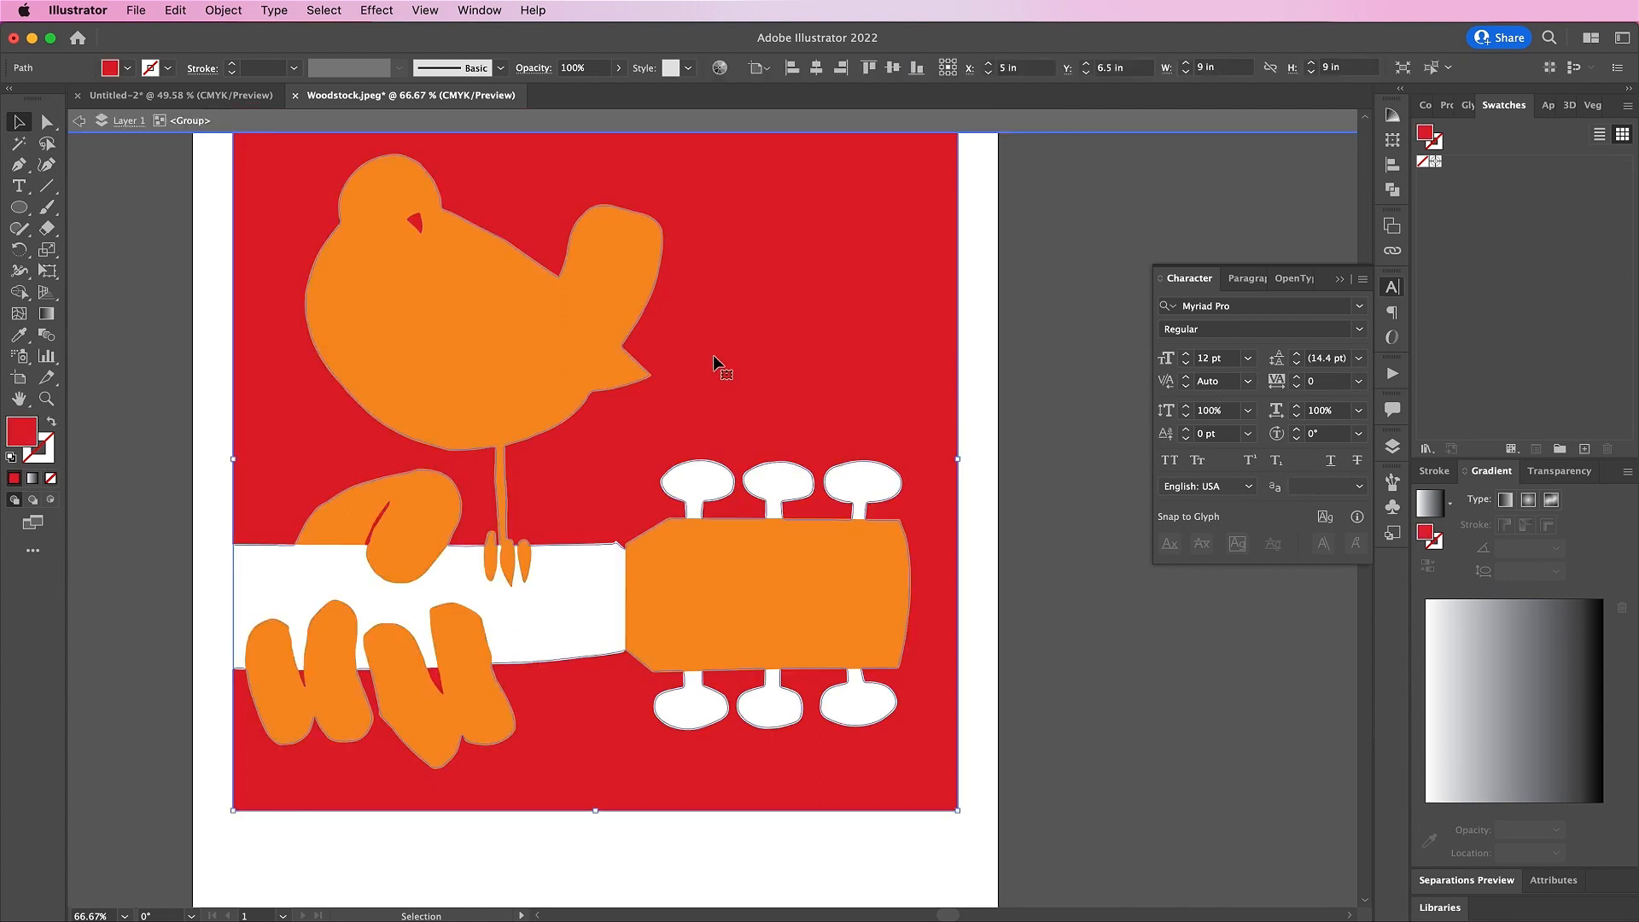
click(324, 10)
mouse_move(401, 193)
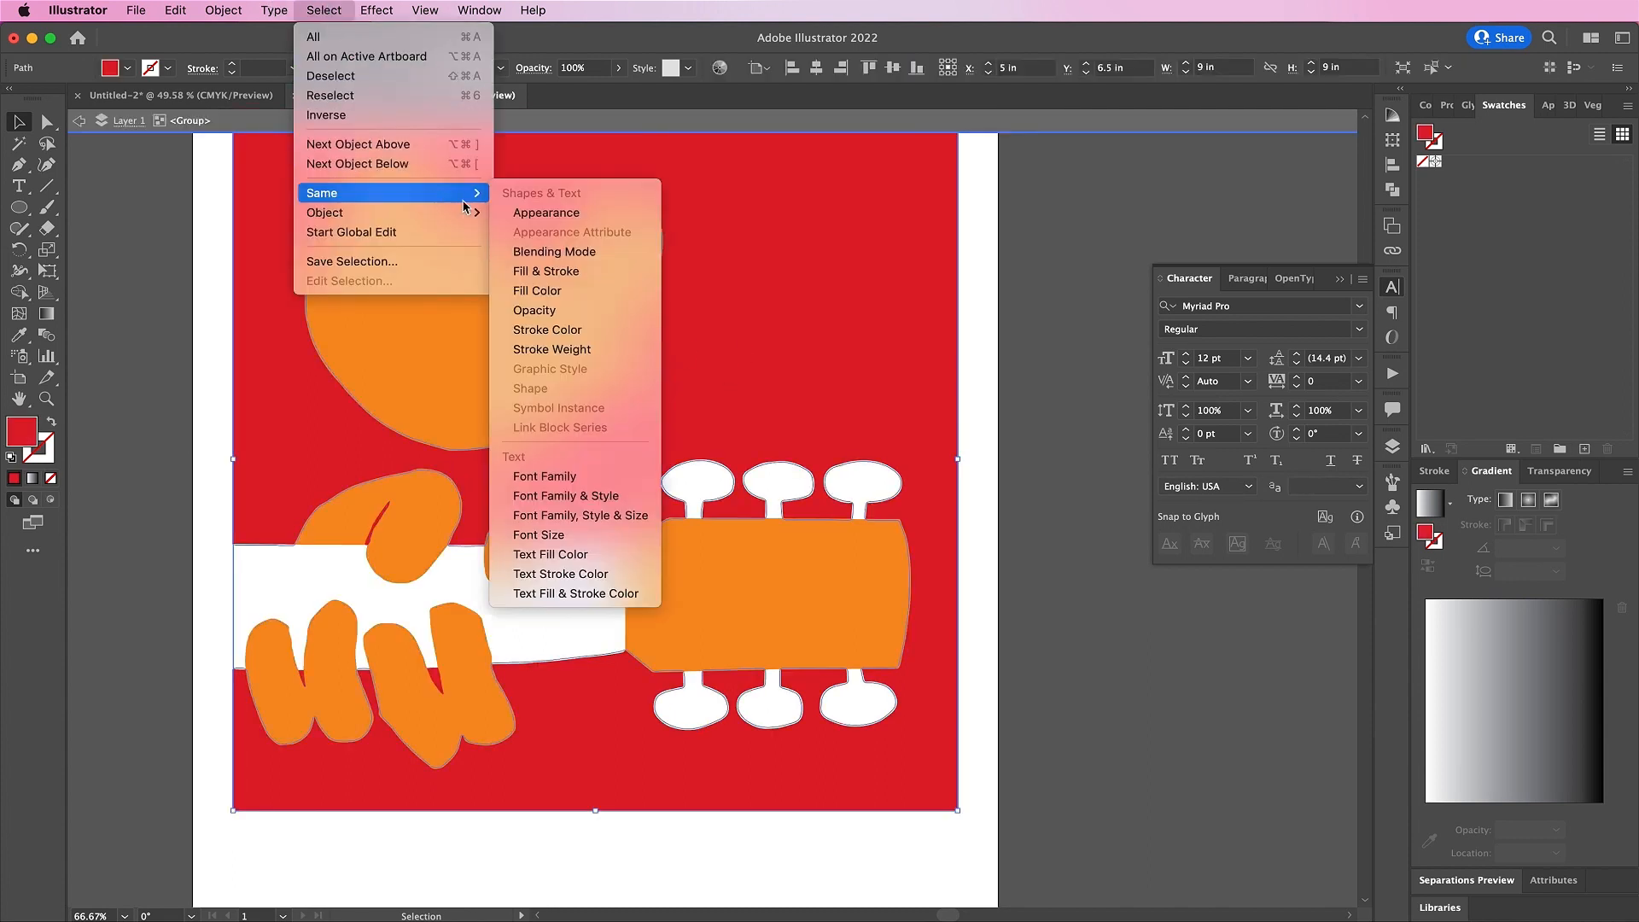
click(538, 290)
key(Delete)
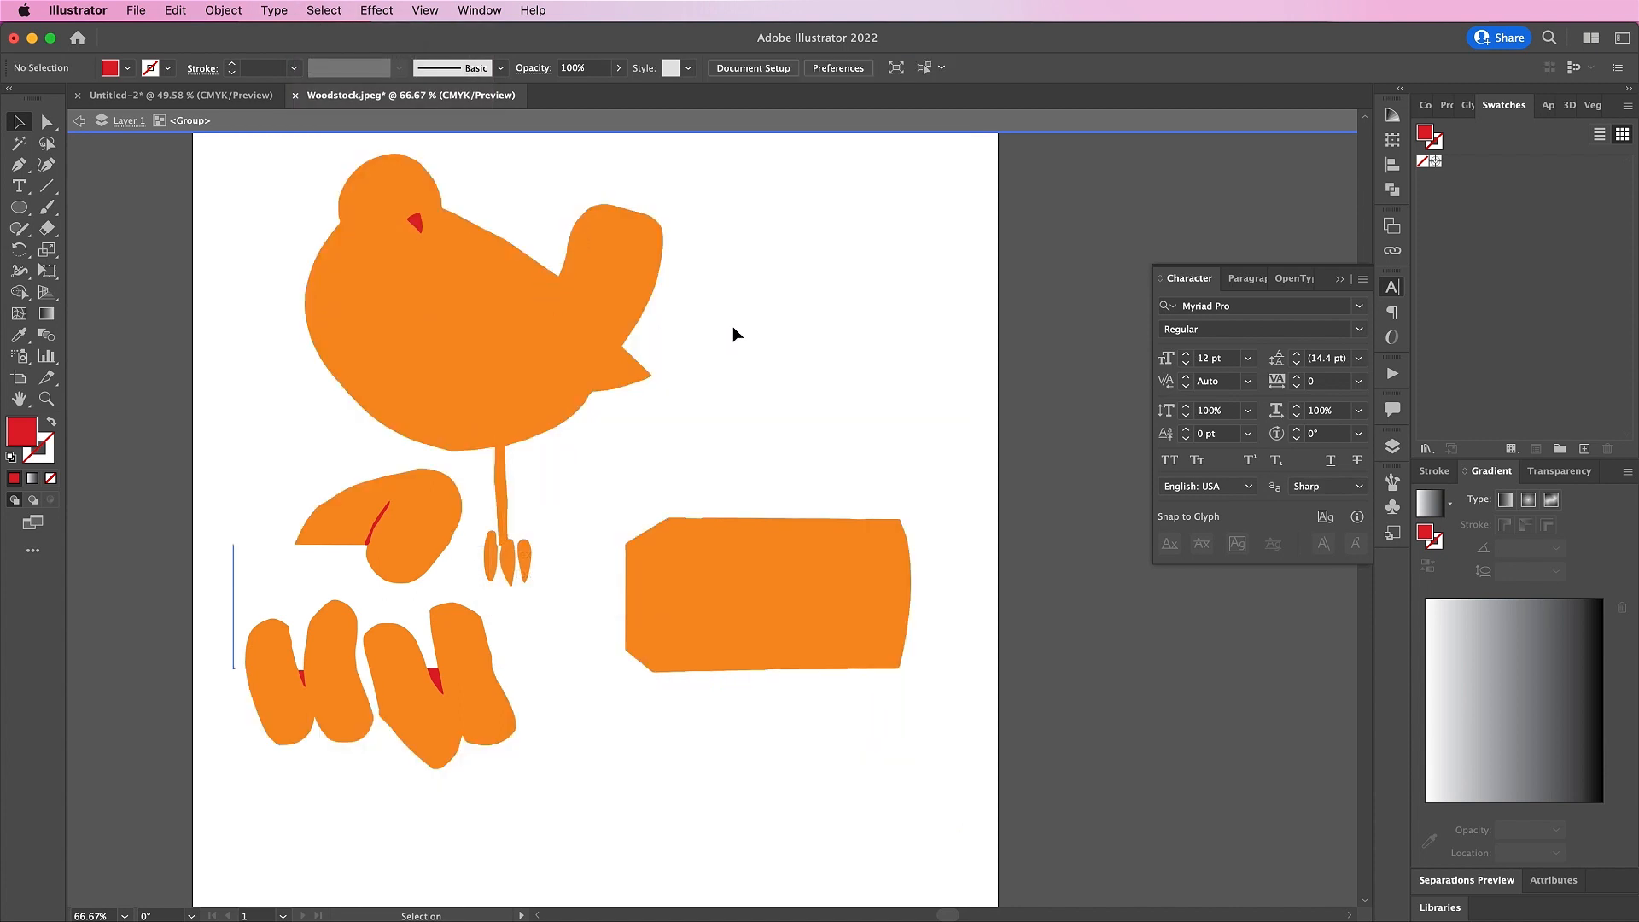
Cut the red eye shape out of the bird's body with the Pathfinder's Minus Front
click(416, 218)
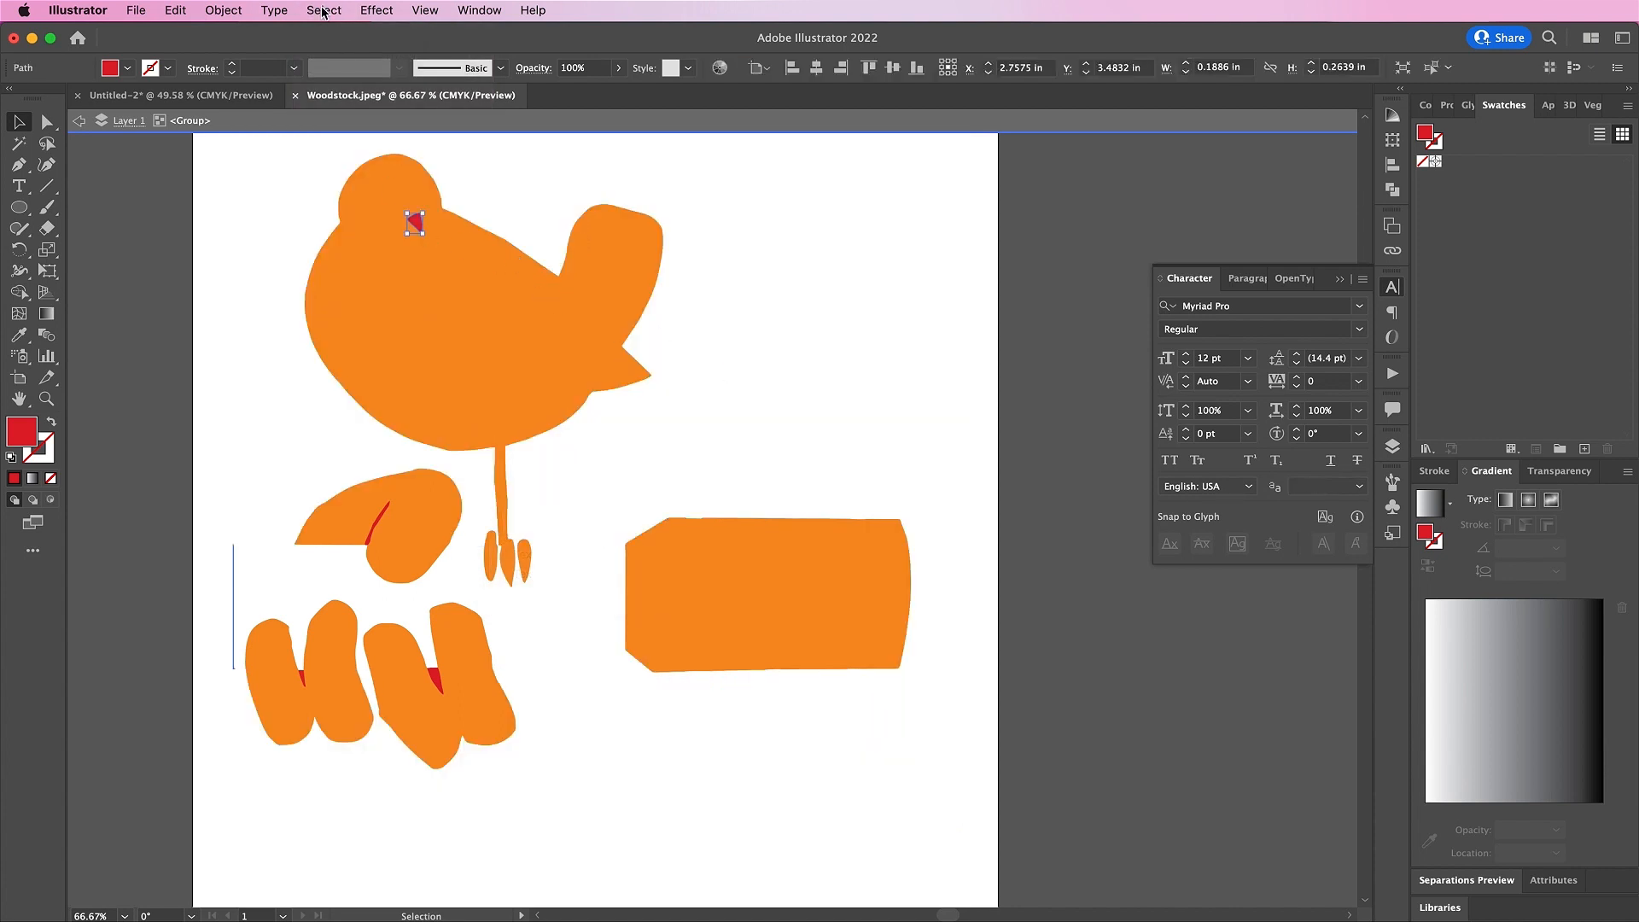
click(323, 9)
click(460, 299)
shift+click(459, 298)
click(1391, 190)
click(1204, 153)
Cut the red slivers out of the thumb and fingers with Minus Front
click(375, 526)
shift+click(418, 520)
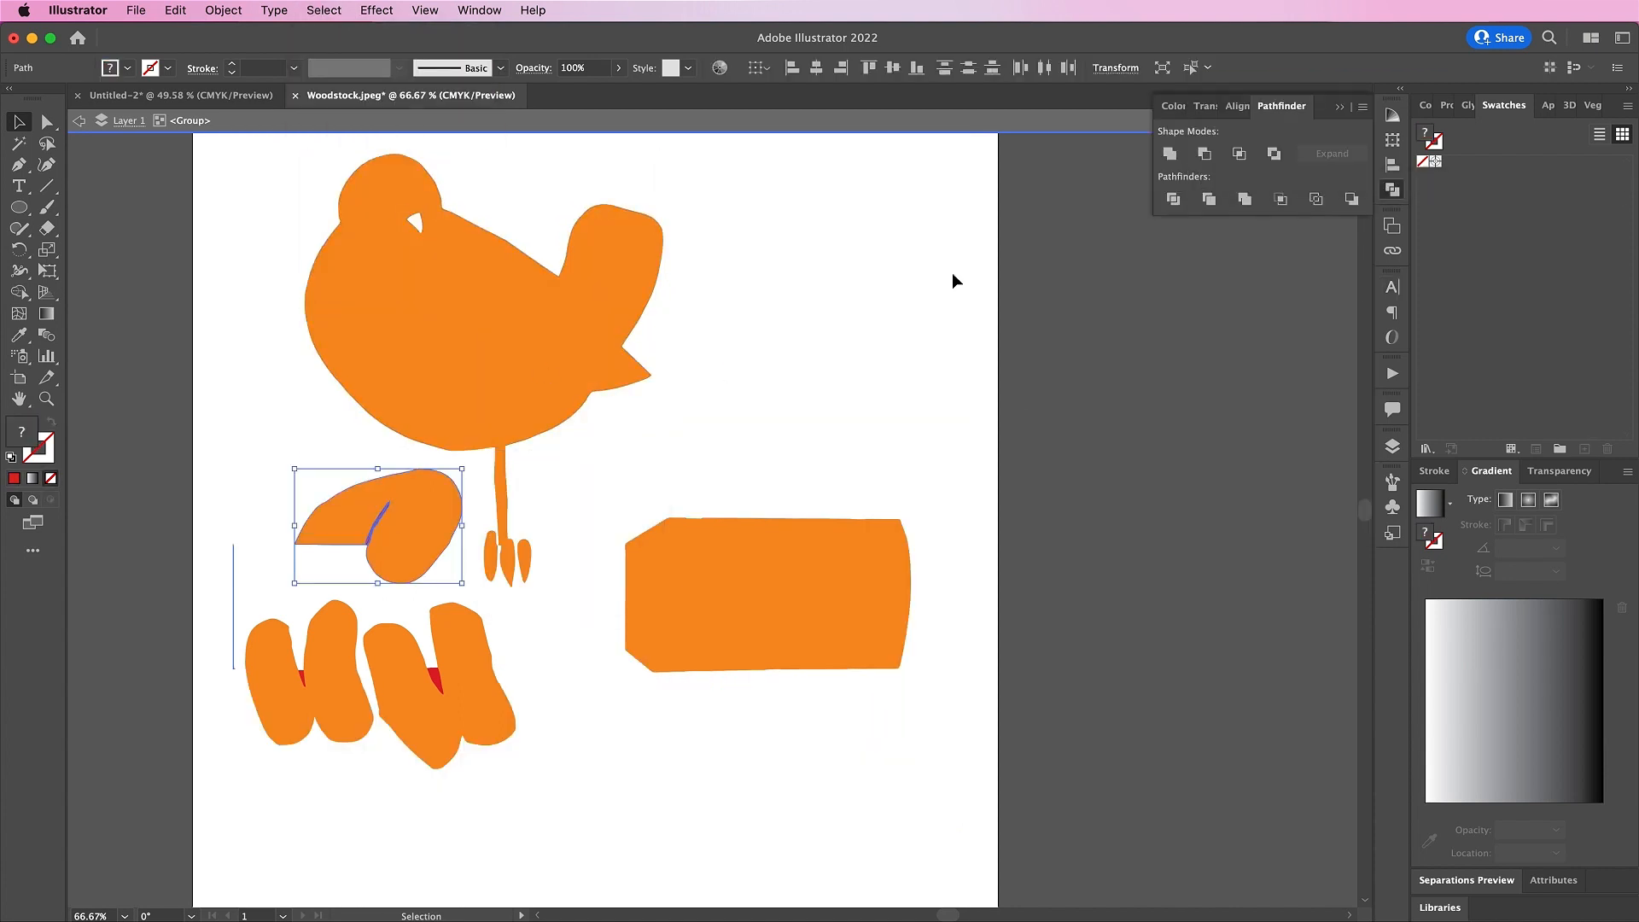
click(1203, 154)
click(435, 679)
shift+click(465, 700)
Delete the thin blue vertical line beside the fingers and exit the group
scroll(208, 638, up, 4)
click(321, 279)
key(Escape)
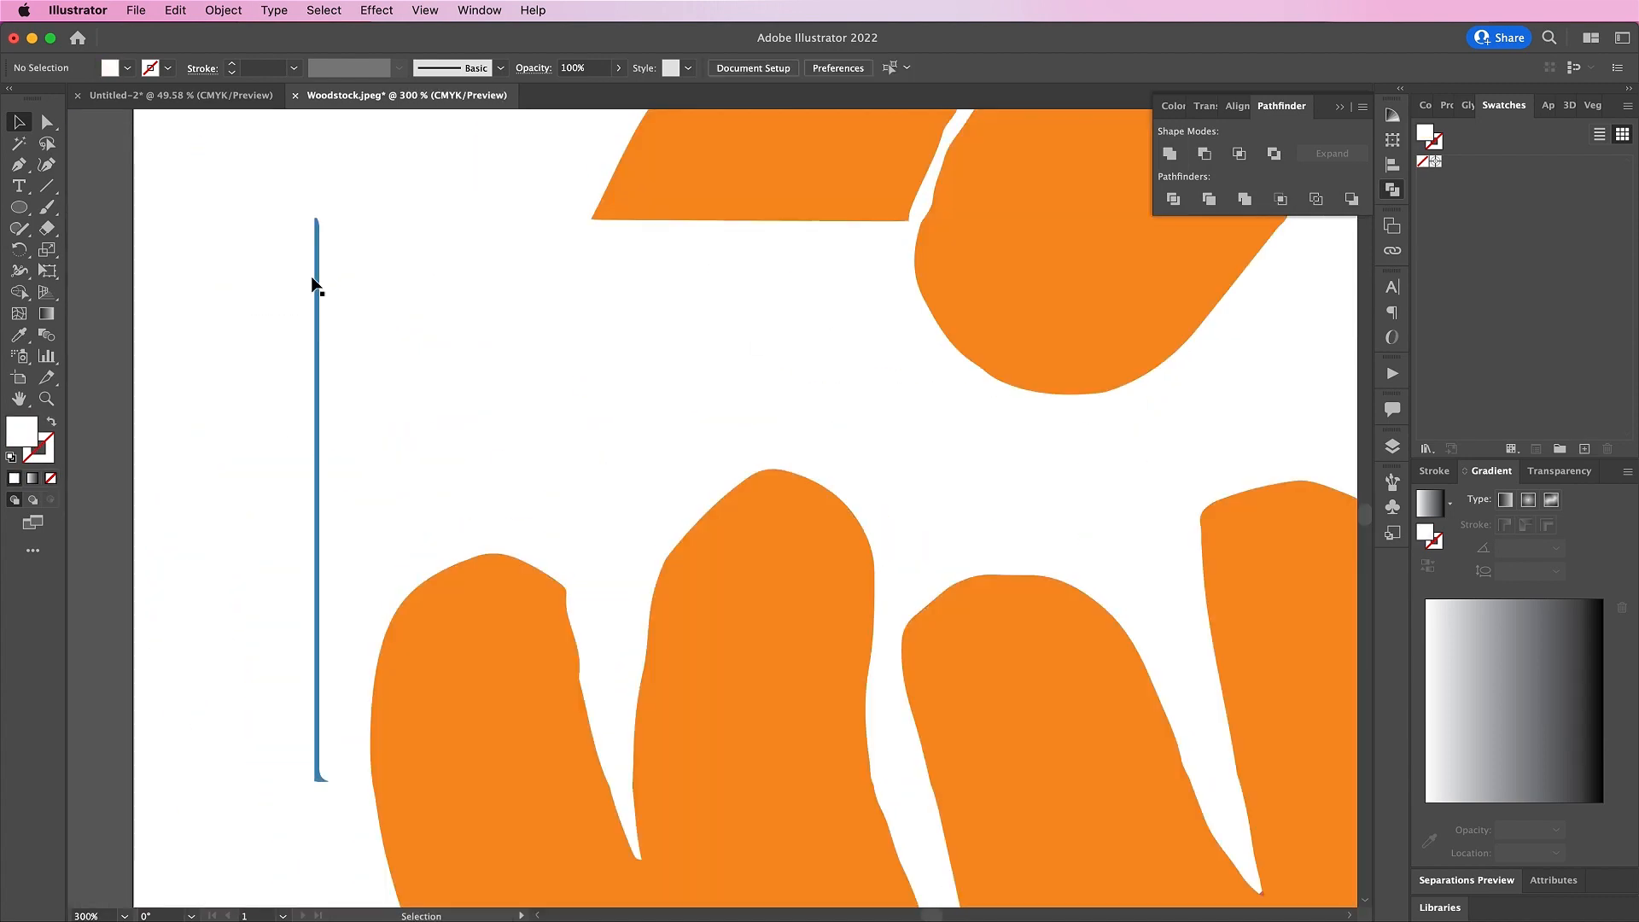
double_click(314, 285)
key(Delete)
key(Escape)
Copy the whole bird and guitar artwork and paste it into the Untitled-2 poster document
key(super+minus)
key(super+minus)
key(super+minus)
key(super+minus)
key(super+minus)
key(super+a)
key(super+c)
key(ctrl+Tab)
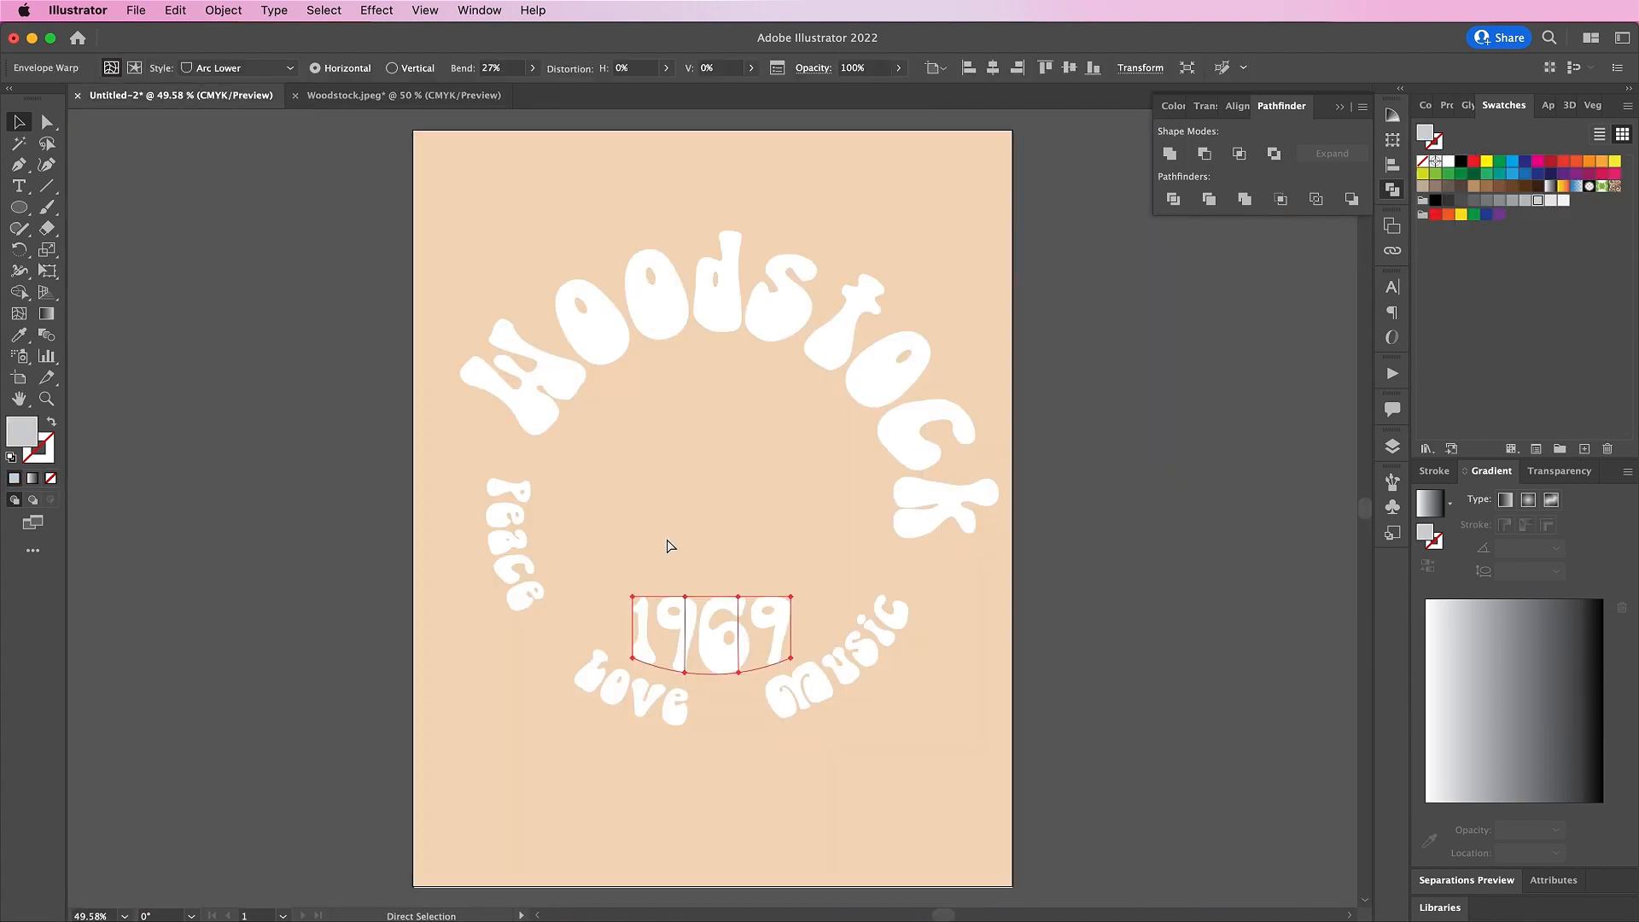
key(super+v)
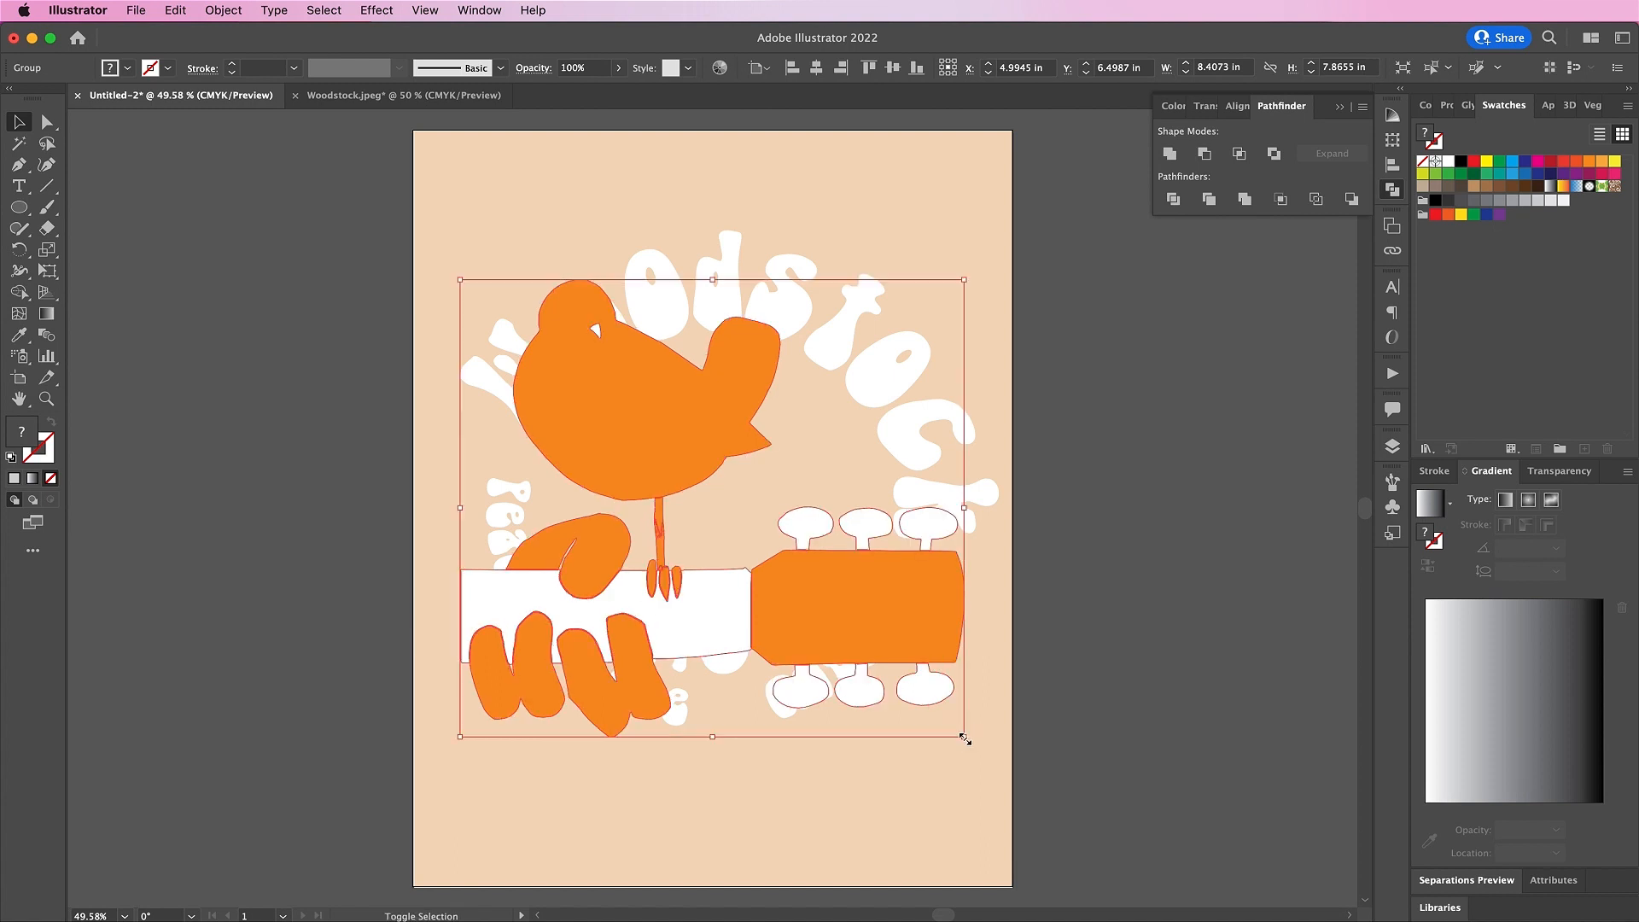
Scale the bird and guitar illustration to about 4.64 by 4.34 in and place it inside the lettering circle above 1969
drag(965, 739, 867, 708)
drag(805, 574, 805, 518)
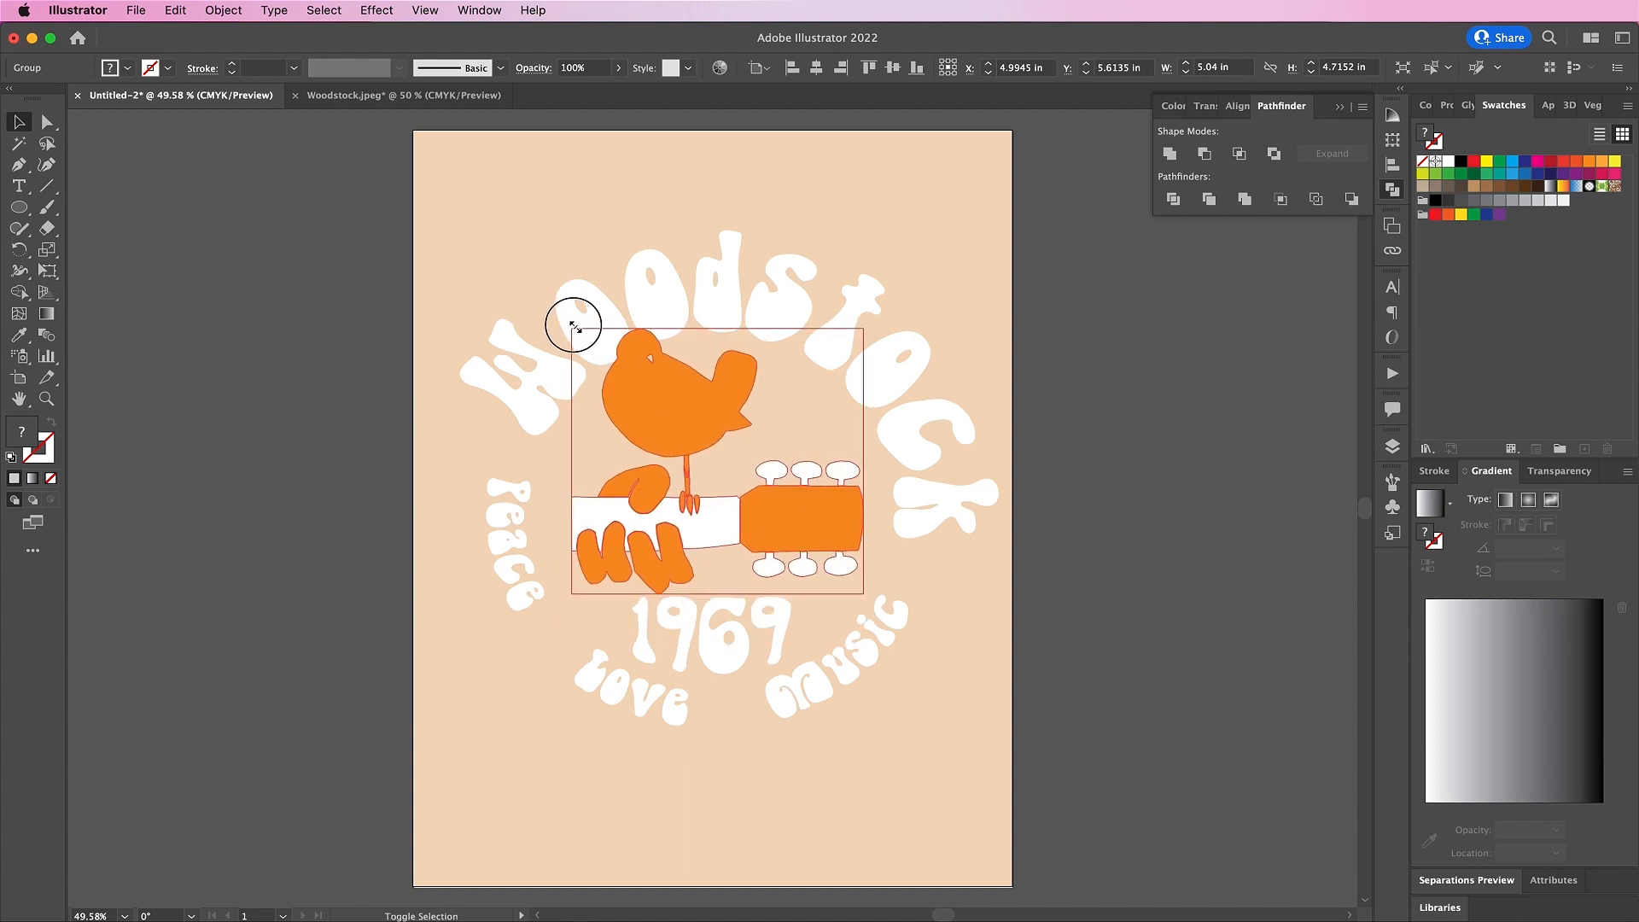
drag(586, 334, 589, 337)
drag(787, 519, 774, 509)
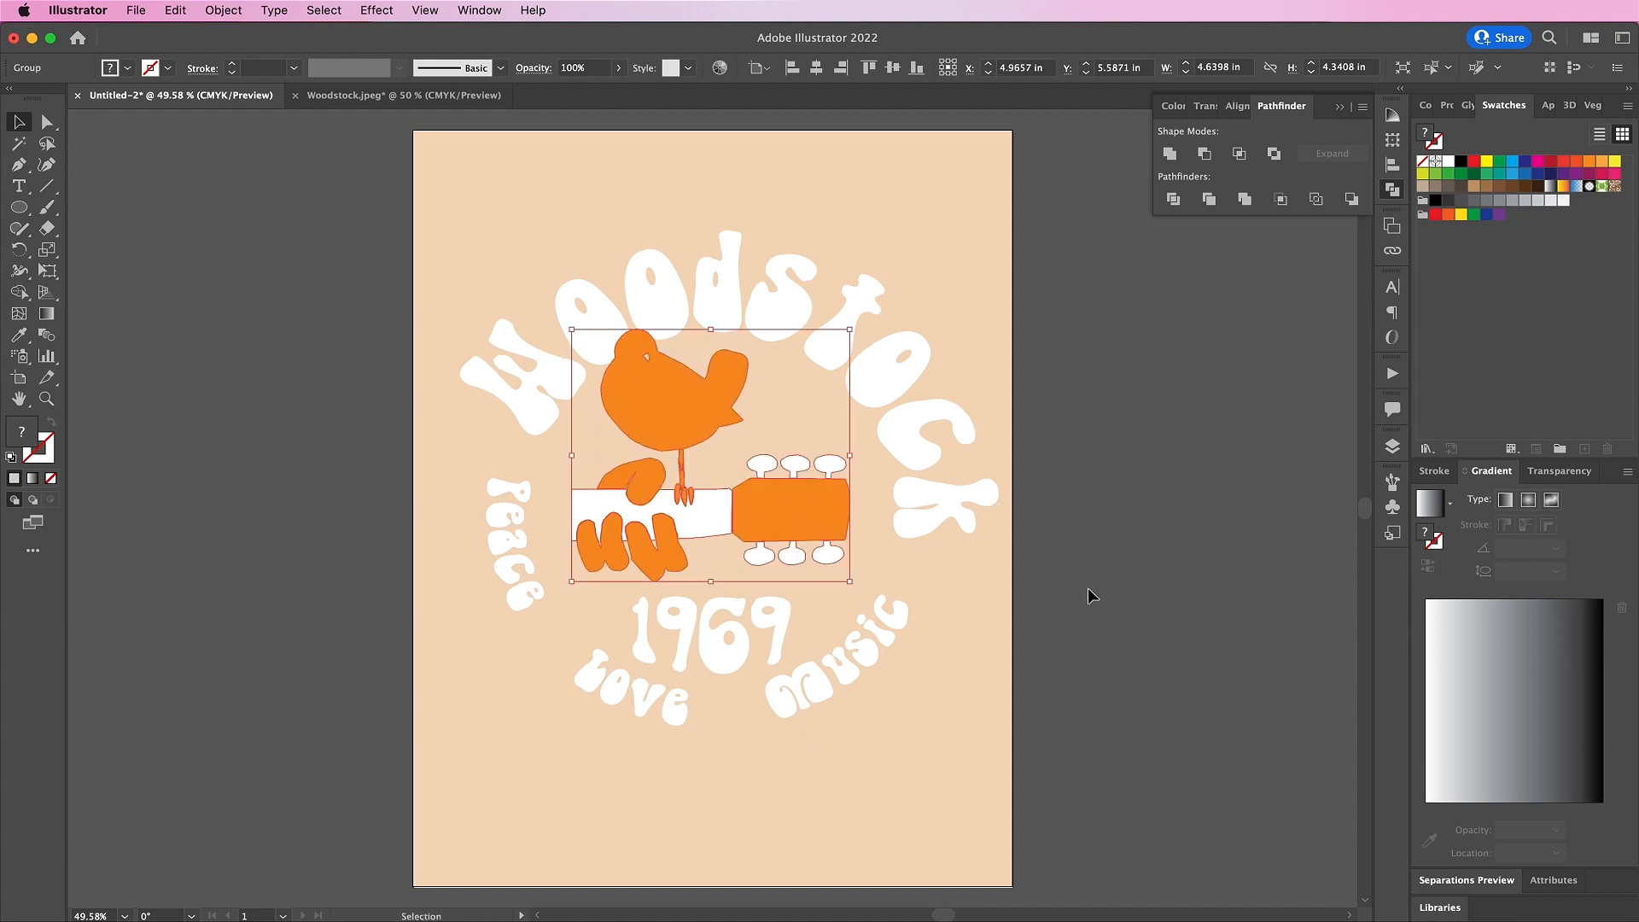
click(1135, 625)
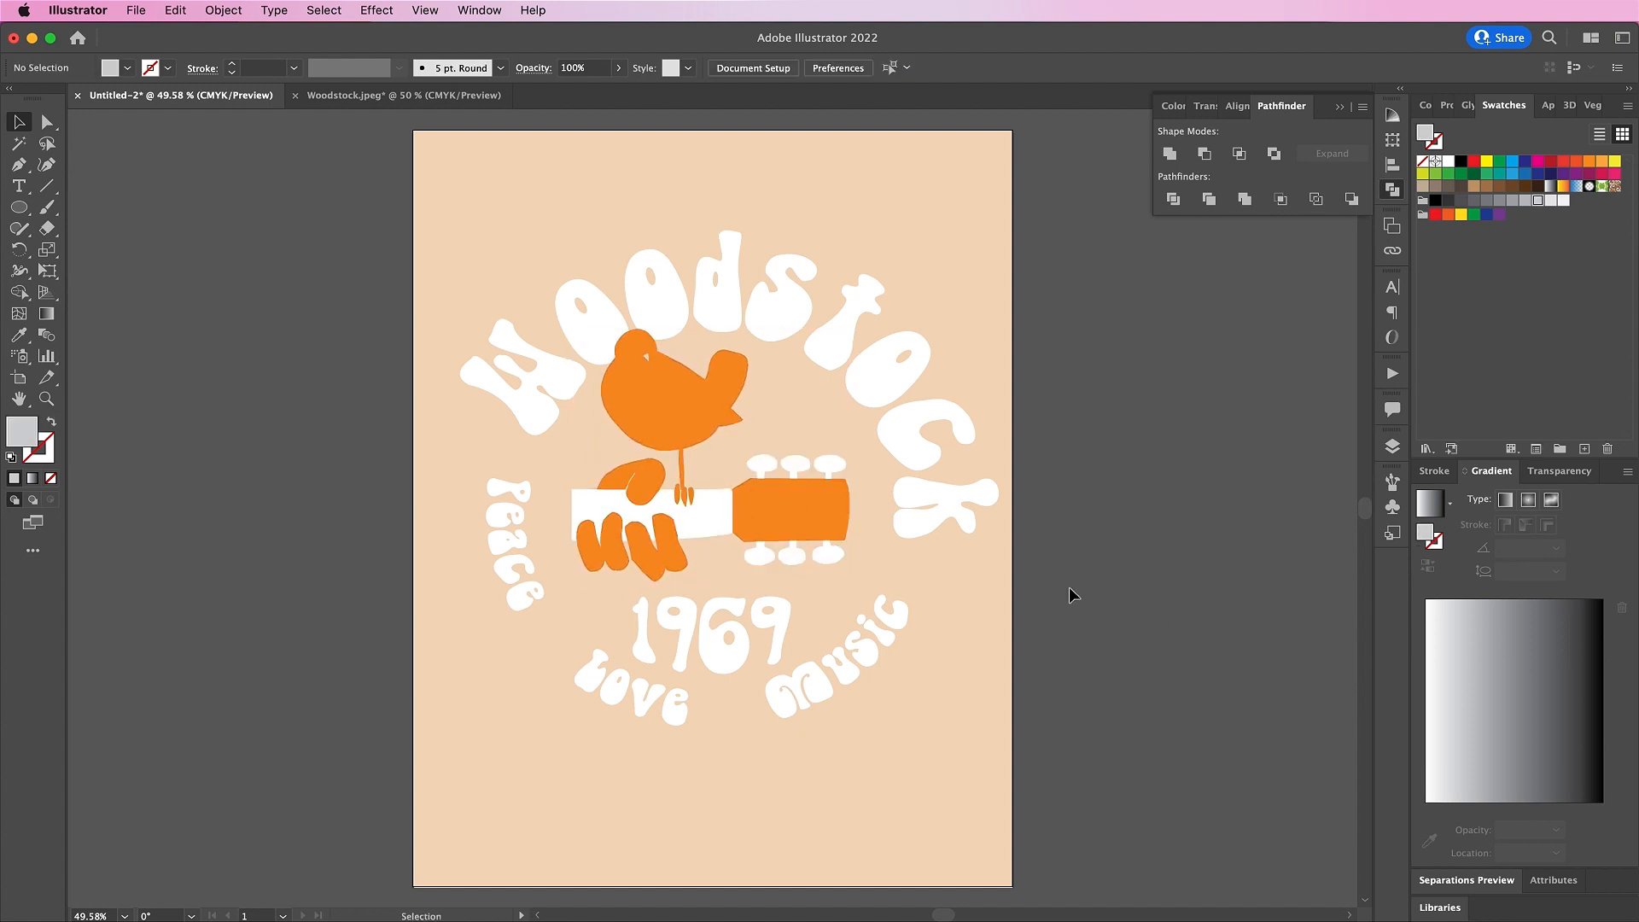
Open Starburst.ai from the Assets folder
key(super+o)
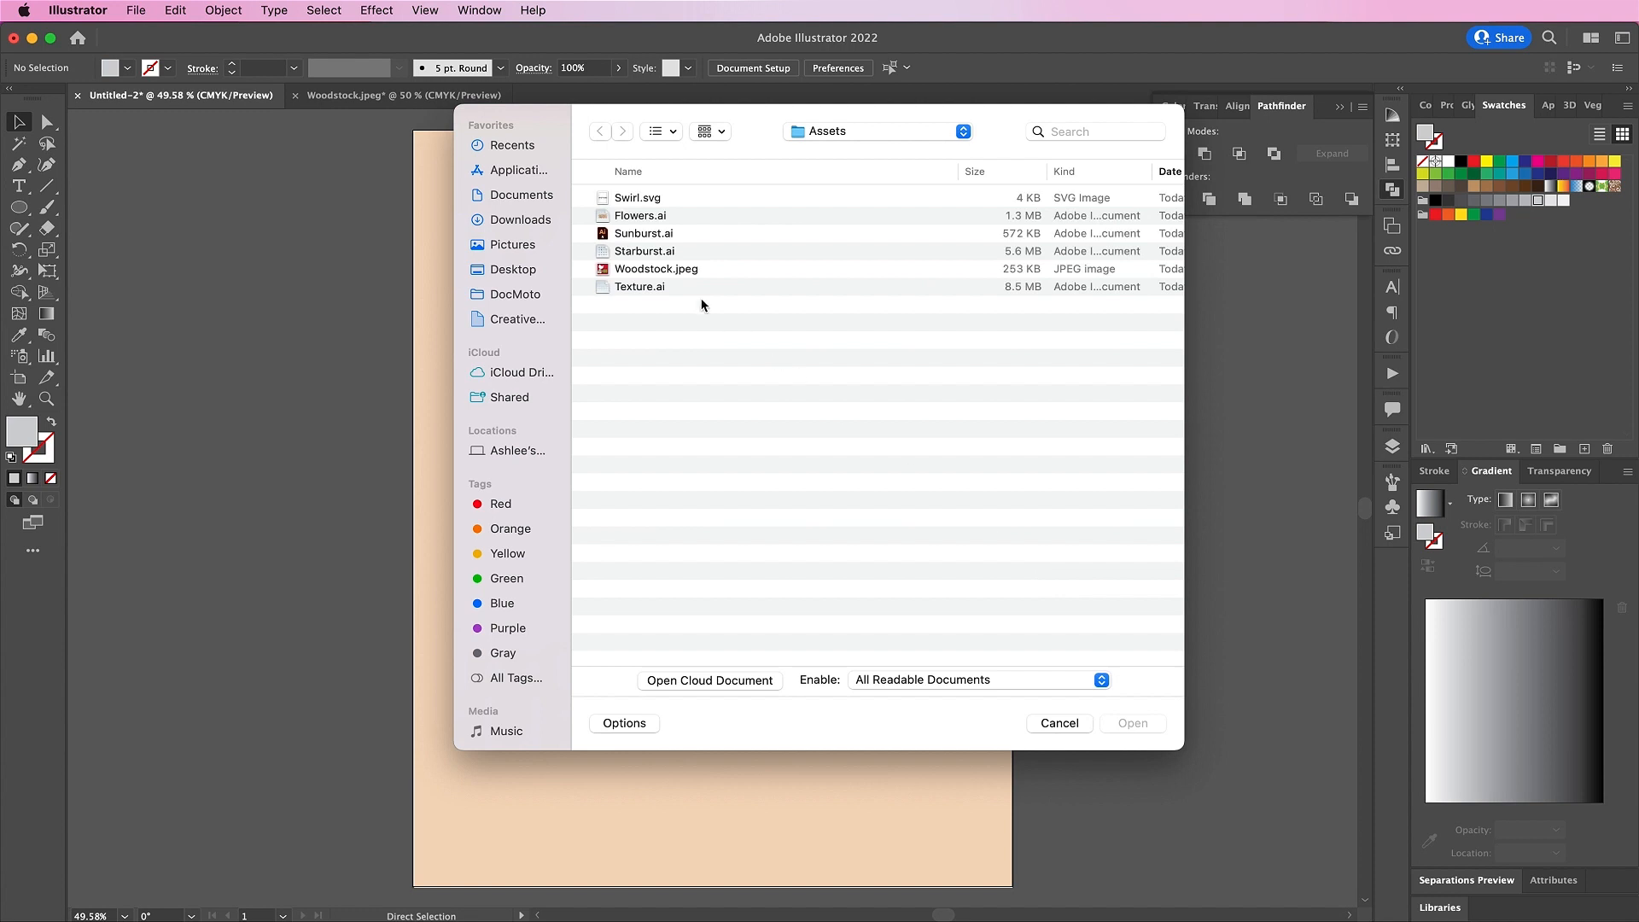
double_click(651, 252)
key(Return)
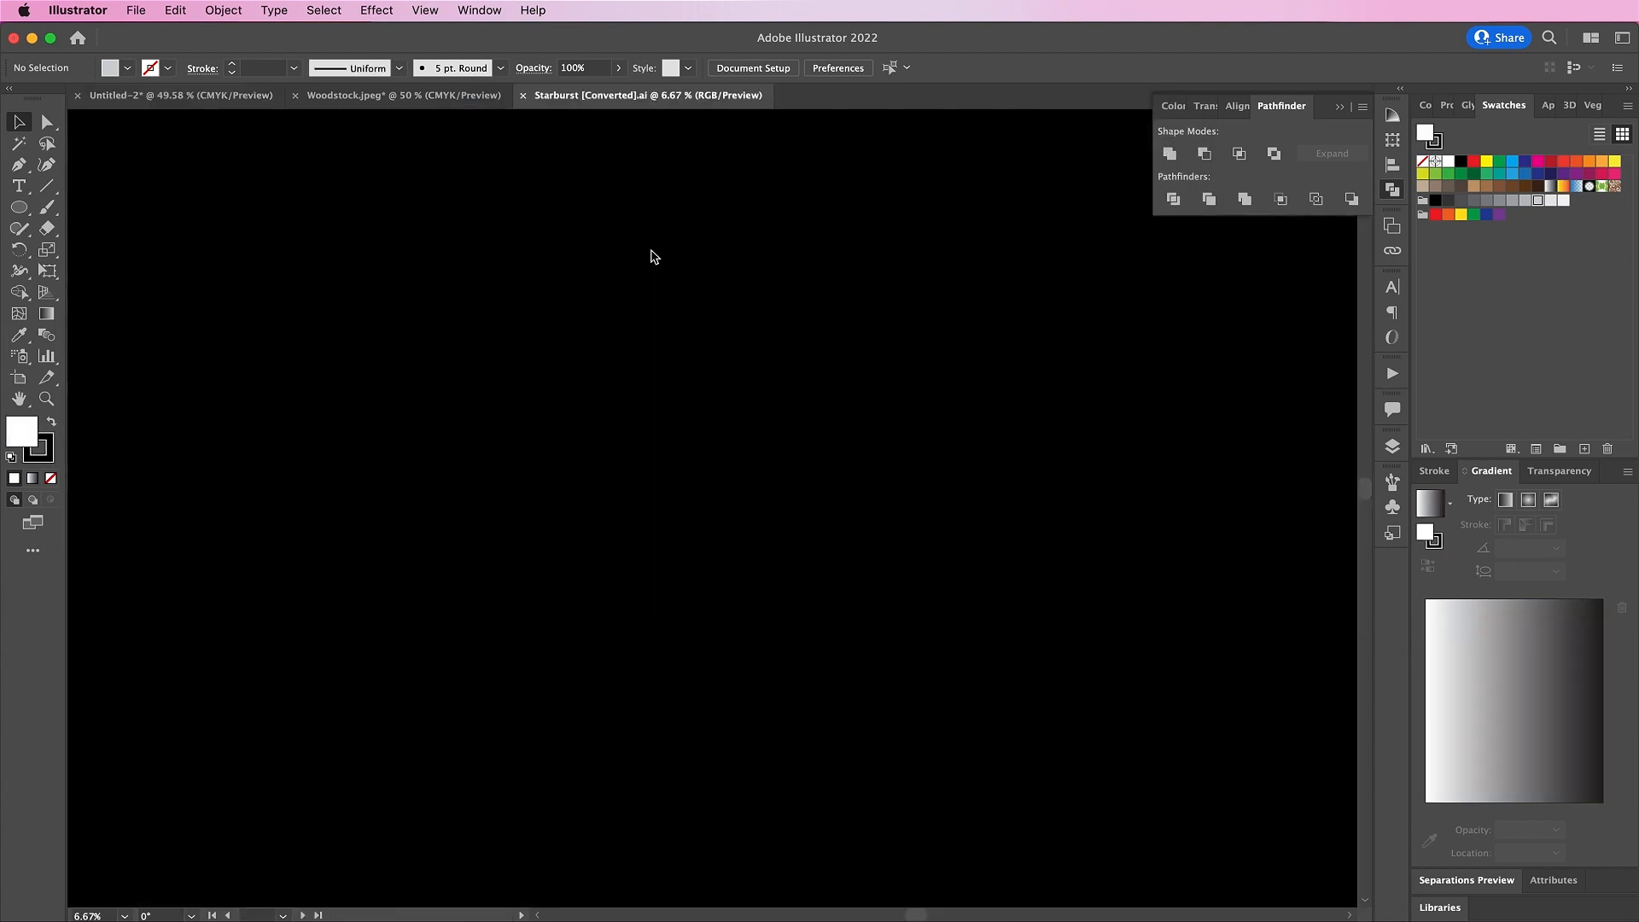
Copy the largest four-pointed star from the three-star group in the second row and paste it into the Untitled-2 poster
click(706, 354)
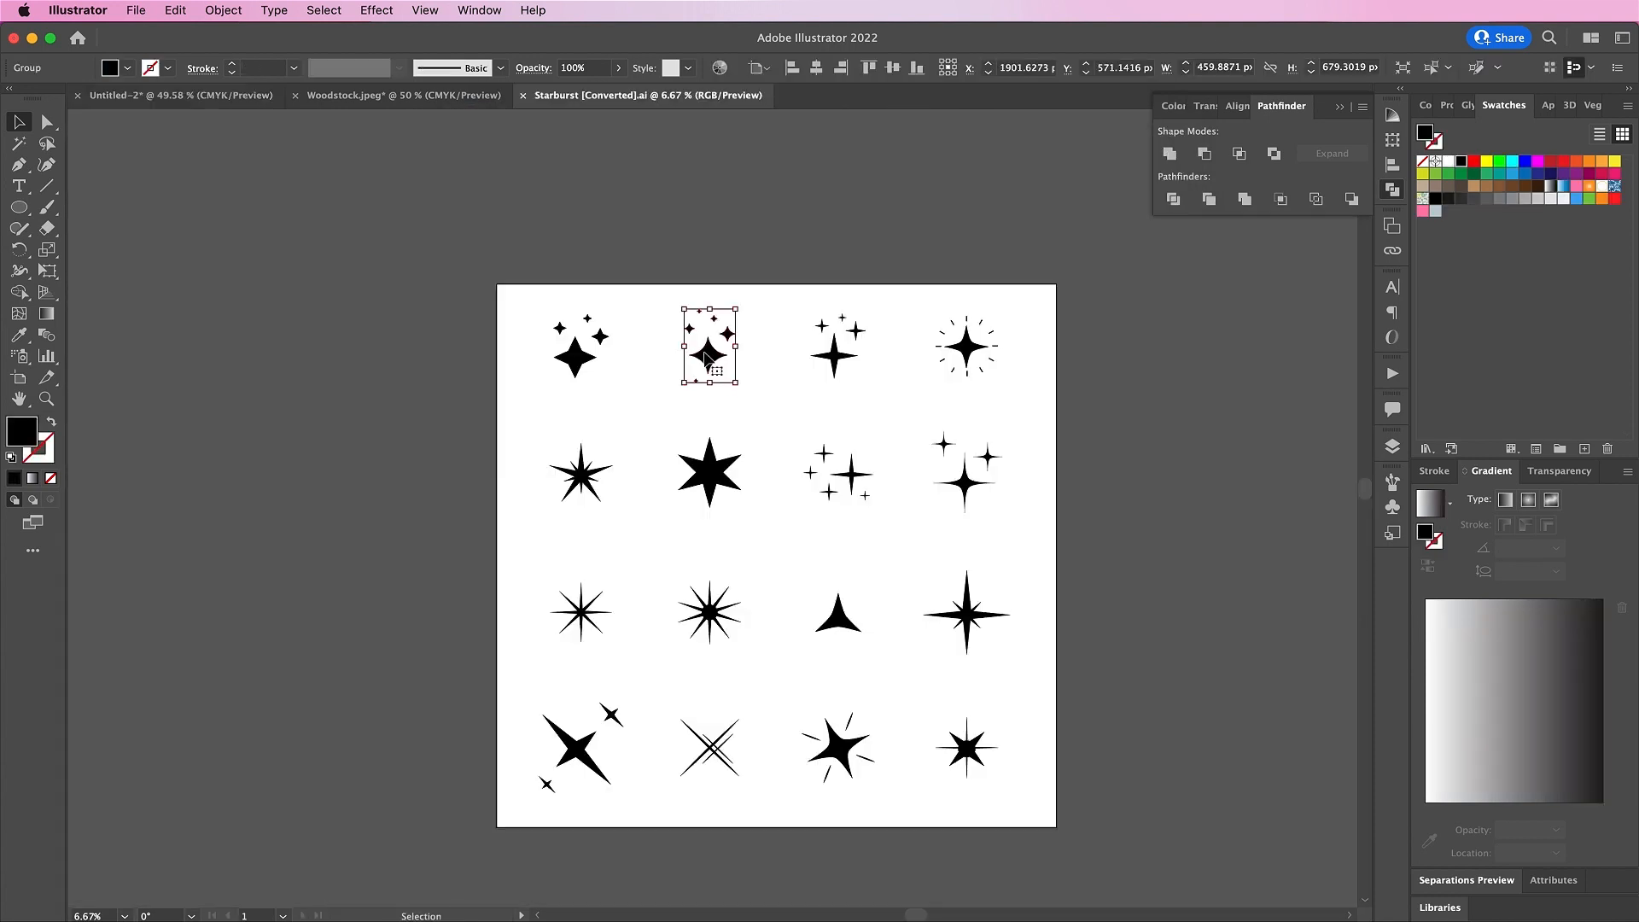
double_click(834, 361)
double_click(965, 485)
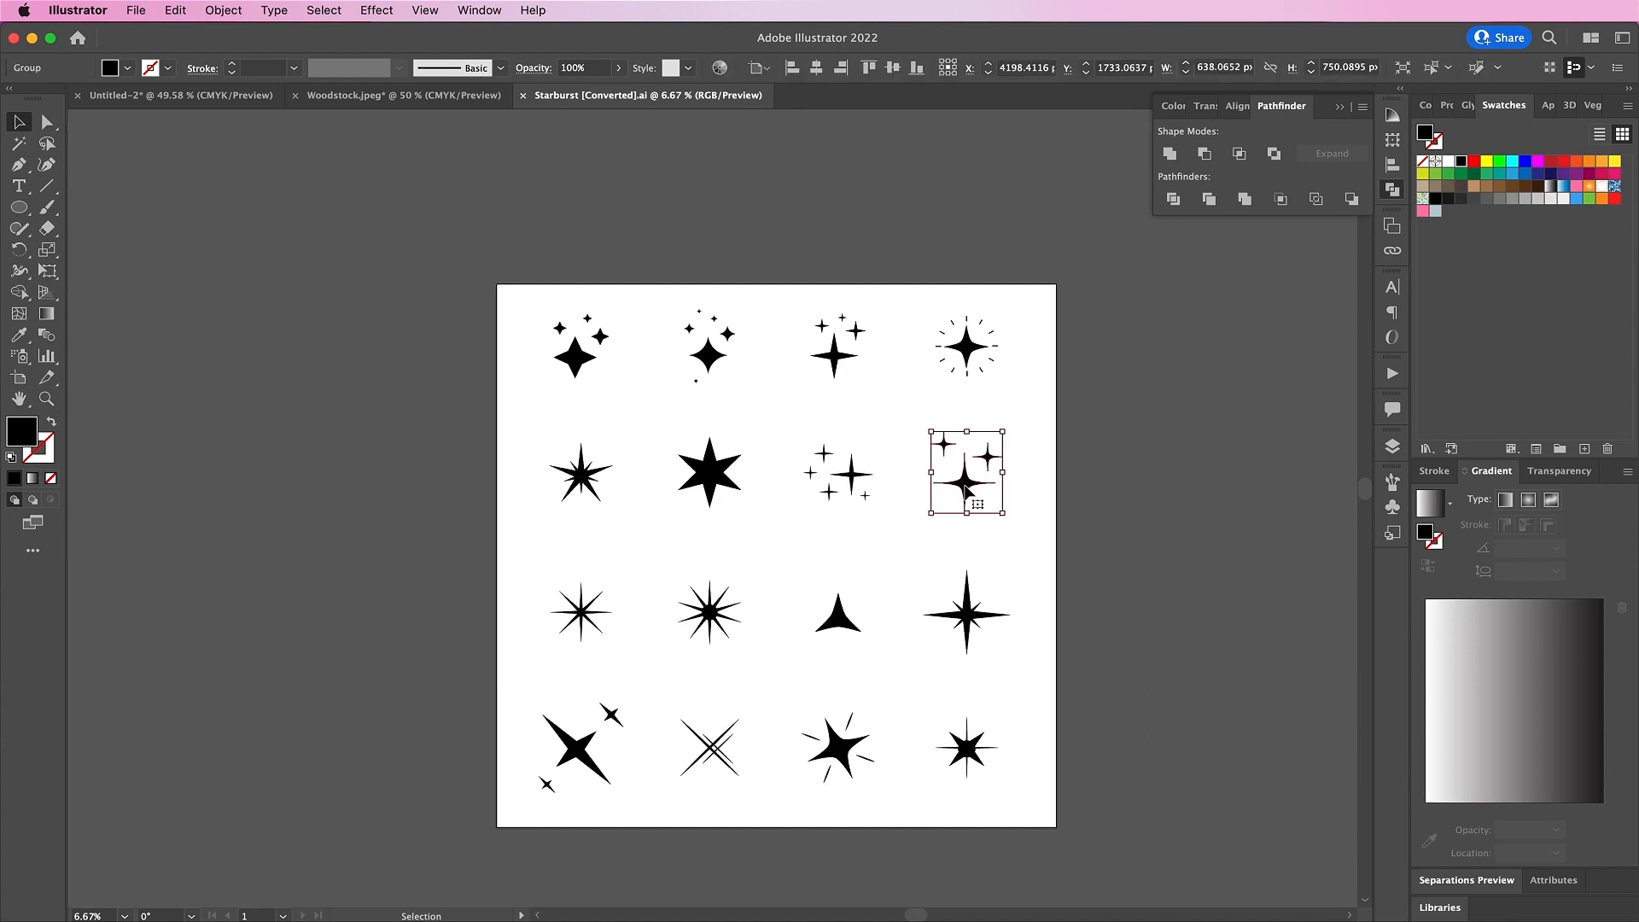
double_click(965, 484)
key(super+c)
click(256, 95)
key(super+v)
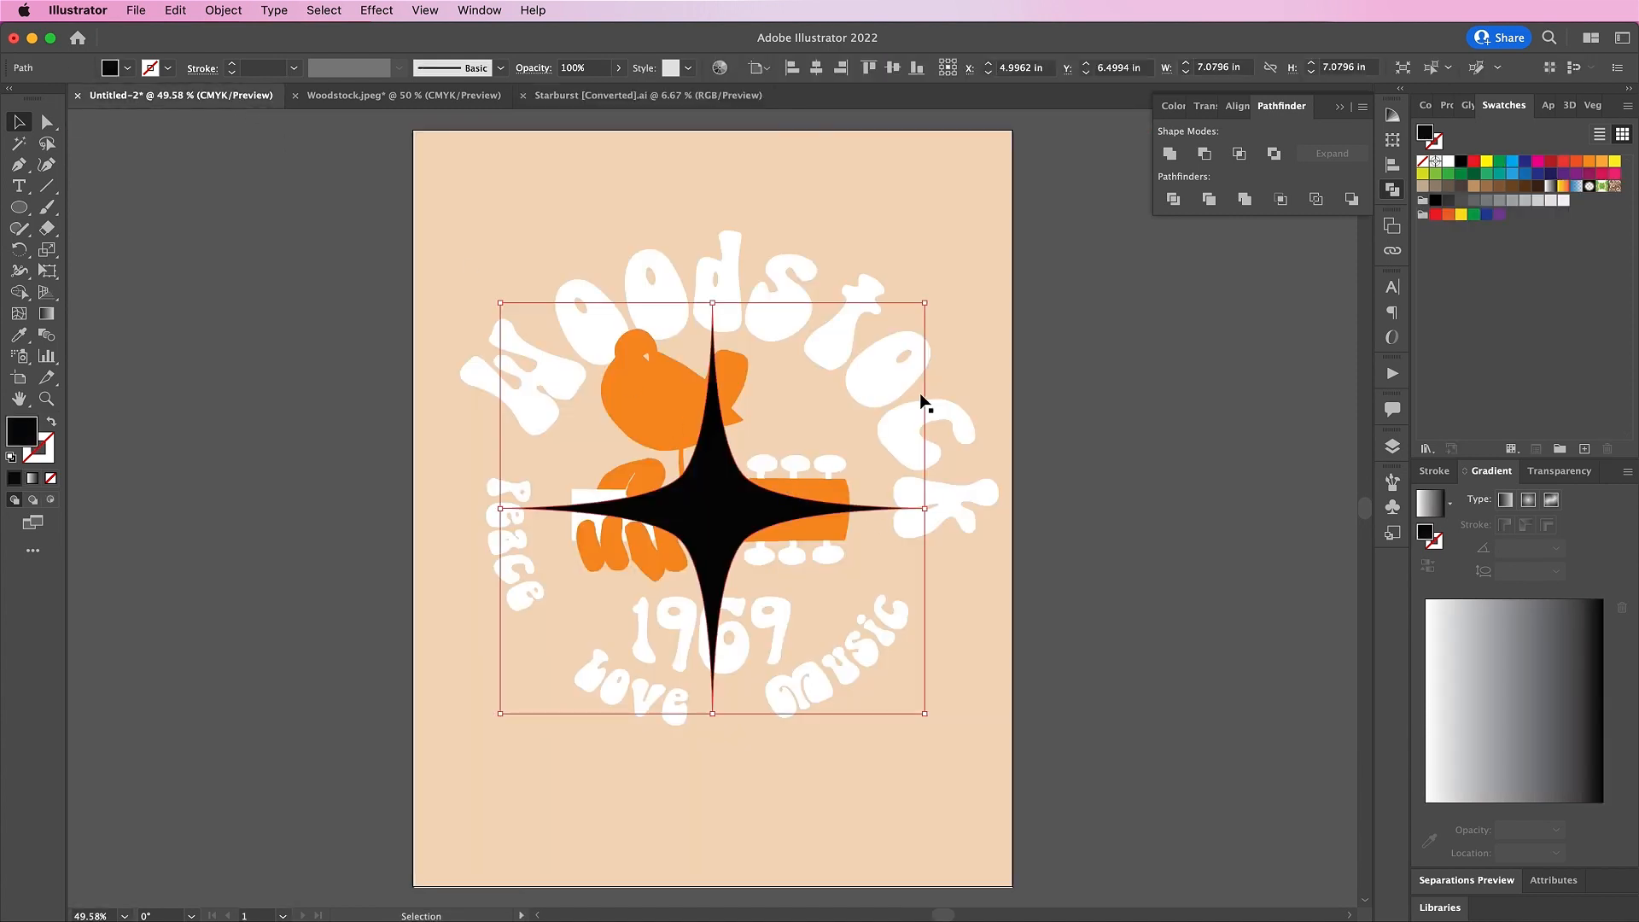
Scale the star to about 0.78 in, place it between the W and the bird's belly, and fill it white
drag(924, 303, 547, 570)
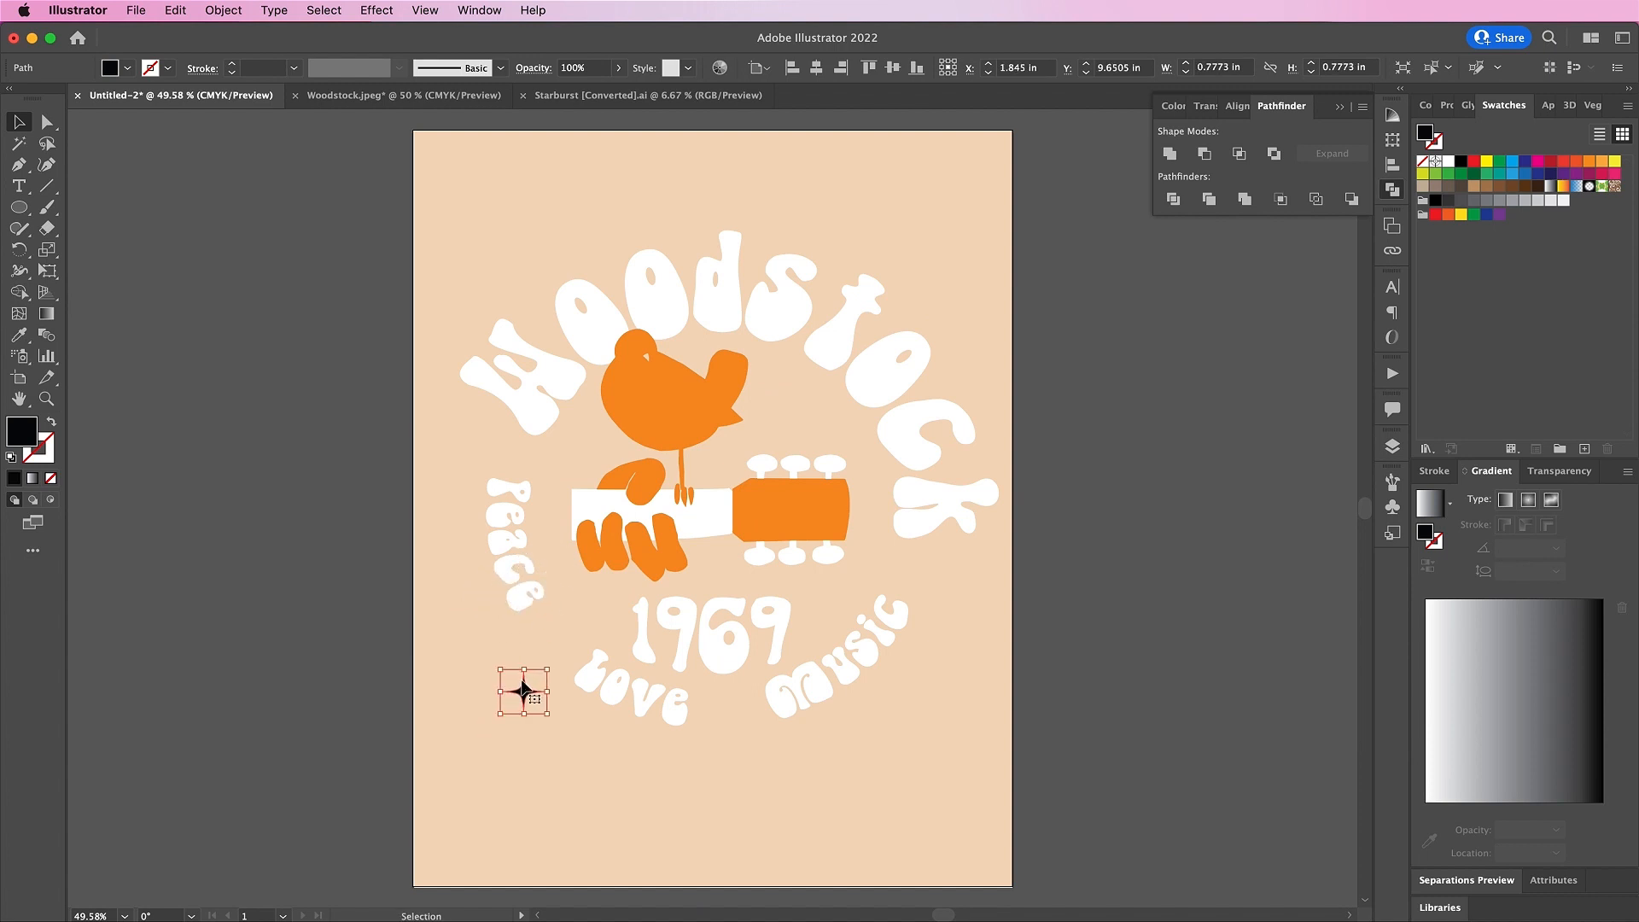
drag(525, 690, 584, 452)
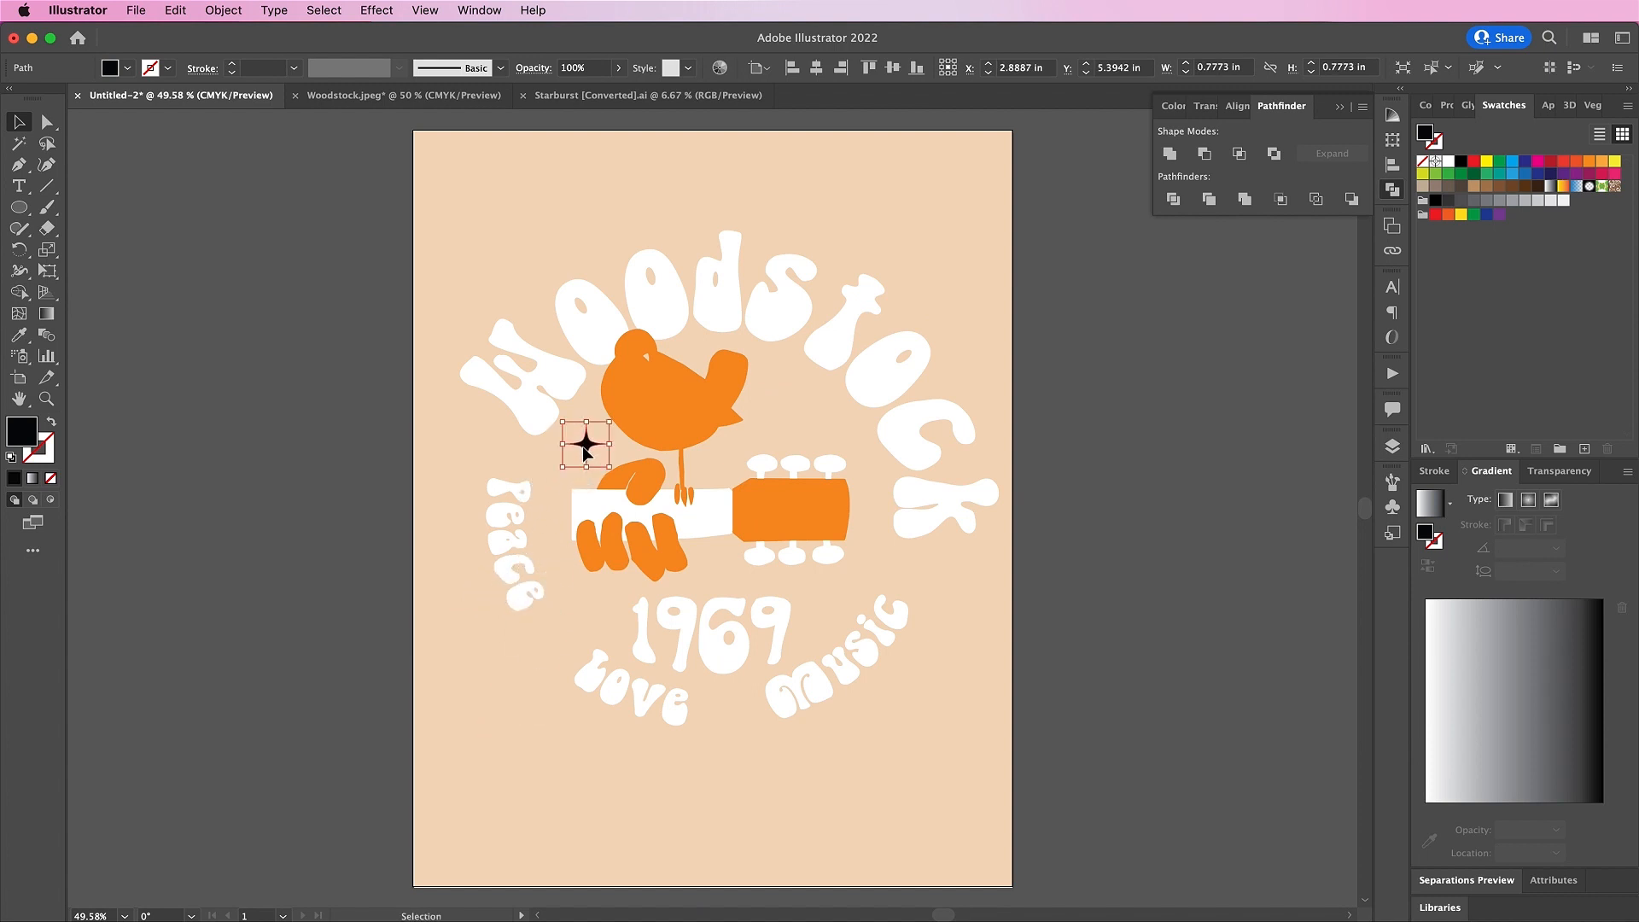
click(1451, 162)
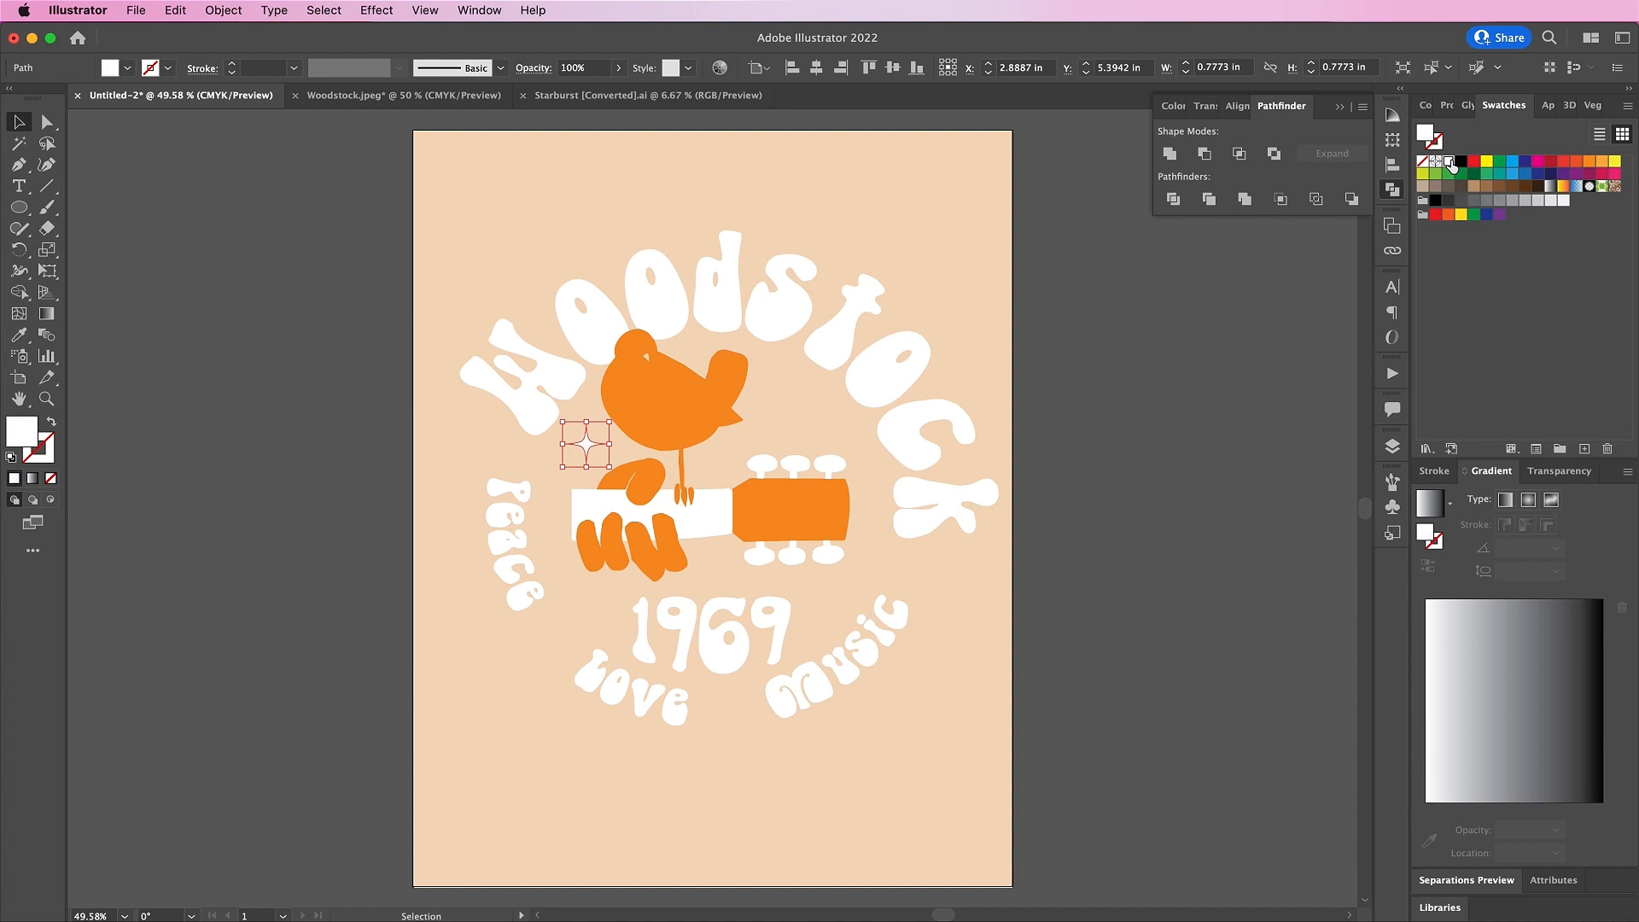
Duplicate the white star and place the copy between the guitar headstock and the word Music
key(super+c)
key(super+v)
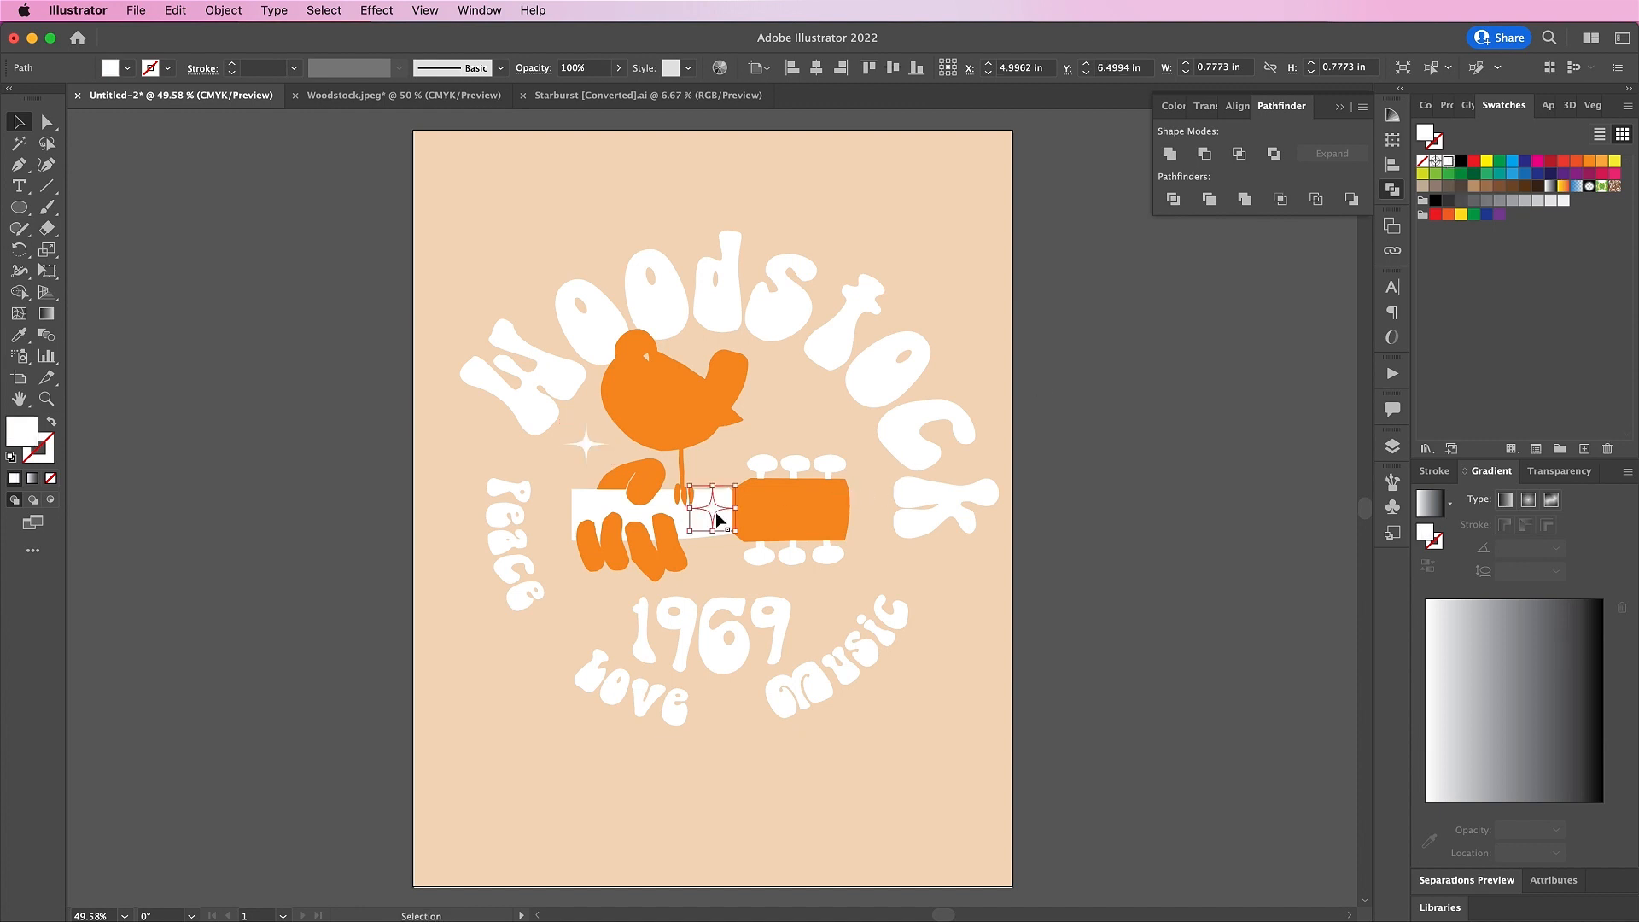
drag(713, 510, 881, 566)
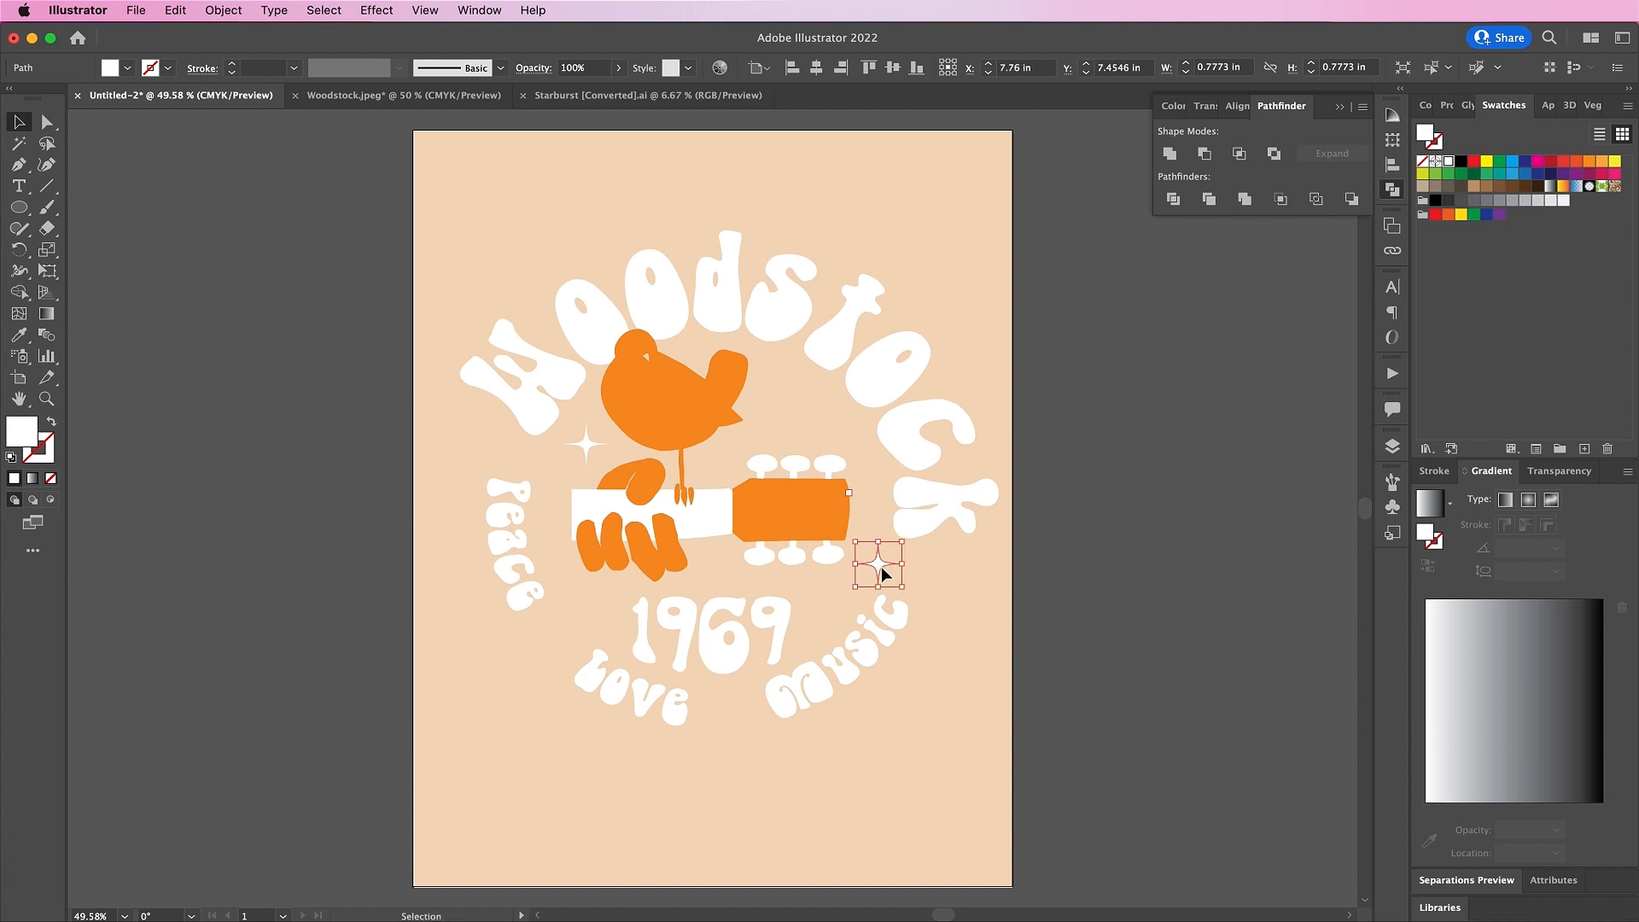
Copy the largest star from the second sparkle cluster in the Starburst file's first row and paste it into the poster
click(648, 95)
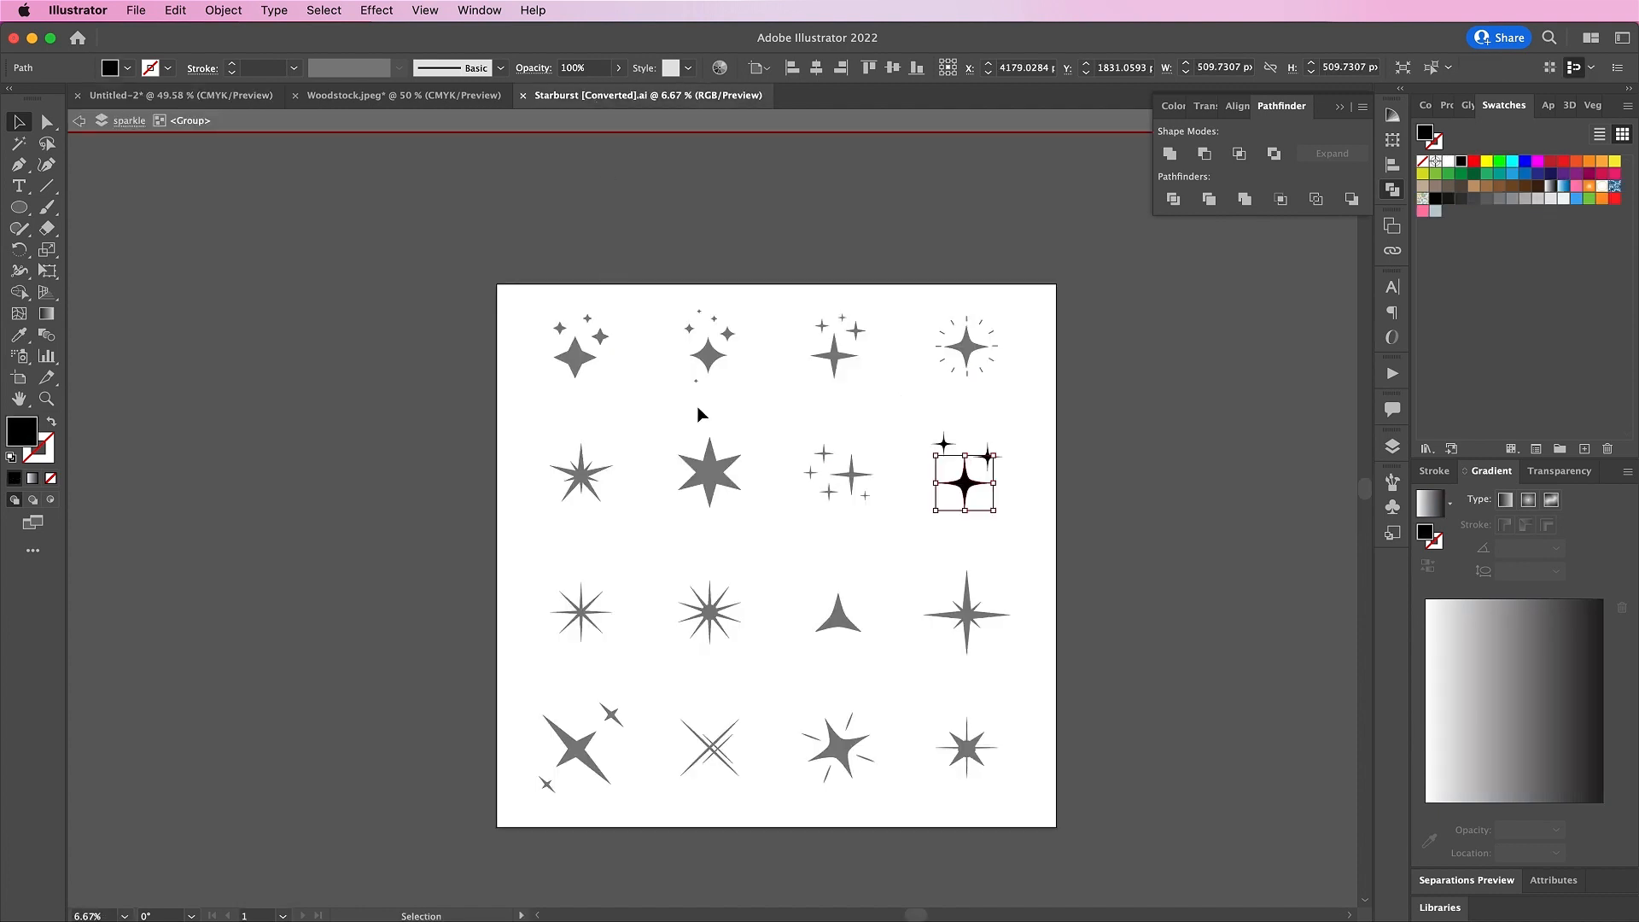
double_click(706, 357)
double_click(705, 357)
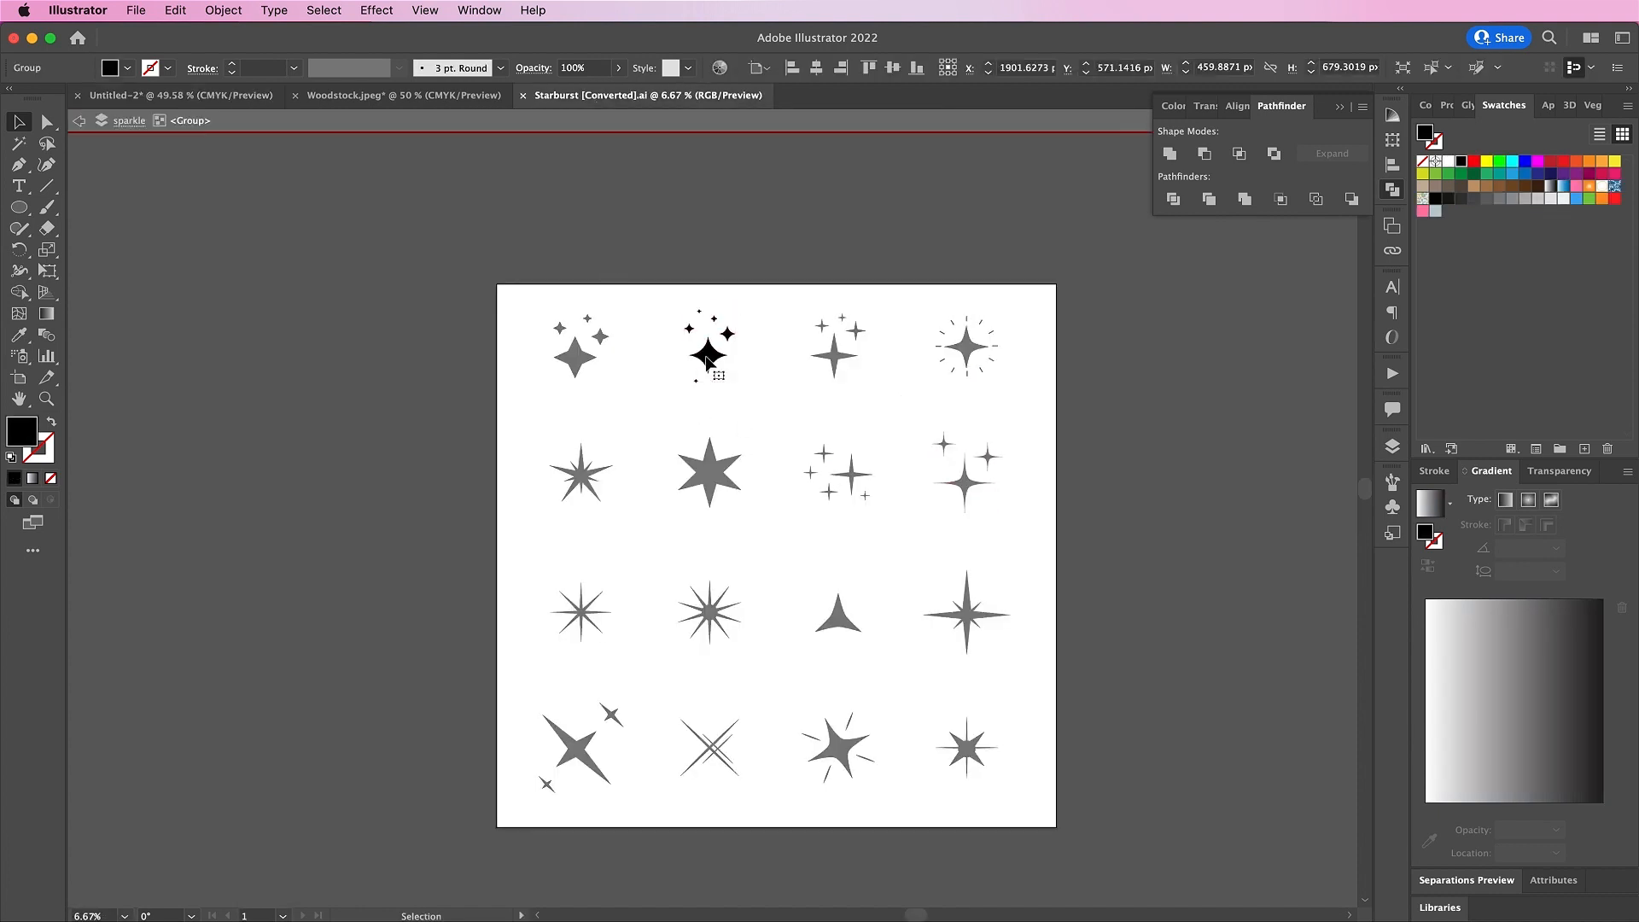
click(706, 357)
key(super+c)
click(200, 94)
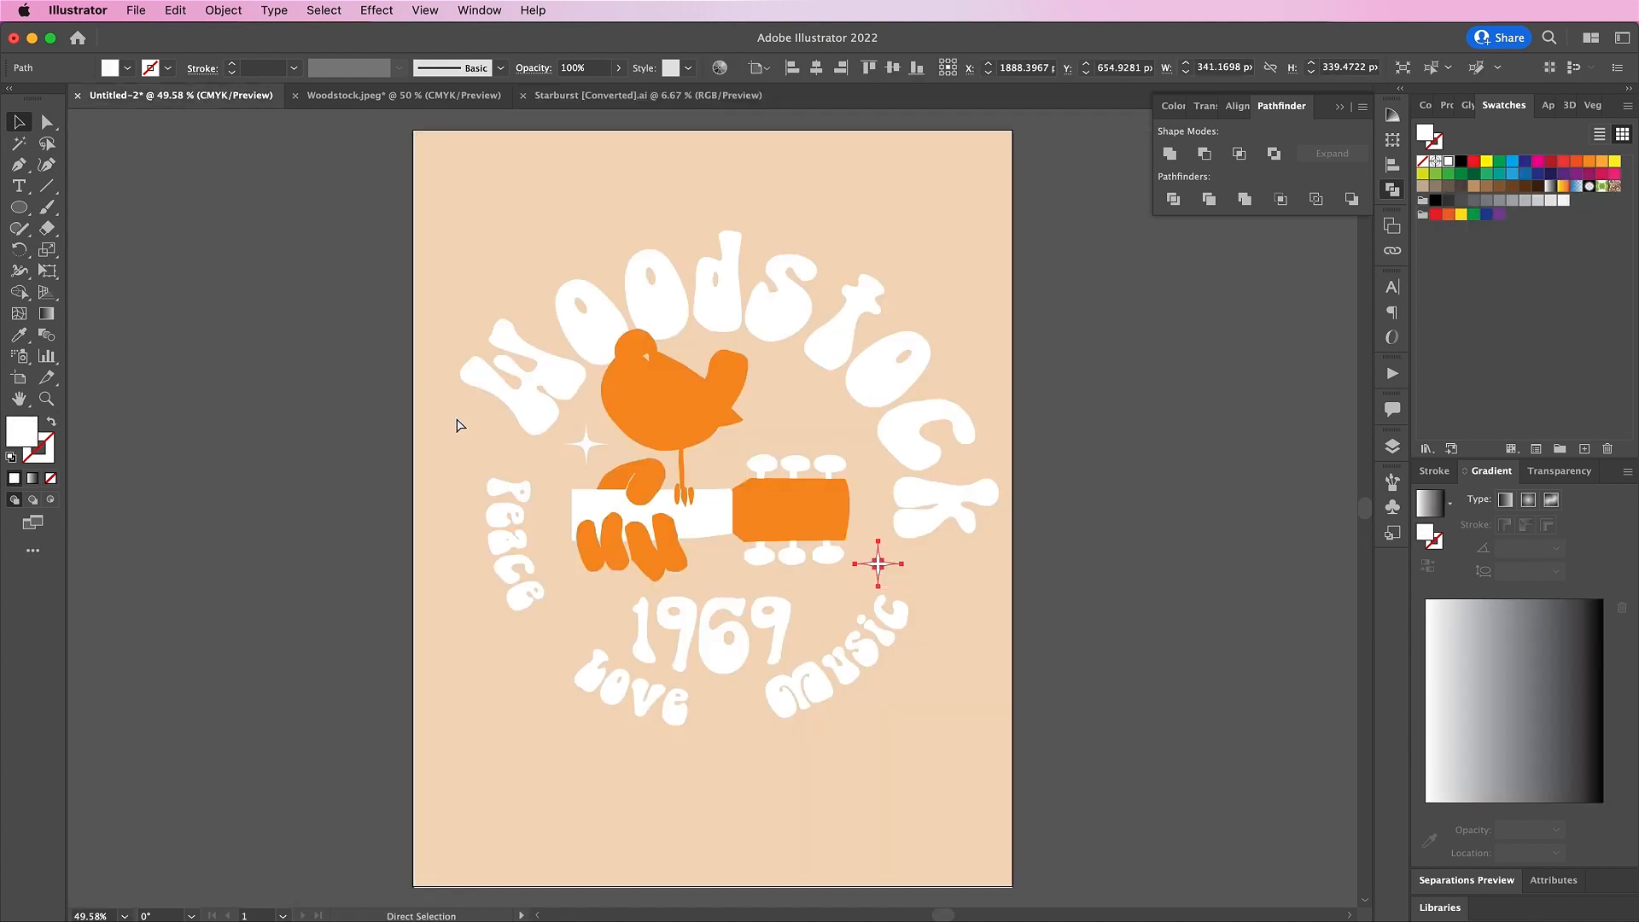
key(super+v)
Place the star between Peace and Love at about 0.33 in, turned diagonally, and give it the bird's orange fill
drag(854, 507, 553, 637)
key(i)
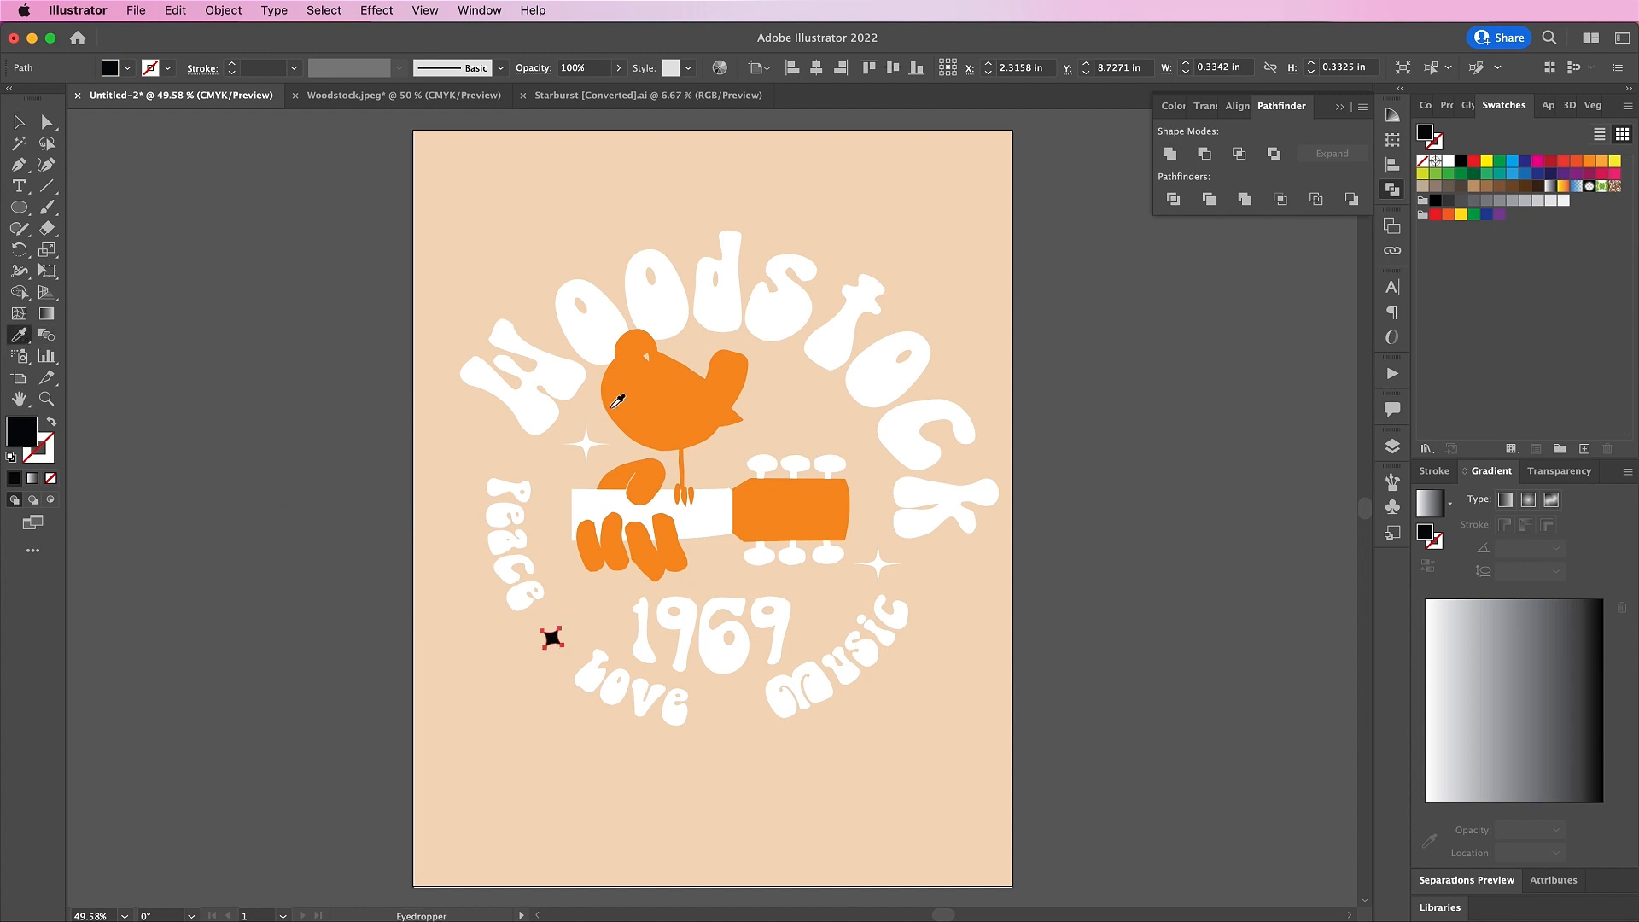
click(667, 413)
Duplicate the small orange star and place the copy between Love and Music
key(ctrl+c)
key(ctrl+v)
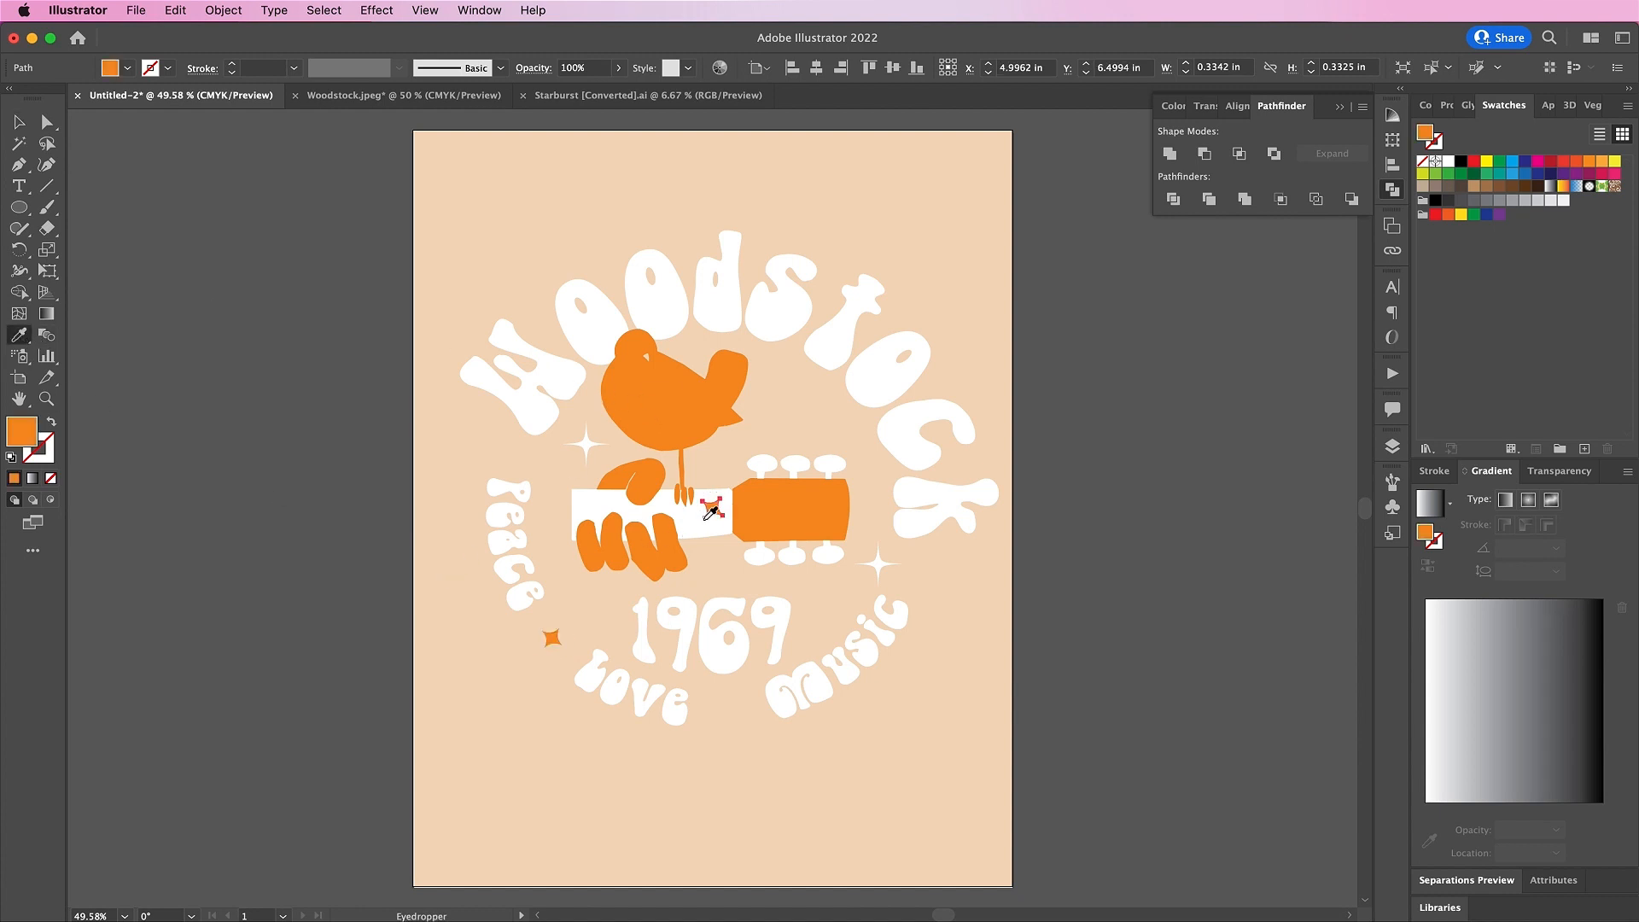
click(17, 123)
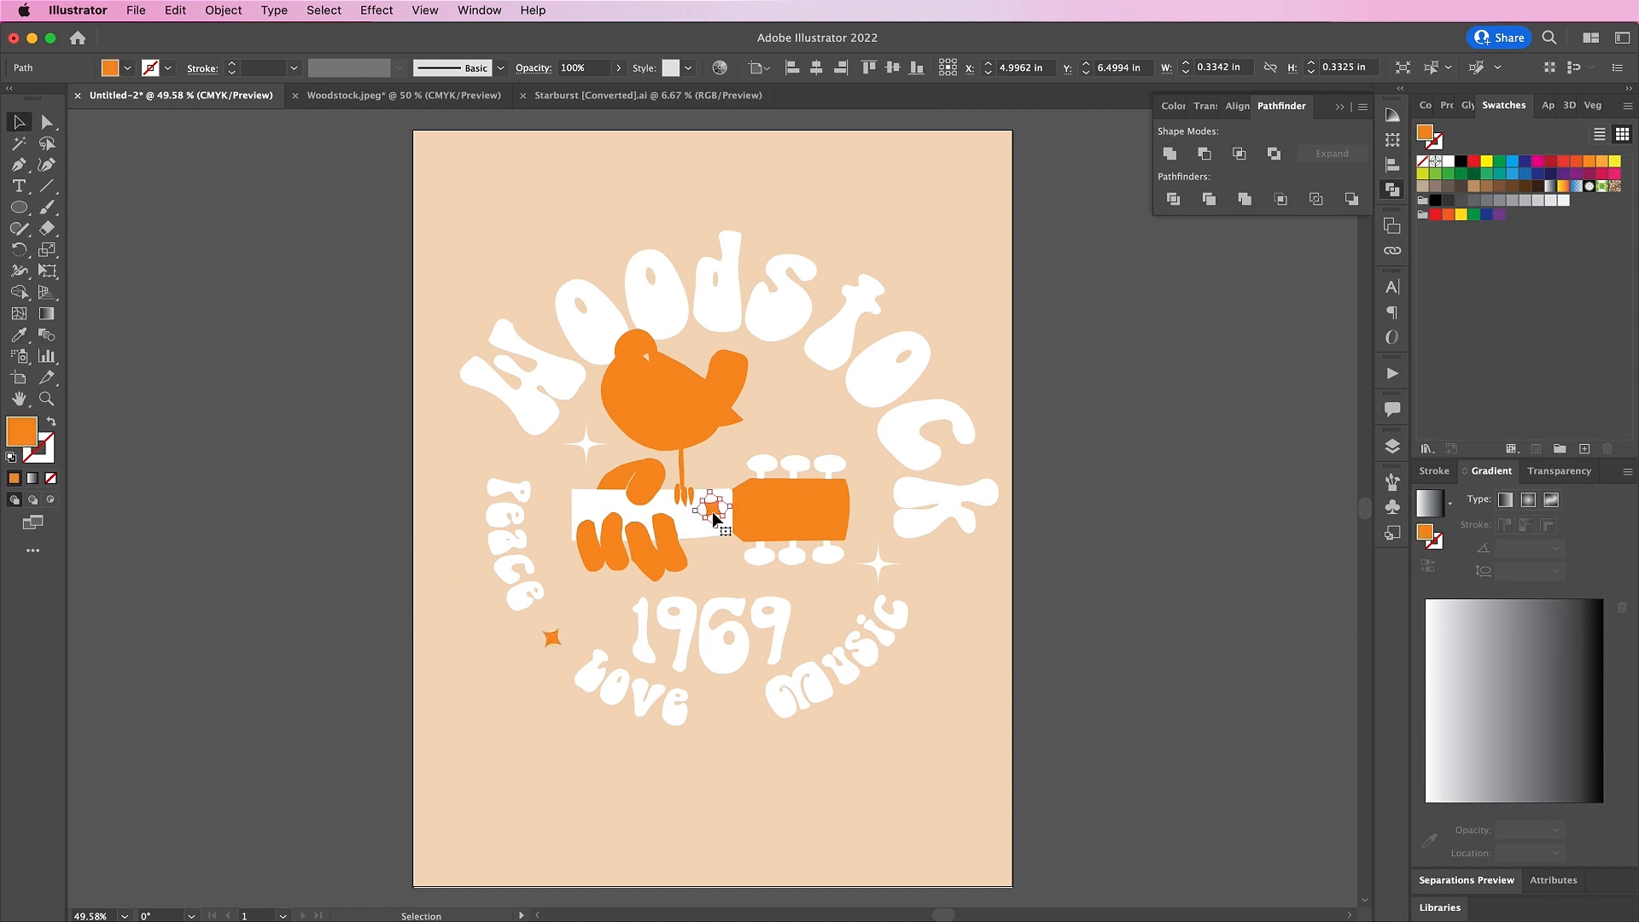
drag(714, 518, 733, 713)
Open Swirl.svg and copy its right-hand swirl group into the Untitled-2 poster
key(super+o)
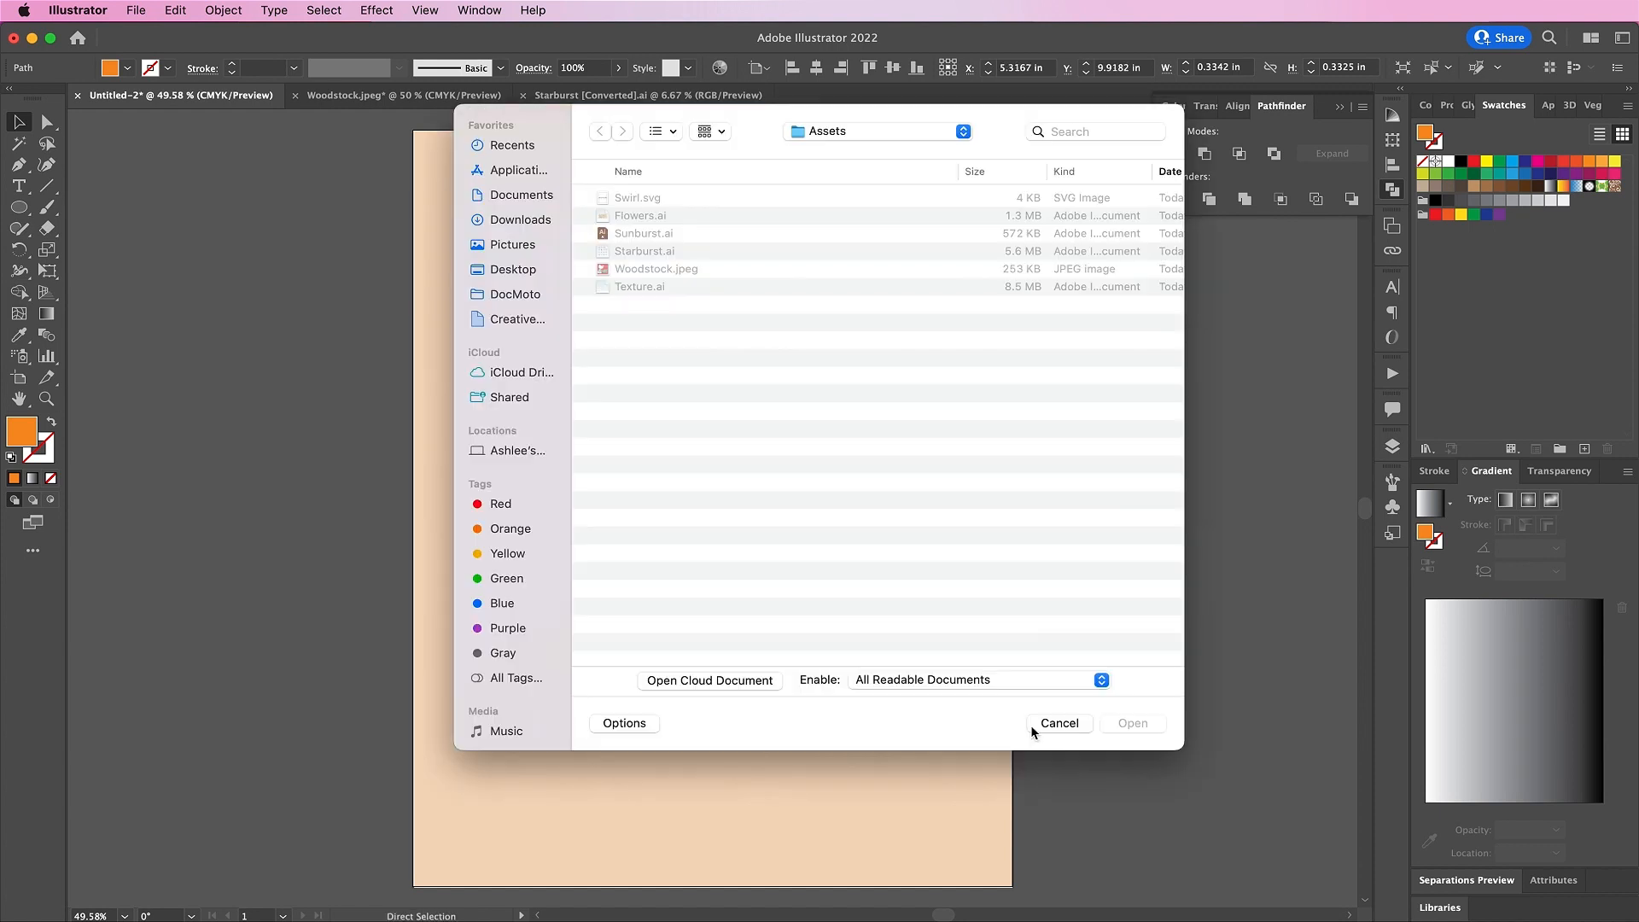
double_click(634, 200)
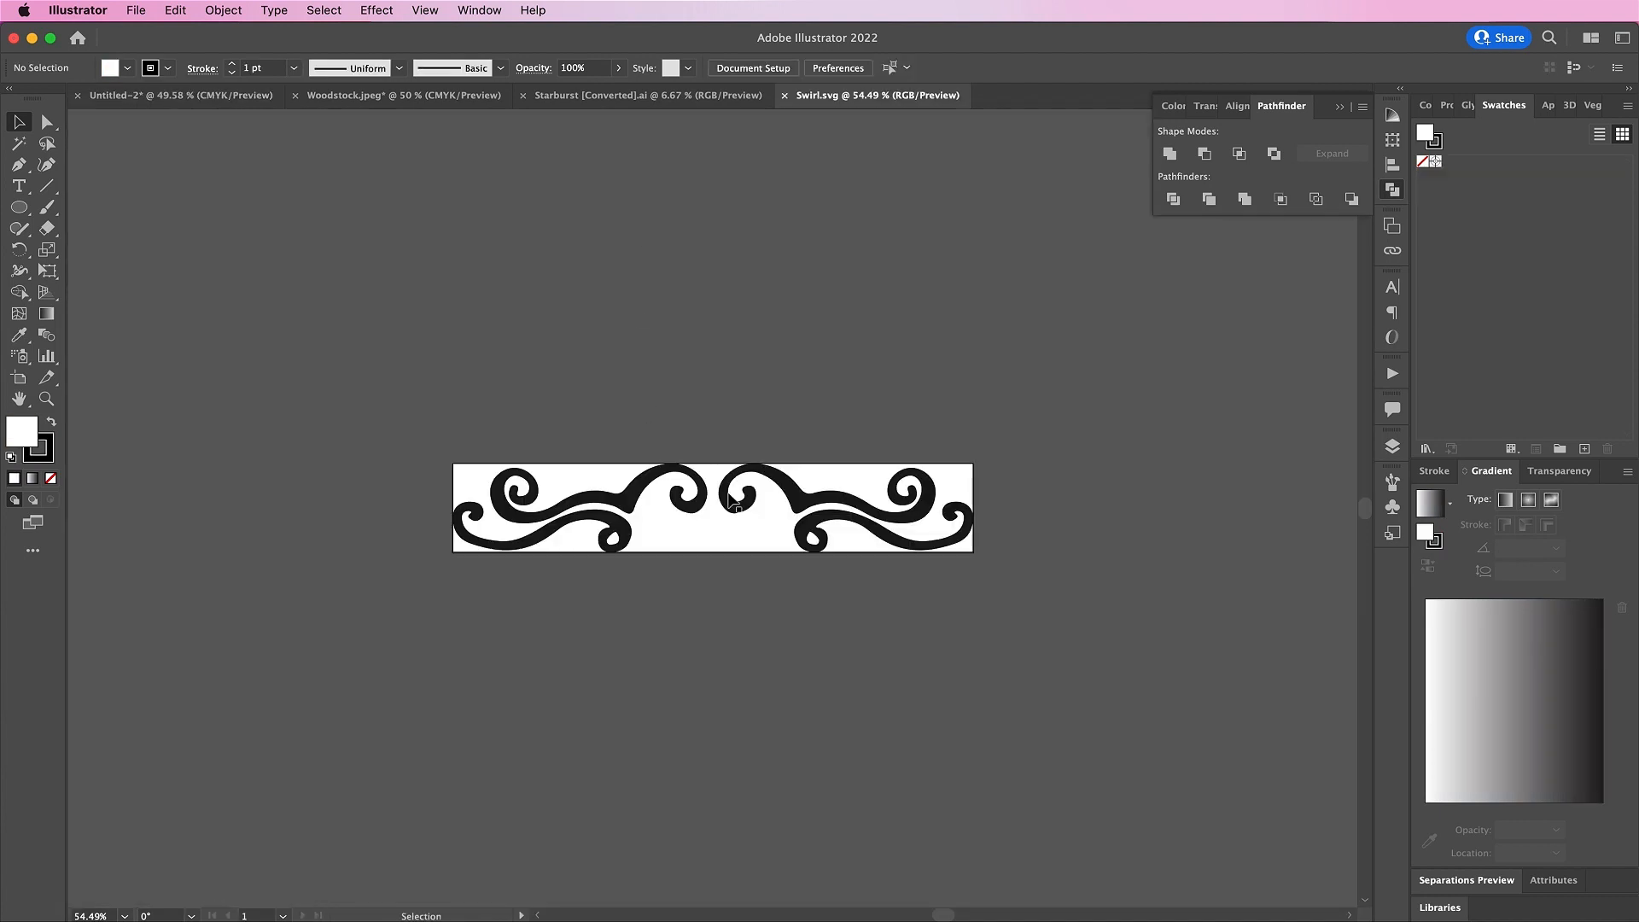
double_click(803, 503)
key(Escape)
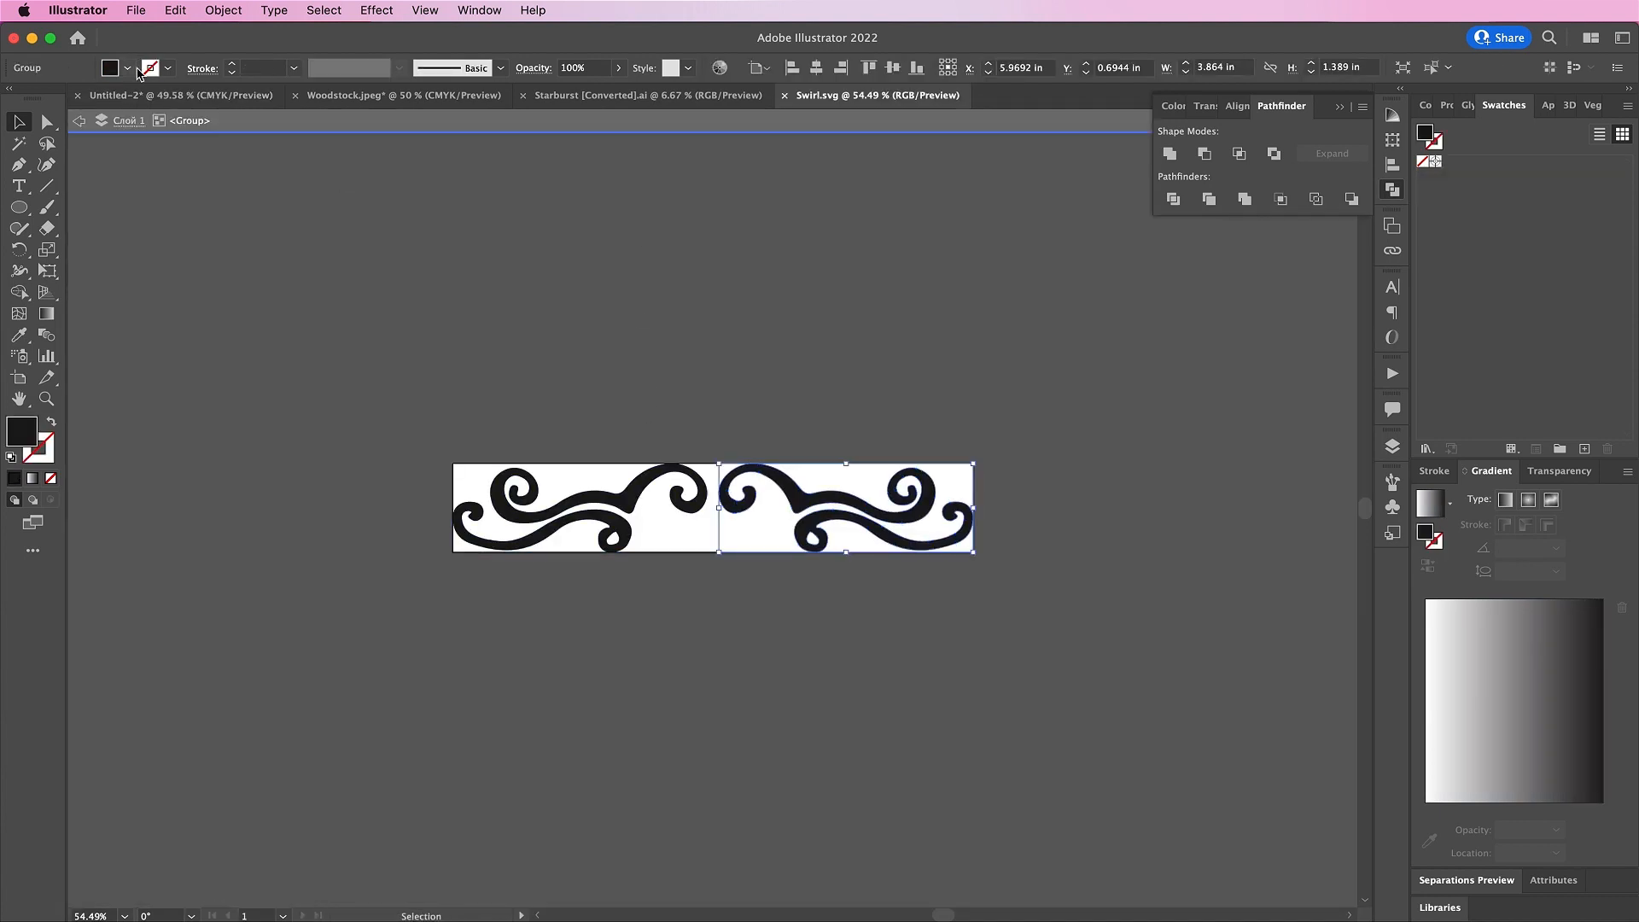
key(ctrl+Tab)
key(v)
key(ctrl+v)
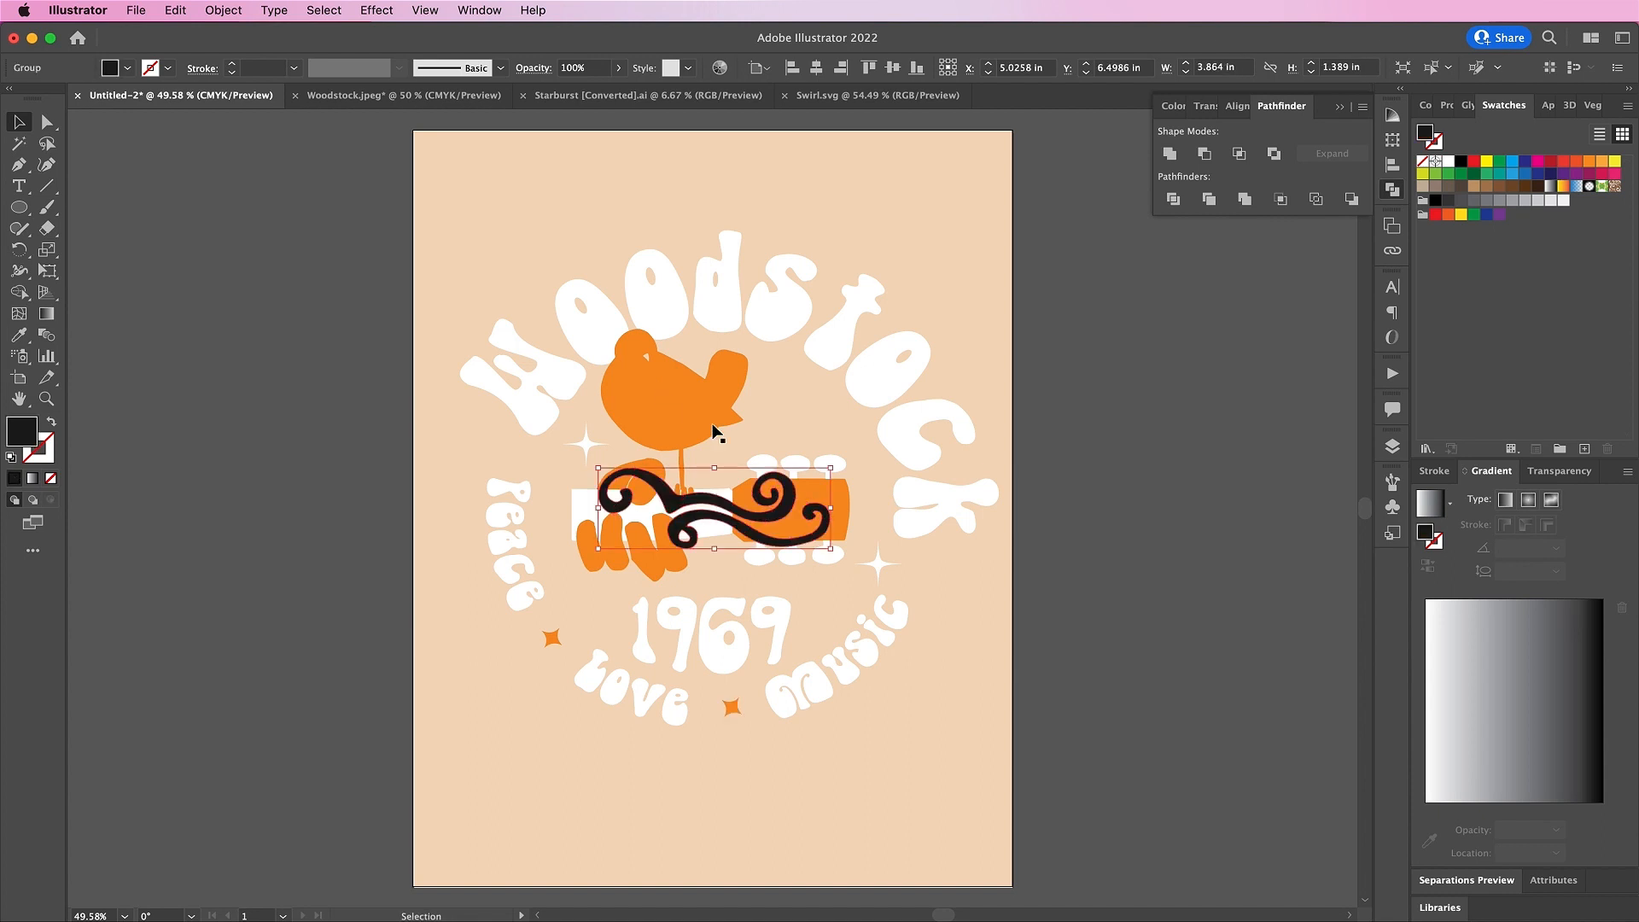
Scale and tilt the swirl to about 1.77 by 1.63 in, place it behind the bird's tail, and fill it white
drag(598, 548, 710, 417)
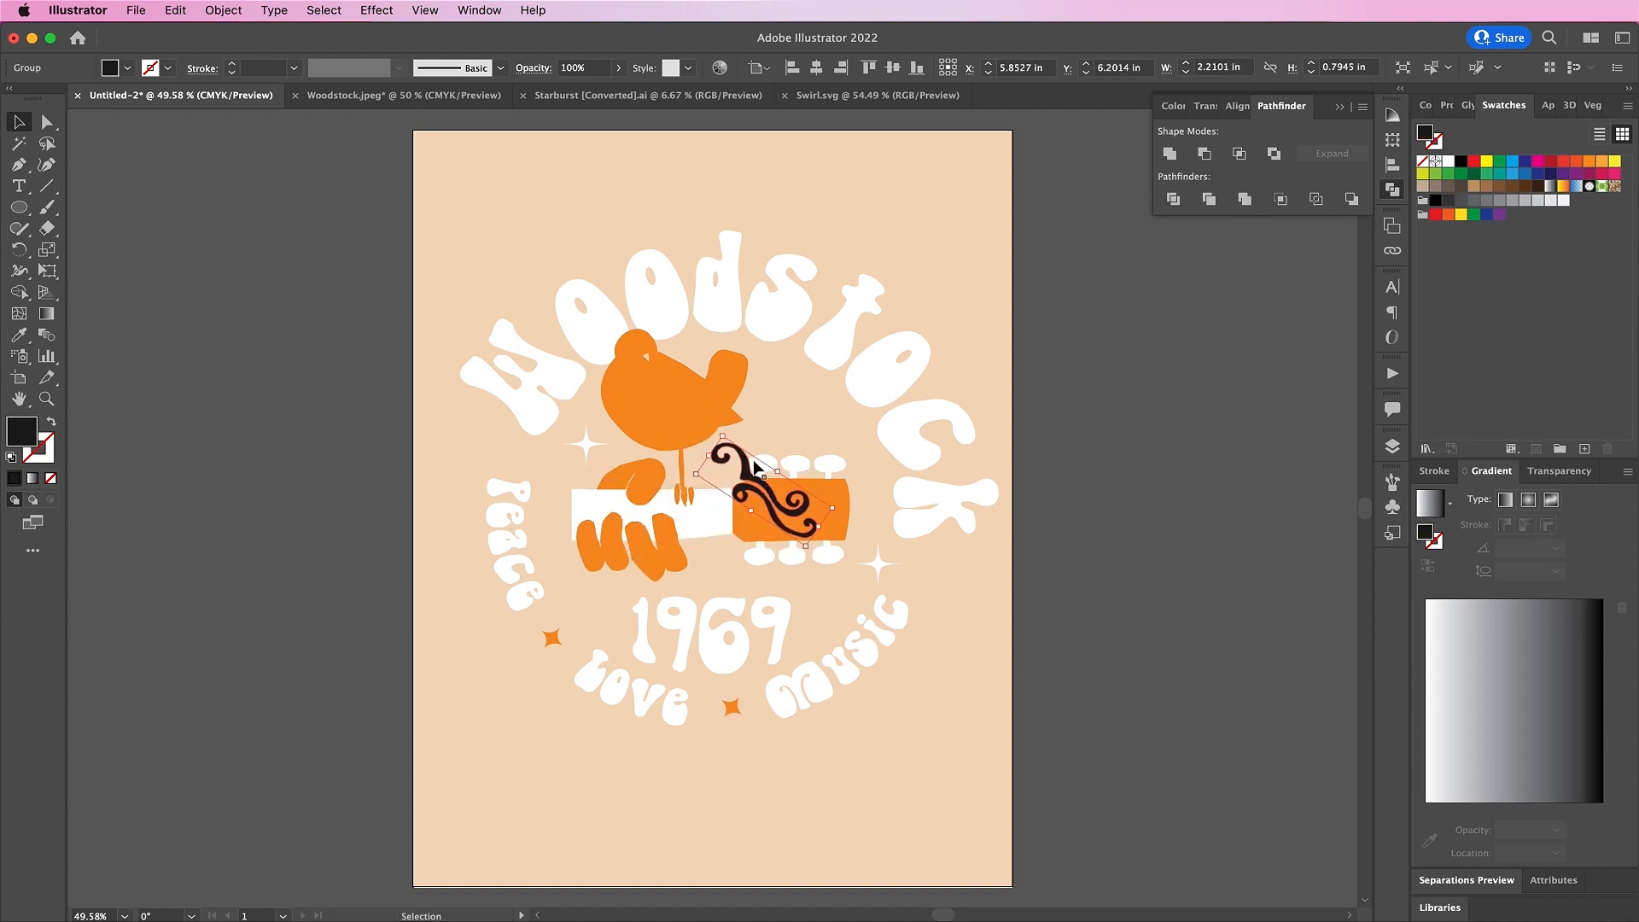
drag(748, 472, 792, 381)
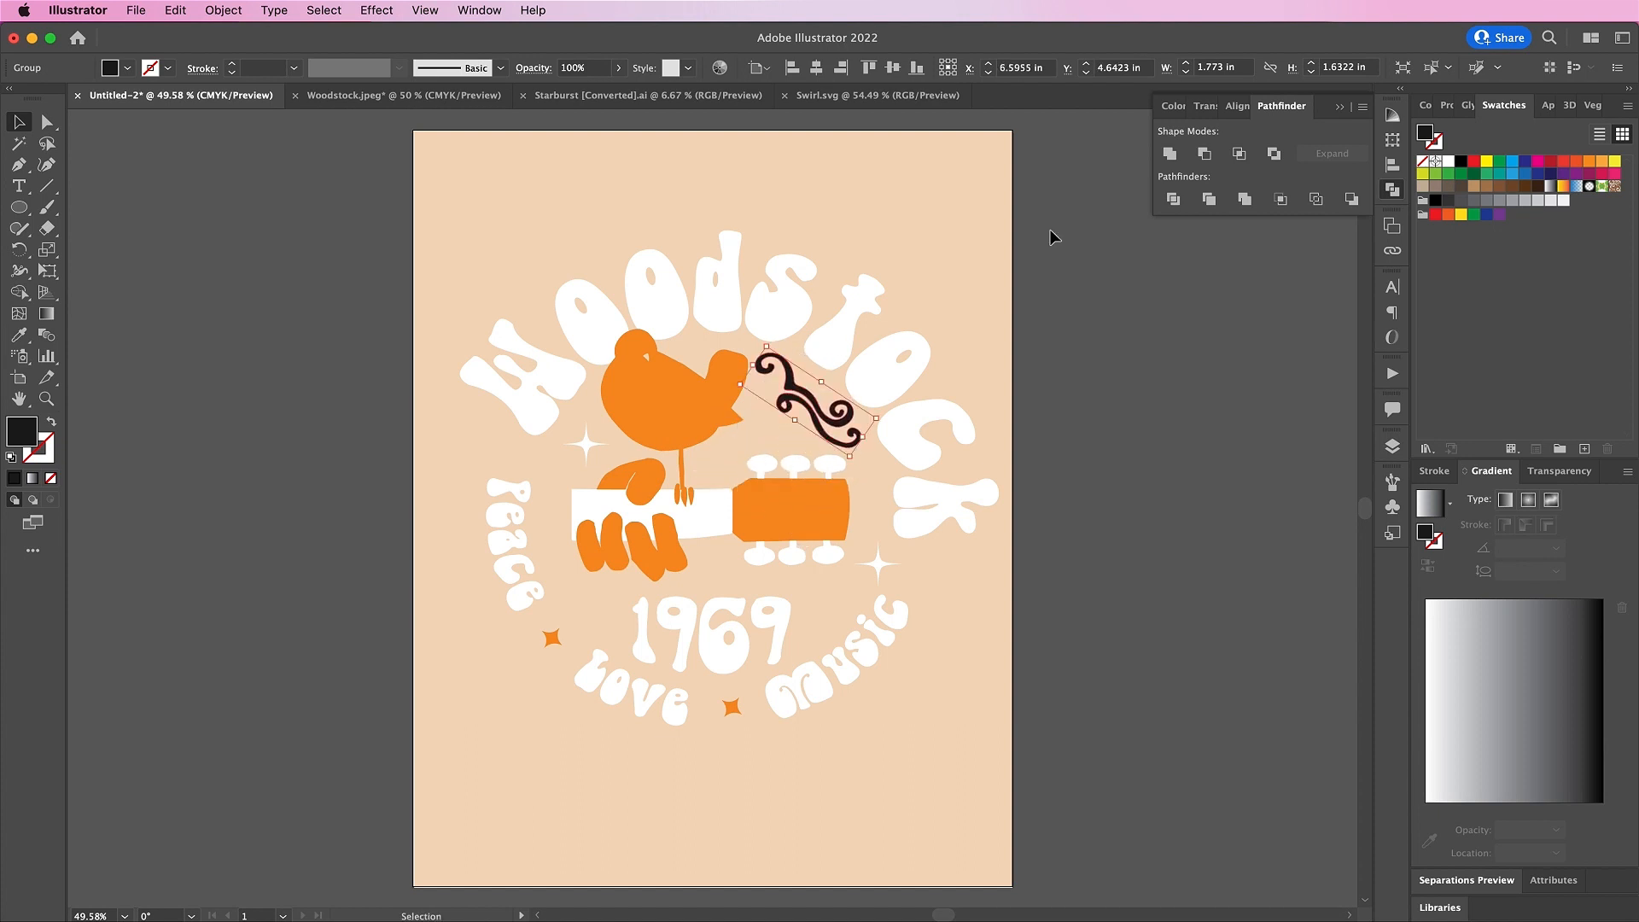
click(1448, 163)
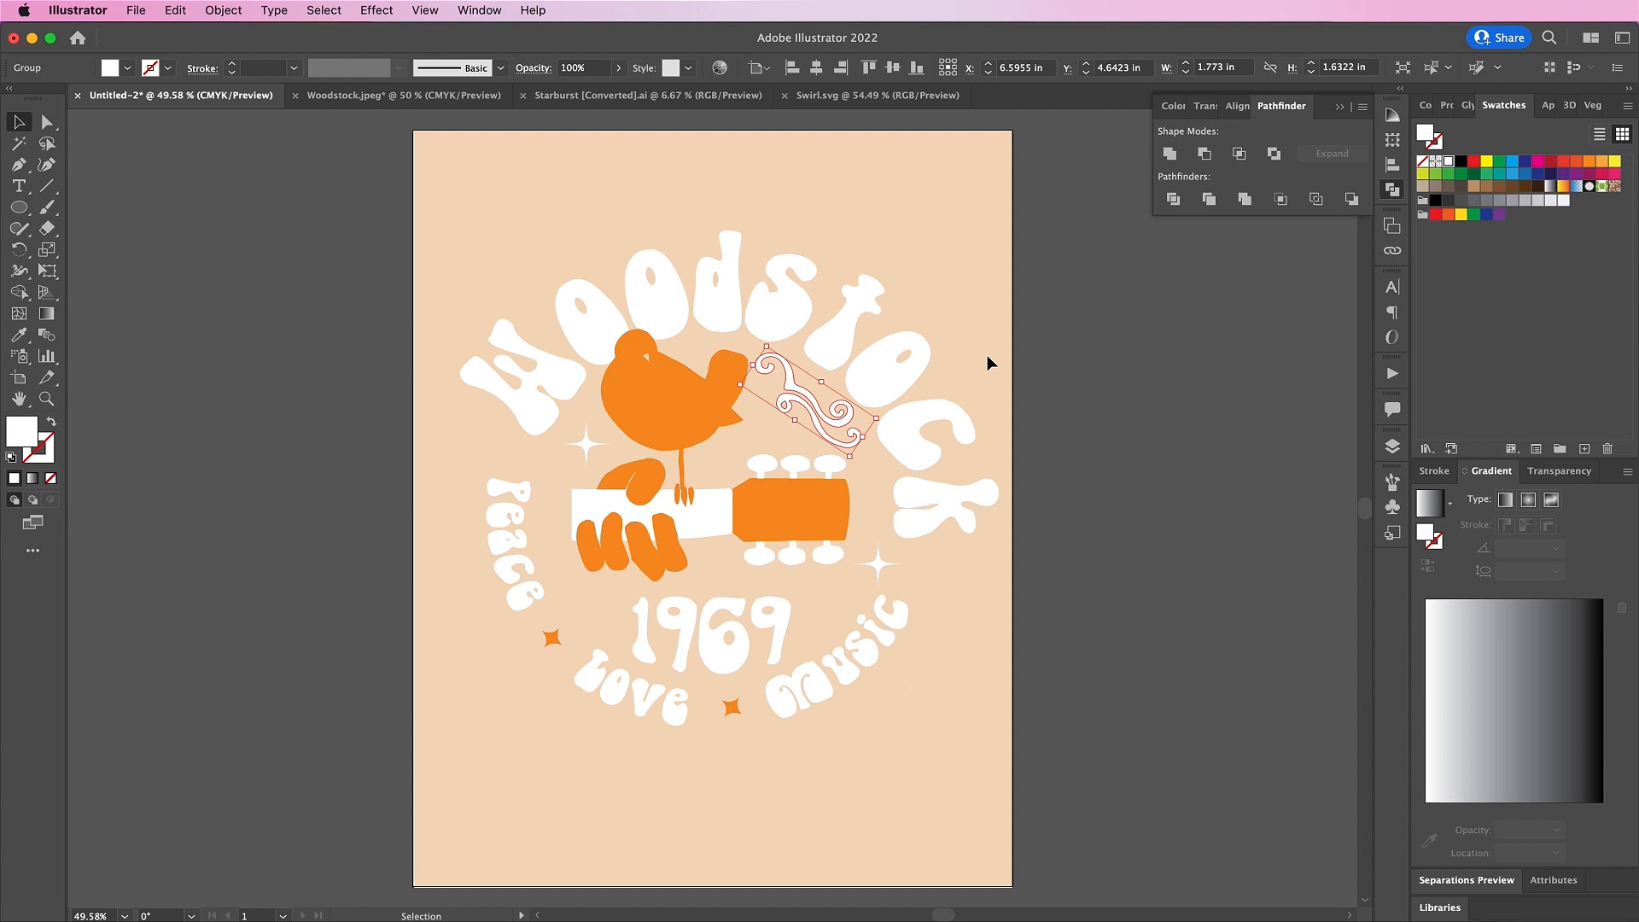
Copy the lower curl out of the swirl group and place it, scaled down and rotated, just right of 1969
double_click(806, 403)
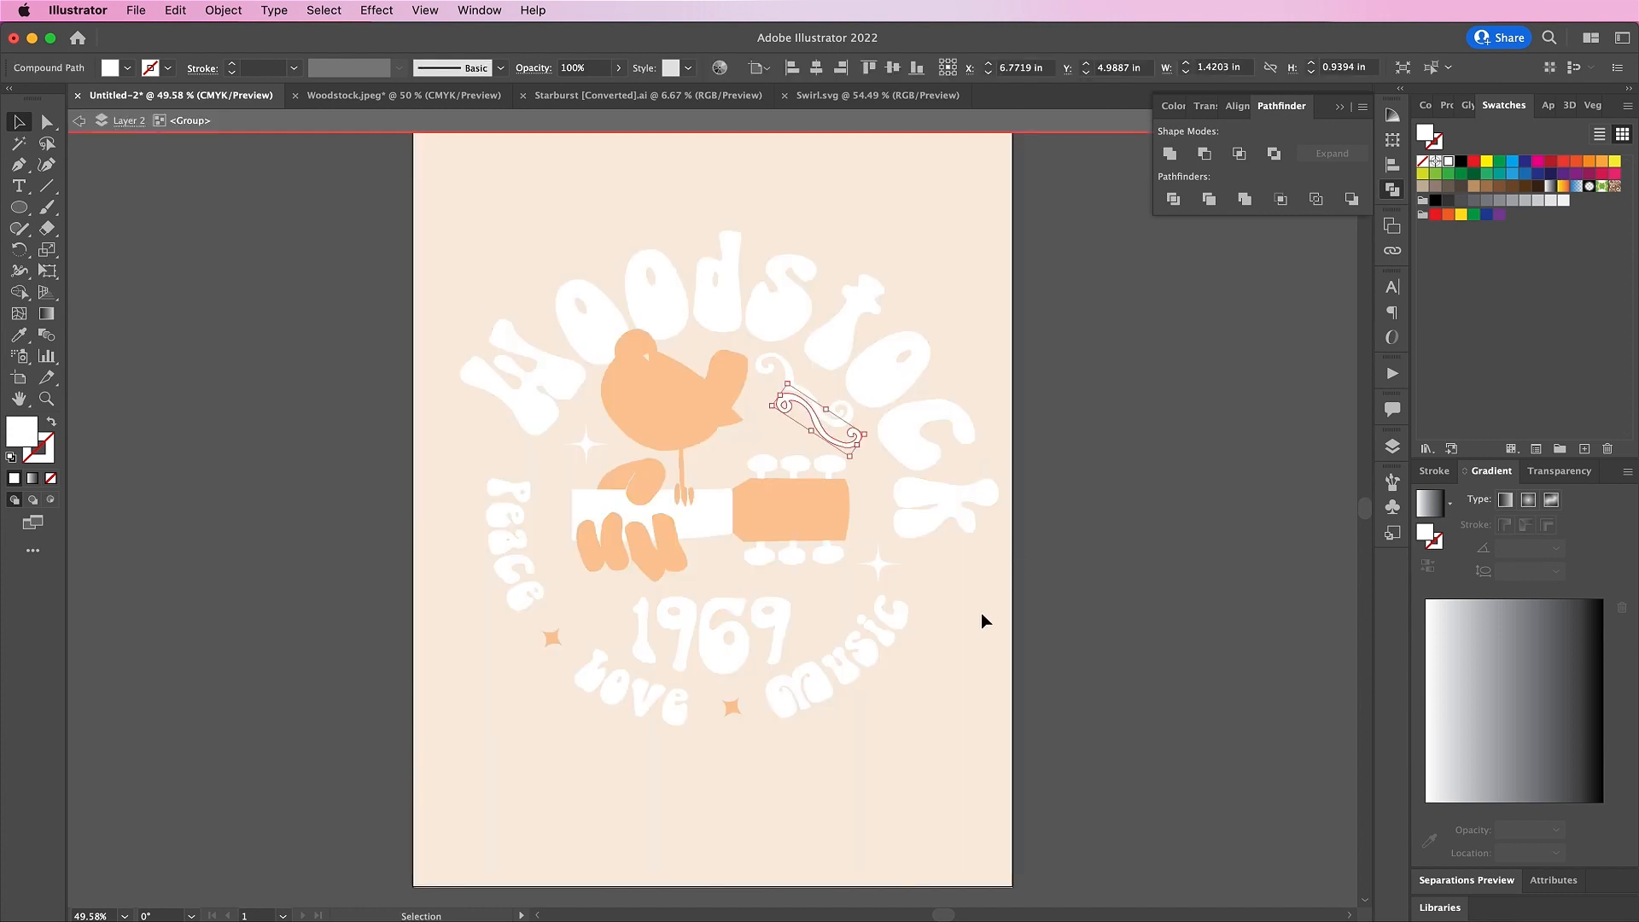
double_click(981, 612)
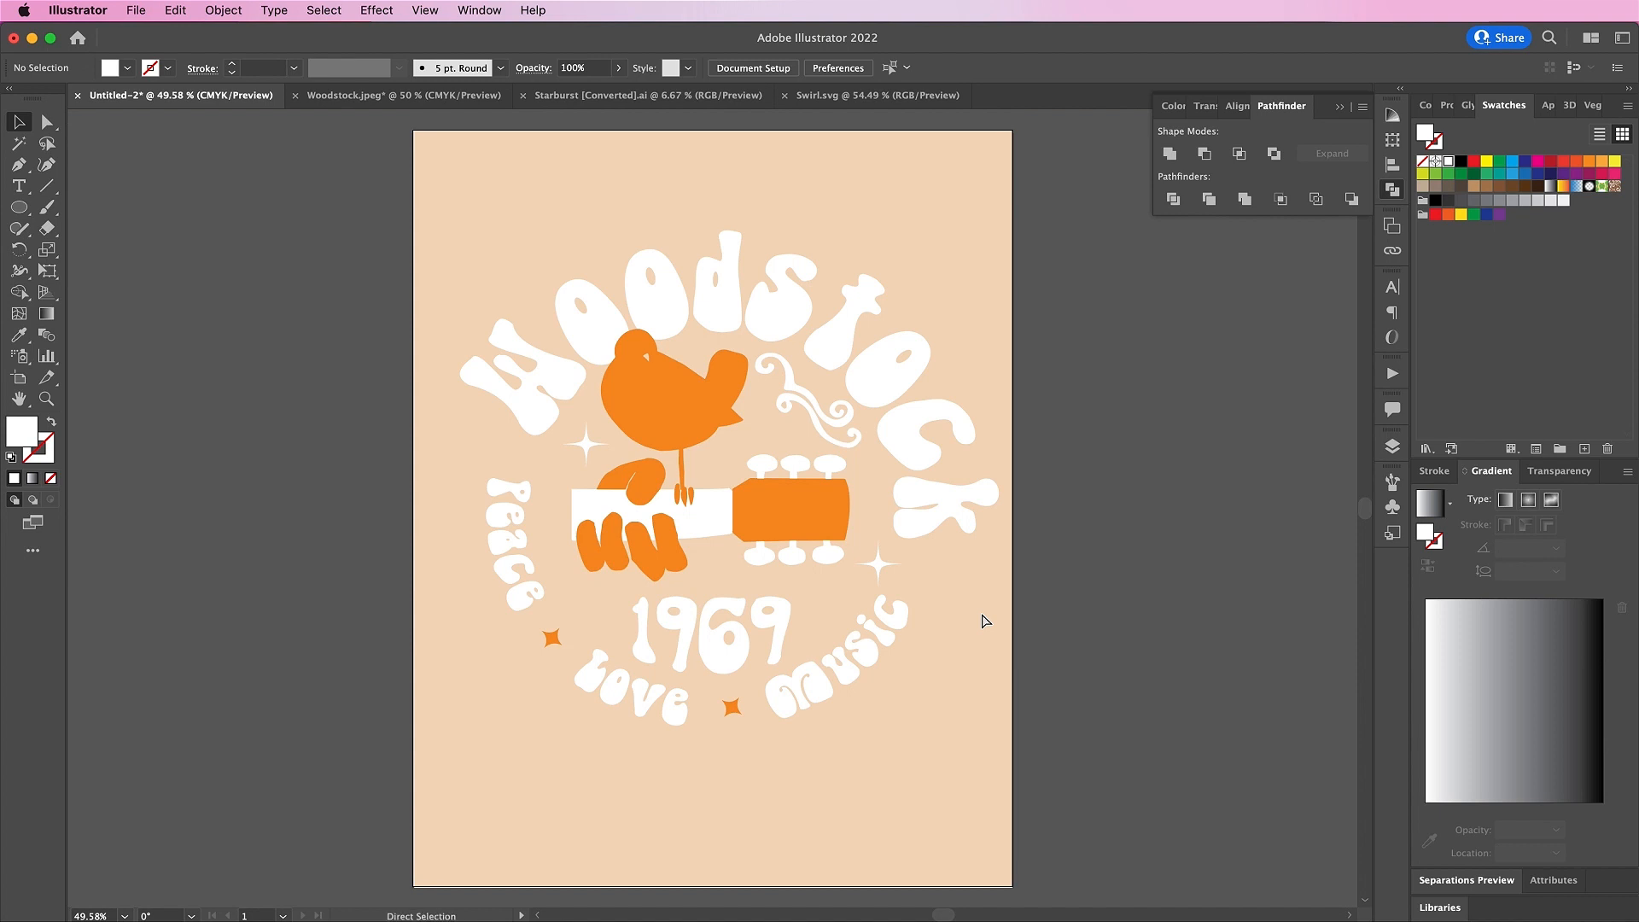
key(cmd+v)
drag(715, 521, 832, 614)
Duplicate the small curl in place, reflect the copy across the vertical axis, and move it to the left of 1969
click(175, 10)
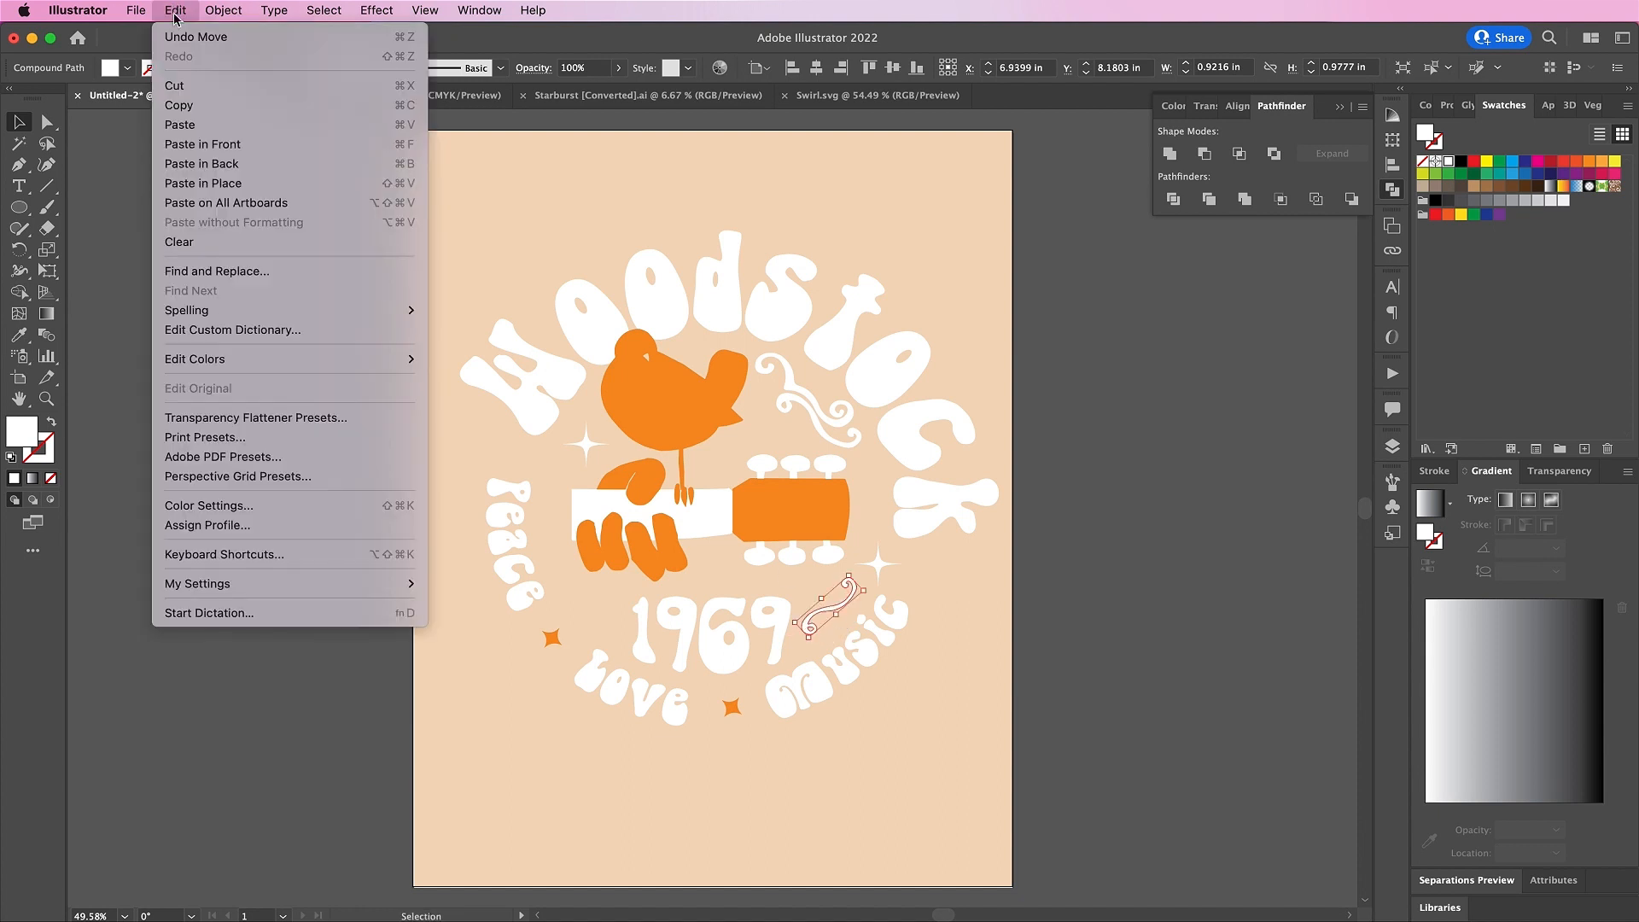
click(201, 172)
click(221, 9)
mouse_move(265, 30)
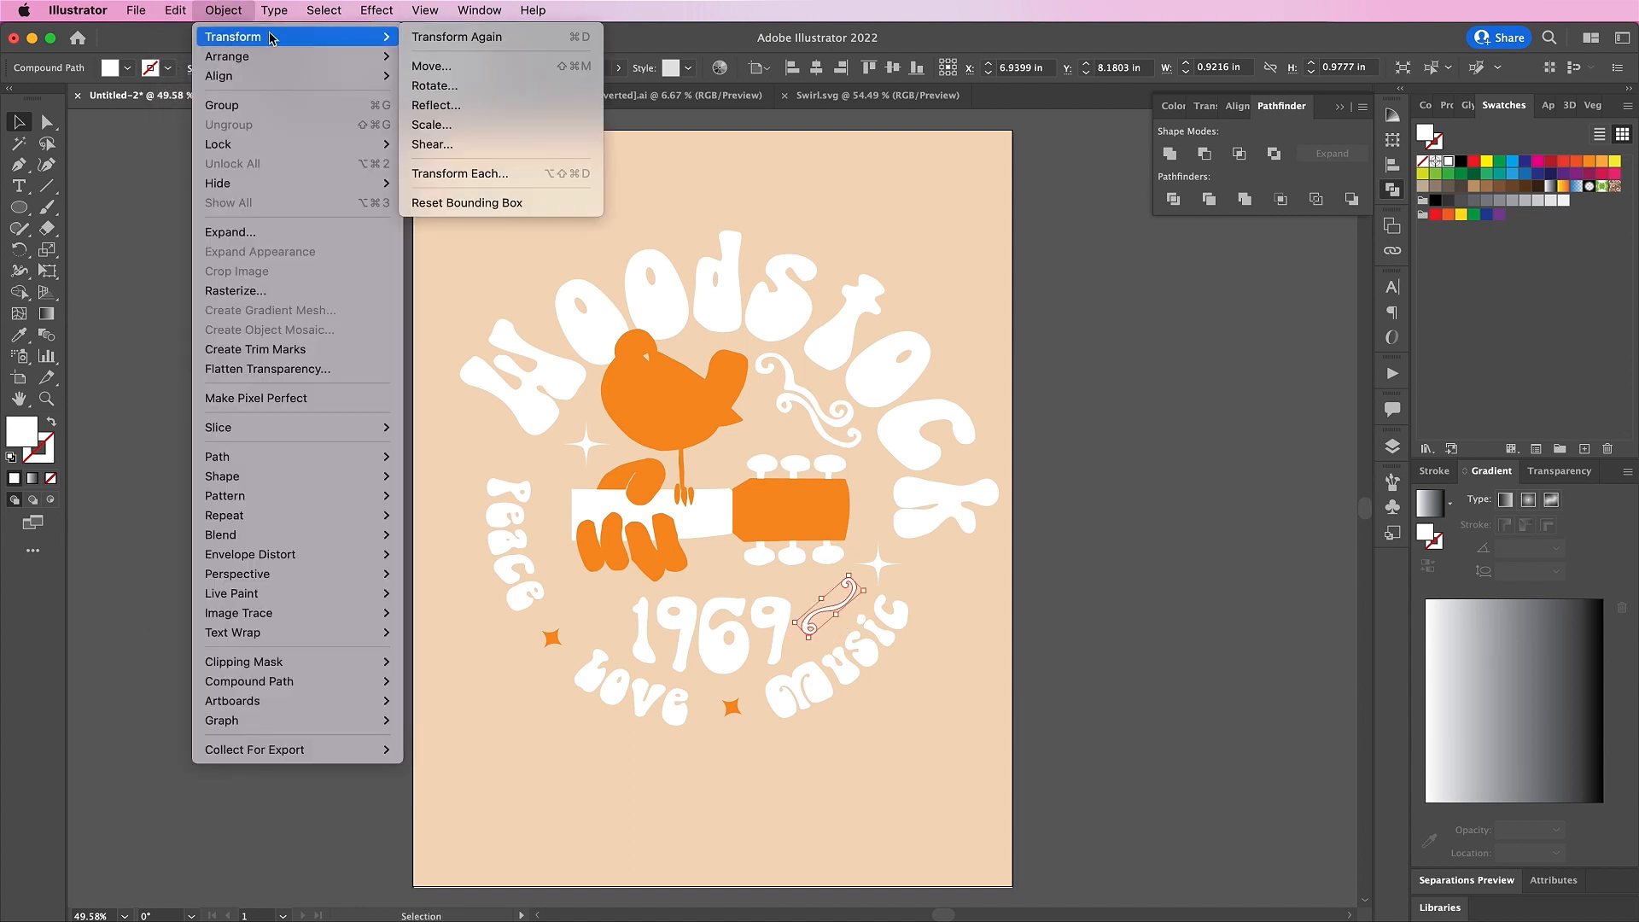
click(439, 104)
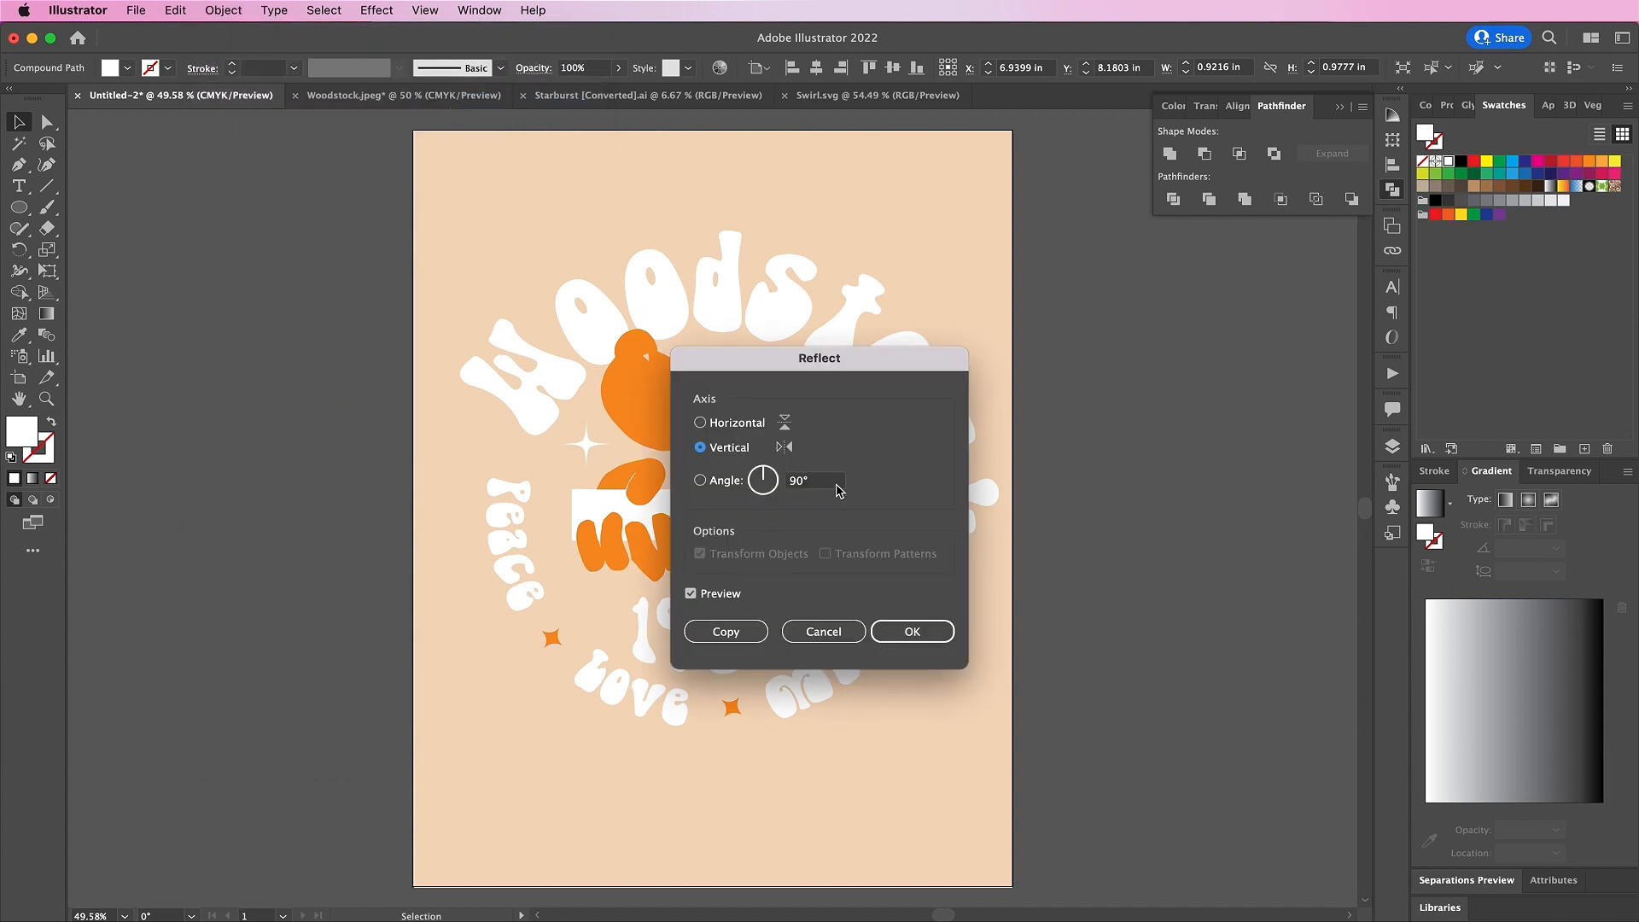
click(901, 631)
drag(841, 616, 606, 615)
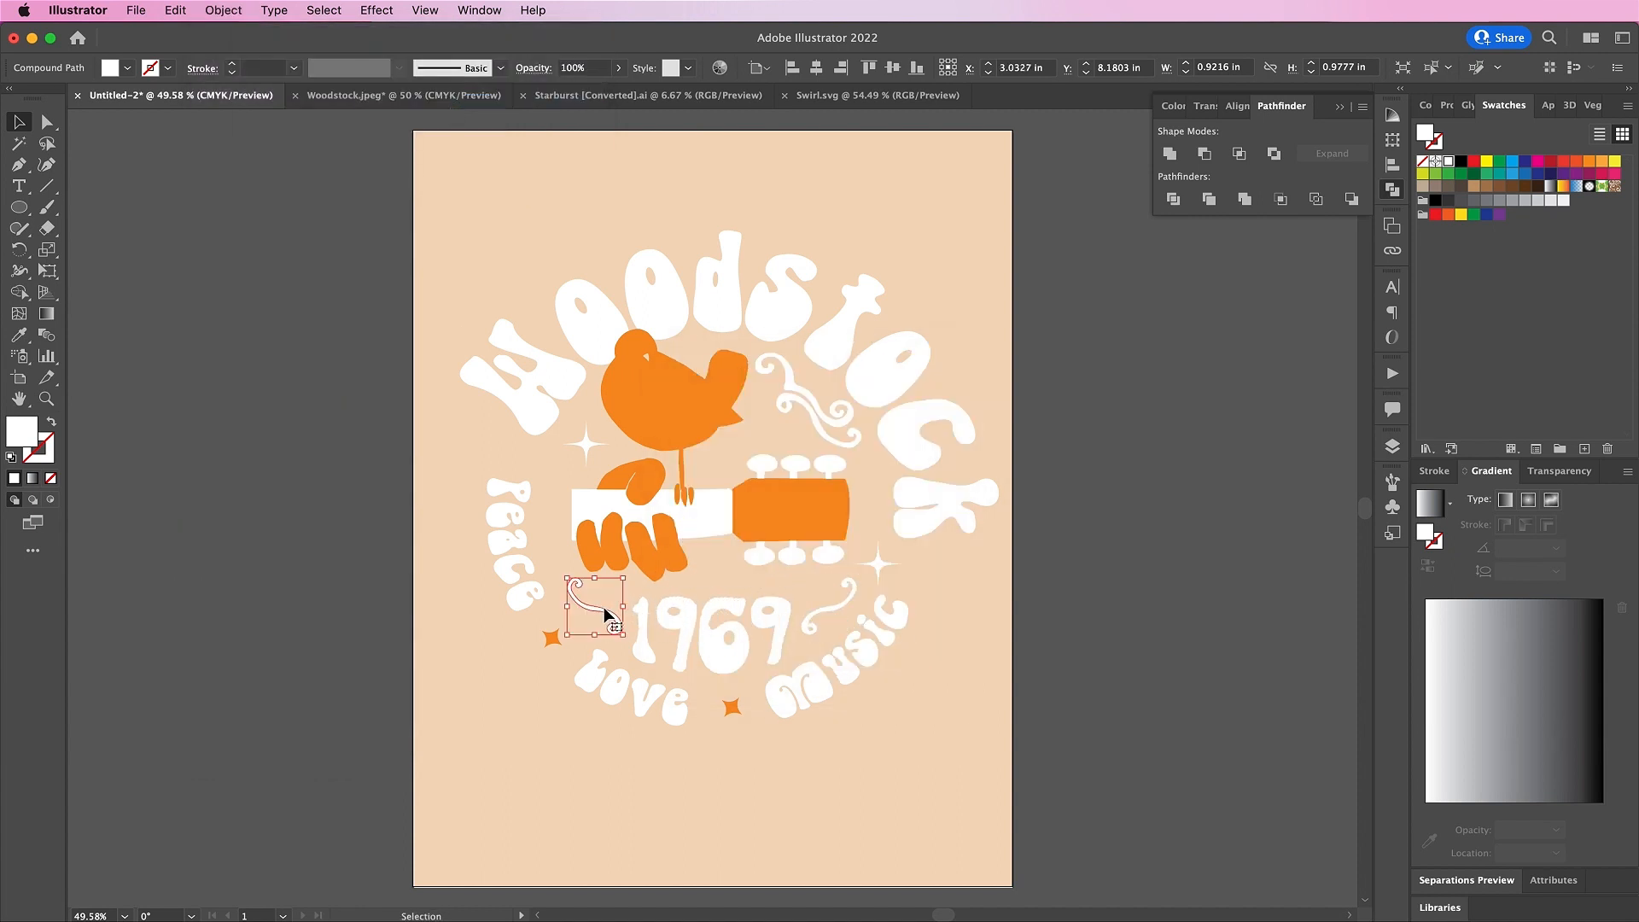
click(927, 696)
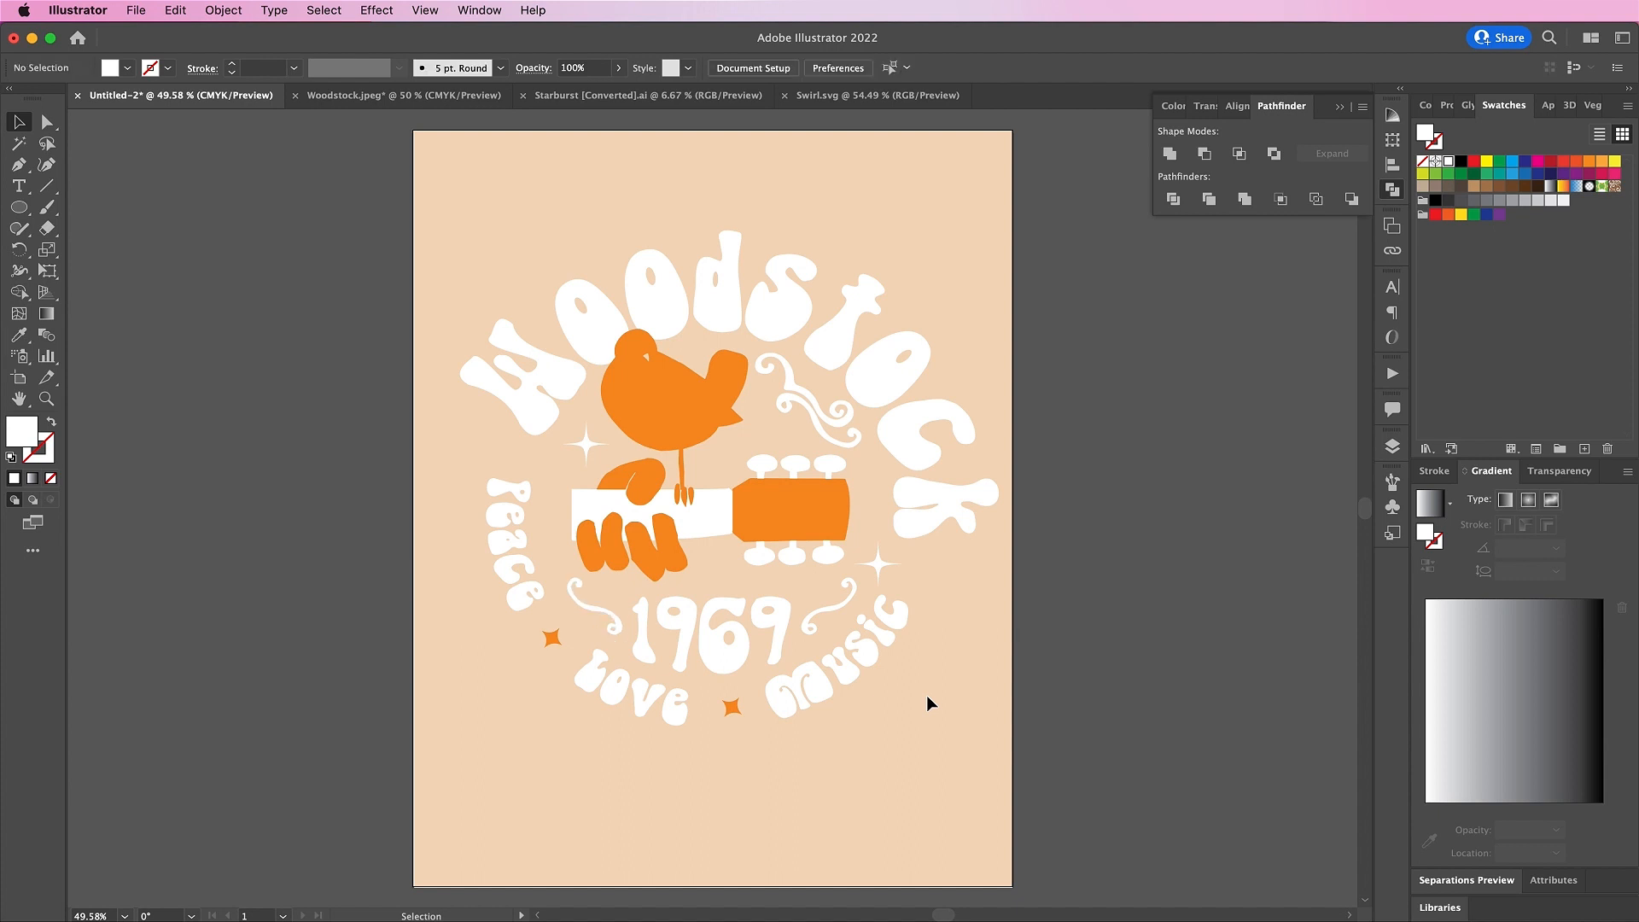
Copy the red-orange flower with the orange center from Flowers.ai into the poster, about 0.73 by 0.80 in, between Woodstock's K and Music
key(super+o)
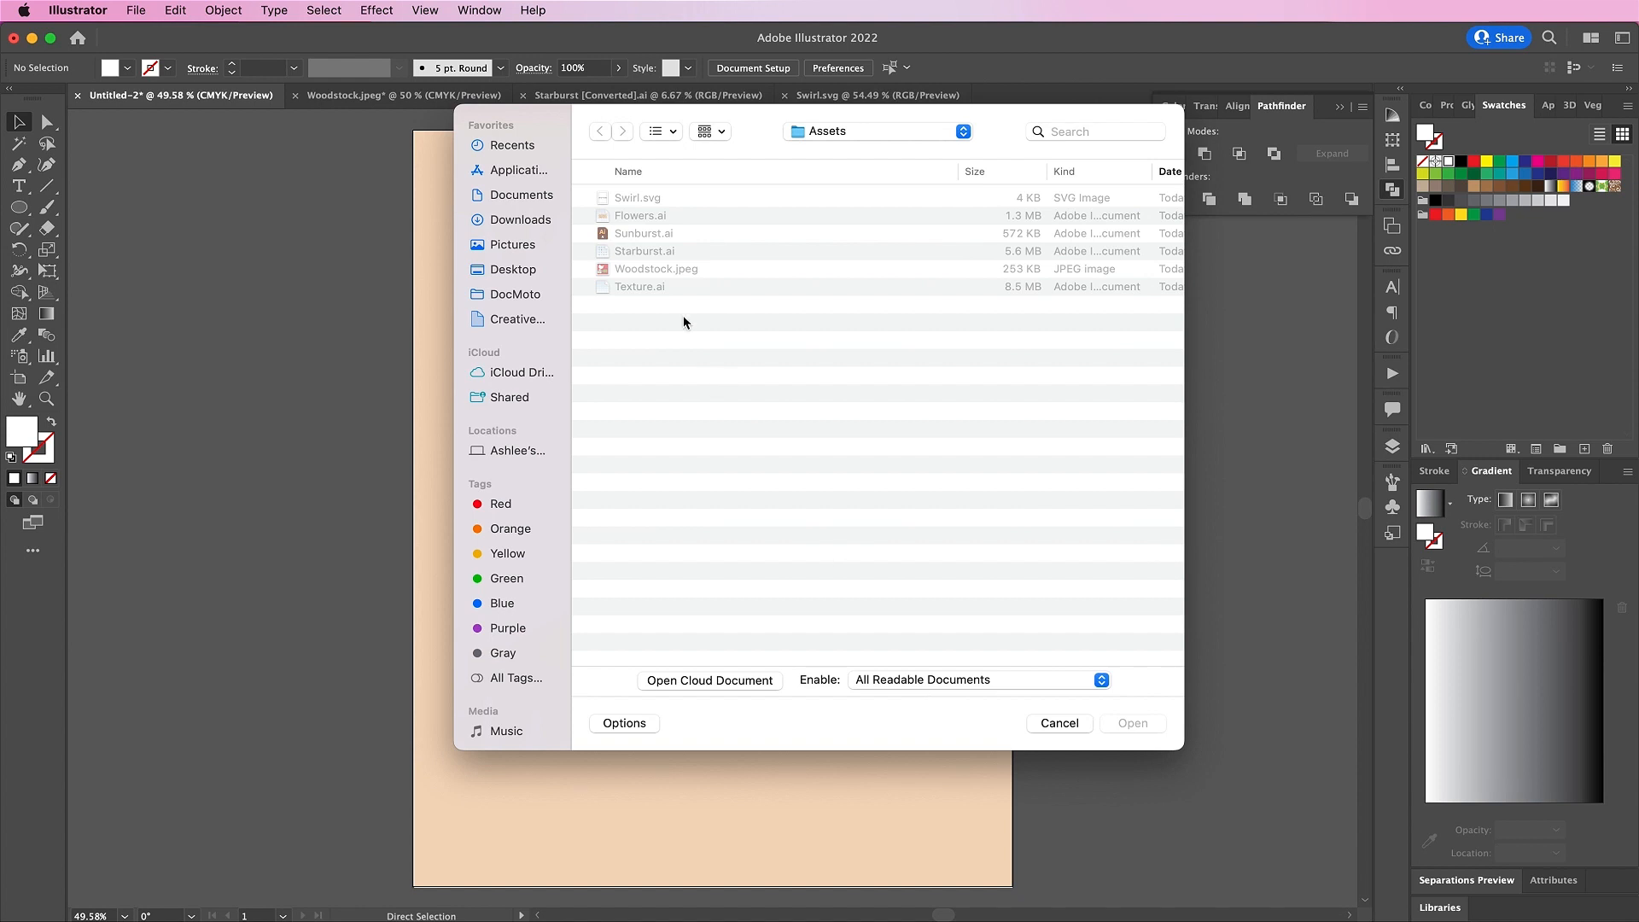
double_click(631, 222)
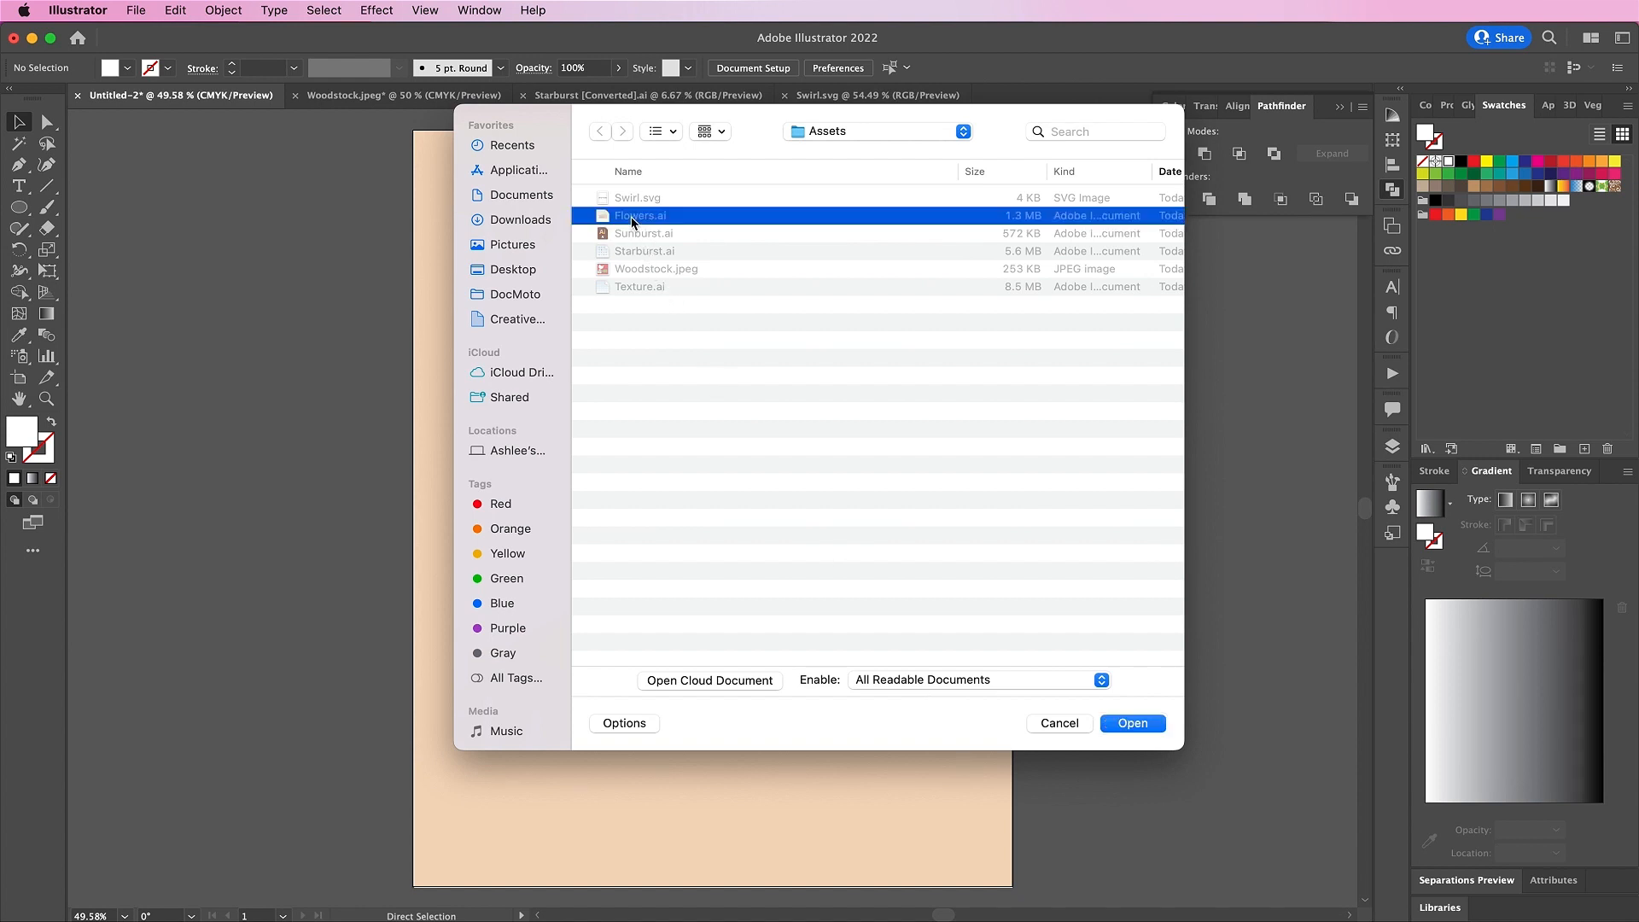
key(Return)
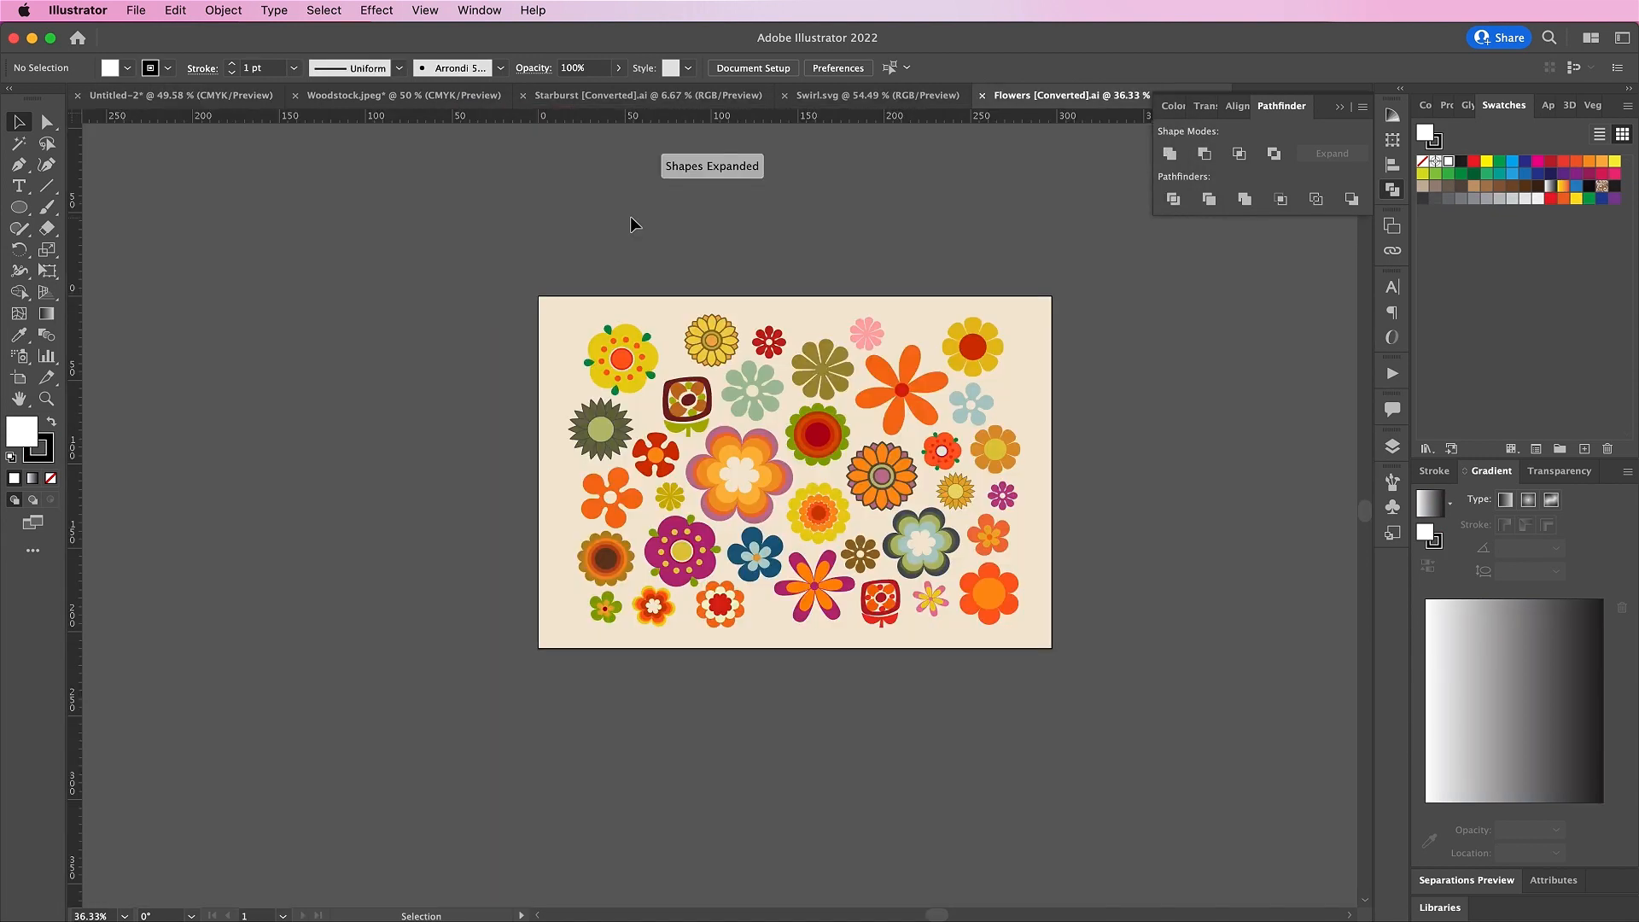
click(991, 596)
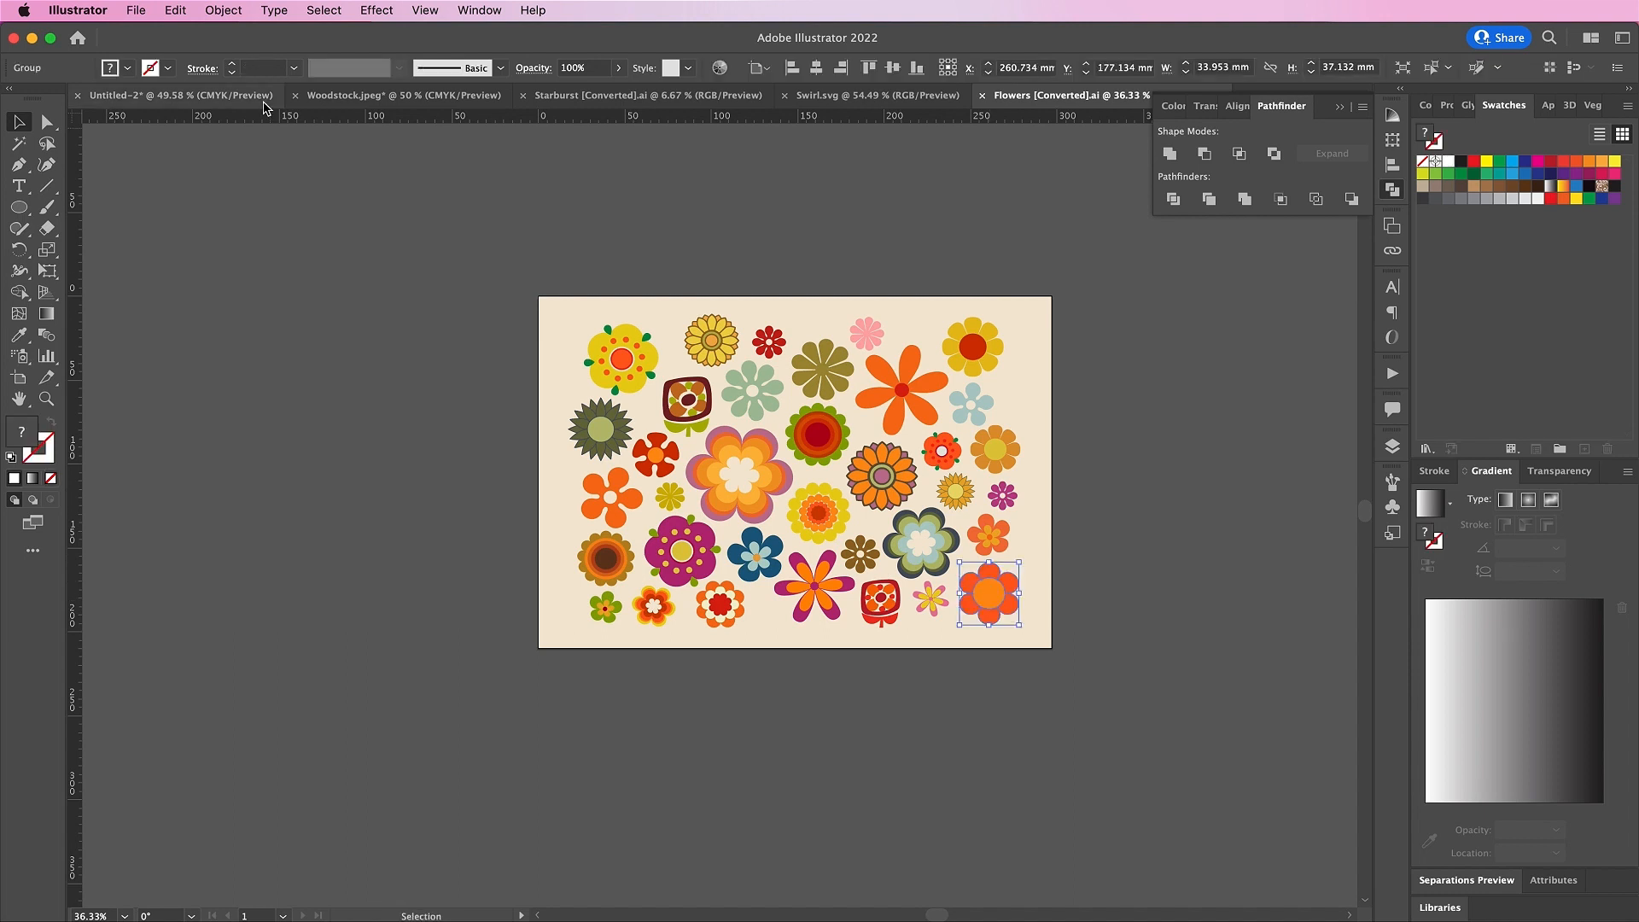
drag(216, 106, 932, 572)
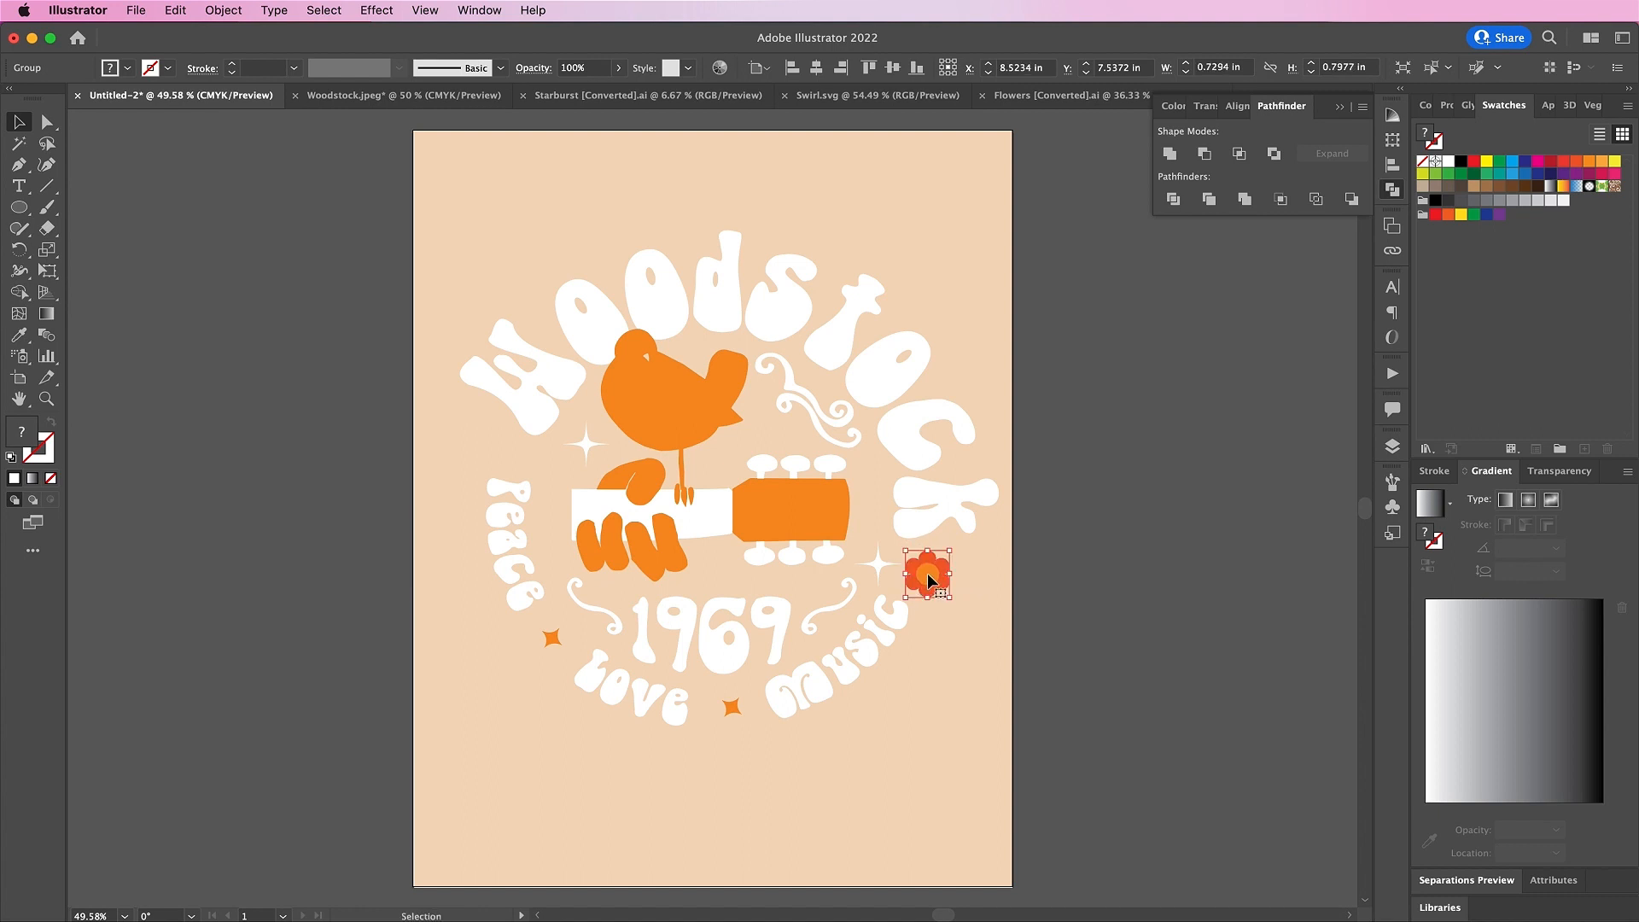
Paste a second copy of the red-orange flower and place it between Woodstock's W and Peace
key(cmd+v)
drag(717, 522, 499, 457)
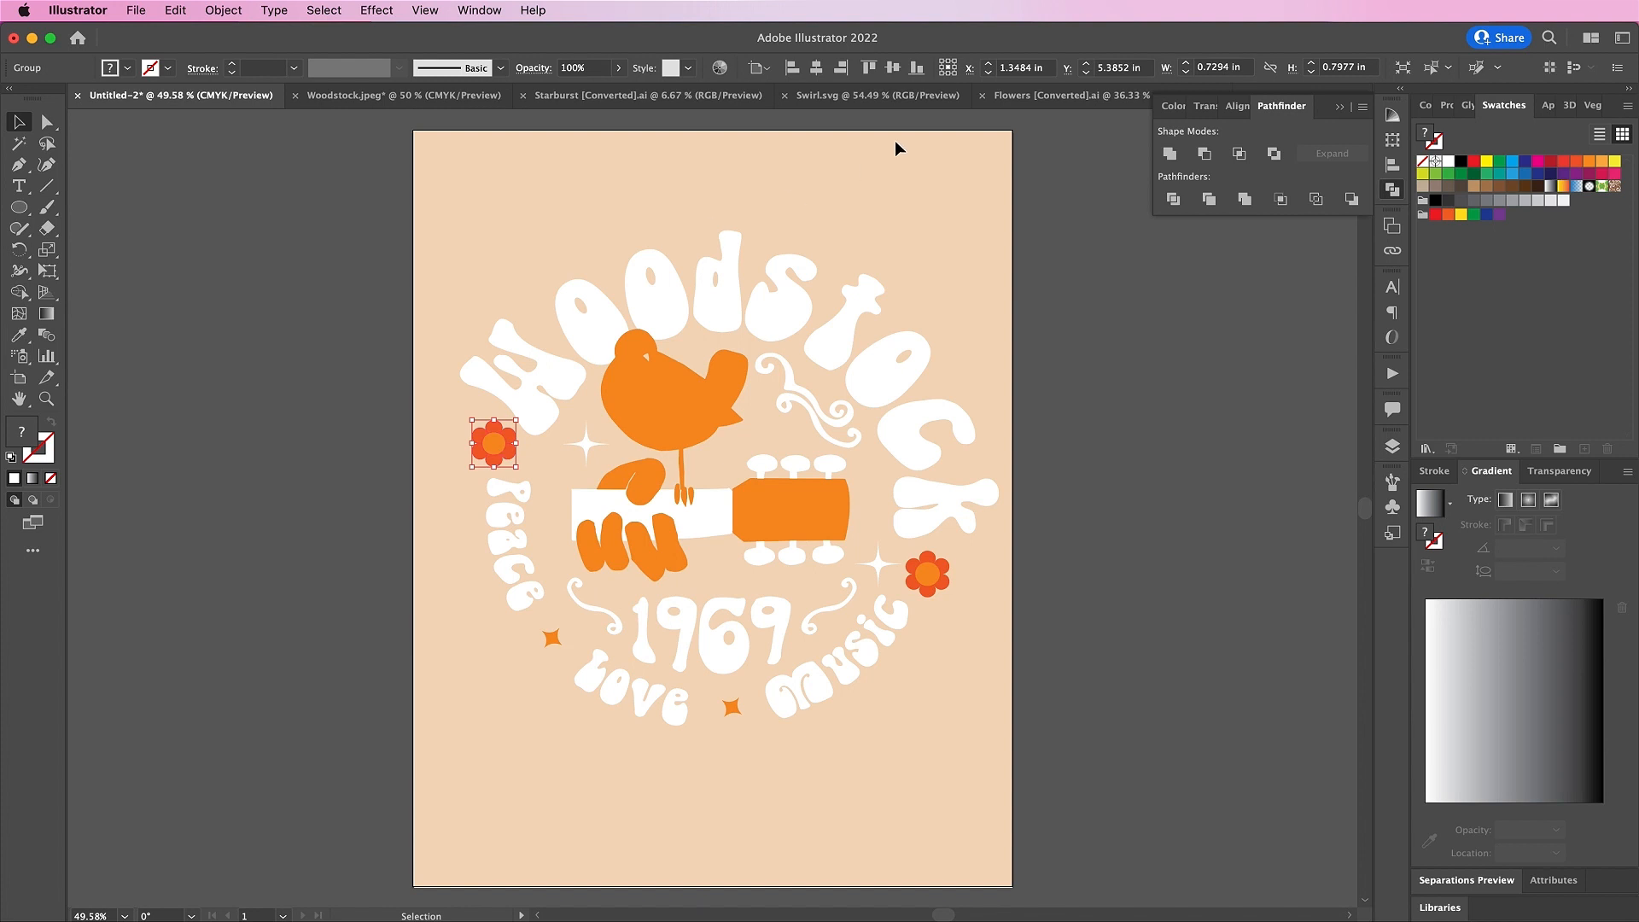
Copy the blue five-petal flower from Flowers.ai into the poster, about 1.27 by 1.28 in, over the free end of the guitar neck
click(1067, 95)
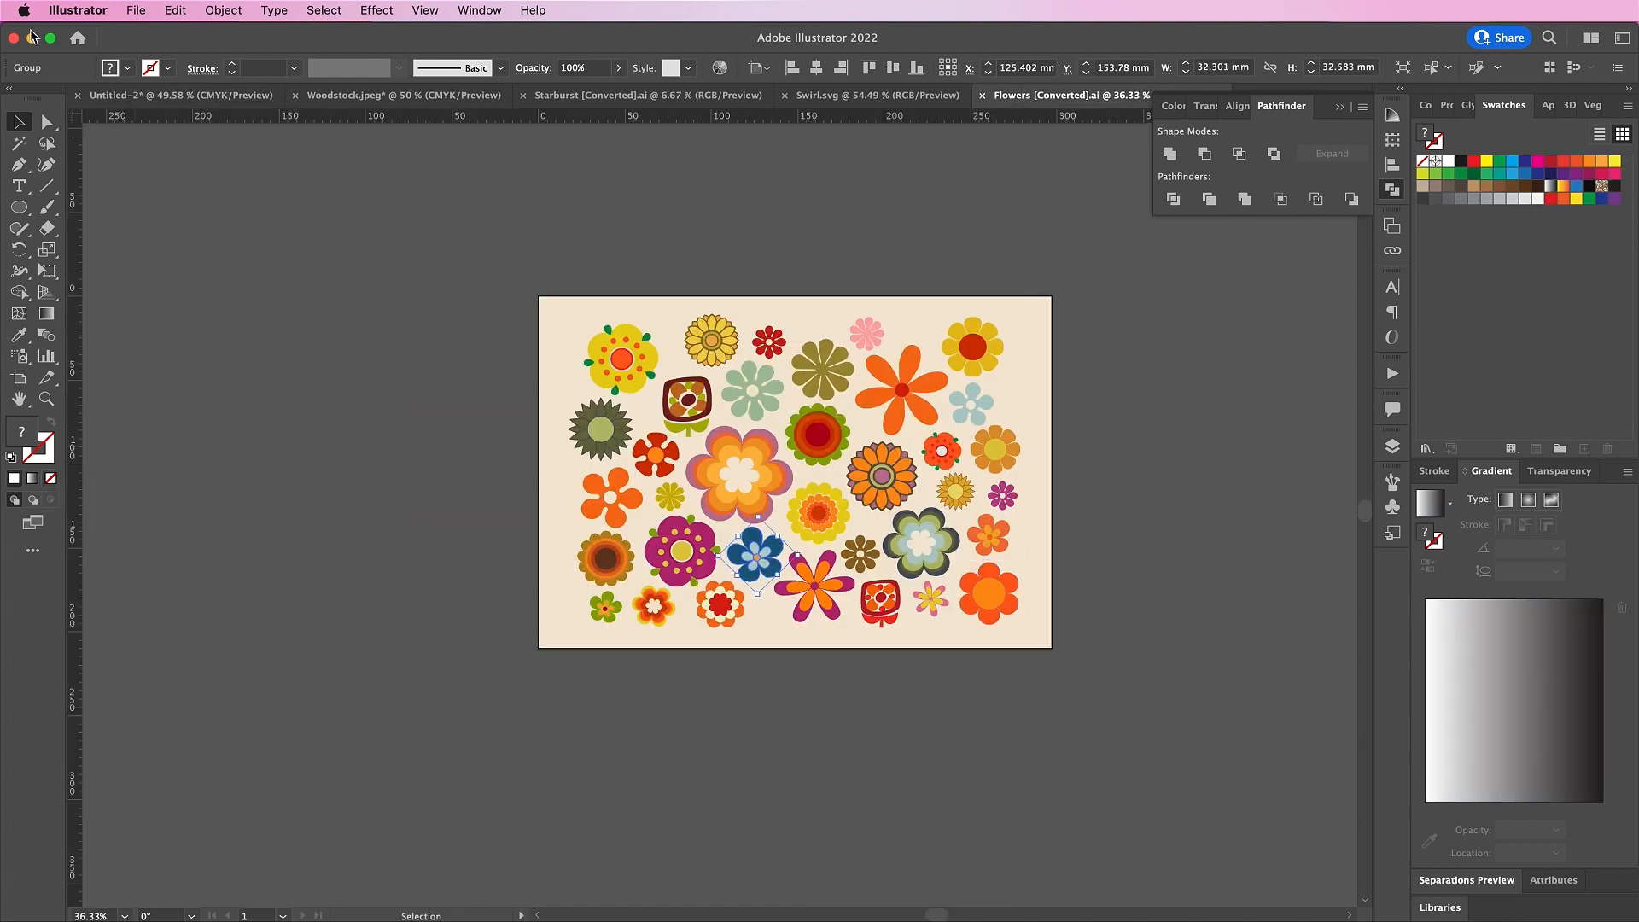
click(179, 94)
key(cmd+v)
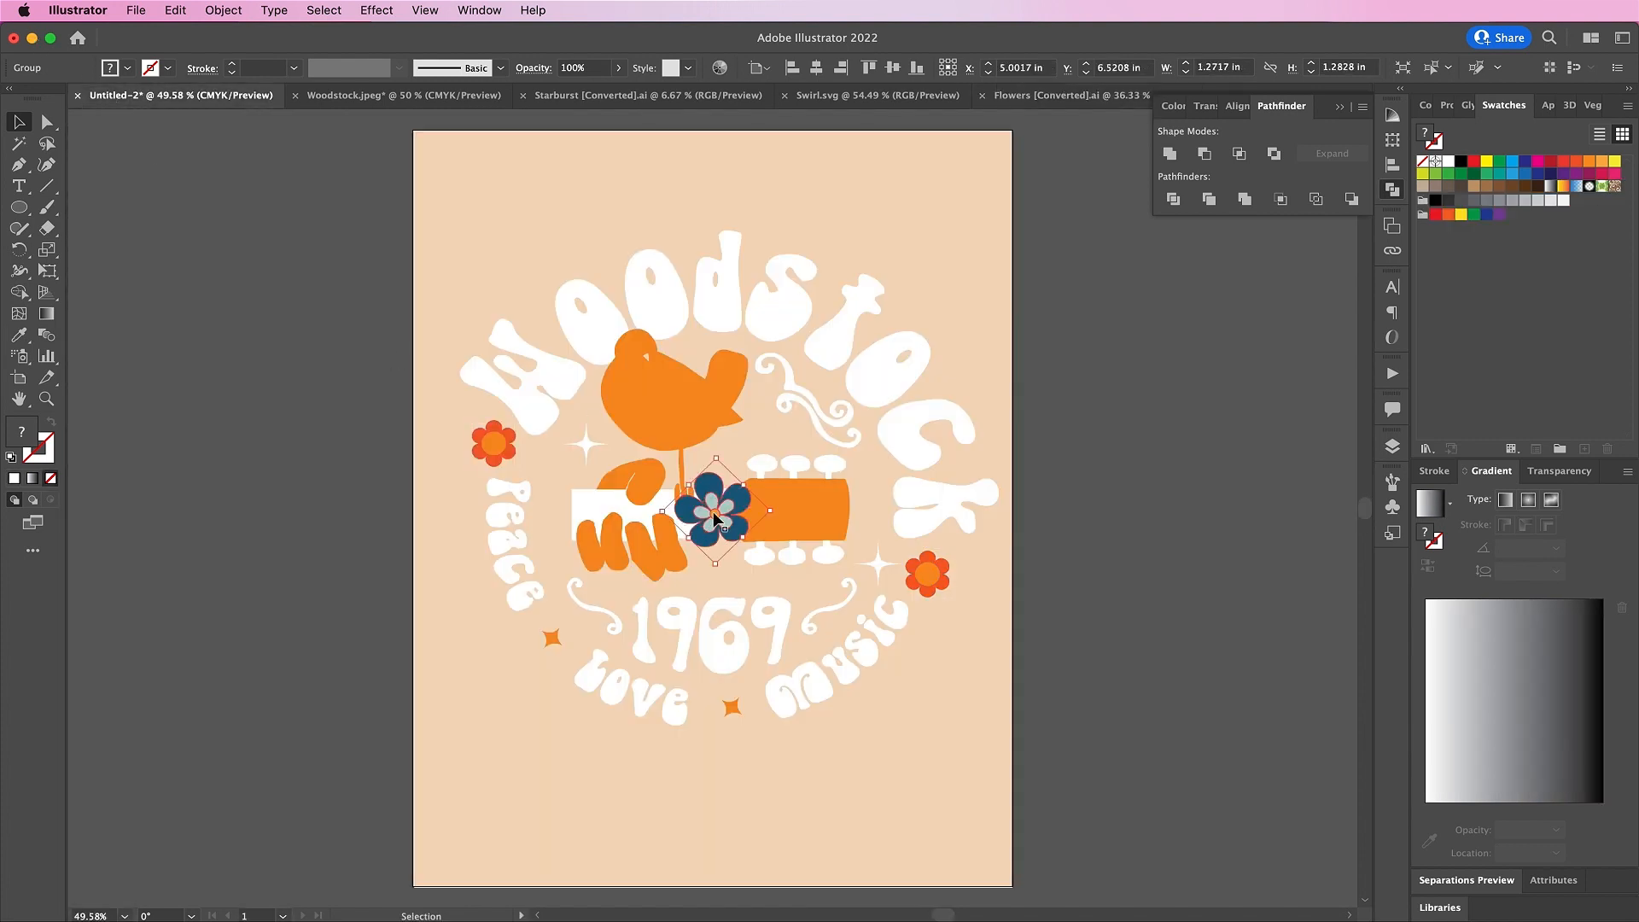
drag(716, 517, 600, 511)
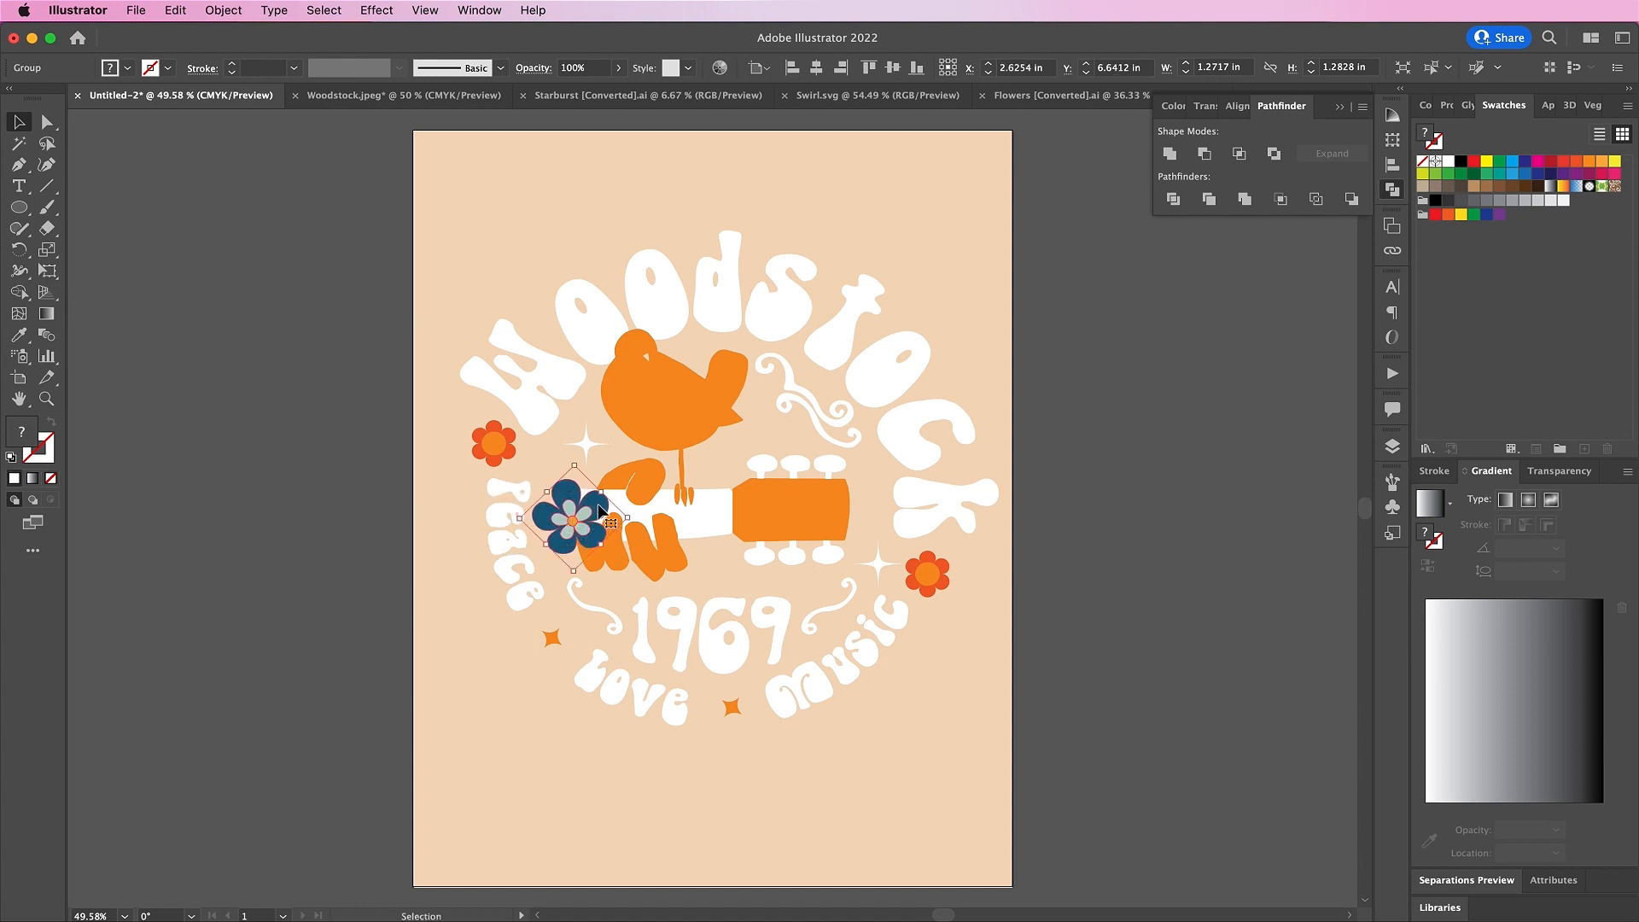
Inside the blue flower's group, fill the outer petals with white
double_click(602, 510)
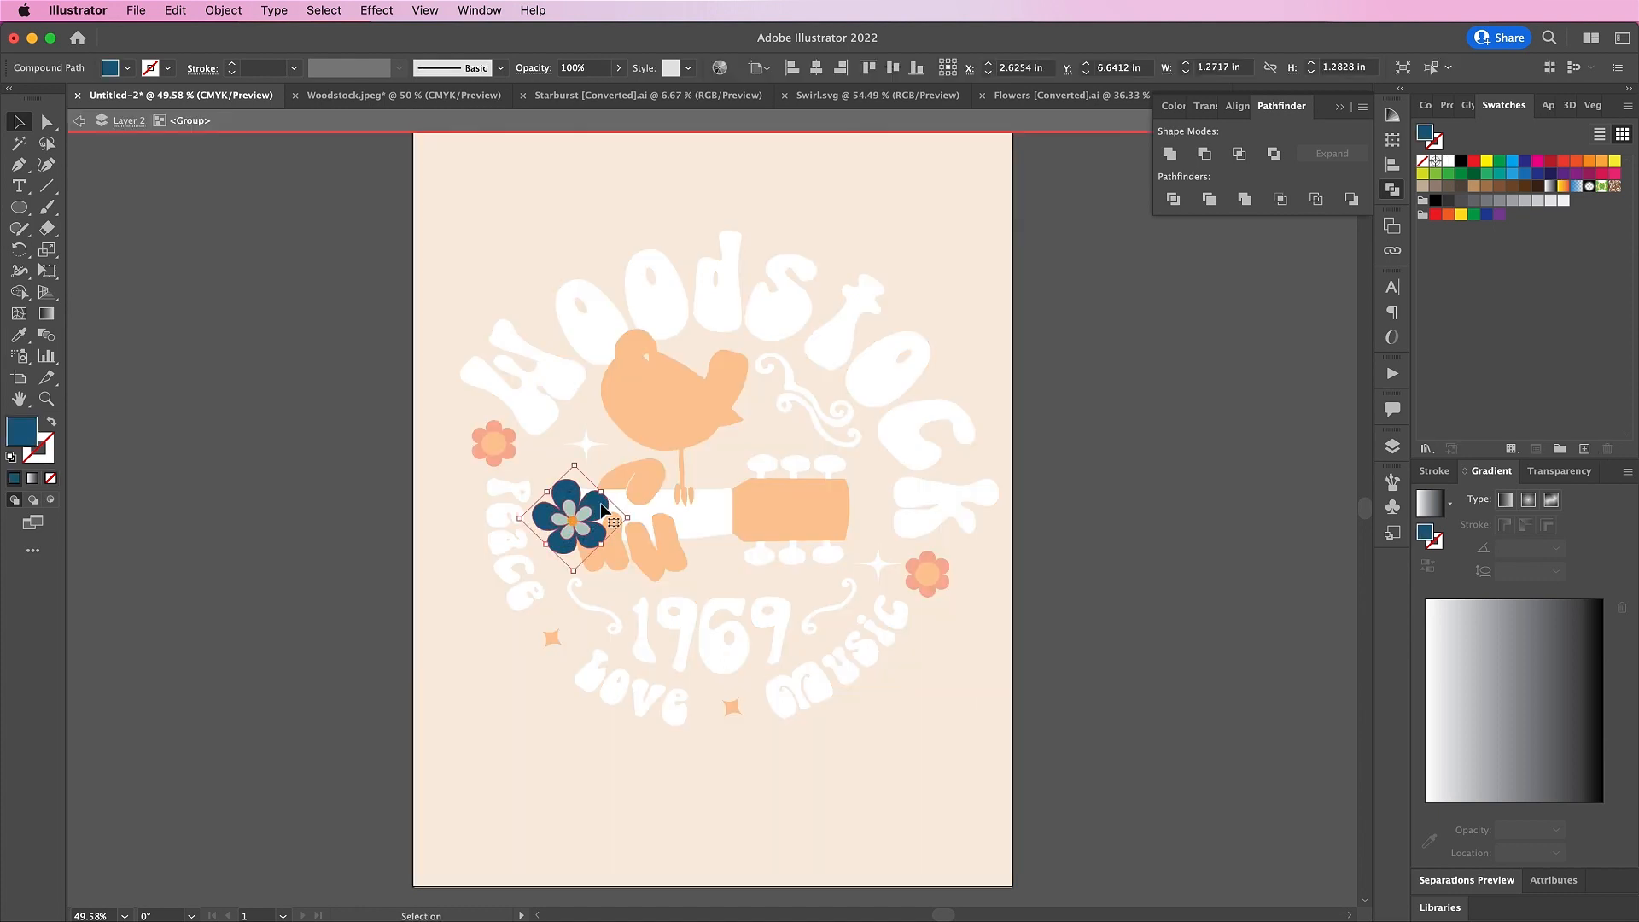
double_click(23, 438)
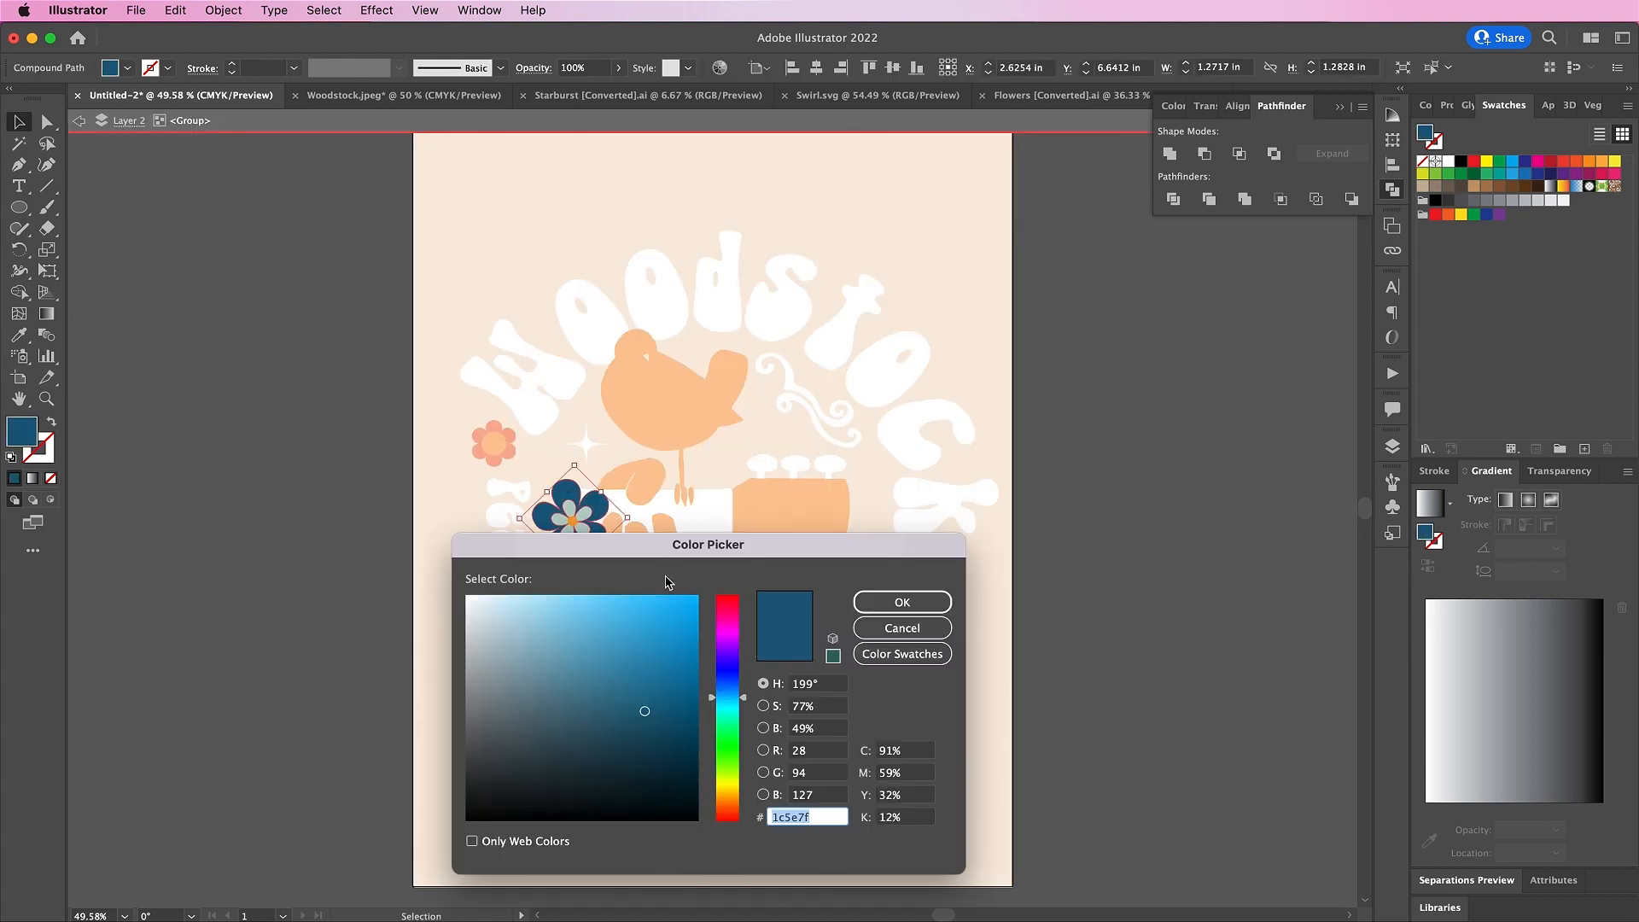
drag(523, 637, 453, 598)
key(Return)
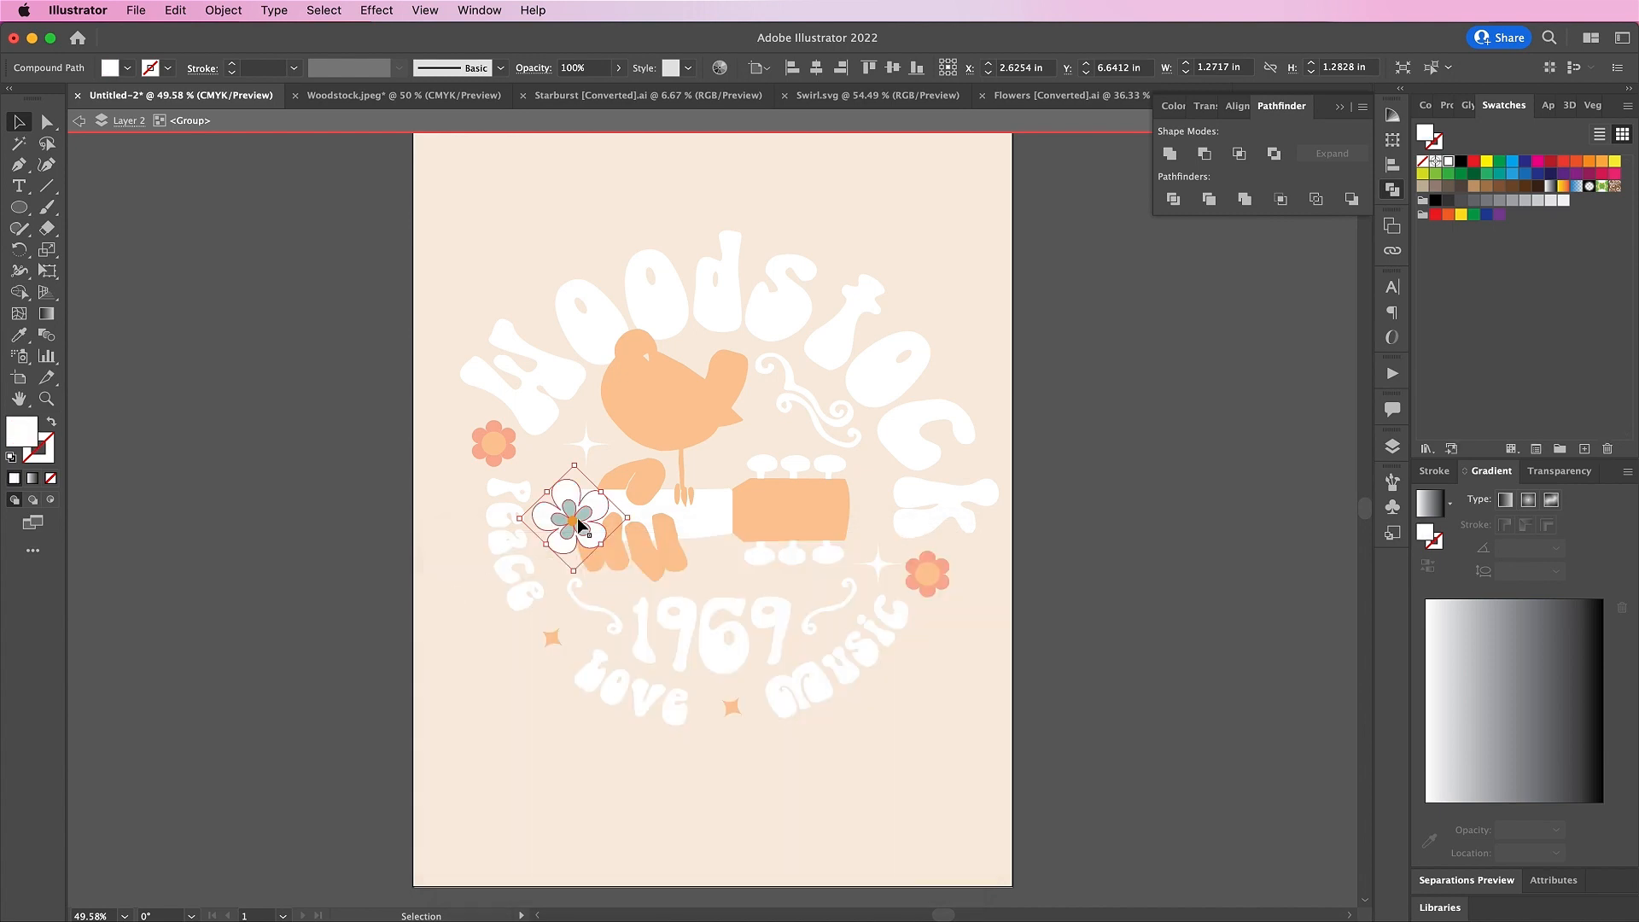
Fill the flower's inner petals with golden yellow, CMYK 7, 35, 99, 0
key(super+z)
key(super+equal)
key(super+equal)
key(super+equal)
key(super+equal)
key(super+equal)
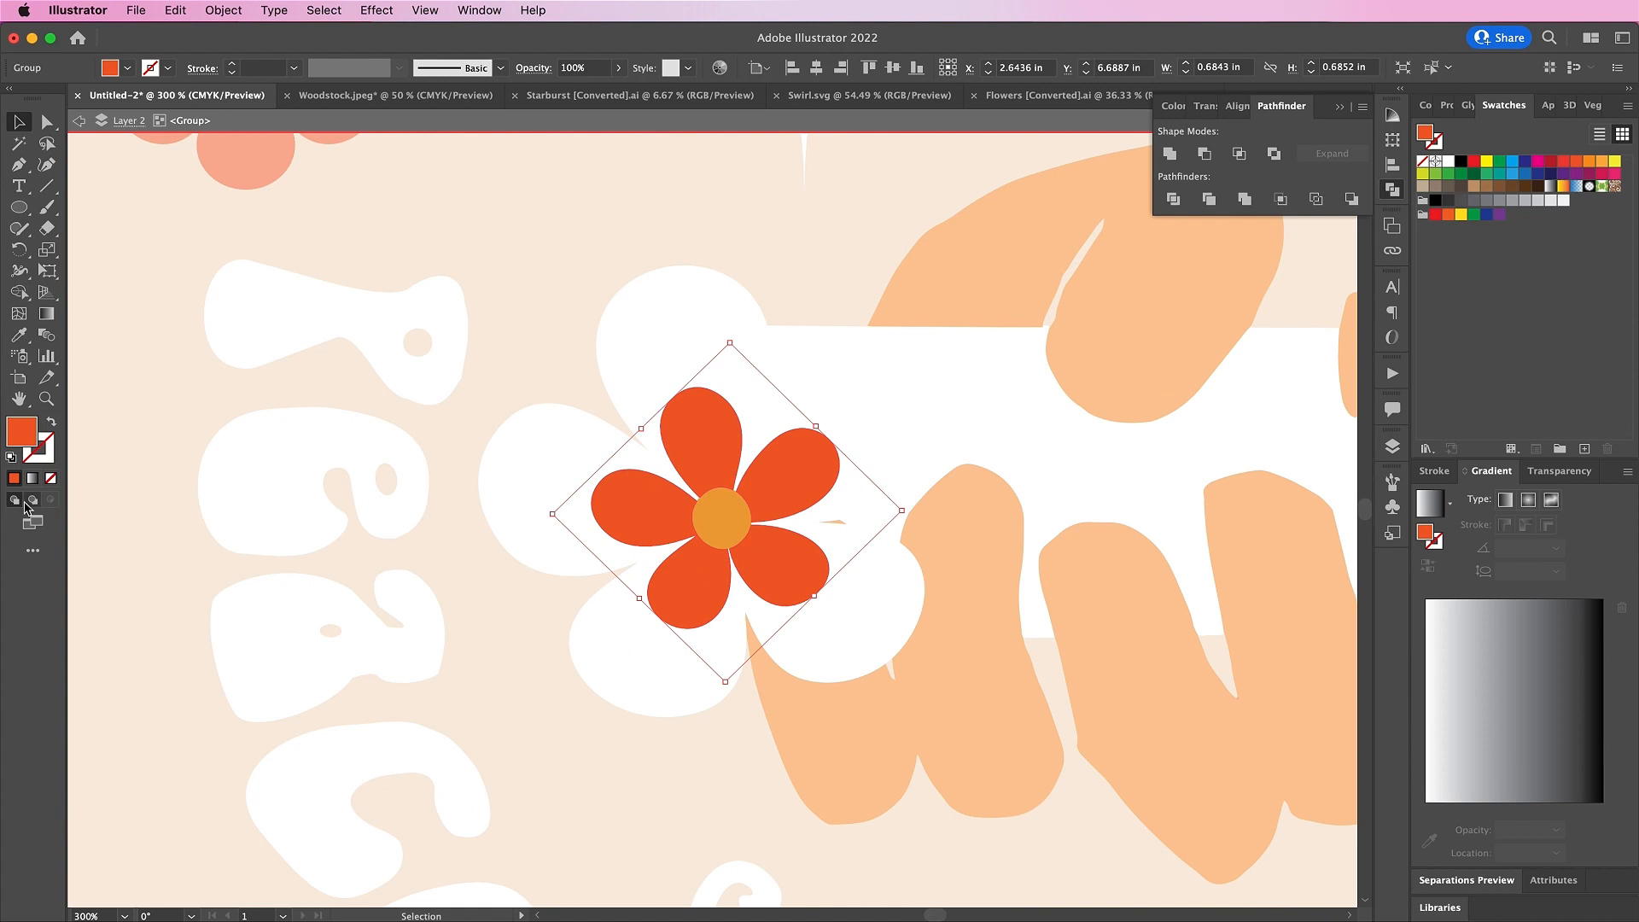
double_click(21, 431)
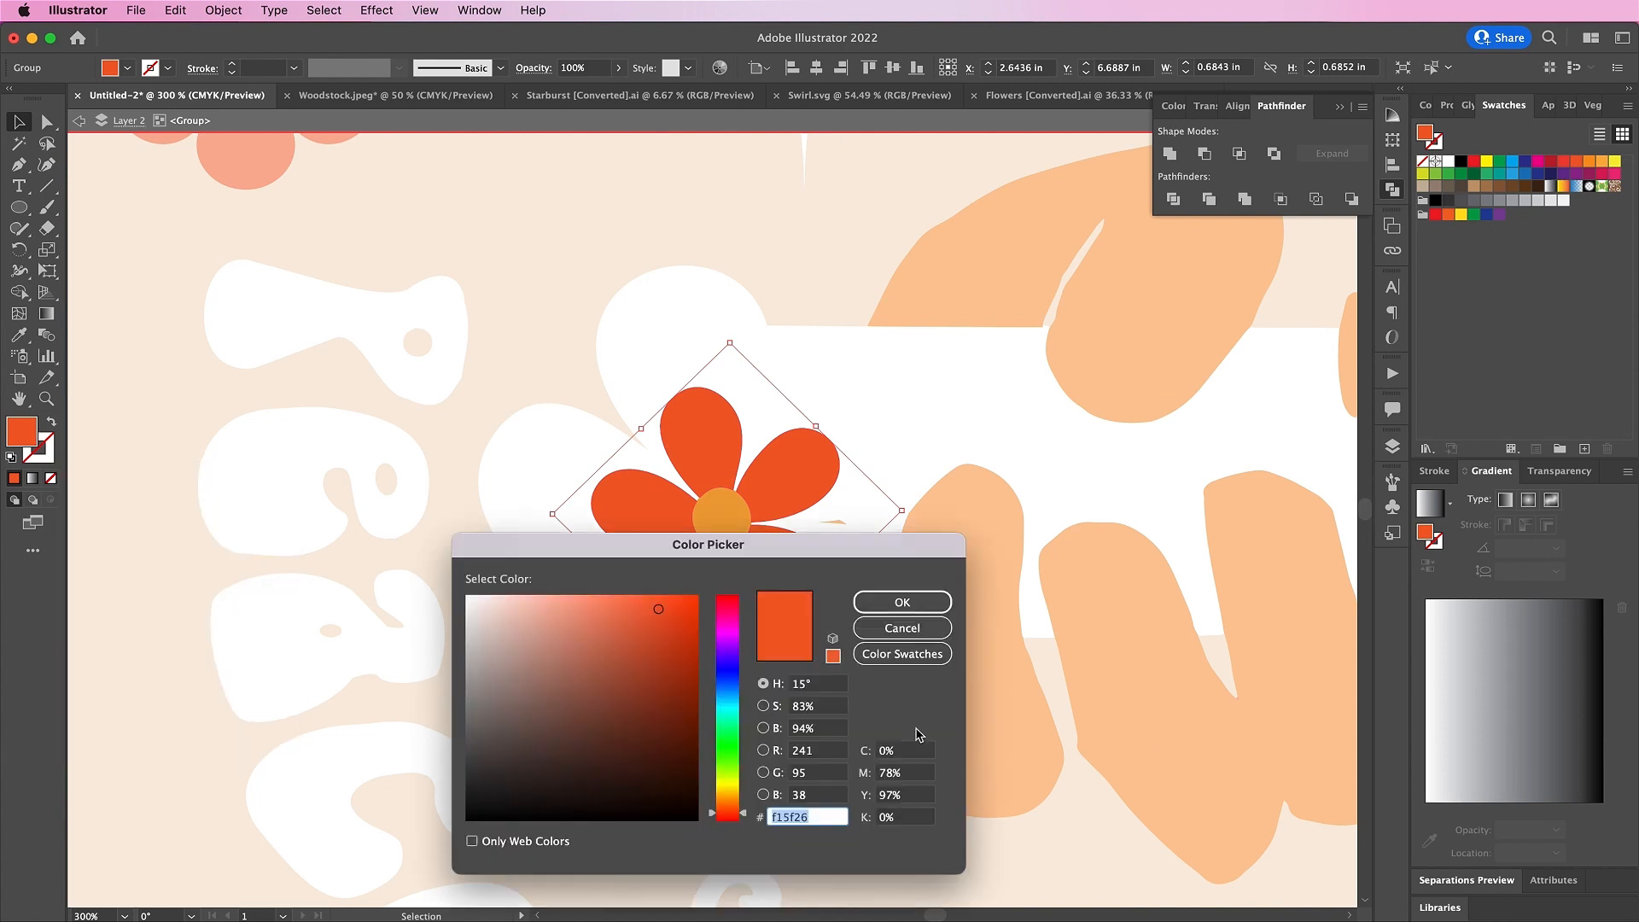
click(895, 751)
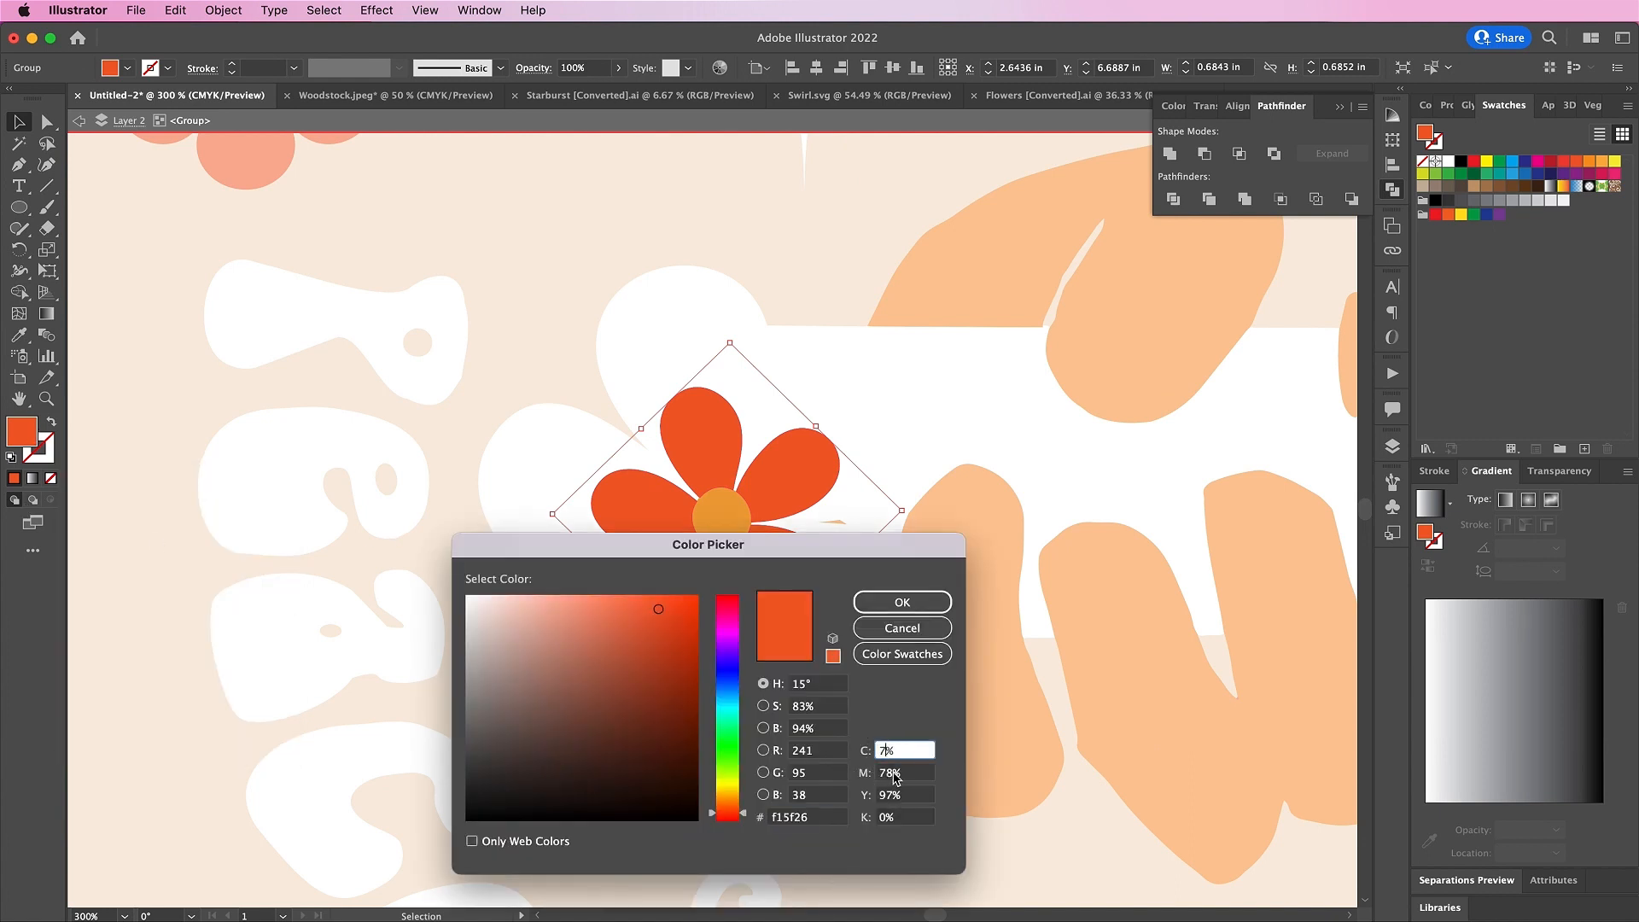
click(892, 773)
text(35)
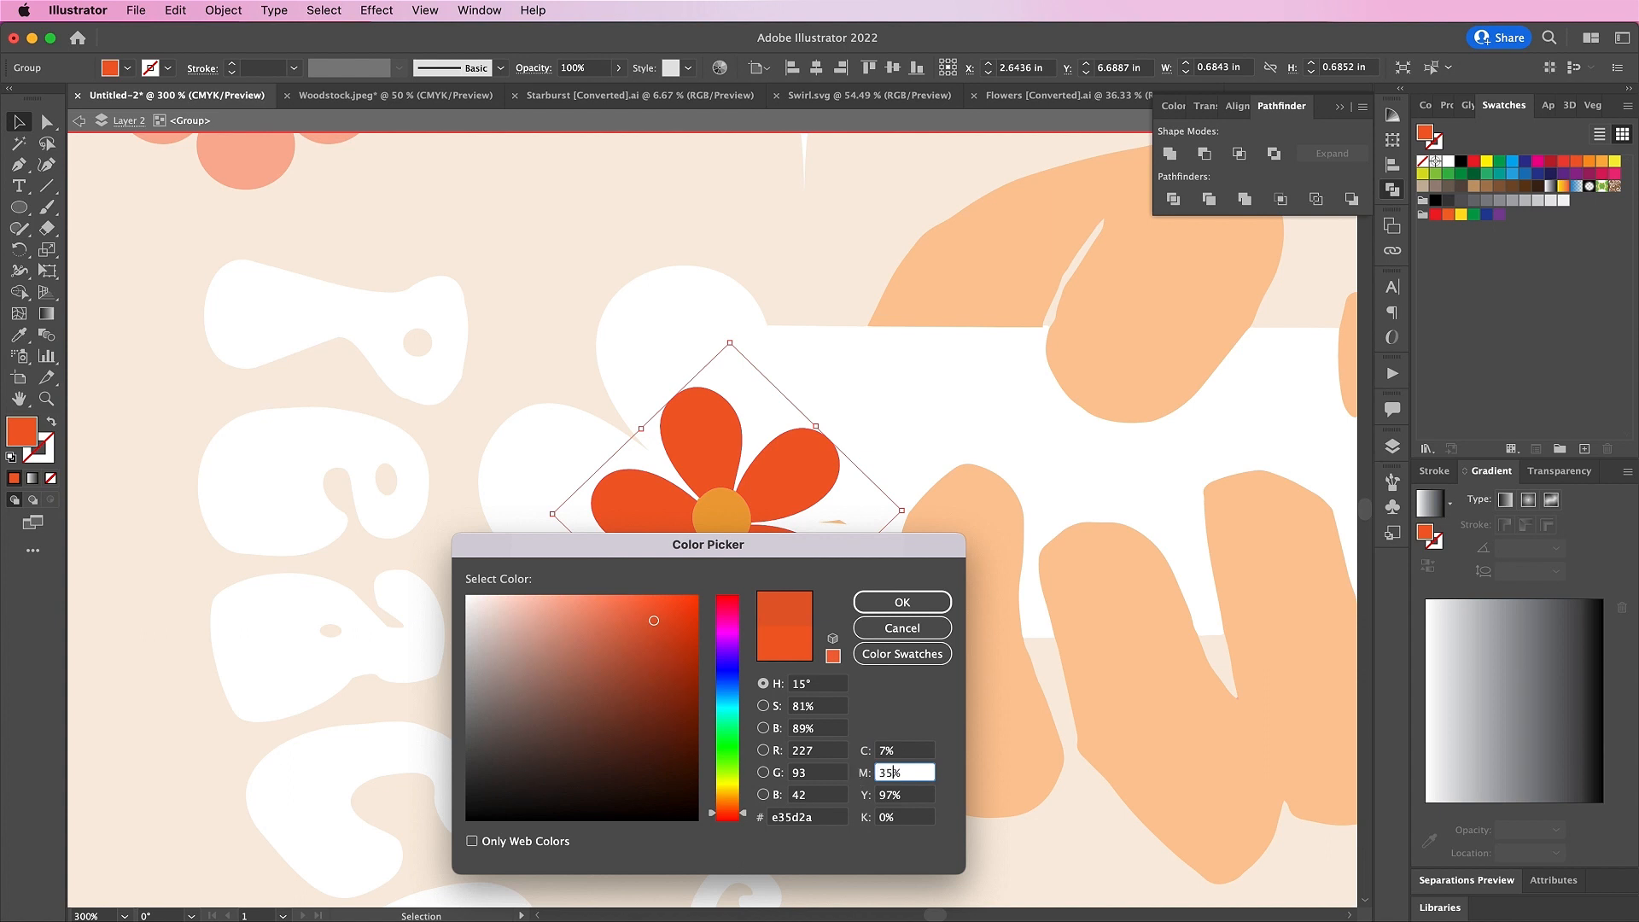
click(893, 796)
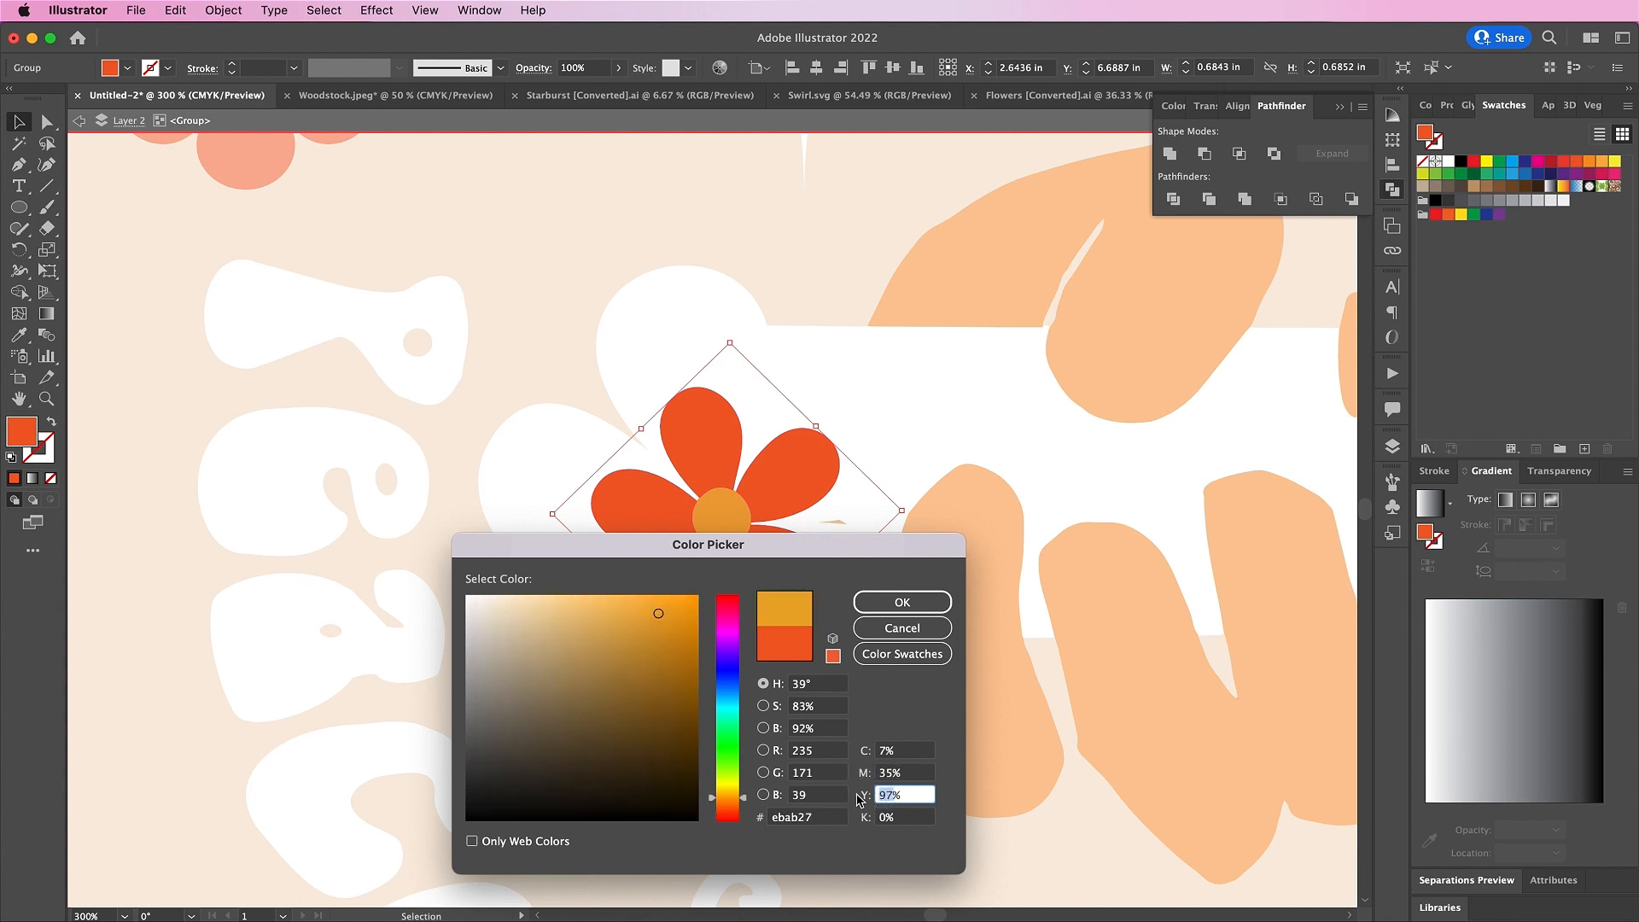
text(99)
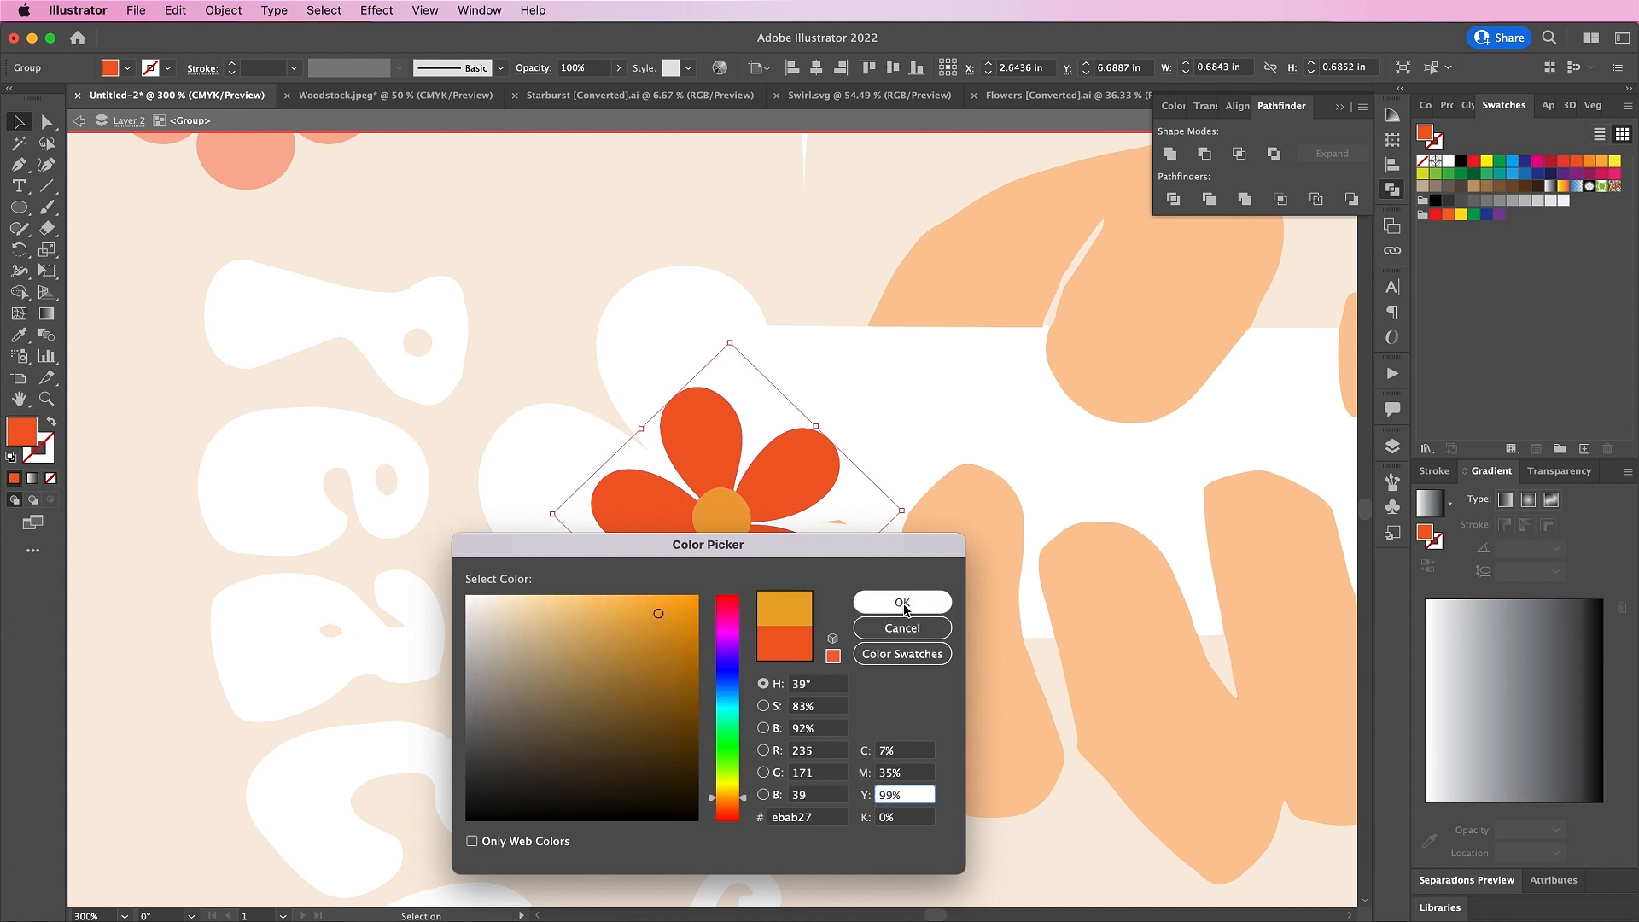
click(902, 601)
Sample the small flower's red-orange petal color onto the white flower's center circle and leave the group
click(723, 522)
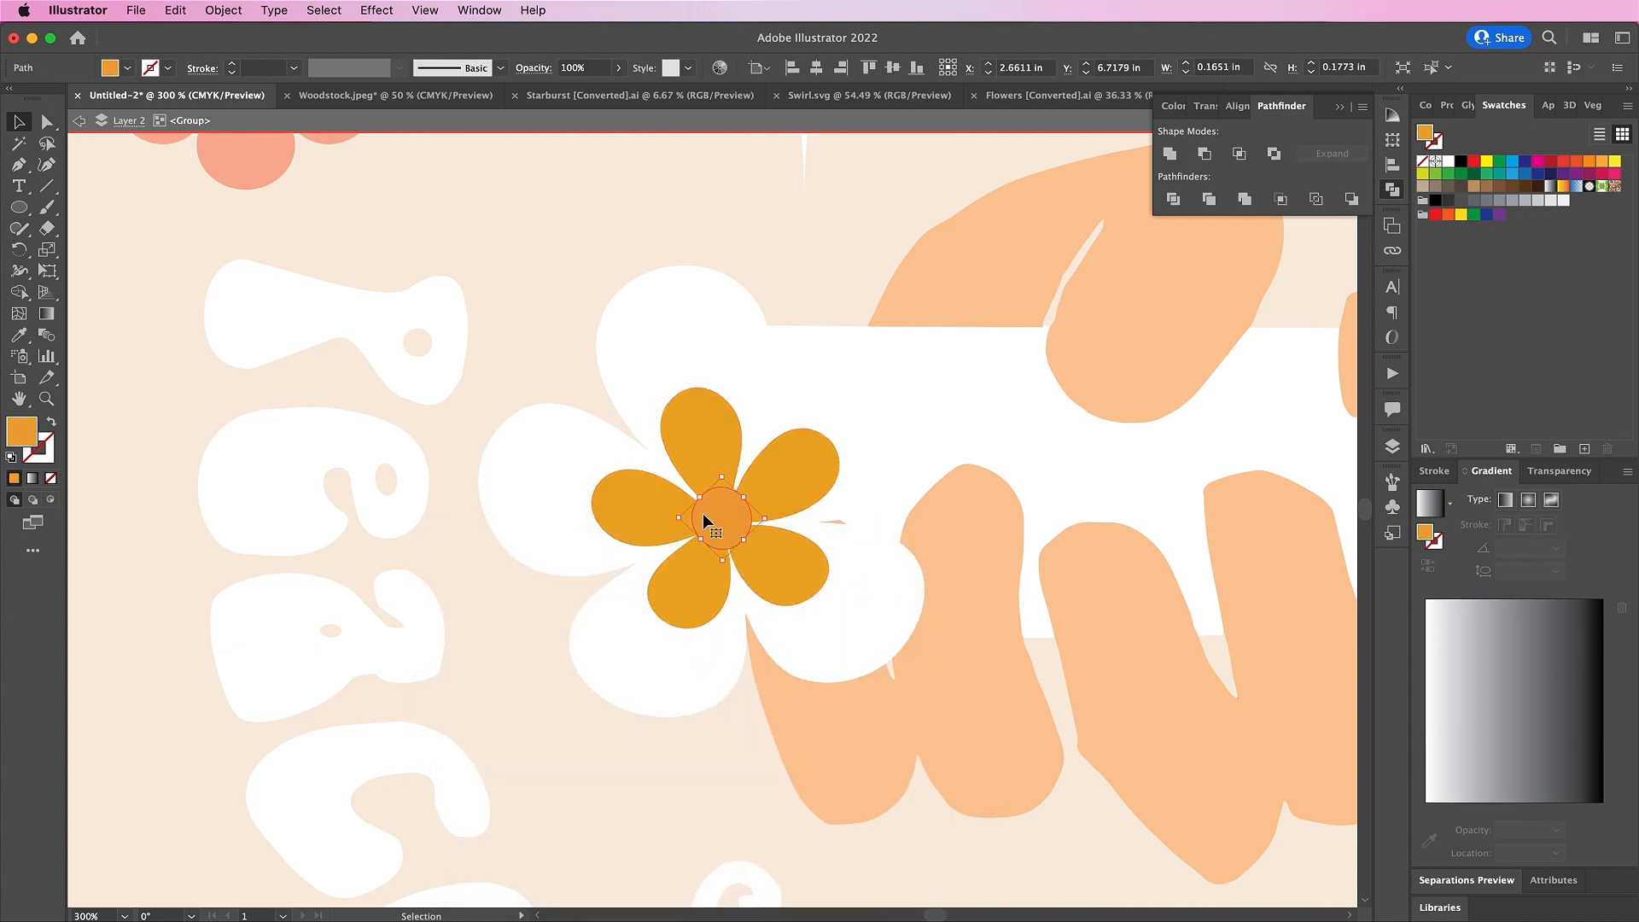
click(21, 338)
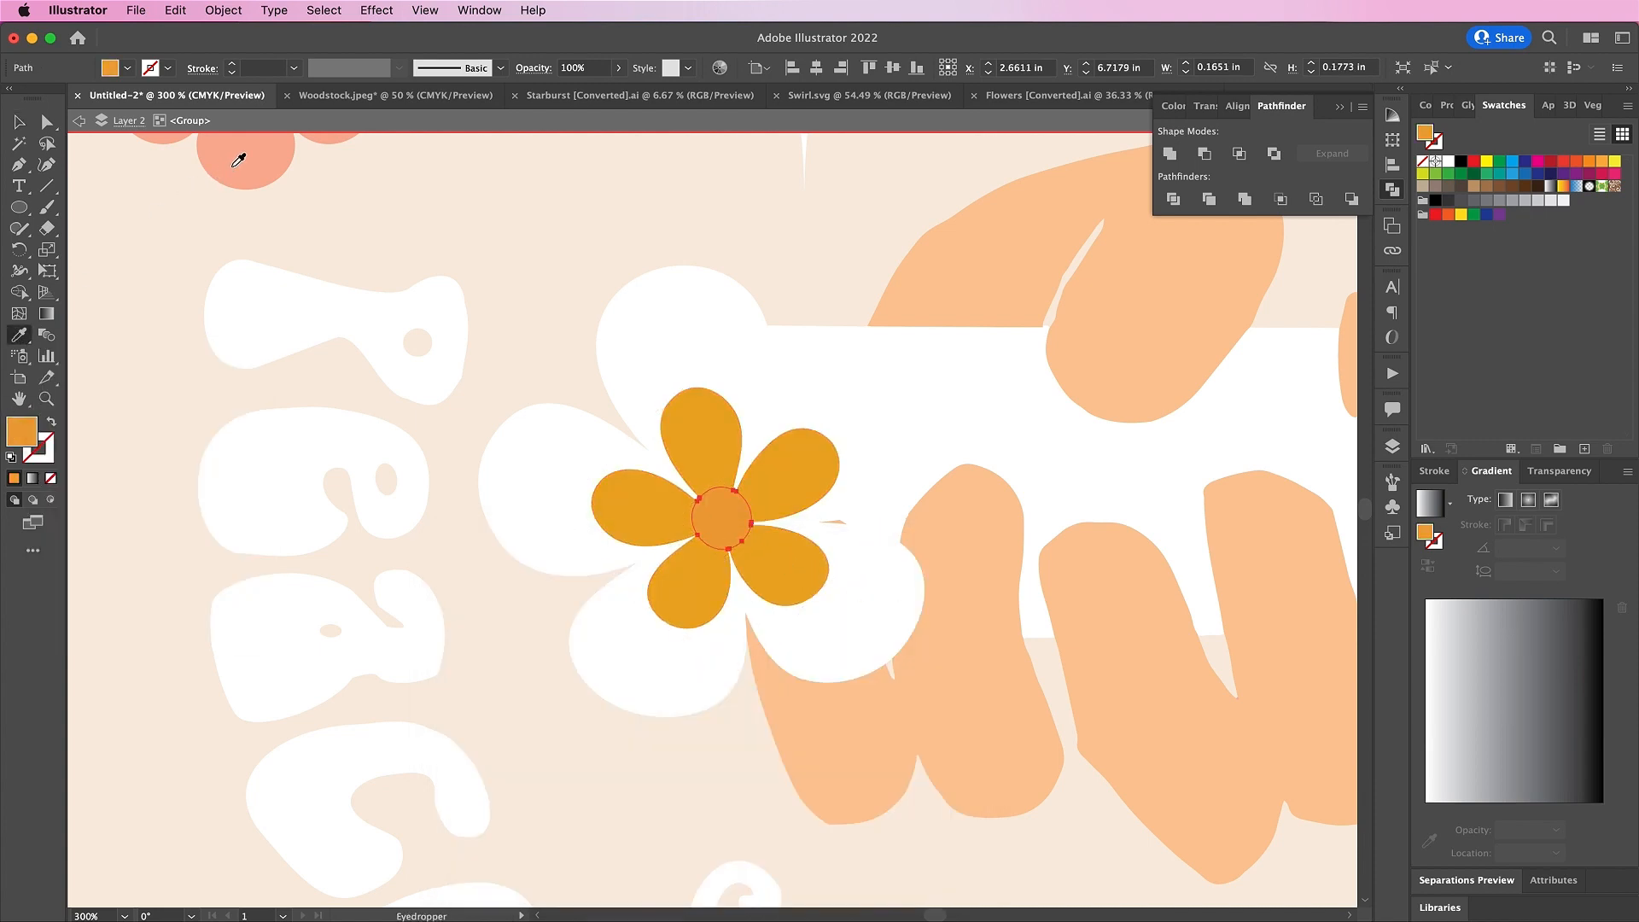
click(239, 160)
click(19, 124)
double_click(172, 335)
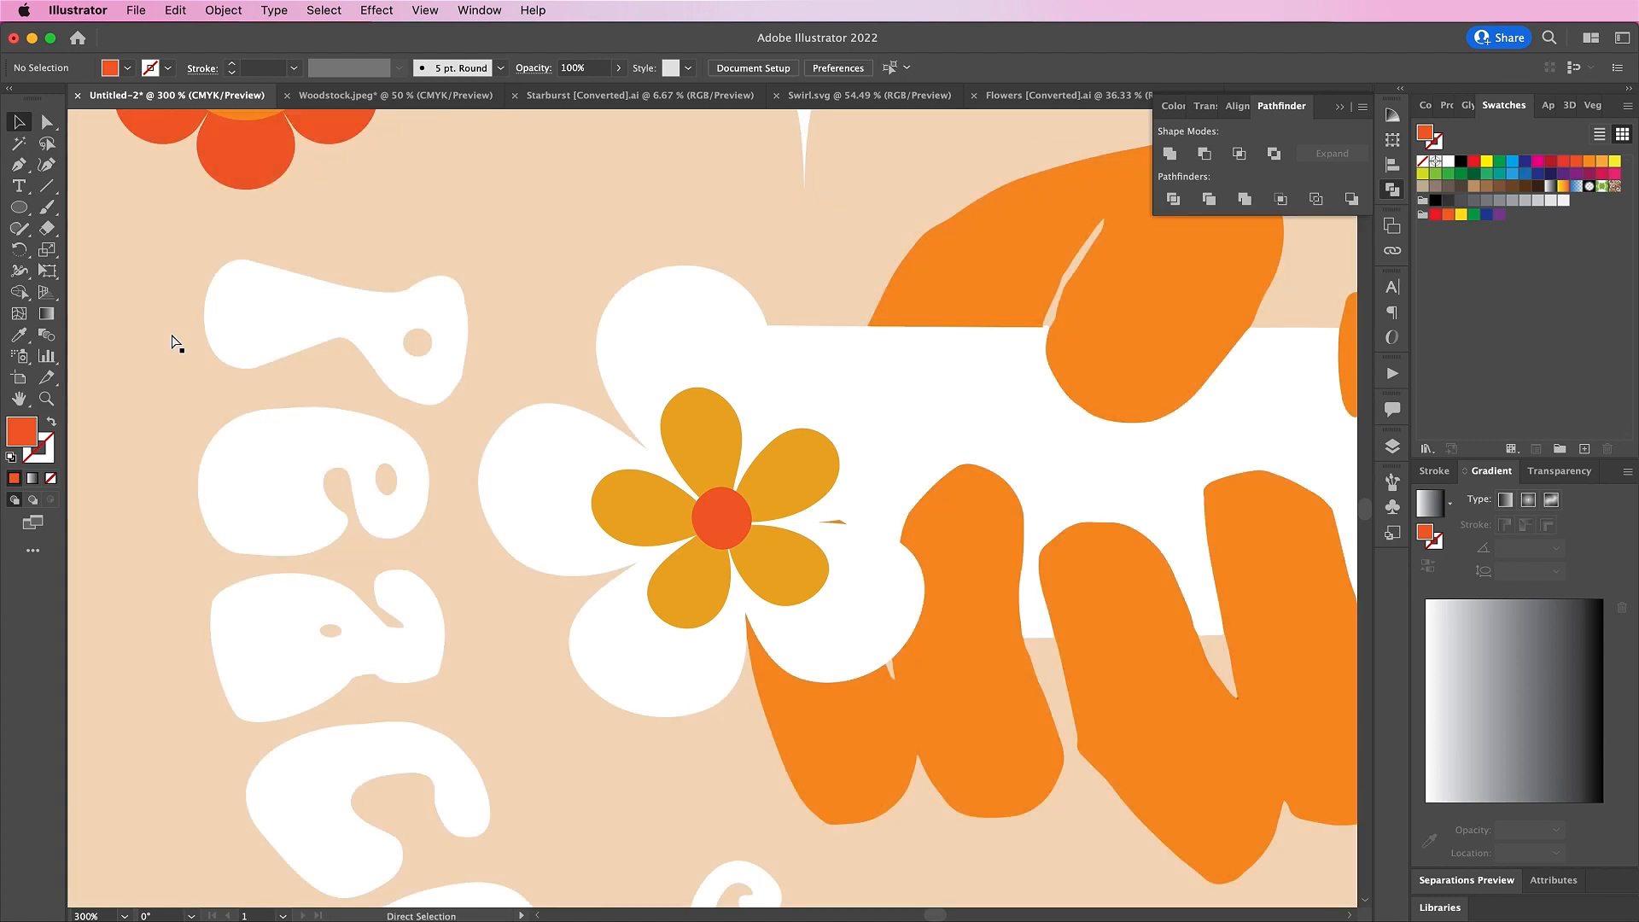
Enlarge the white flower at the end of the guitar neck to about 1.49 by 1.51 in and deselect it
key(super+0)
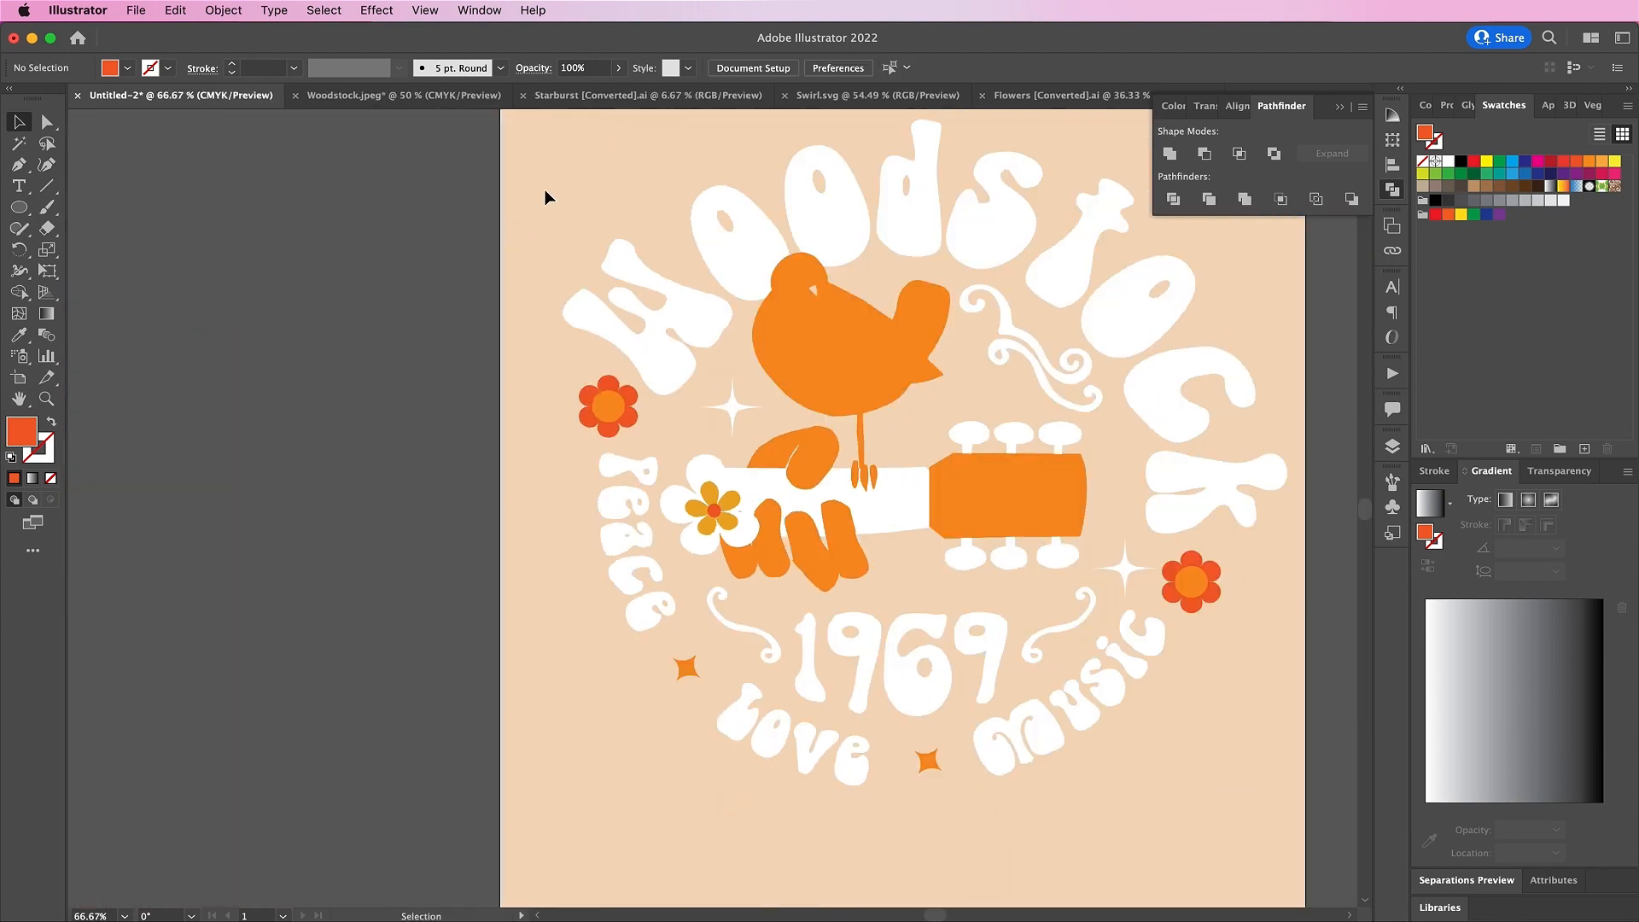
click(693, 488)
drag(750, 474, 764, 458)
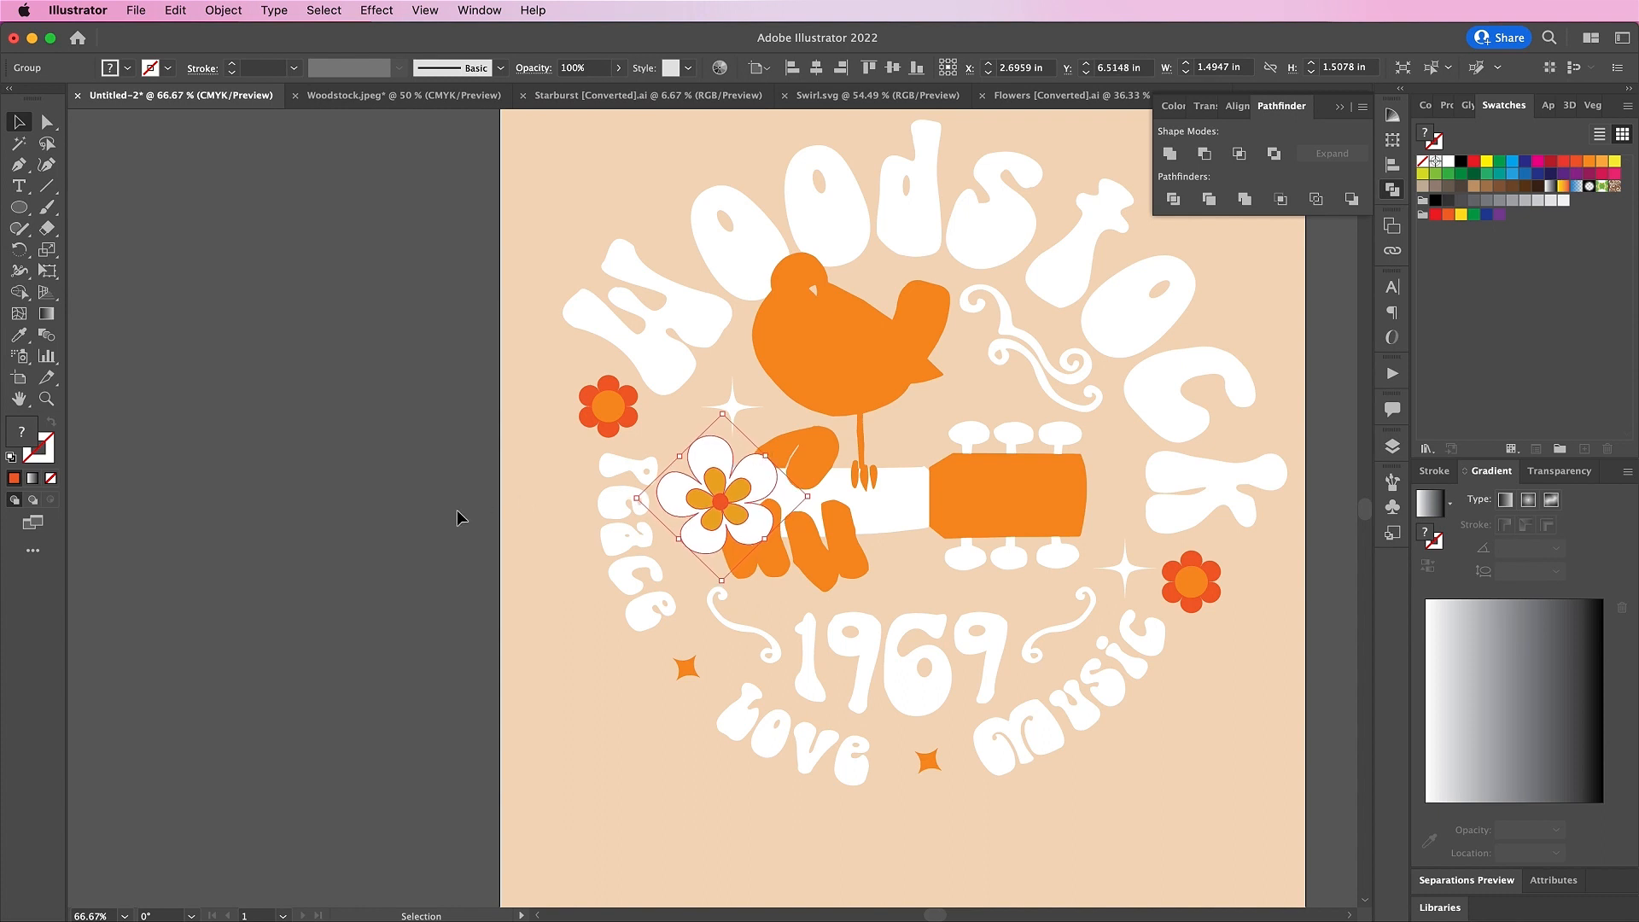
click(458, 512)
Open Sunburst.ai, retaining 9-slice scaling for symbols, and copy the first sunburst's black rays
scroll(457, 510, right, 5)
scroll(458, 517, right, 5)
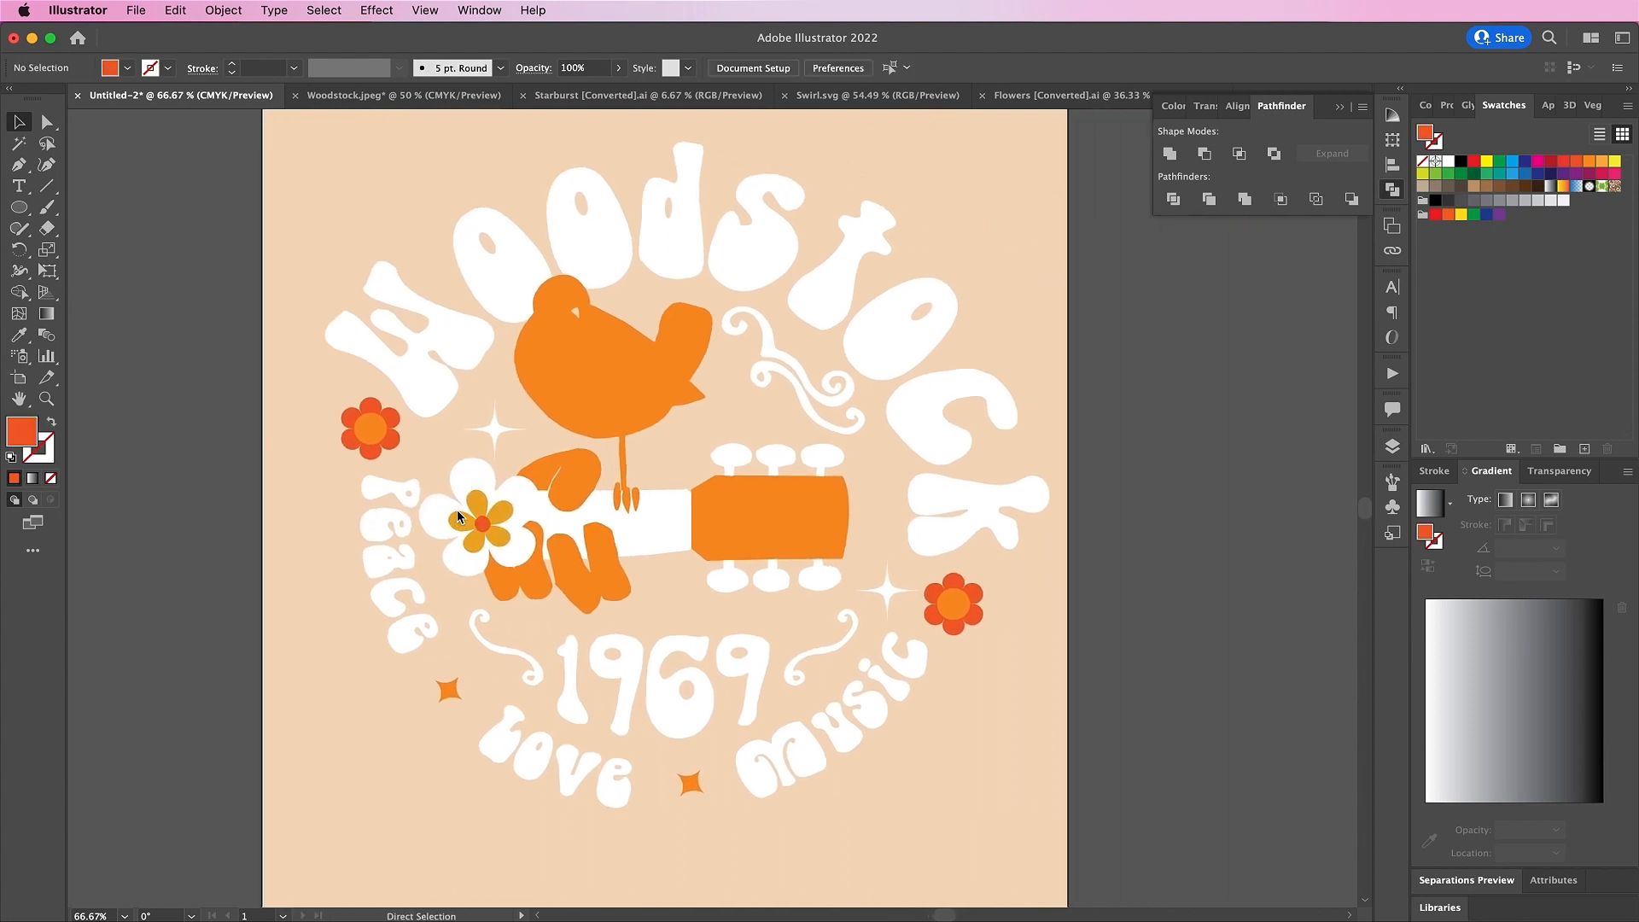
key(super+o)
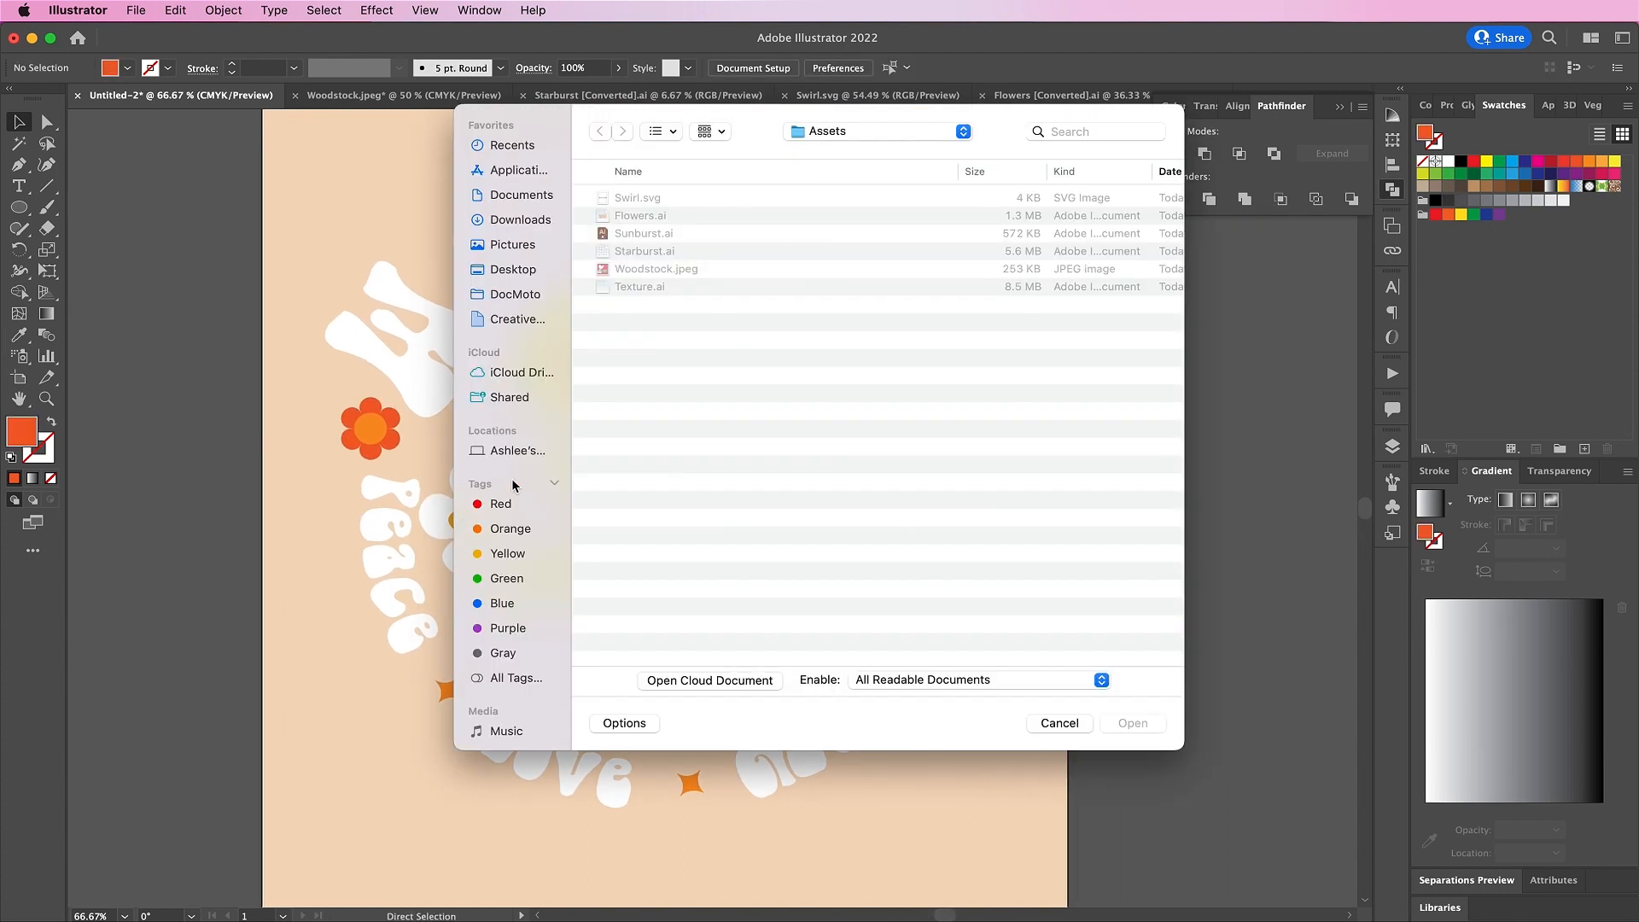
double_click(689, 238)
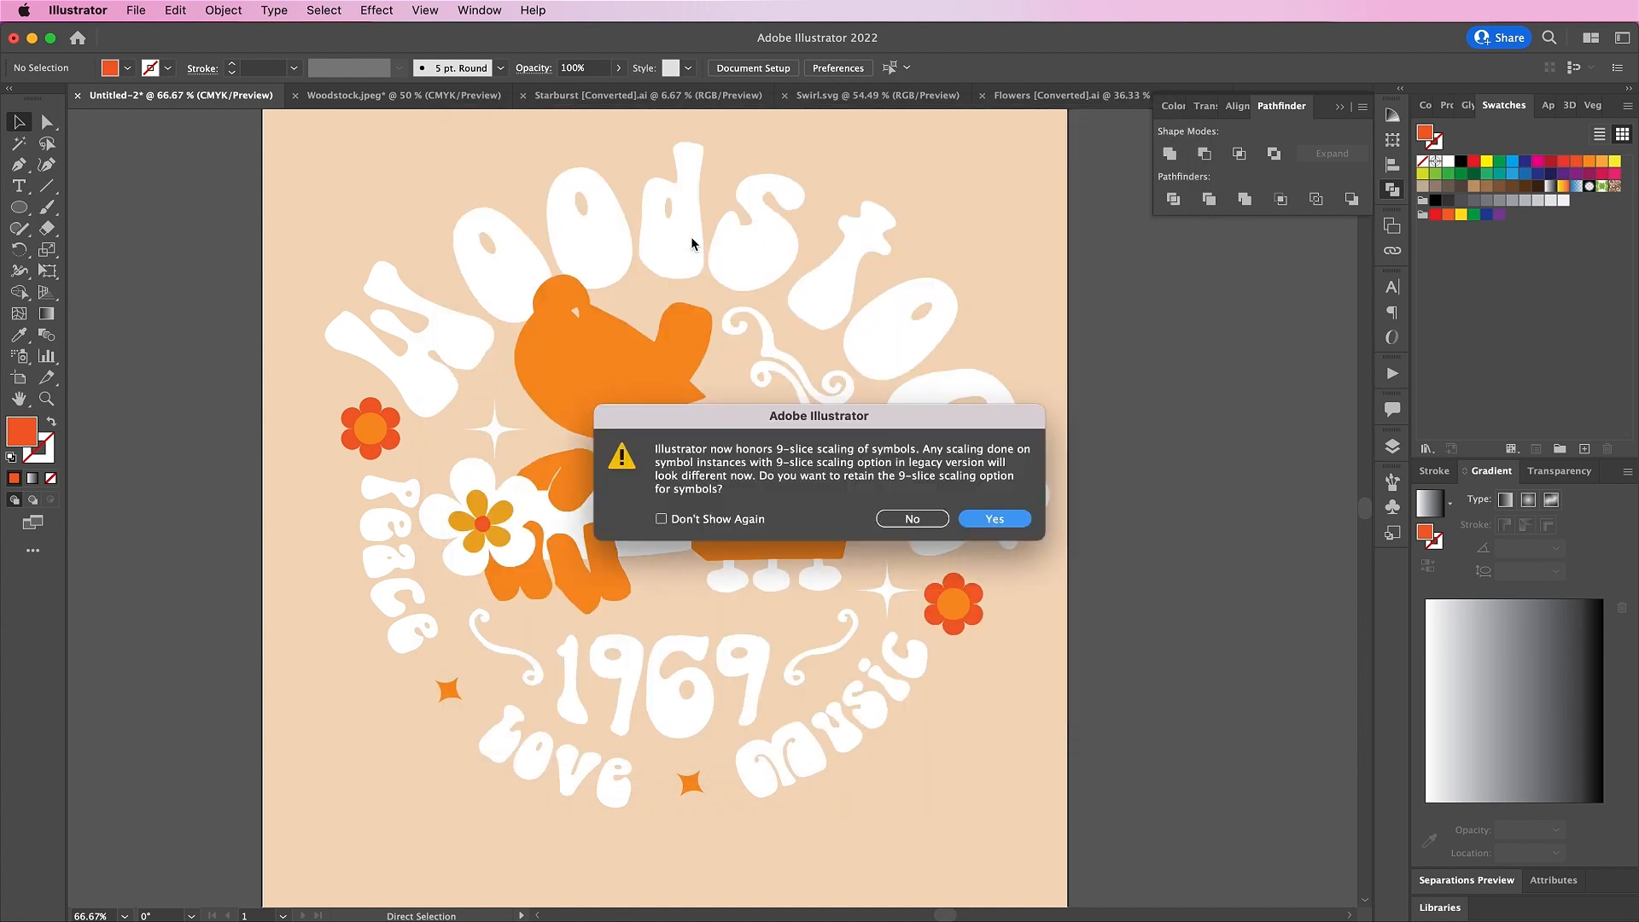
key(Return)
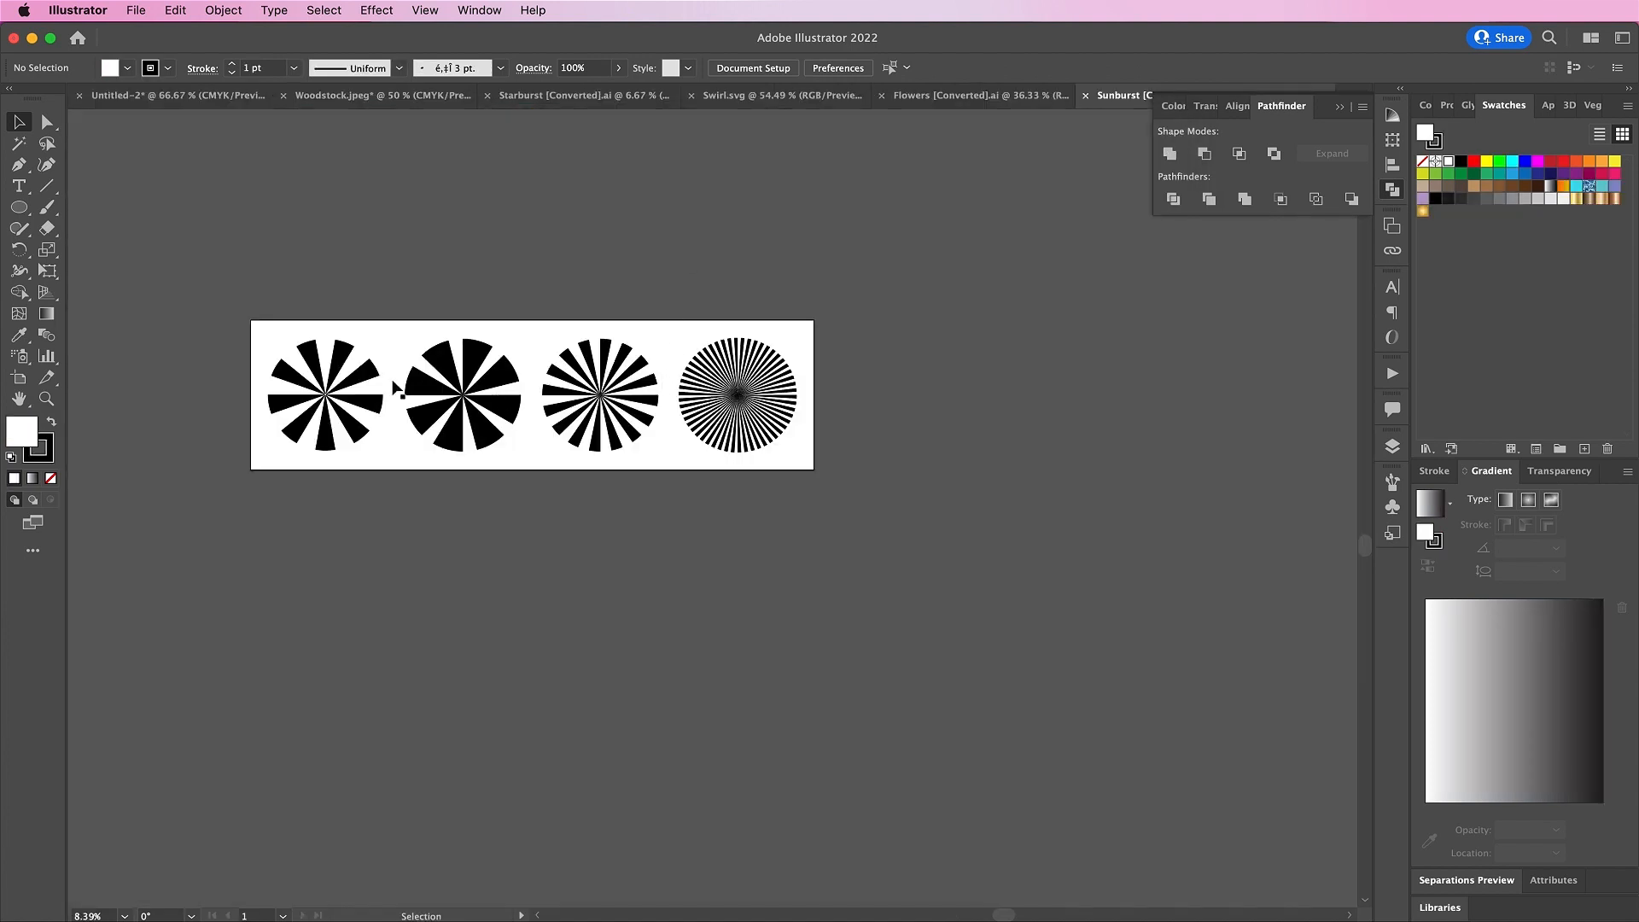
click(367, 376)
double_click(367, 376)
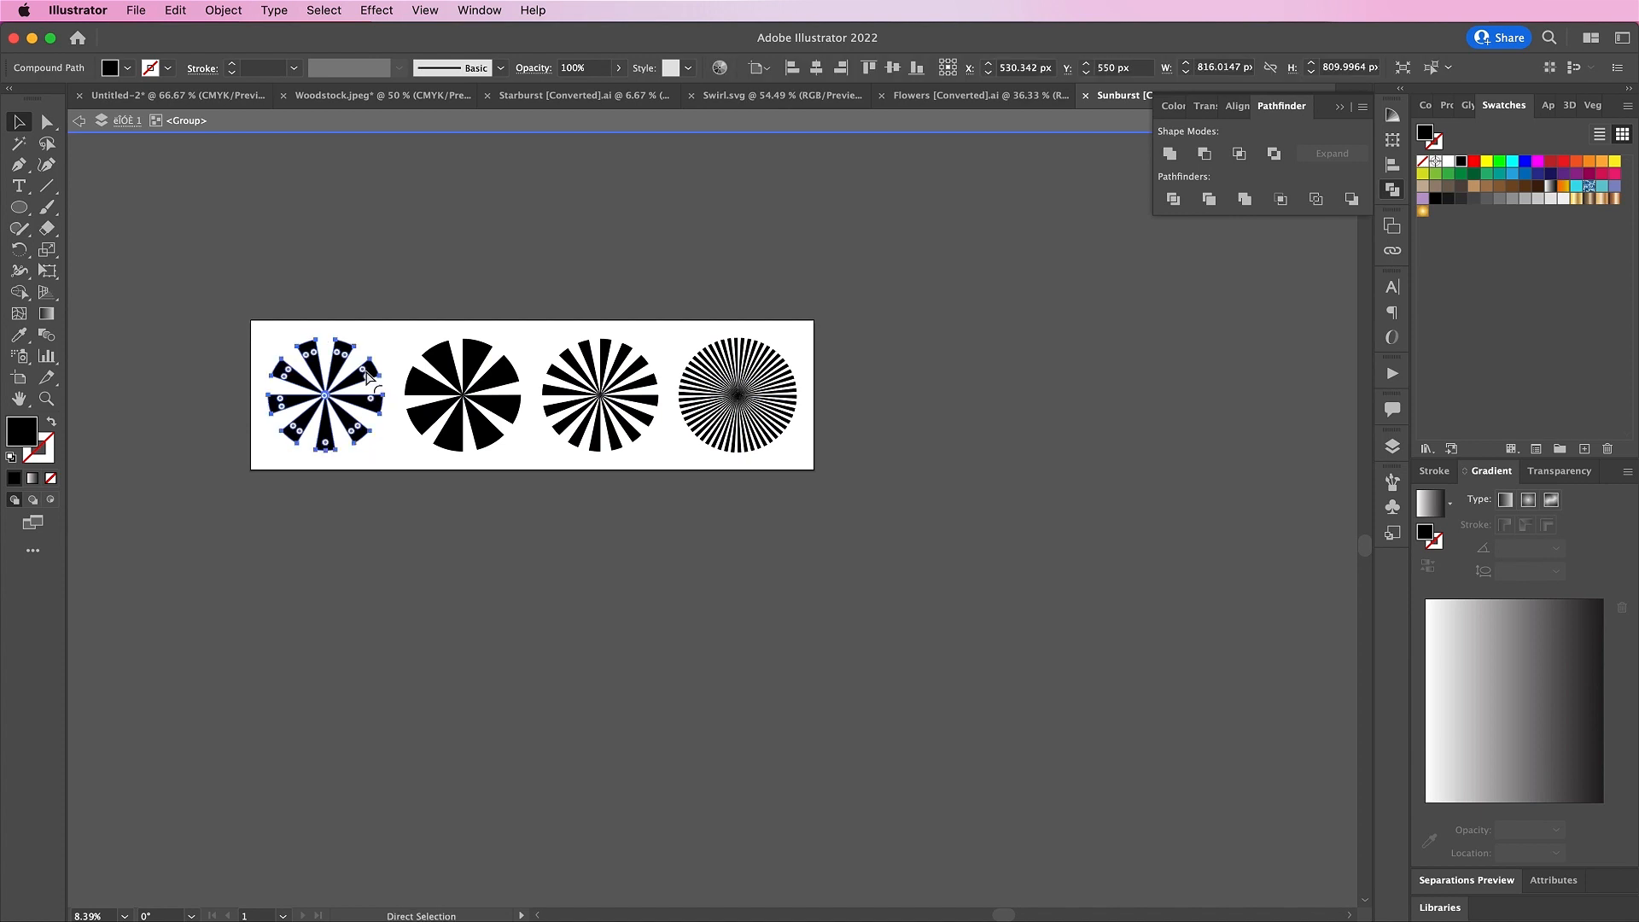
click(171, 94)
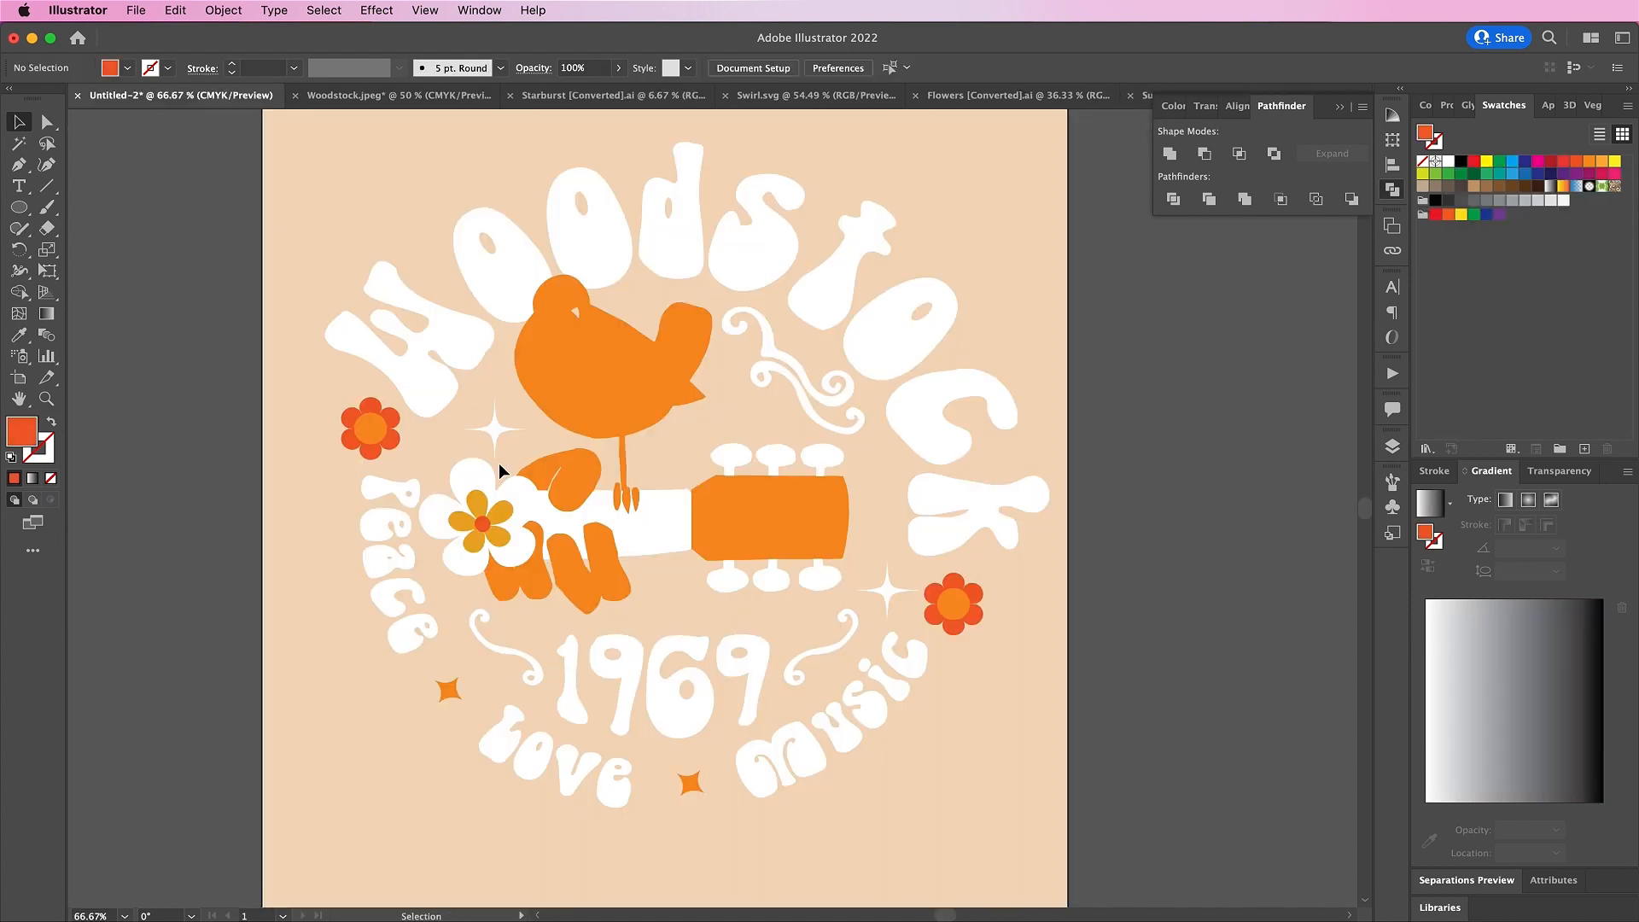
Paste the sunburst into the poster, scale it down to about 9.22 by 9.15 in, and center it over the artwork
key(super+v)
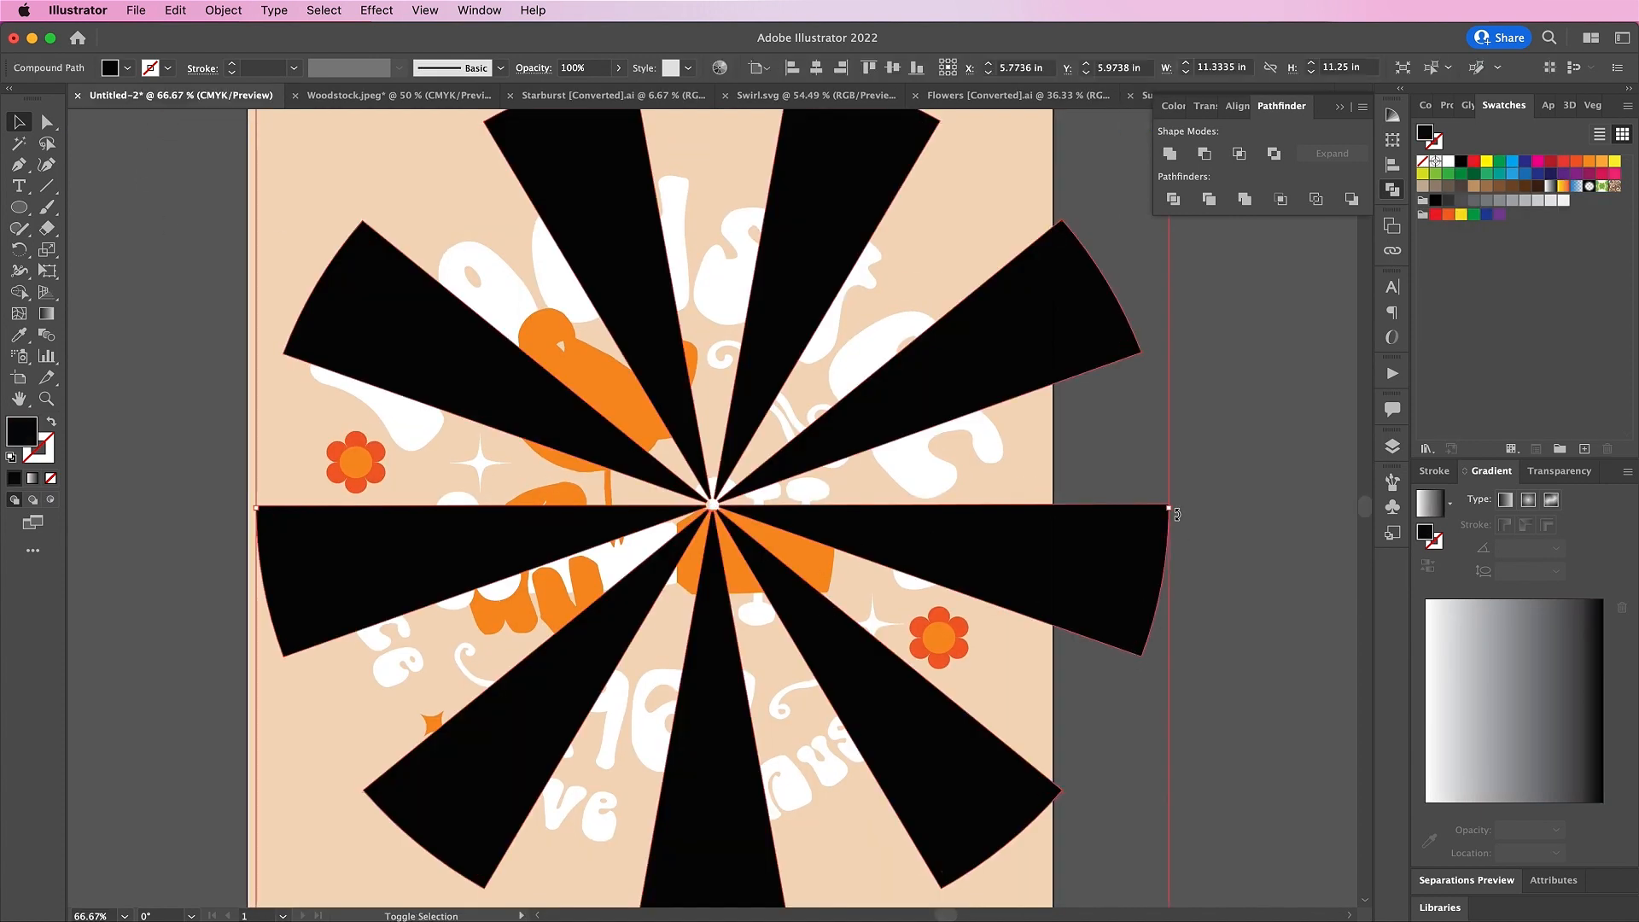
drag(1168, 511, 1087, 511)
drag(996, 542, 945, 557)
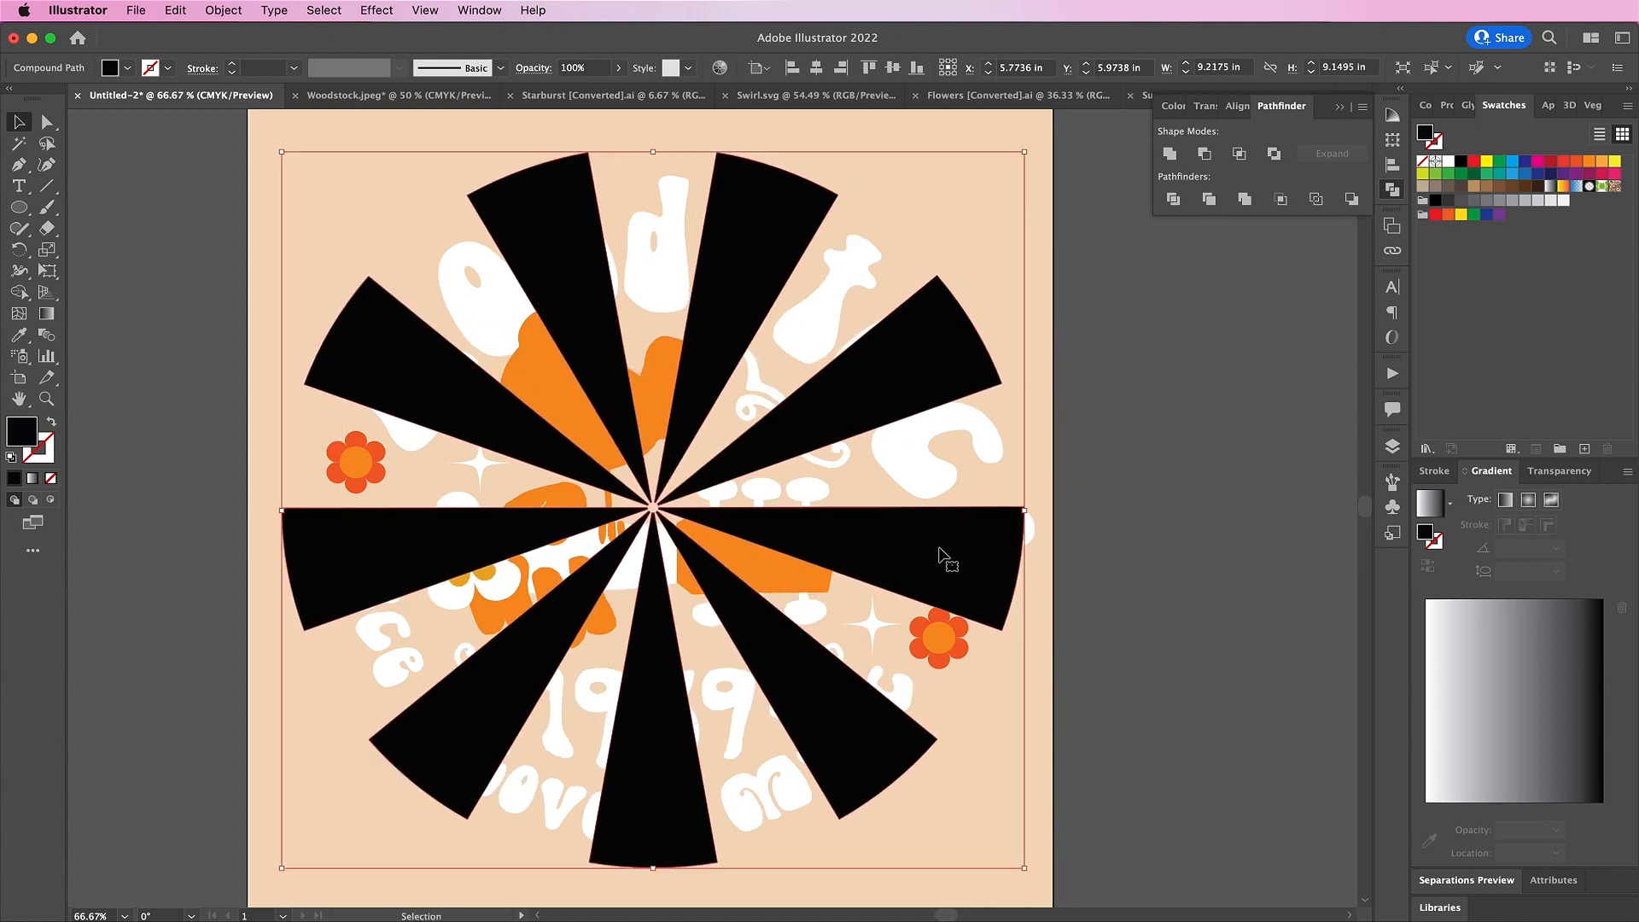
Fill the sunburst with a radial white-to-black gradient and reverse it so black sits at the center
click(1433, 516)
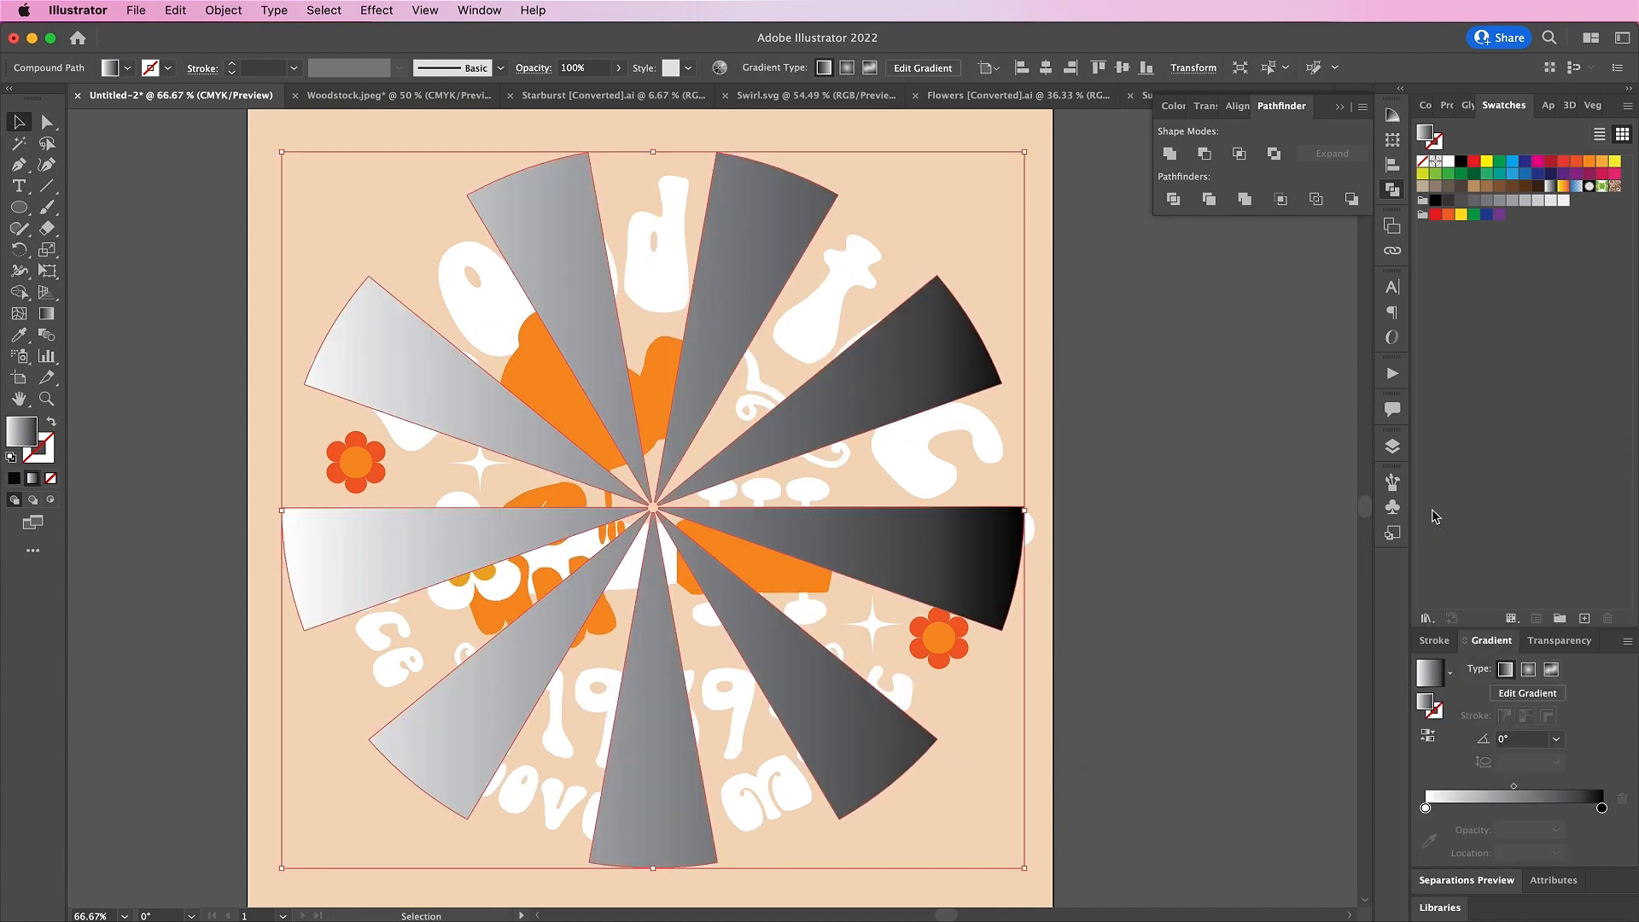
click(1528, 670)
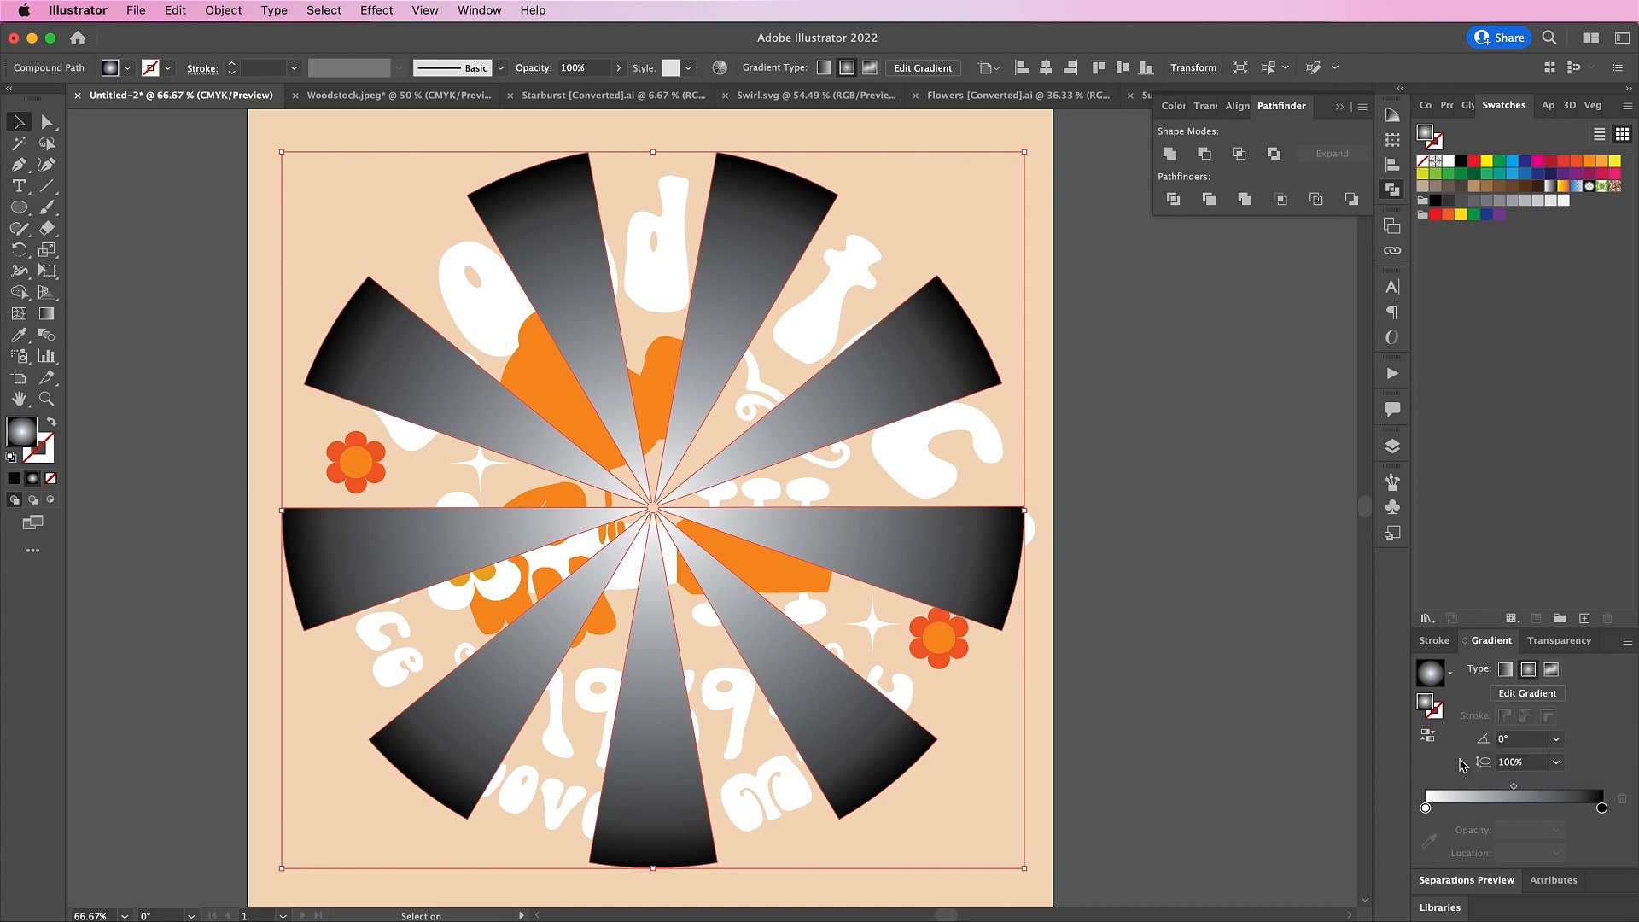
click(1427, 736)
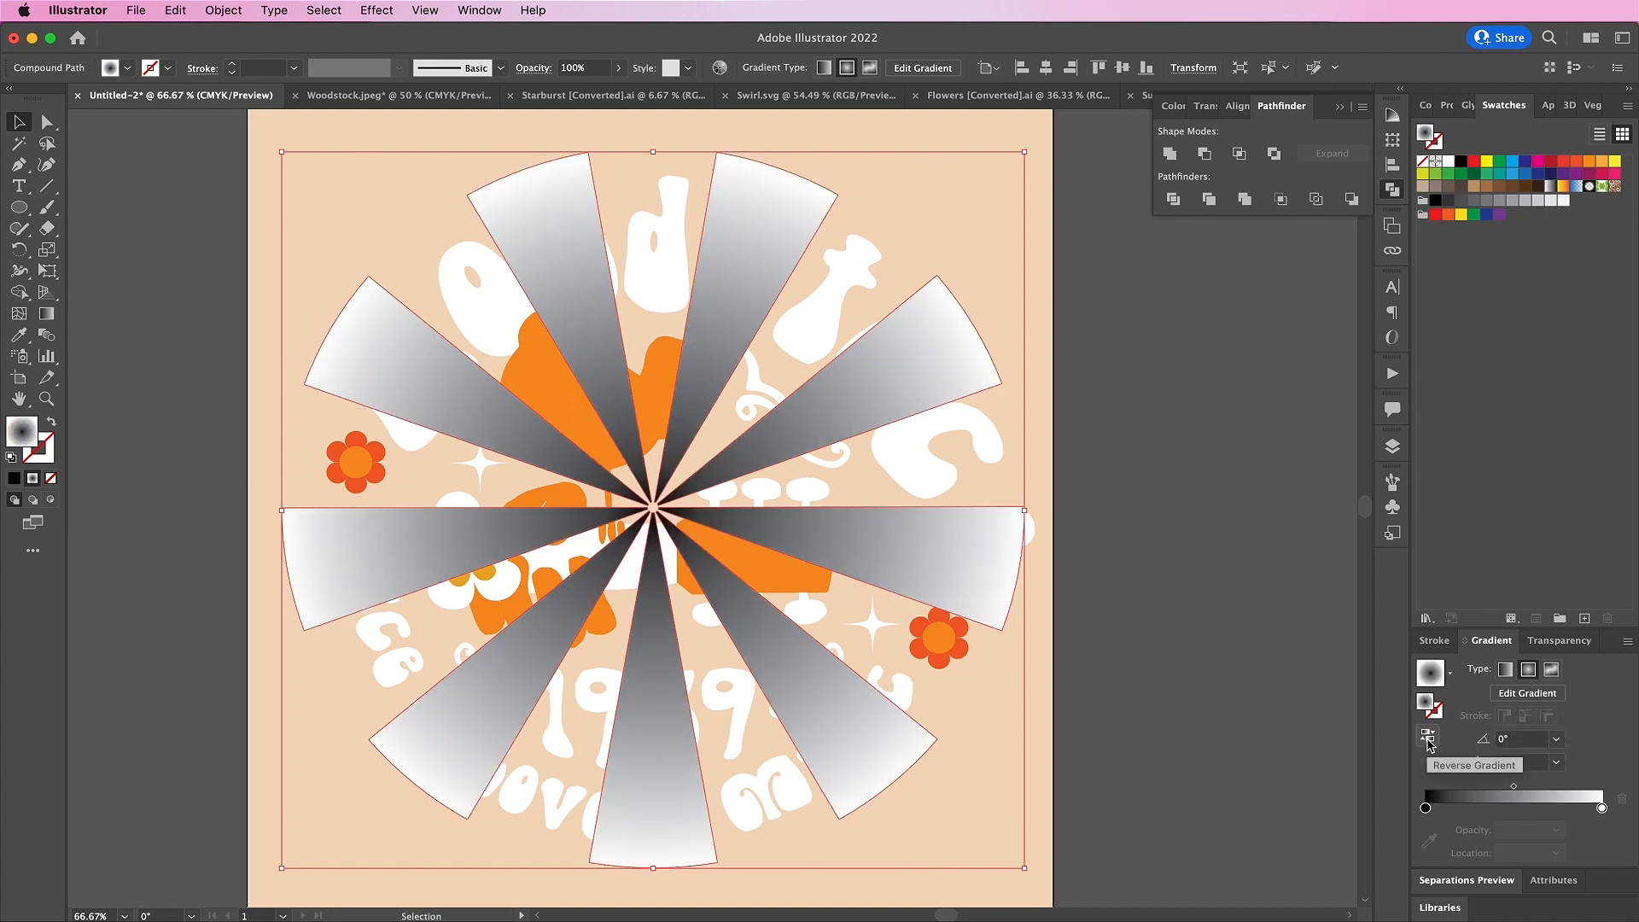
Switch the gradient's inner black stop to CMYK and set it to 6, 26, 35, 0
double_click(1427, 808)
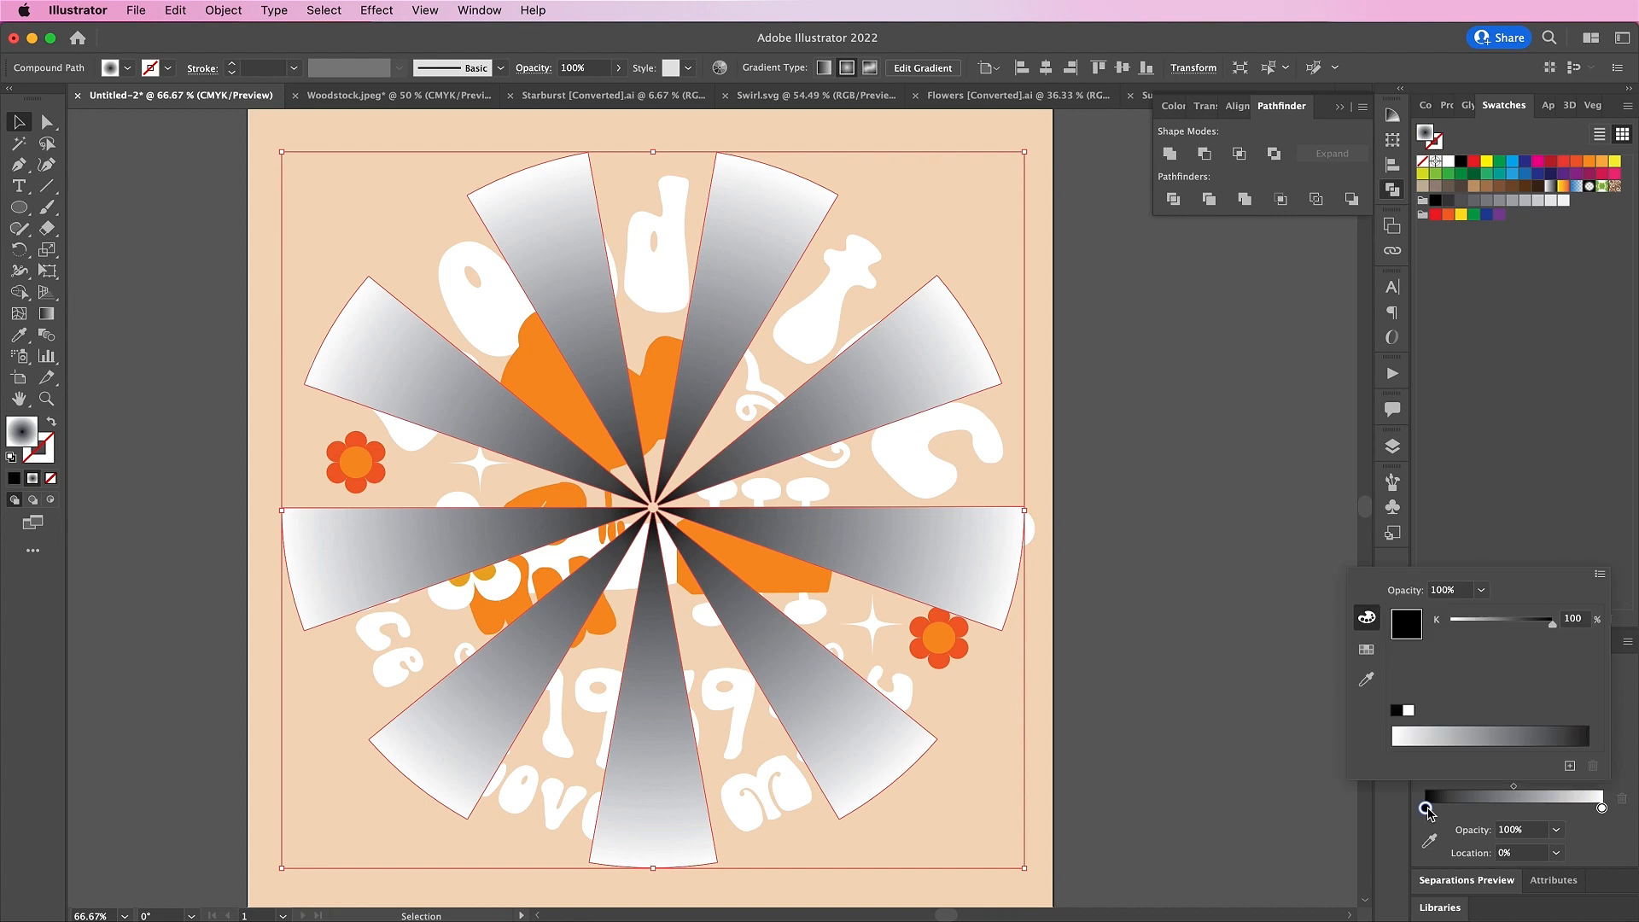
click(1596, 574)
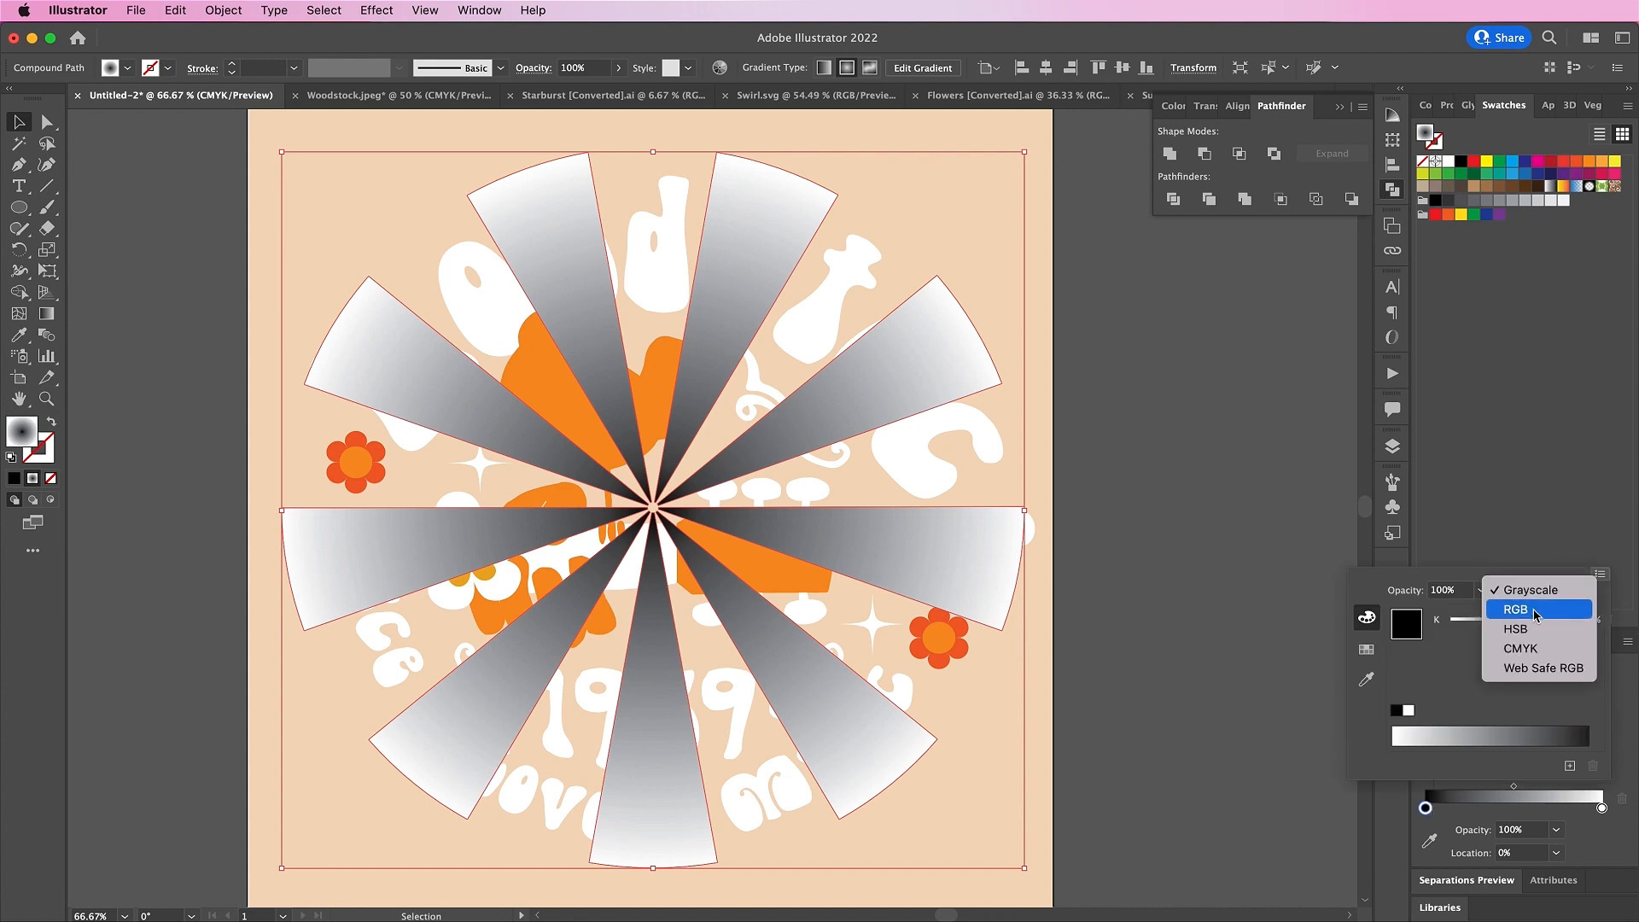
click(1526, 648)
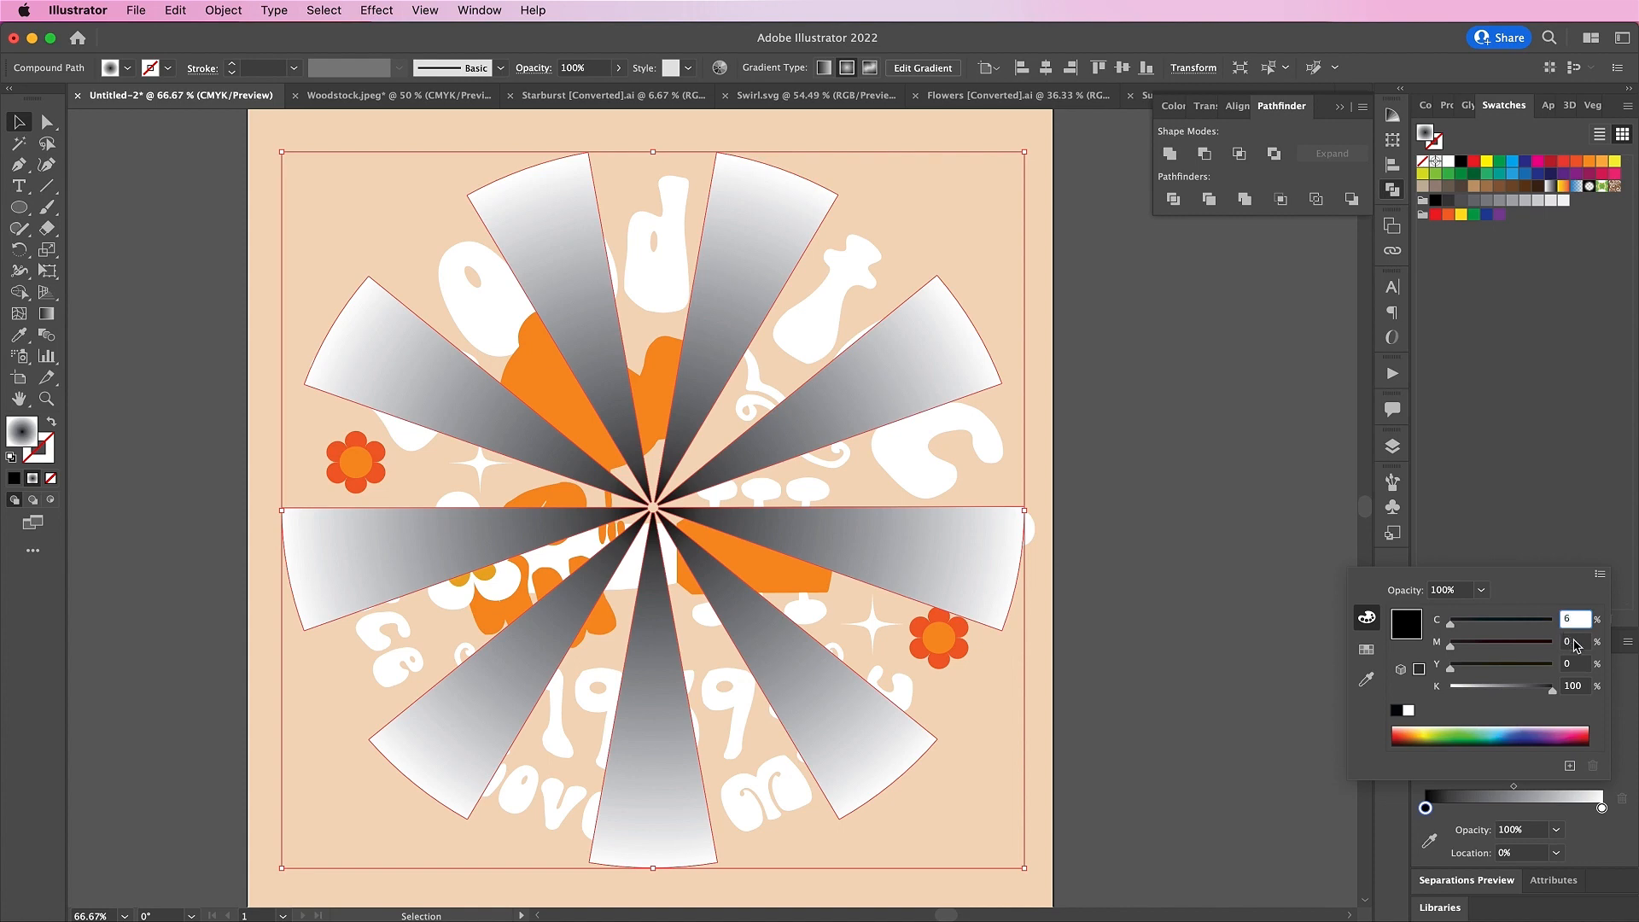
key(Tab)
key(Tab)
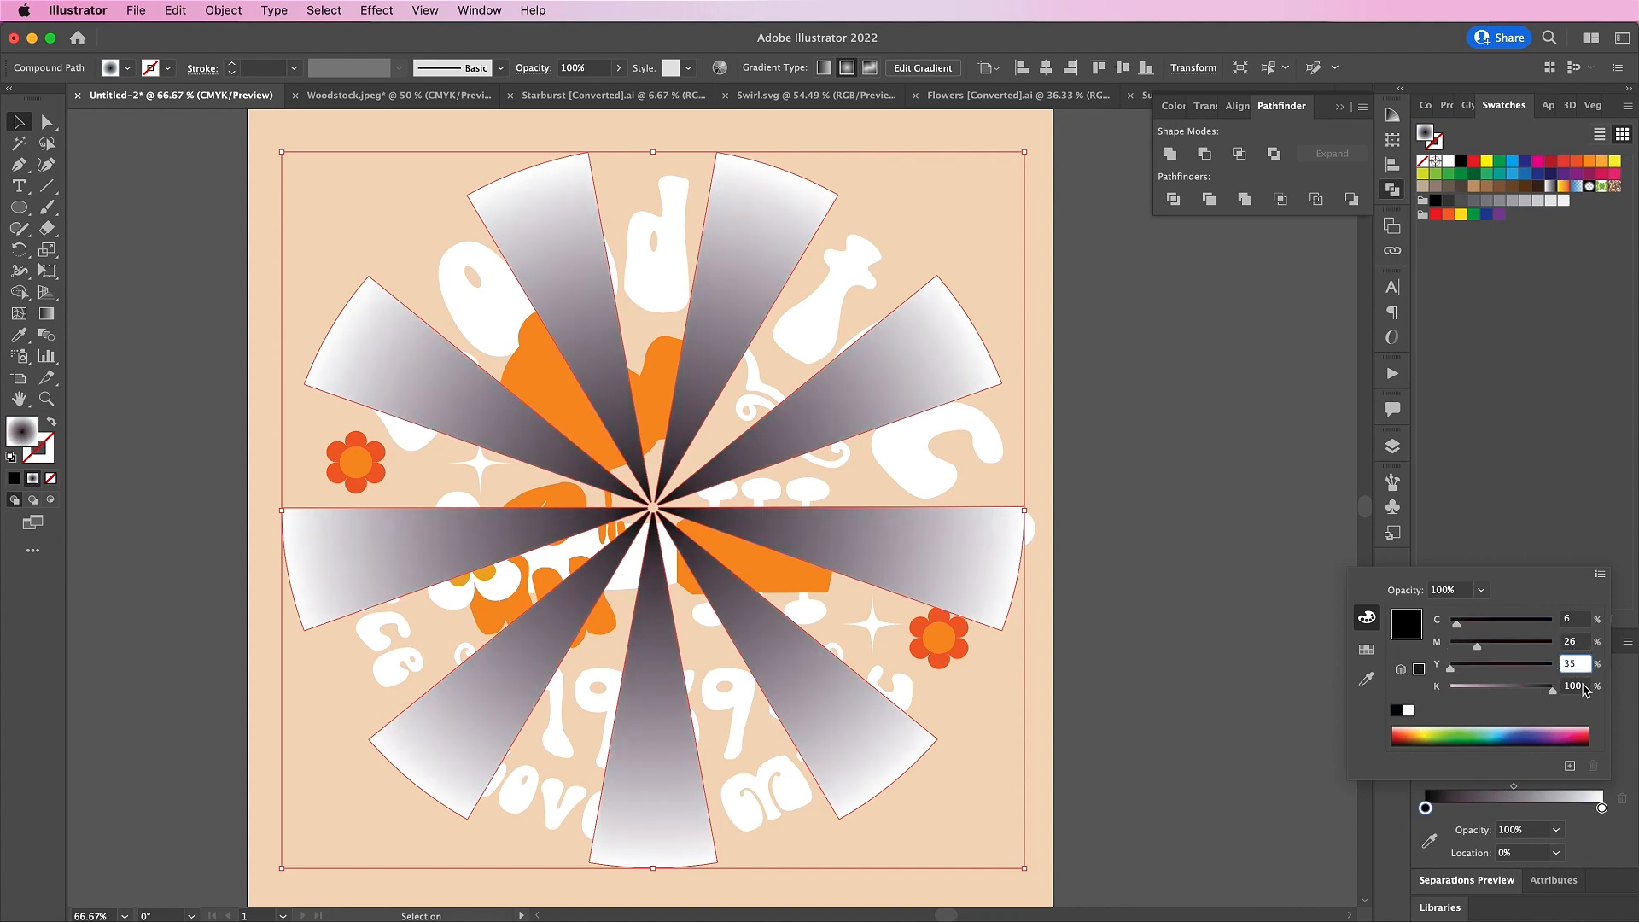
key(Tab)
text(0)
key(Return)
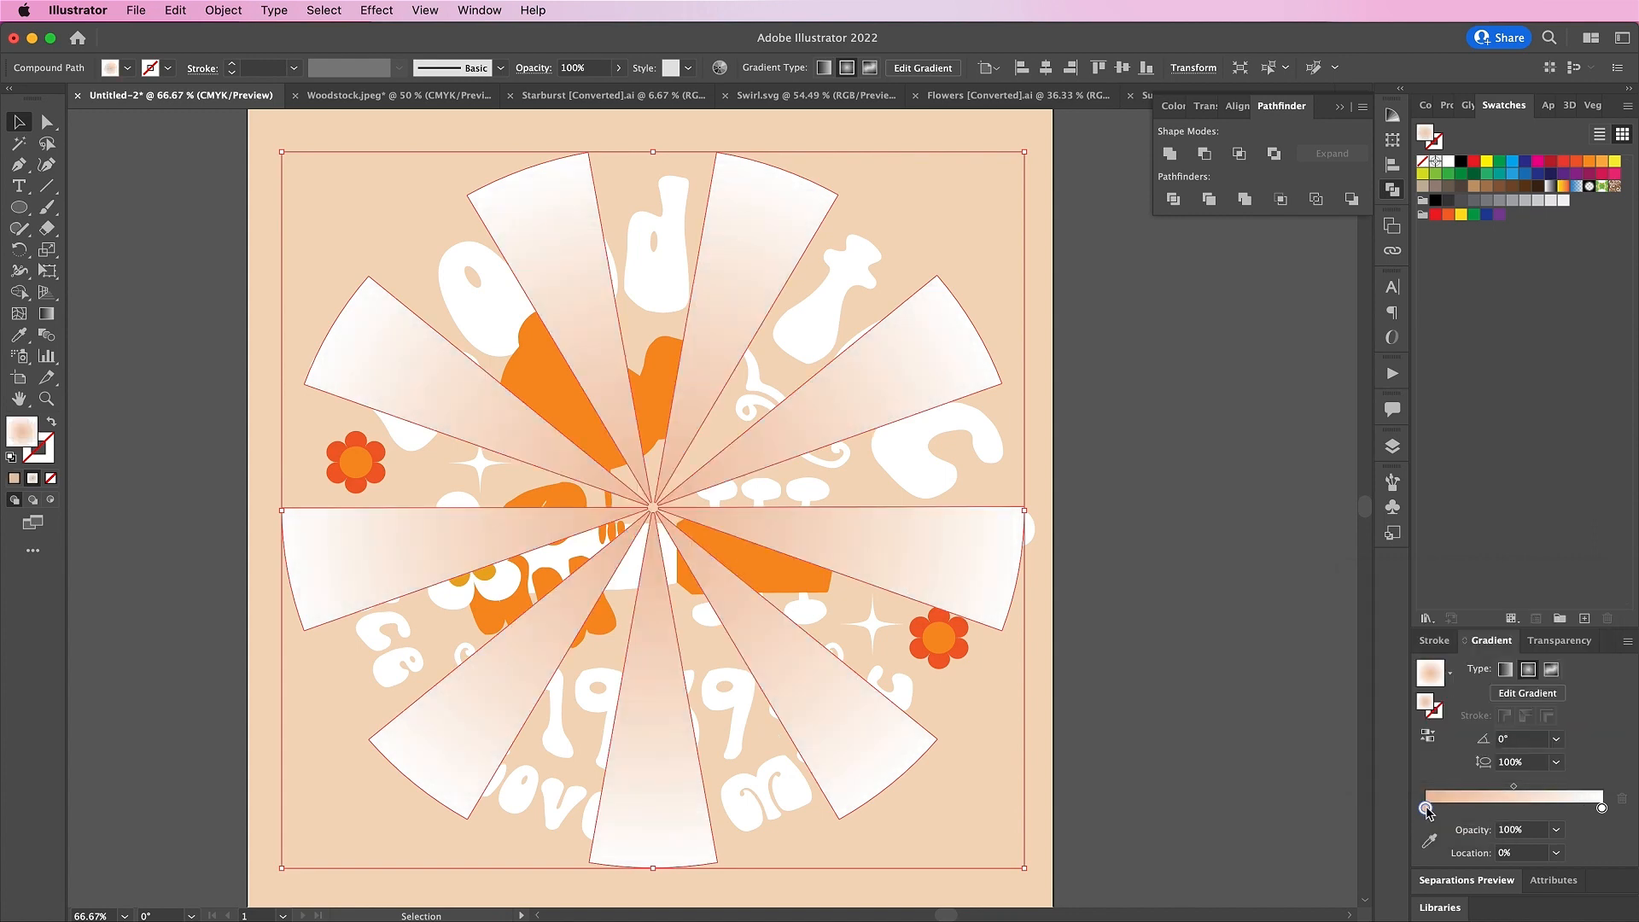
Replace the sunburst gradient's white outer stop with a pale peach stop at location 100%
click(1529, 810)
drag(1530, 809, 1604, 810)
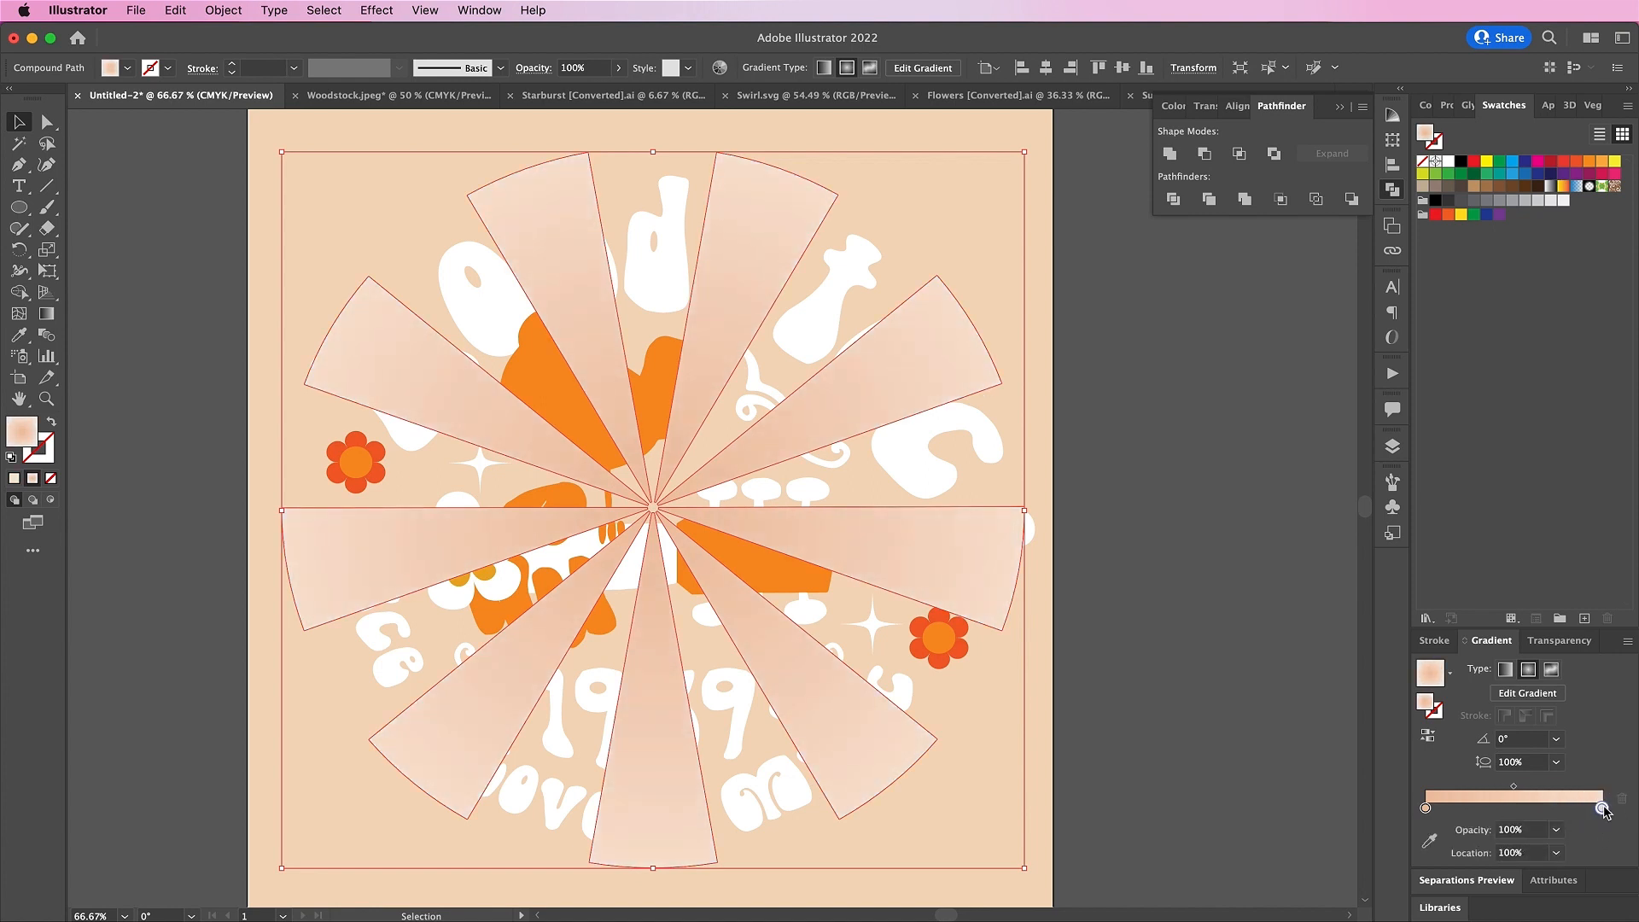
Set the opacity of the sunburst gradient's outer stop to 0% so the rays fade out
click(1557, 830)
click(1575, 617)
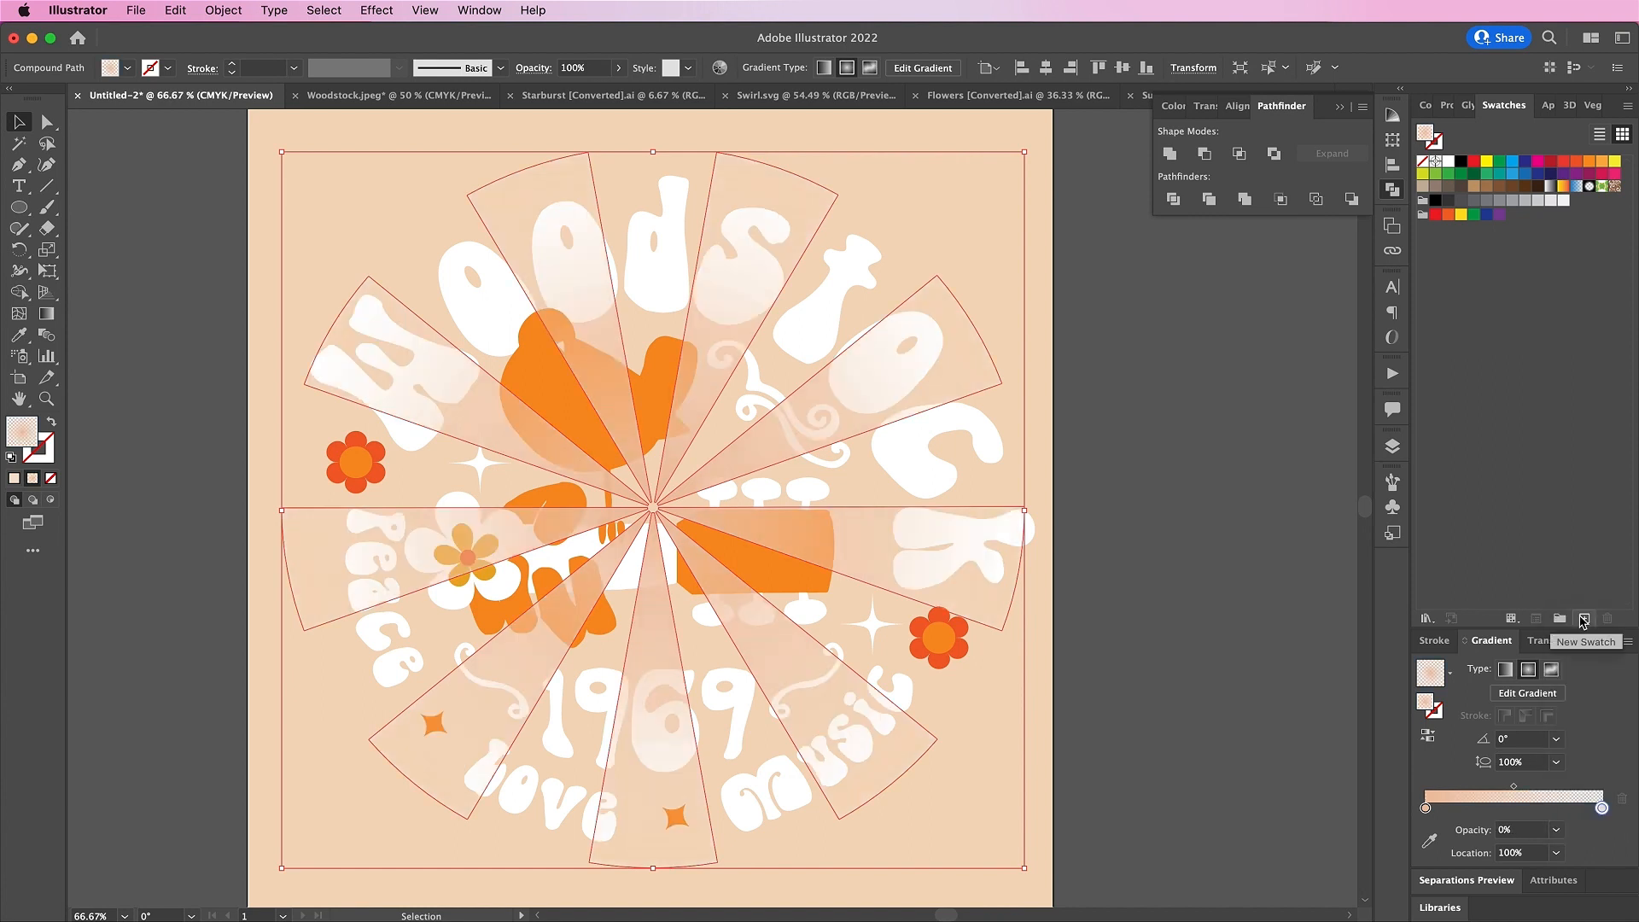
click(1168, 608)
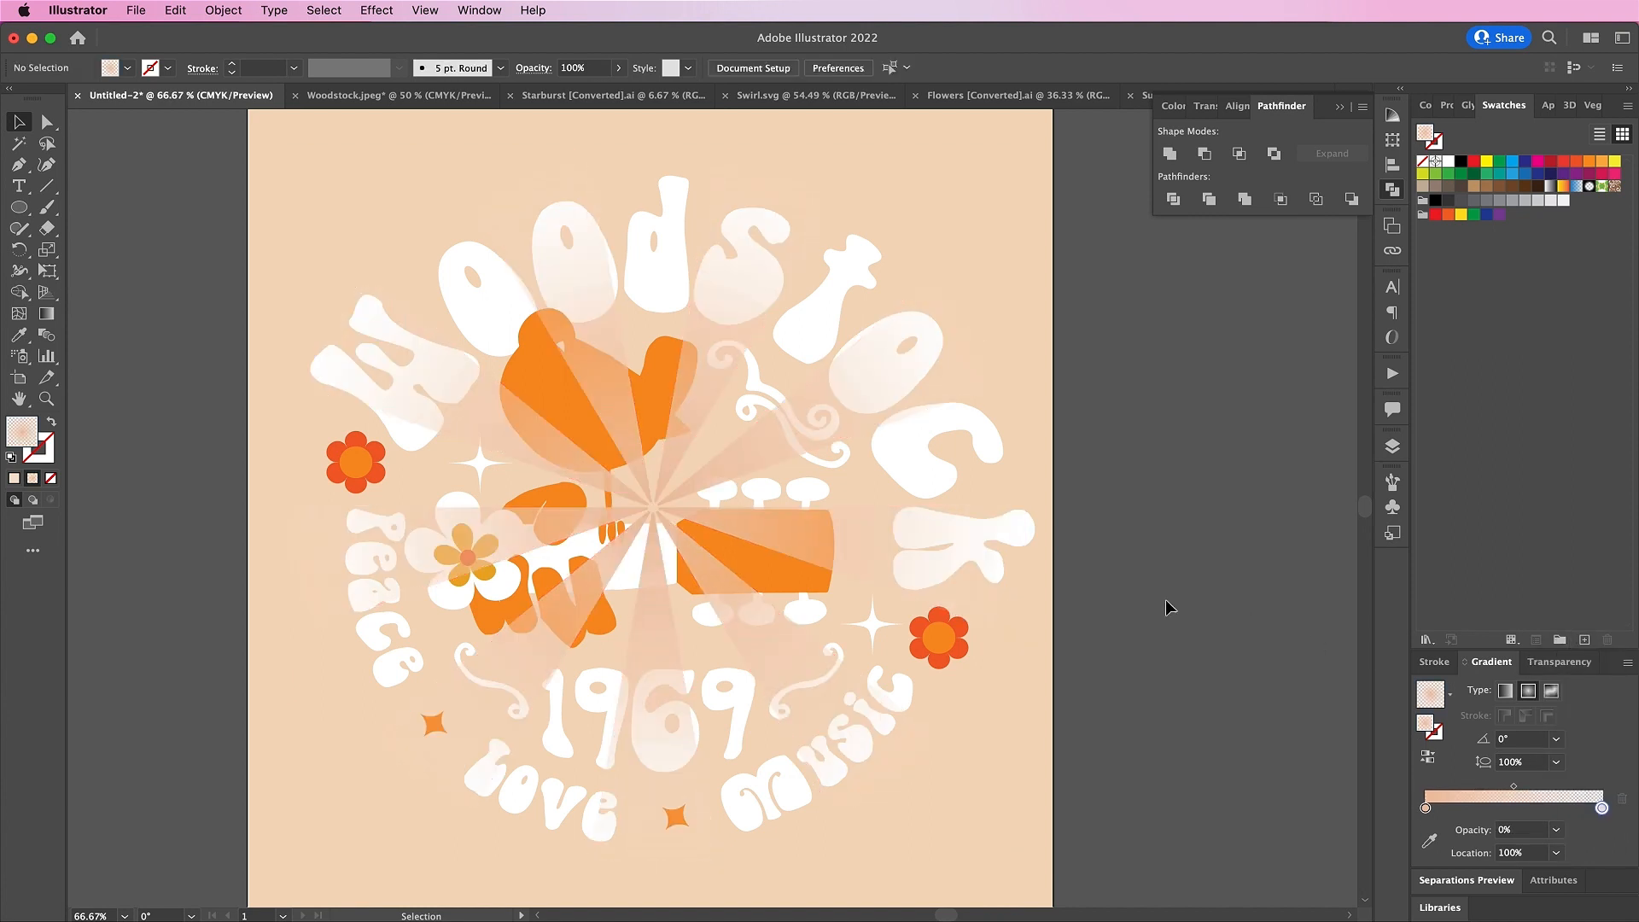
Send the sunburst backward until it sits behind all of the lettering, bird, guitar and decorations
click(802, 531)
key(a)
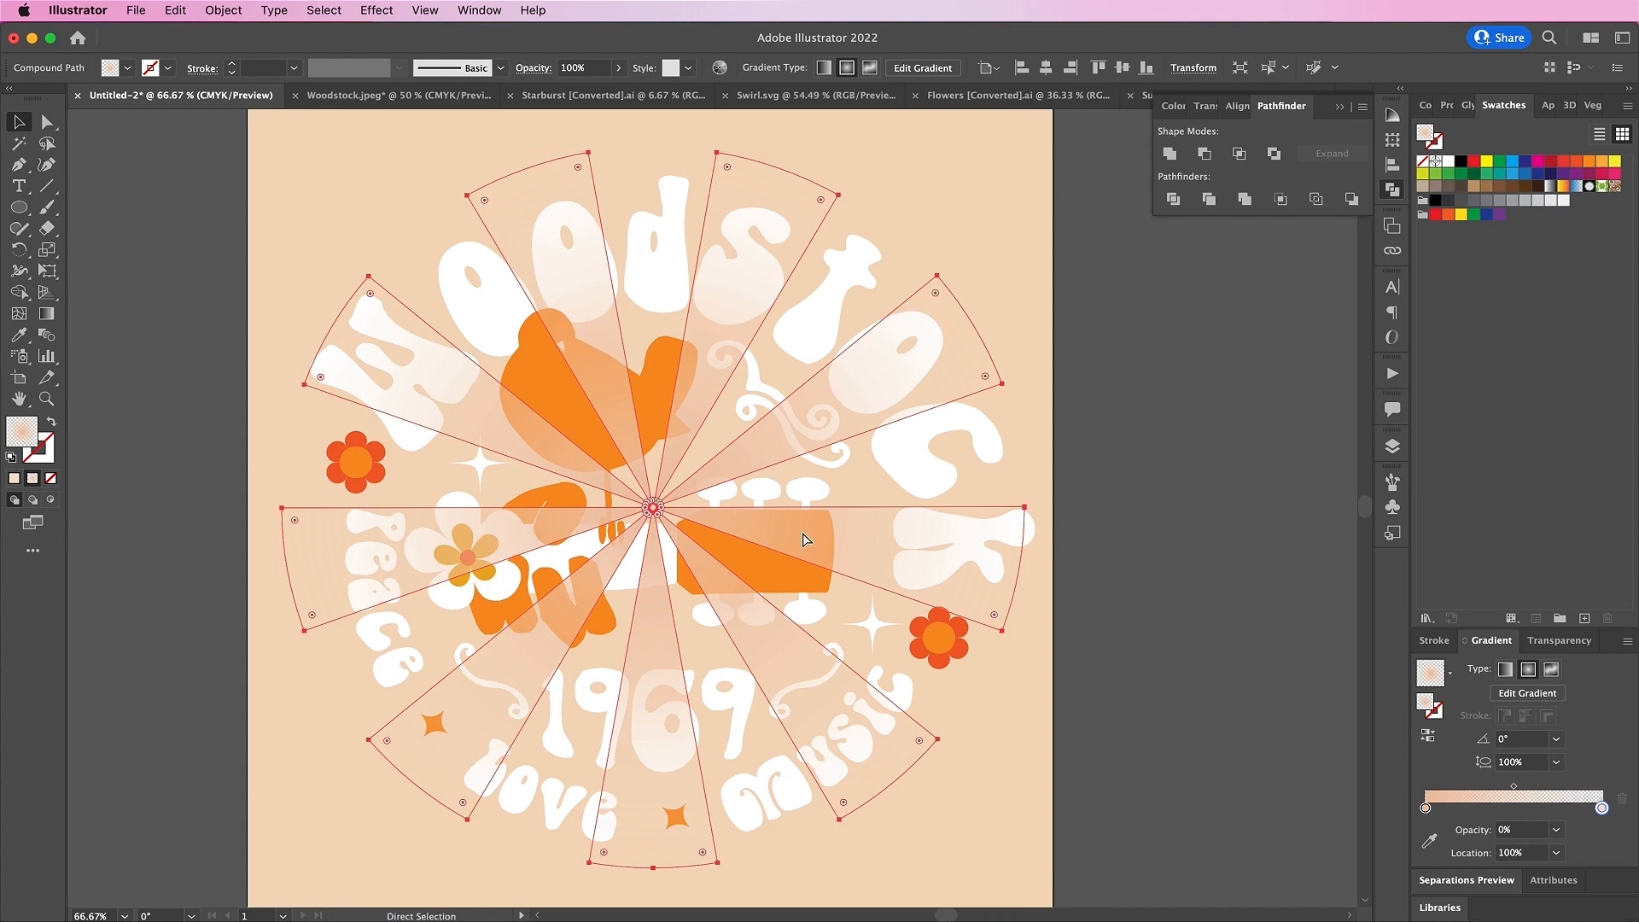
key(super+bracketleft)
key(super+bracketleft)
key(super+bracketleft)
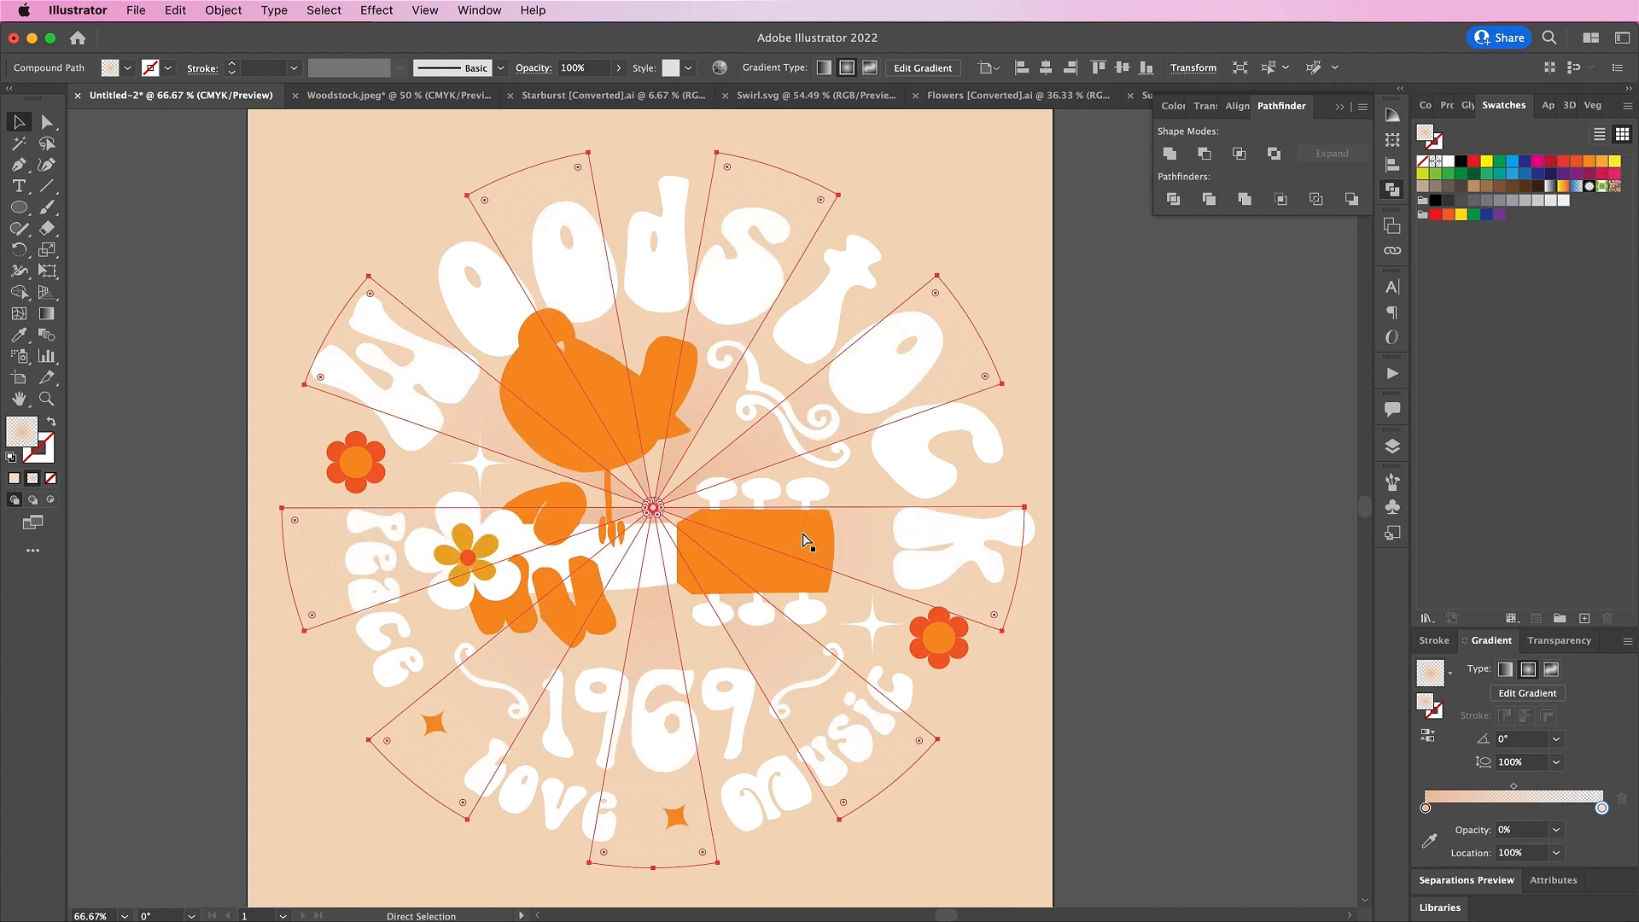
key(super+bracketright)
key(super+bracketleft)
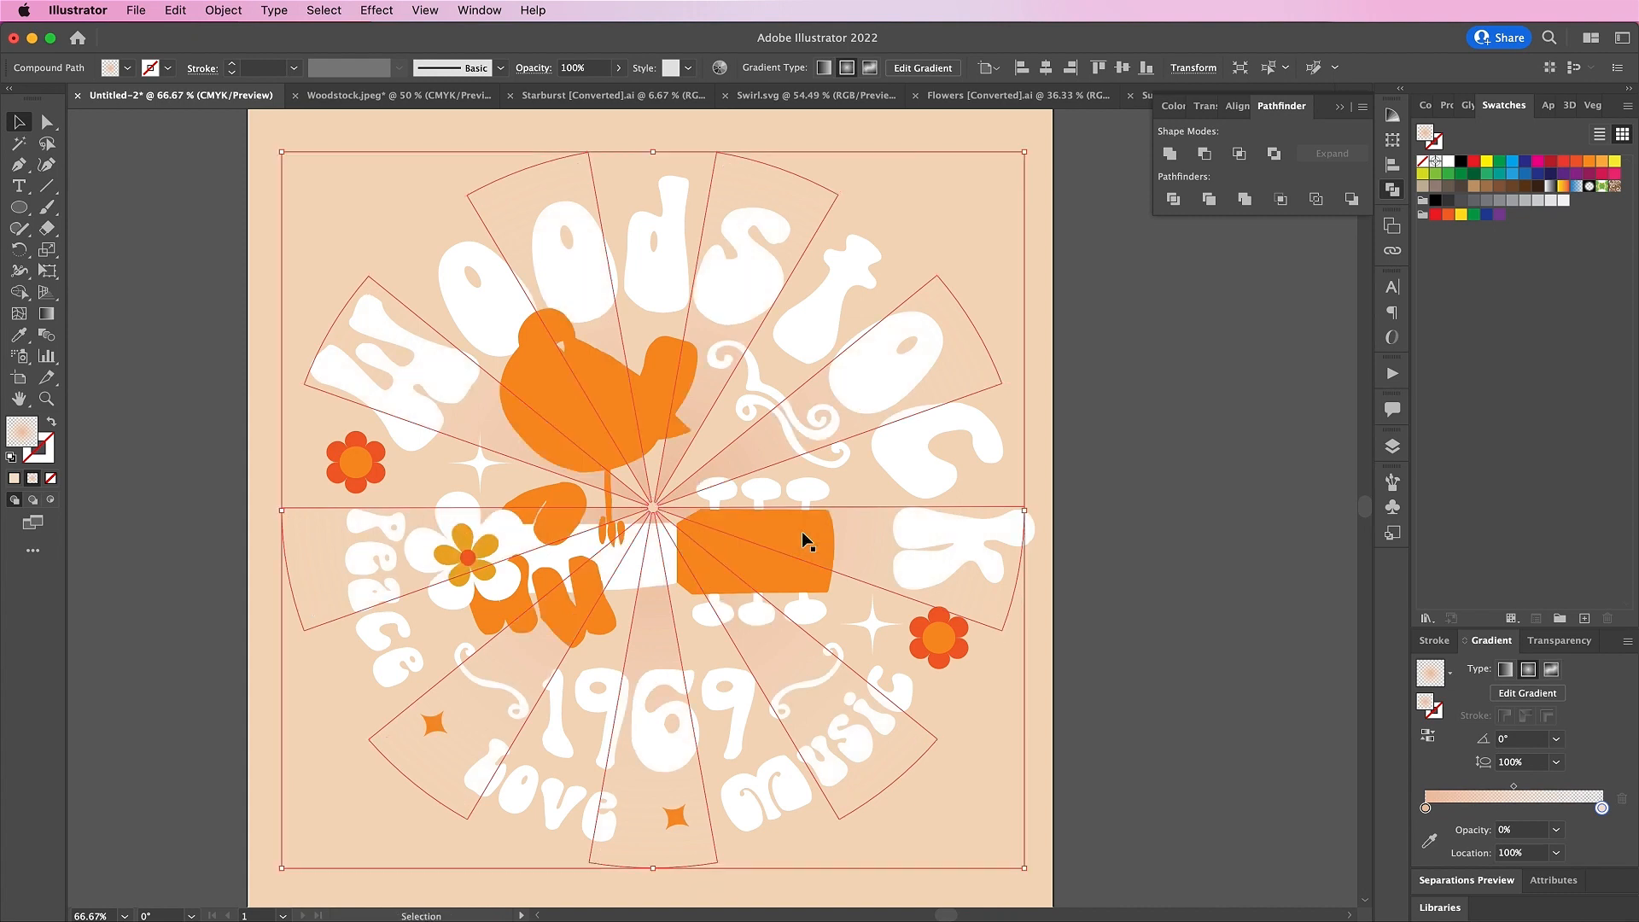
Move the sunburst gradient's inner peach stop outward to location about 77.56%, and show the document's layers
drag(1426, 807, 1563, 808)
click(1231, 758)
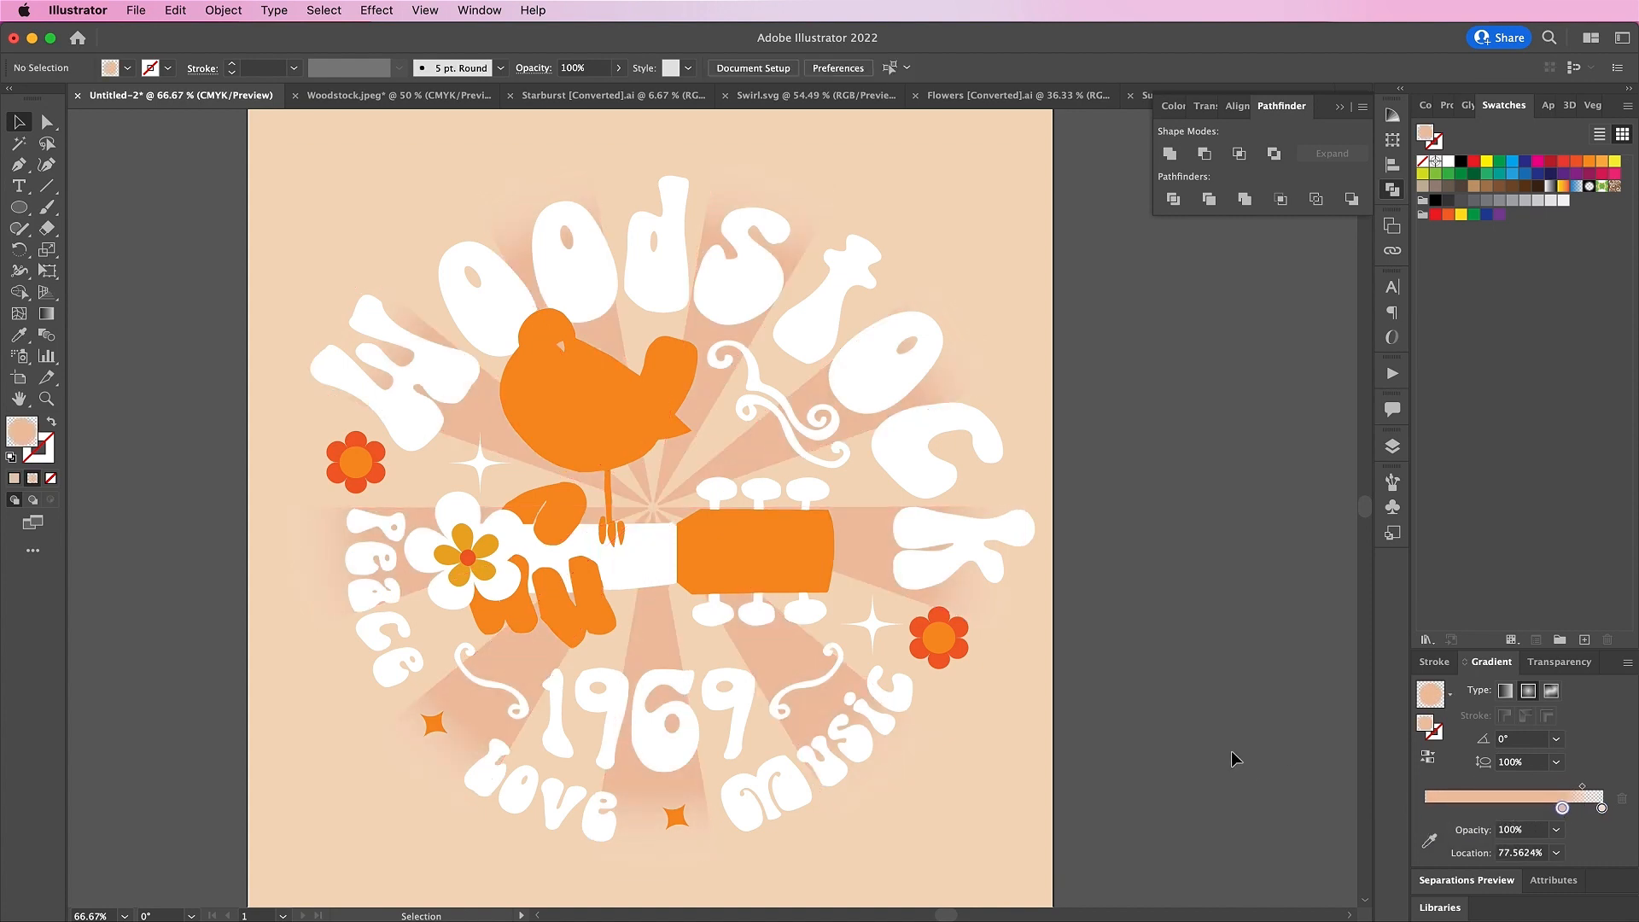
click(1391, 446)
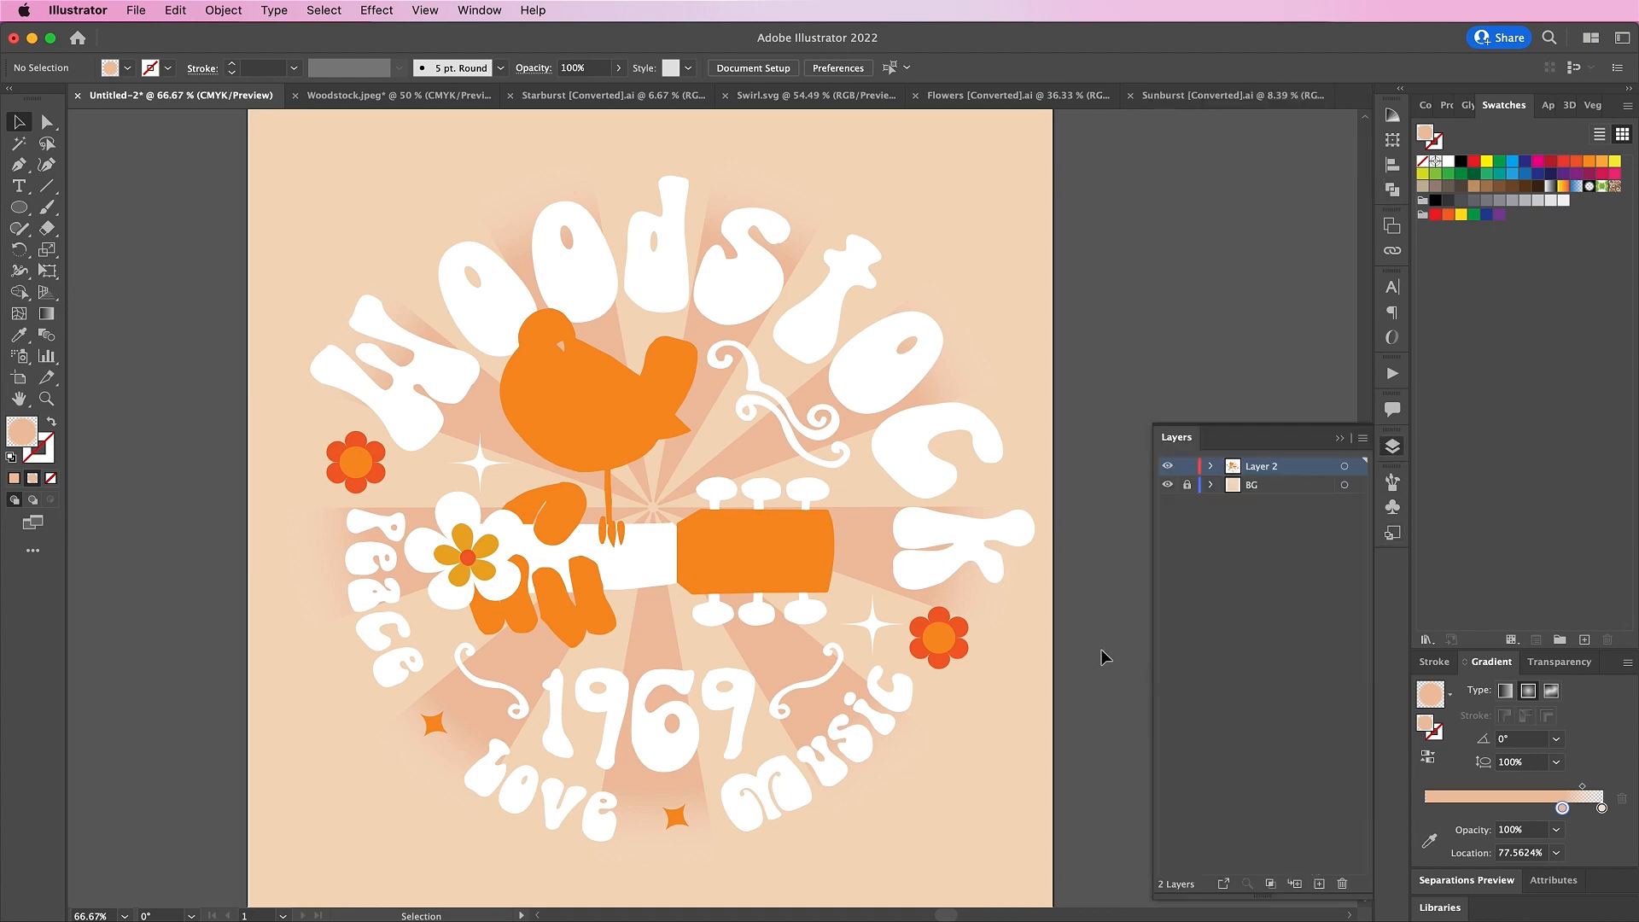
Open Texture.ai from the Assets folder, copy its texture artwork, and return to the poster document
key(super+o)
click(649, 288)
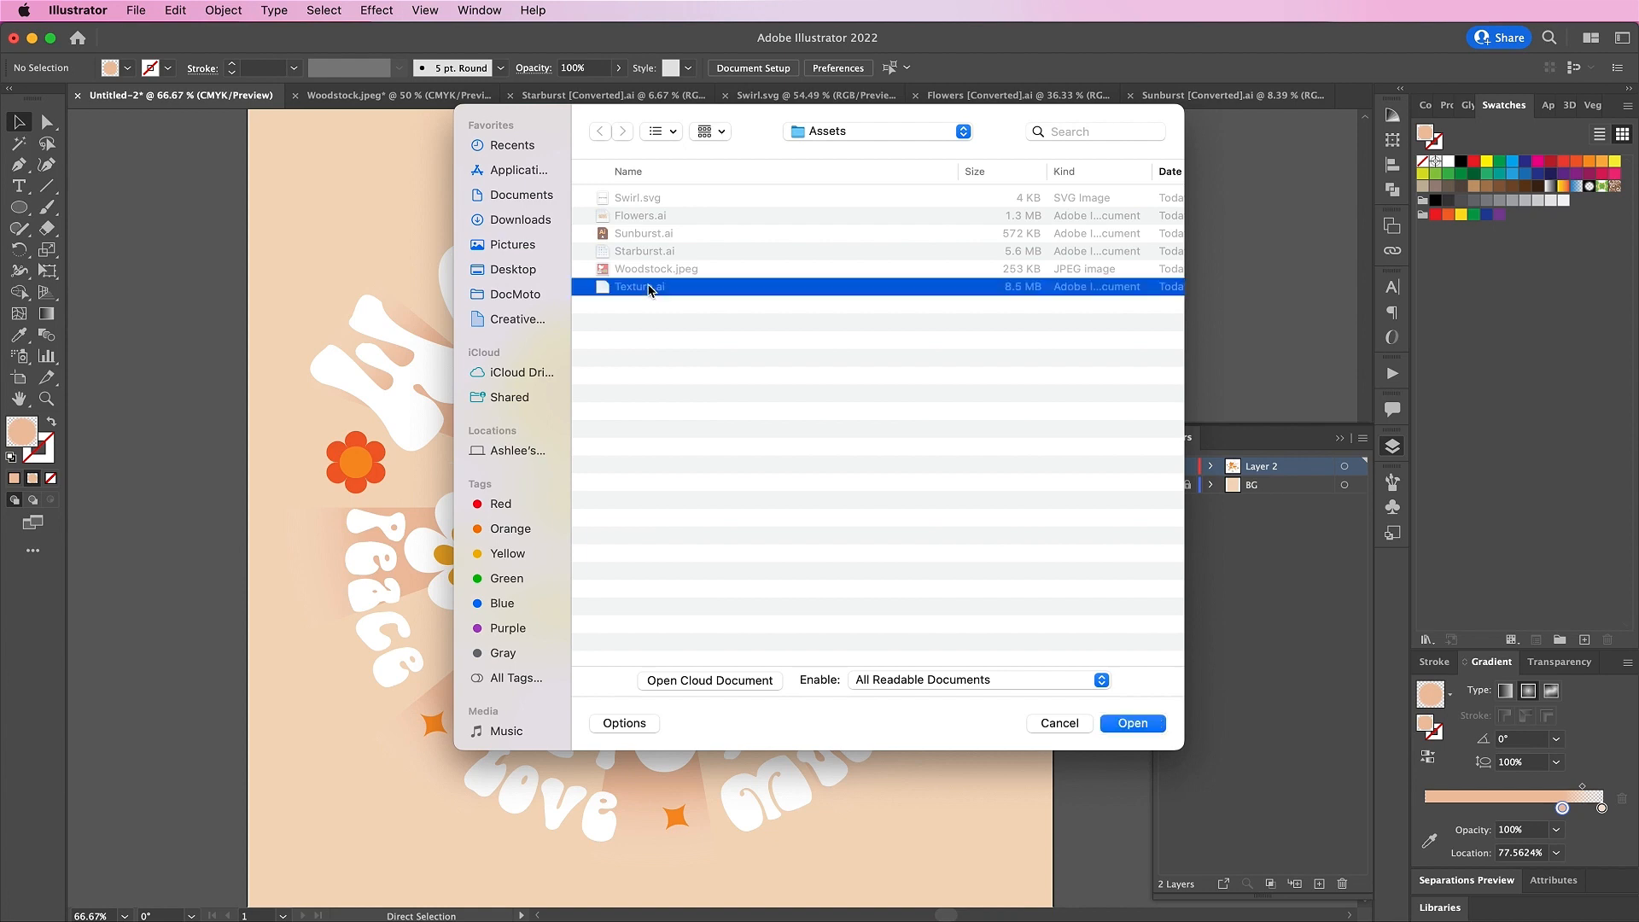
double_click(649, 287)
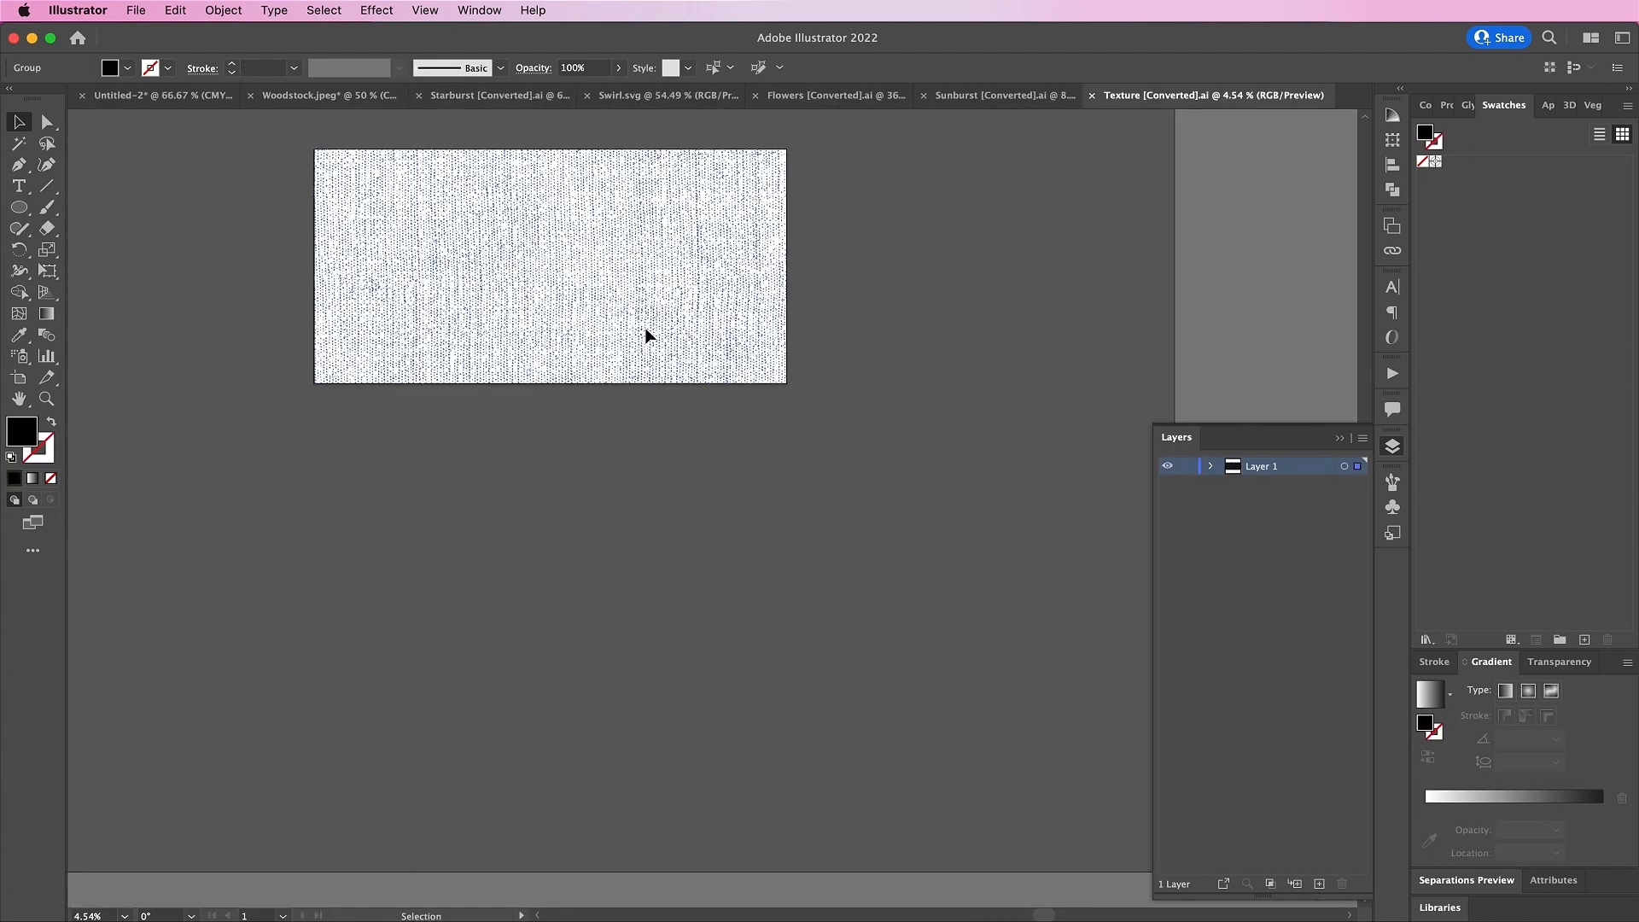
key(super+c)
click(155, 96)
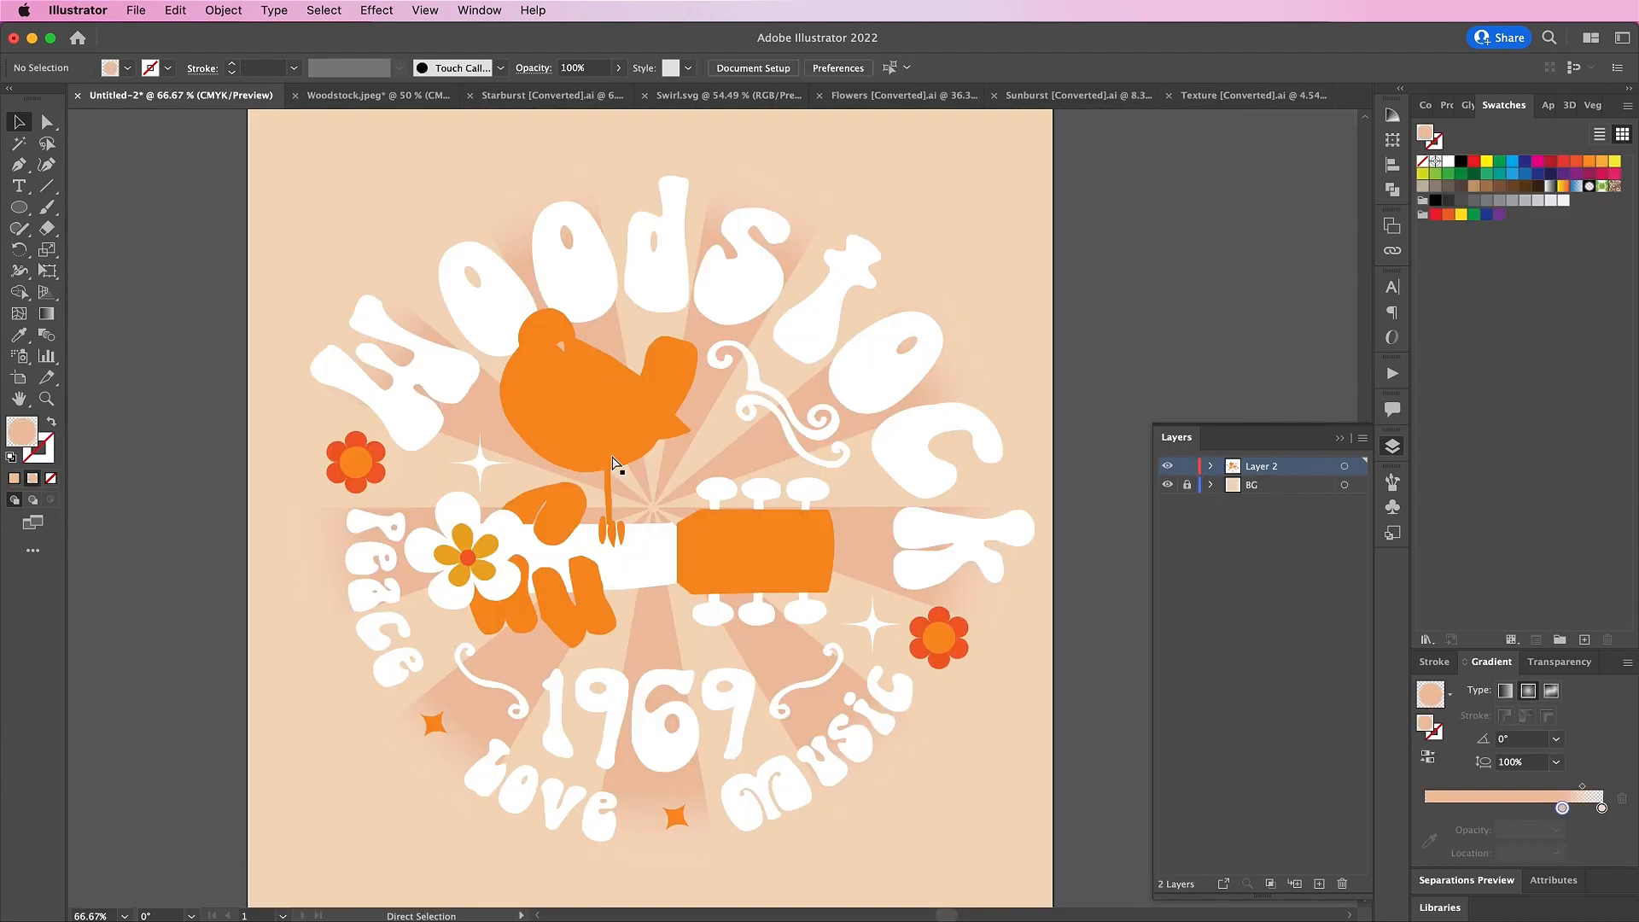
Paste the texture over the poster artwork and recolor it with the beige sampled from the background
key(super+v)
click(20, 335)
click(281, 318)
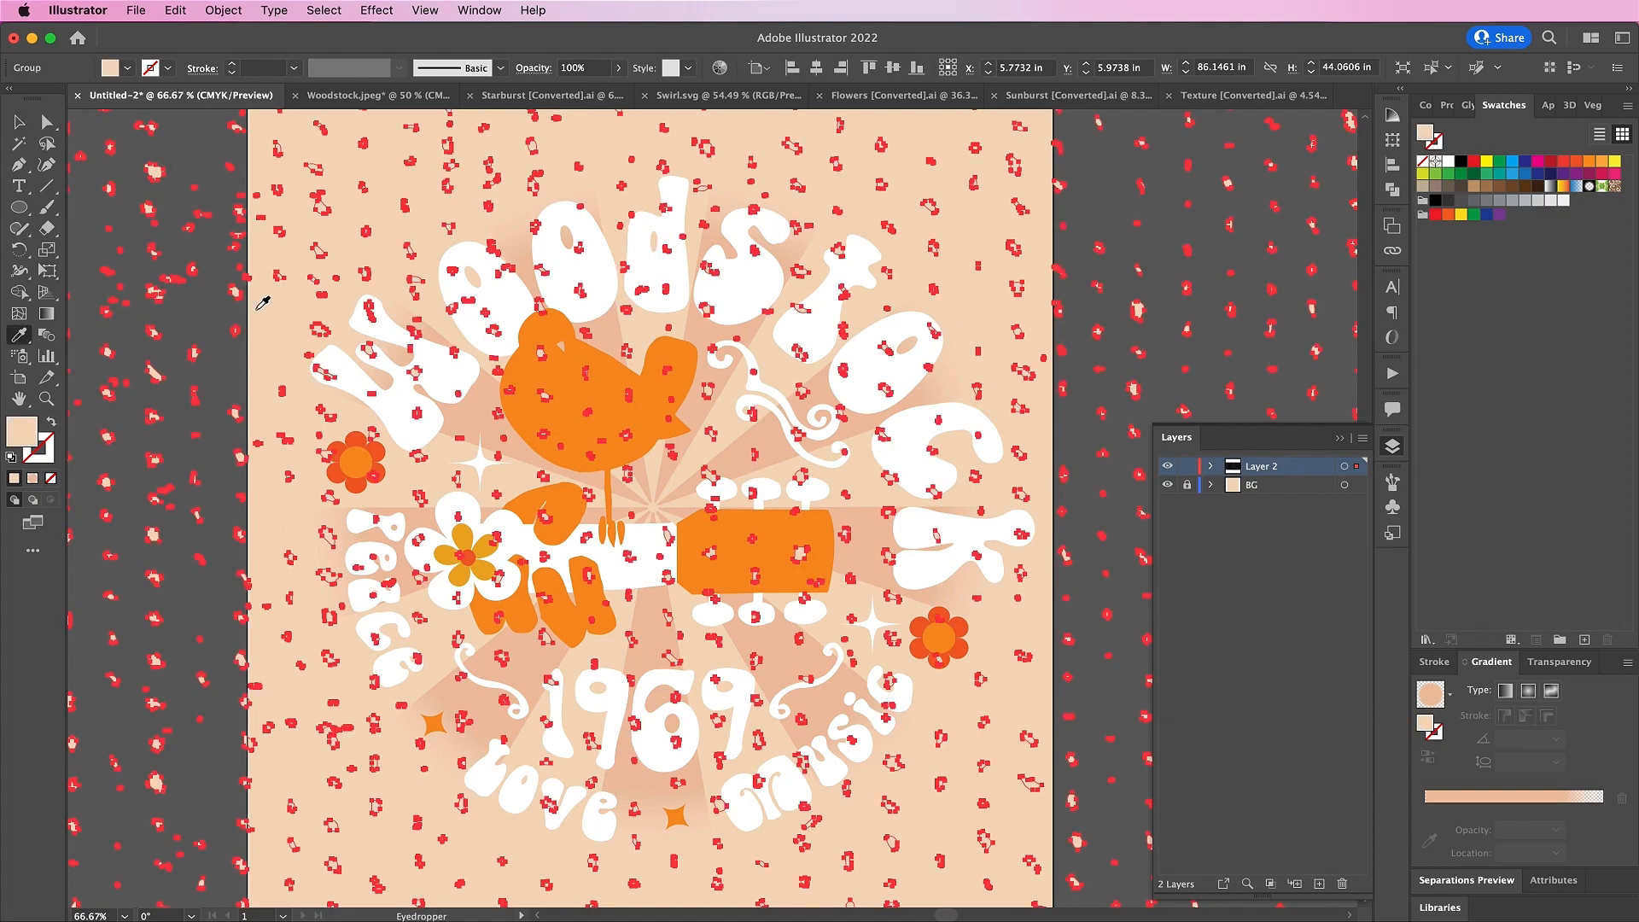
Scale the texture down proportionally from its lower and upper edges until it is just taller than the artboard, and deselect it
key(super+minus)
key(super+minus)
key(super+minus)
key(super+minus)
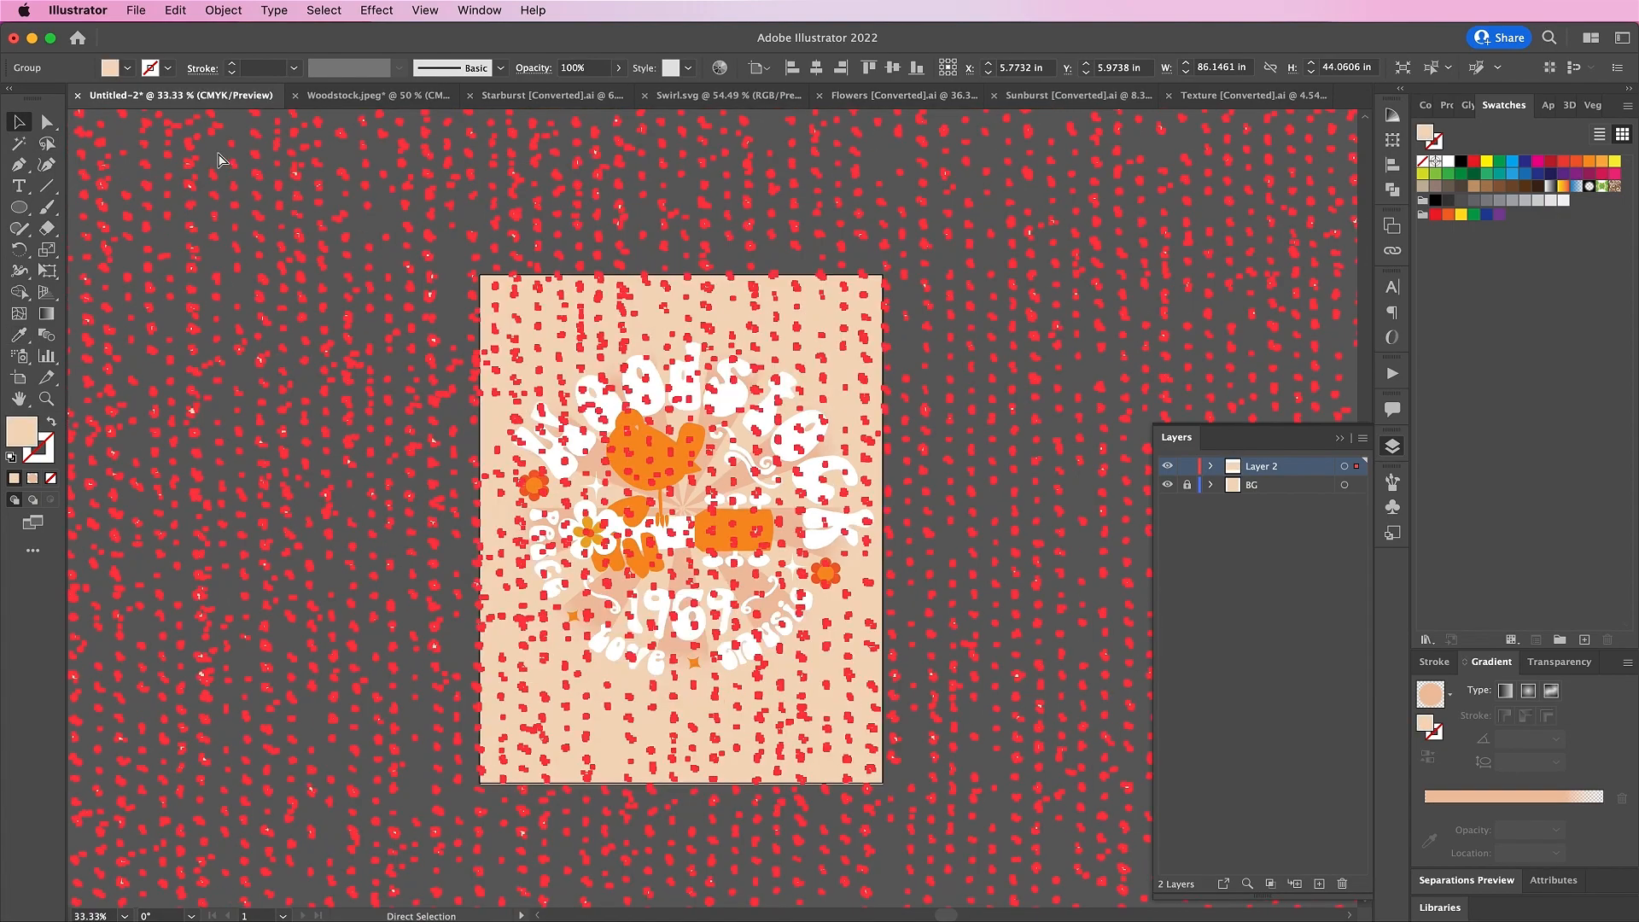
key(super+minus)
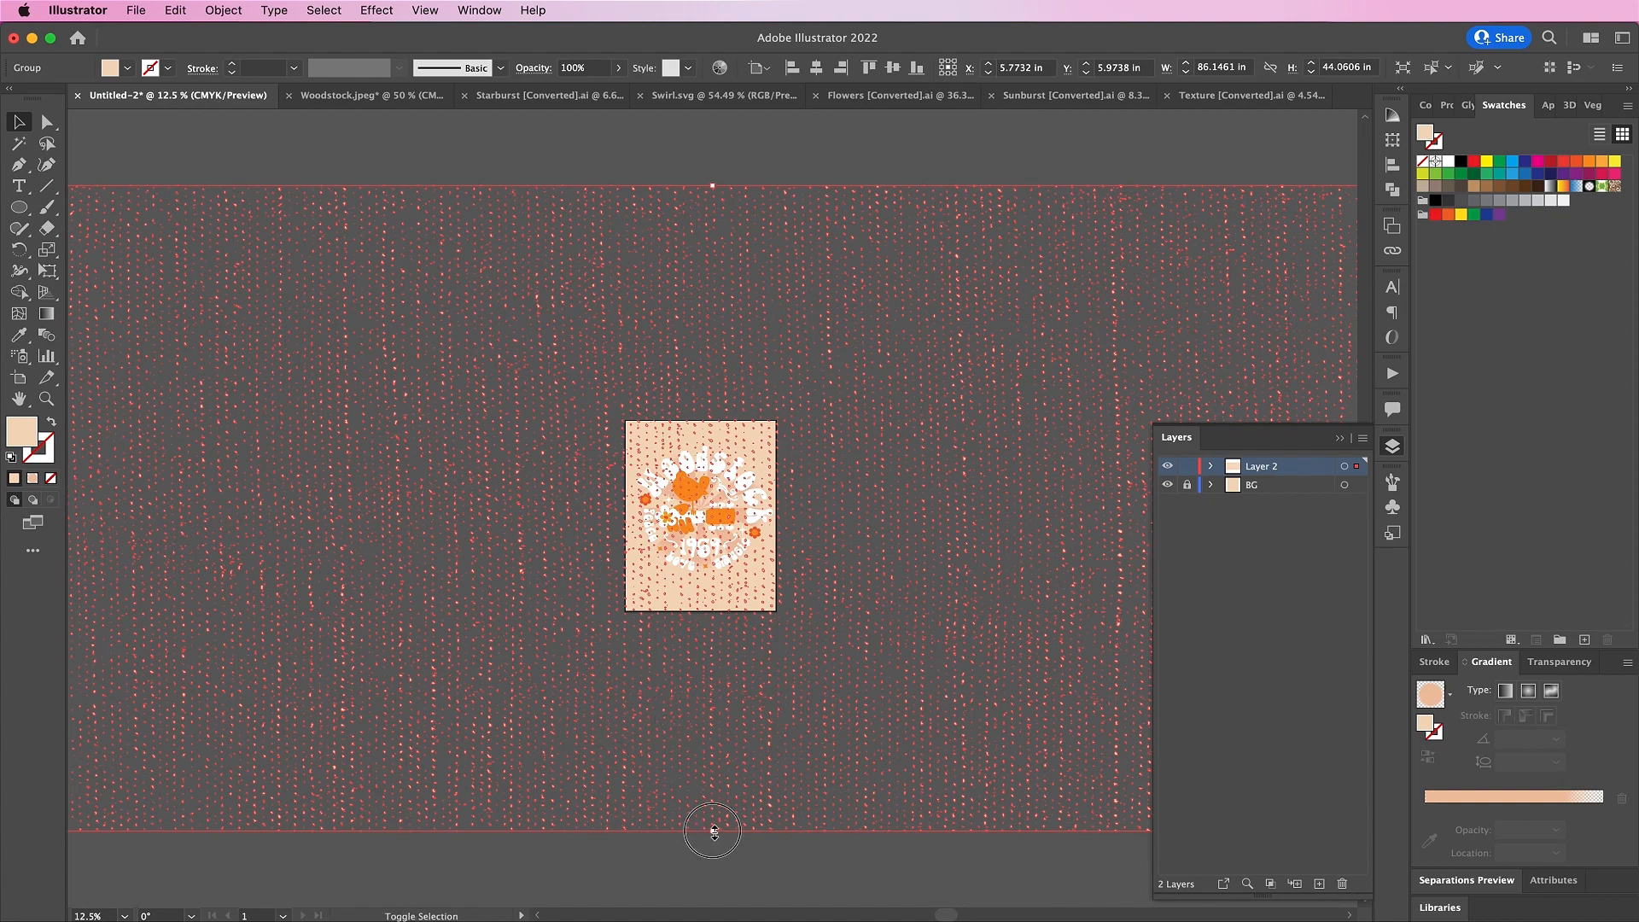
drag(713, 830, 694, 548)
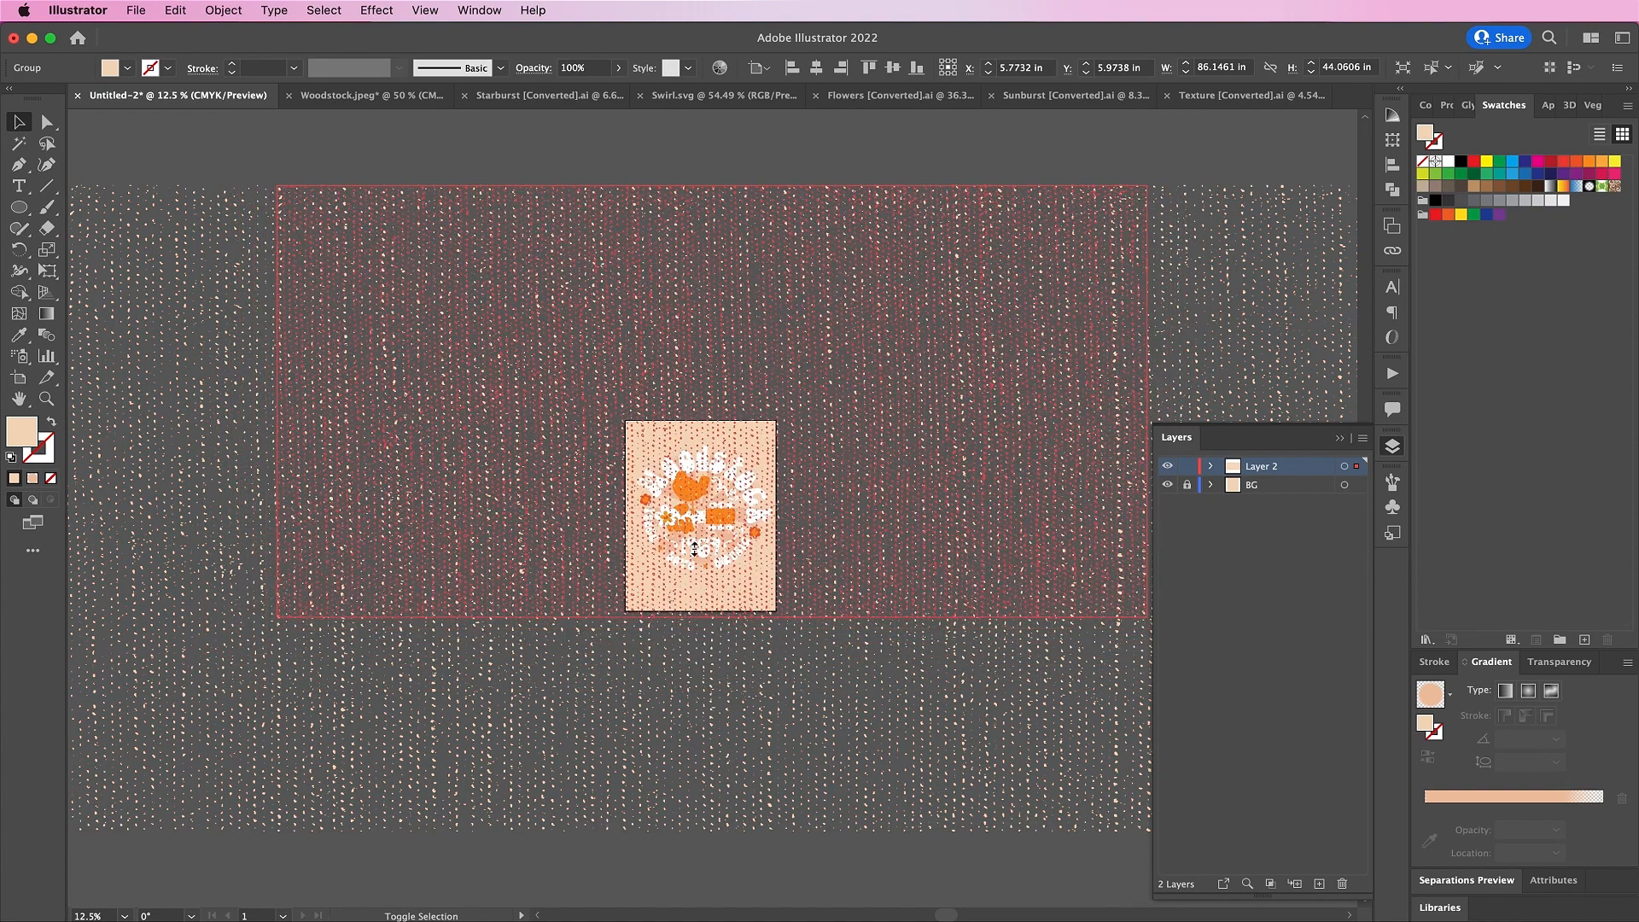
drag(709, 186, 684, 416)
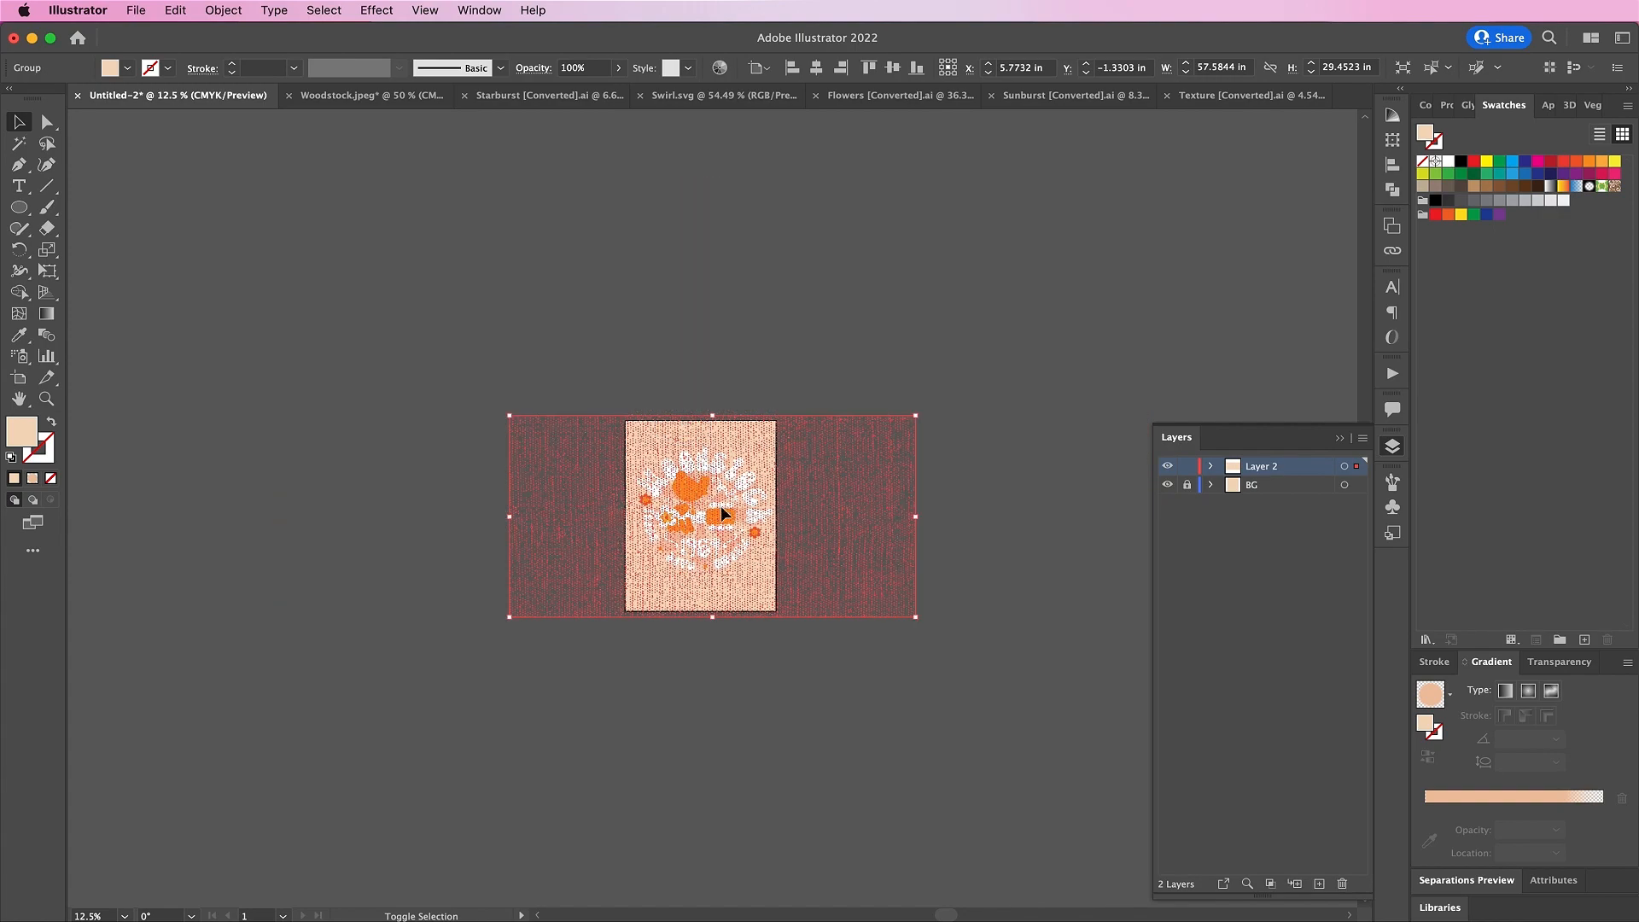
click(750, 631)
key(super+equal)
key(super+equal)
key(super+equal)
key(super+equal)
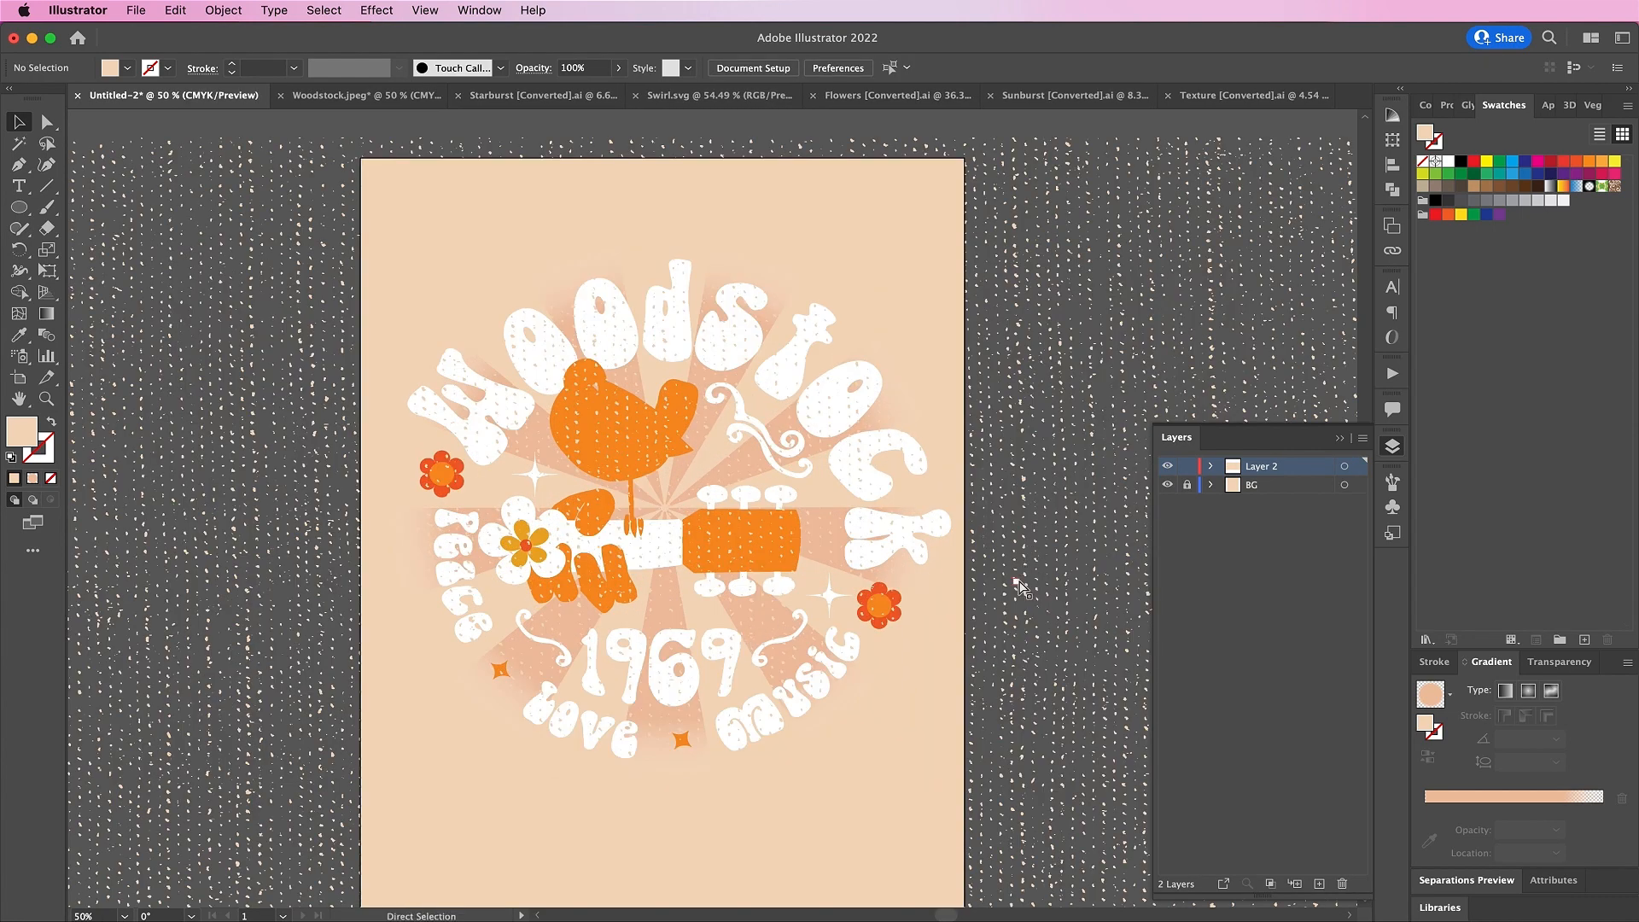
key(super+equal)
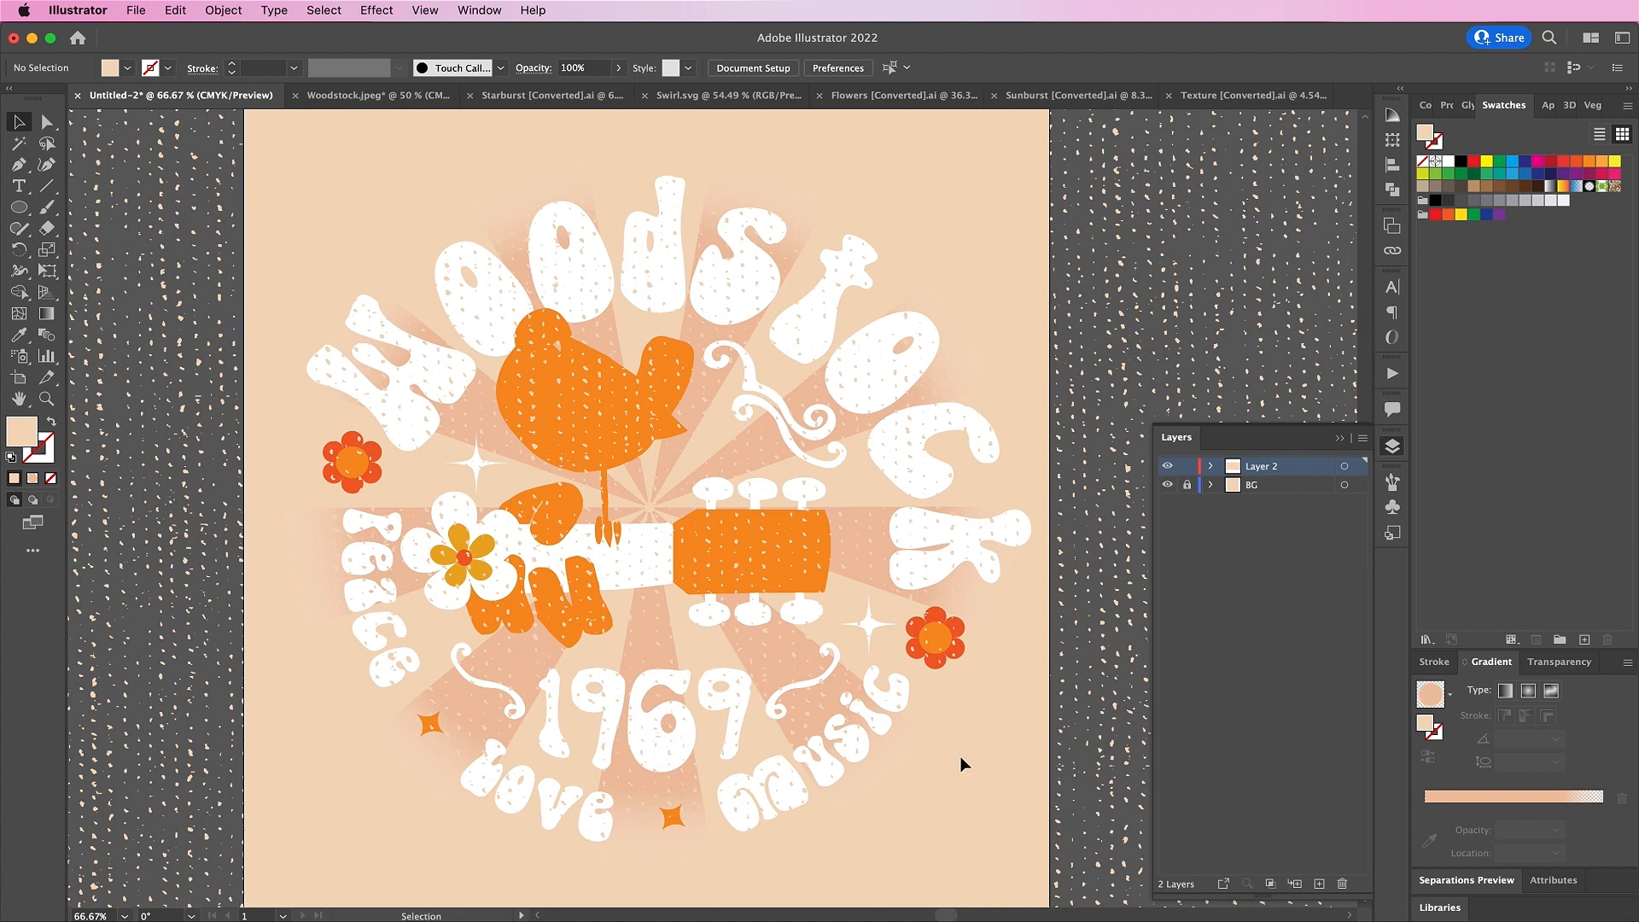